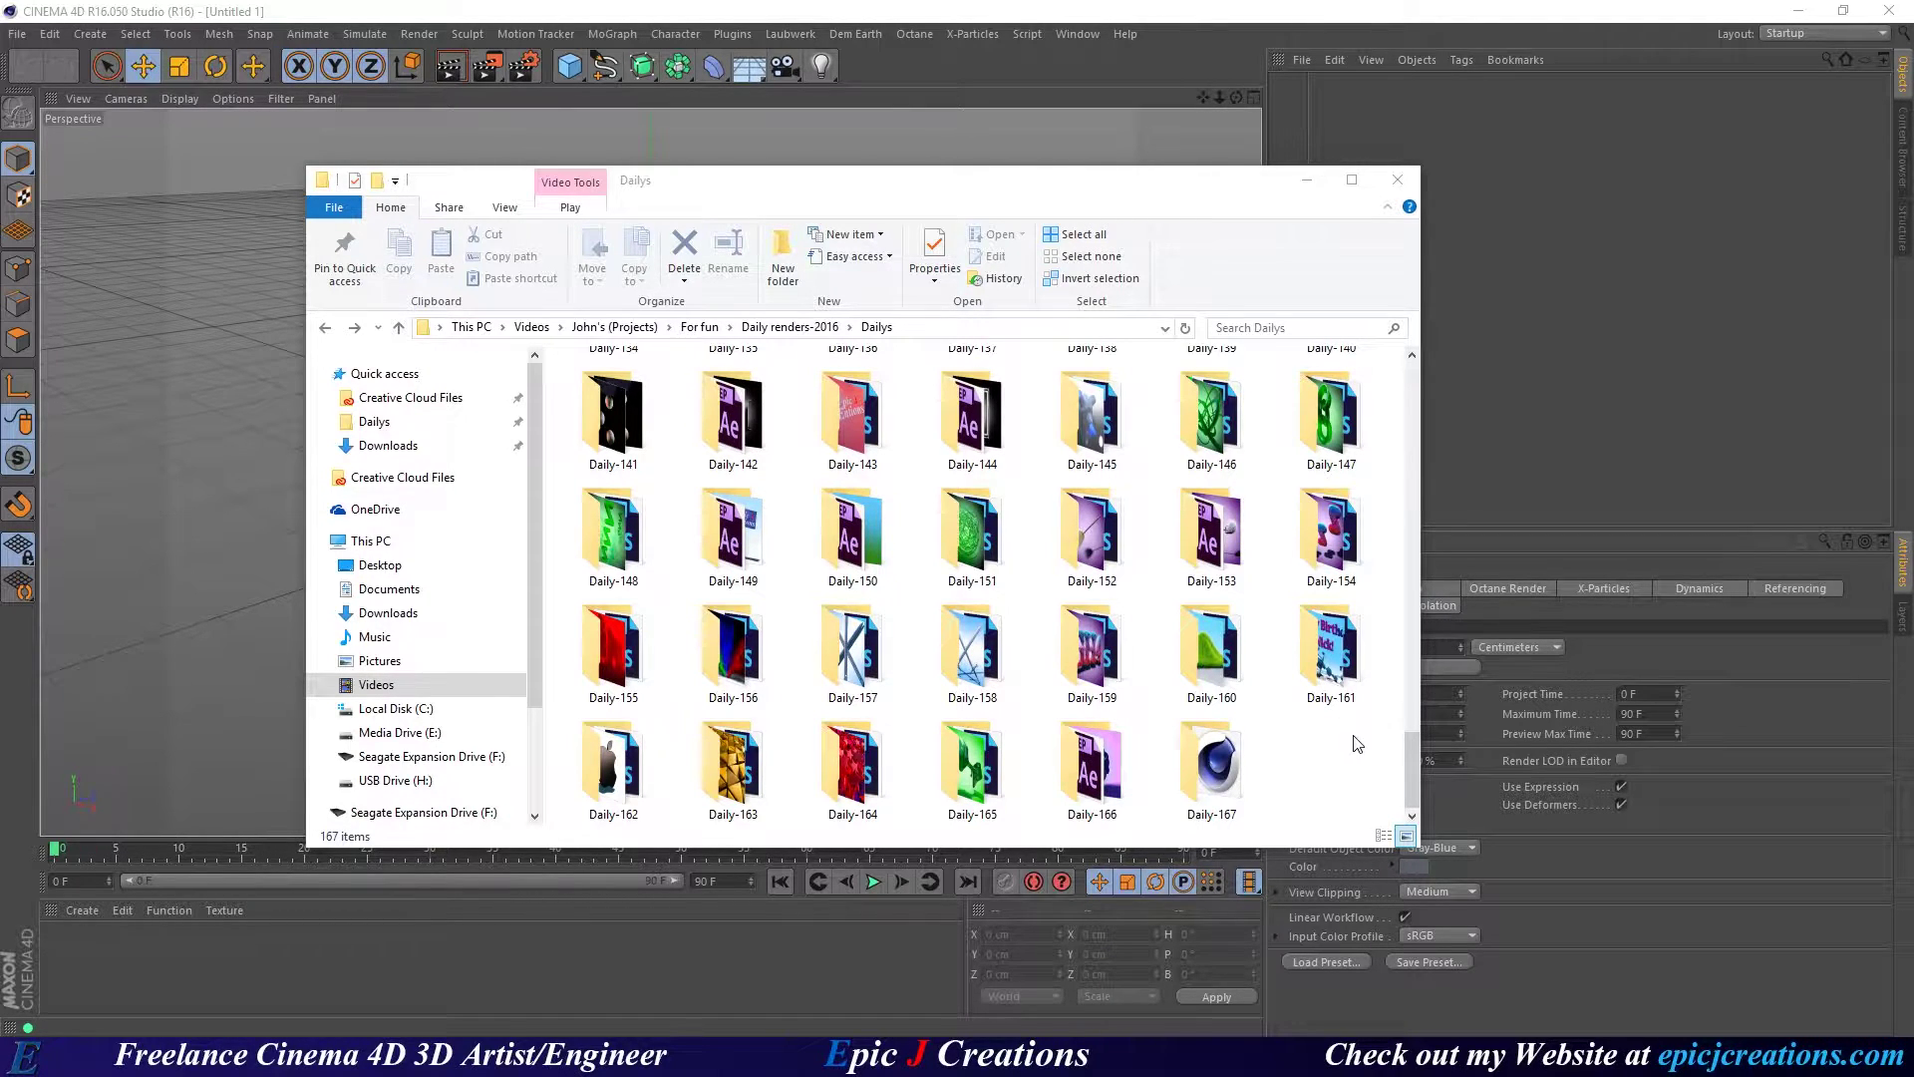
# Create a new folder in the Dailys folder and undo its creation.
pyautogui.scroll(3, 1368, 738)
pyautogui.scroll(-3, 1236, 519)
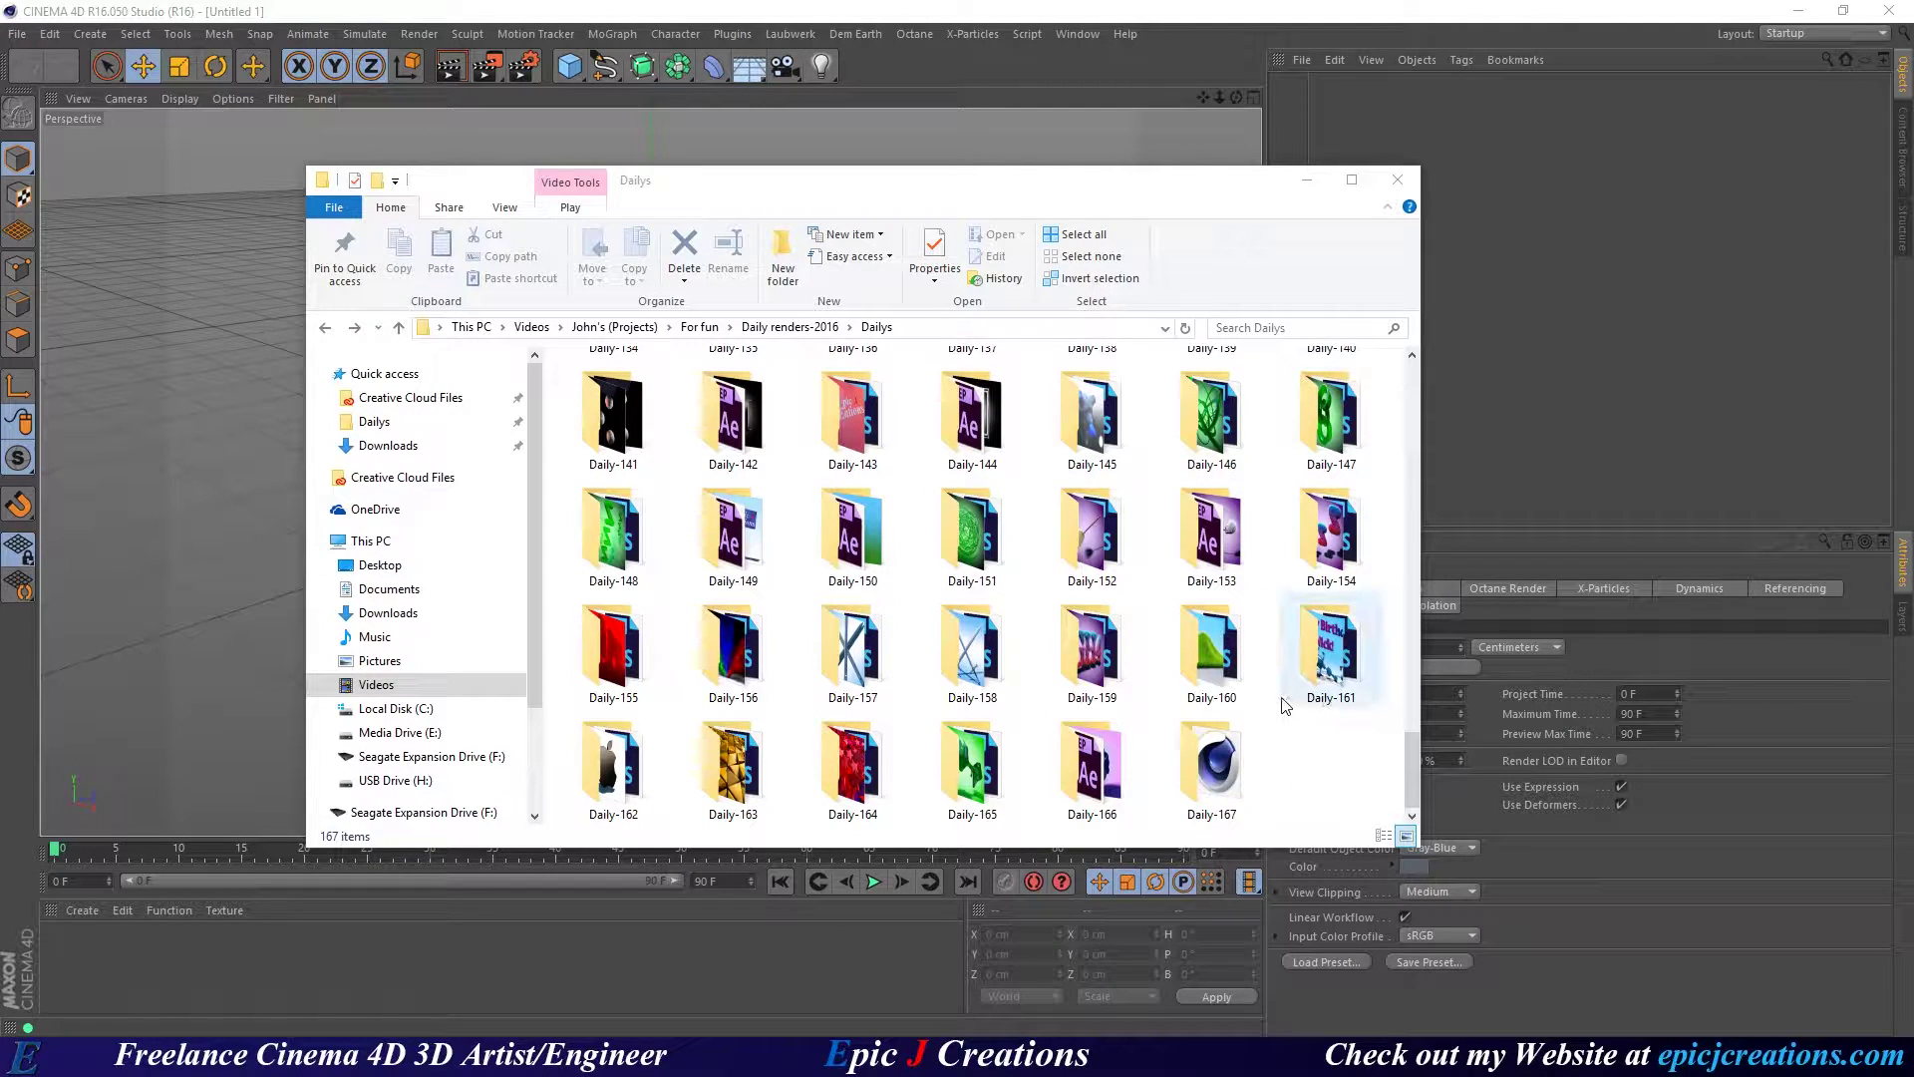
pyautogui.rightClick(1326, 771)
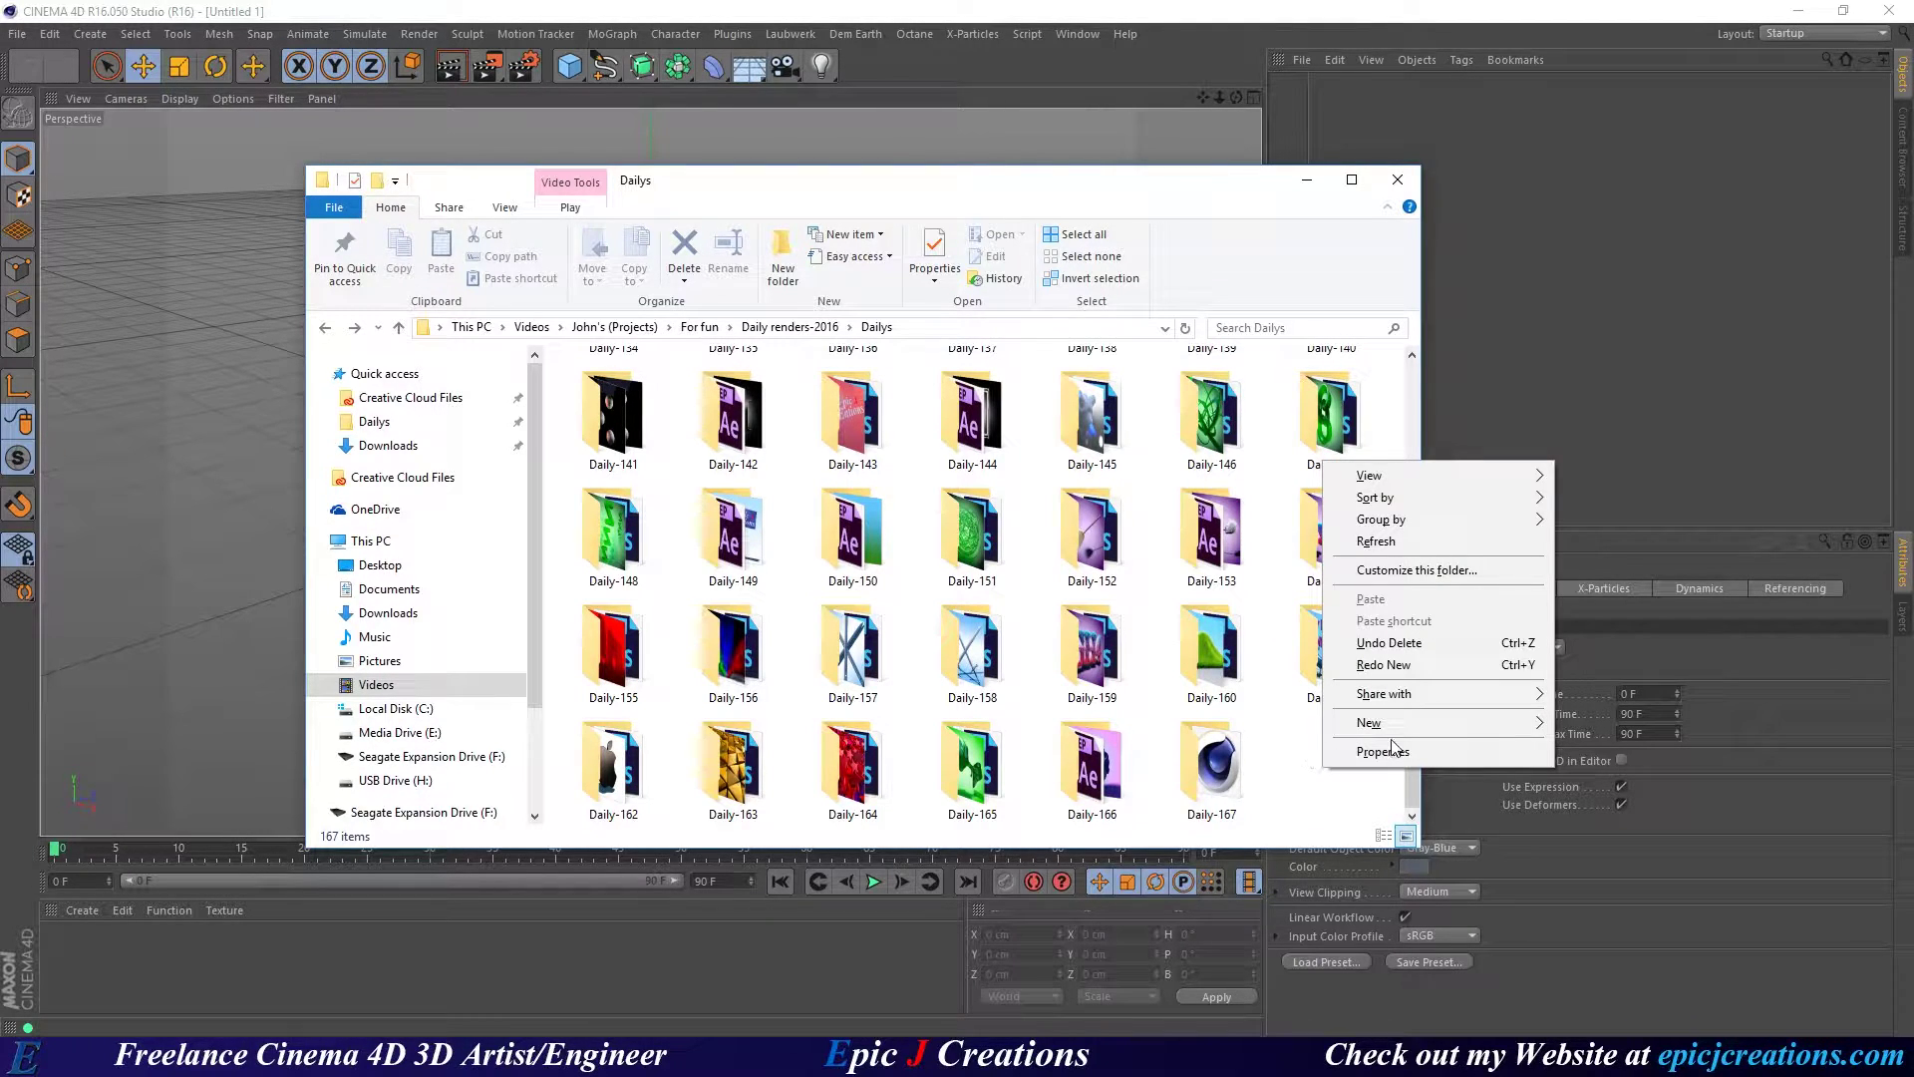
pyautogui.moveTo(1394, 723)
pyautogui.click(1593, 735)
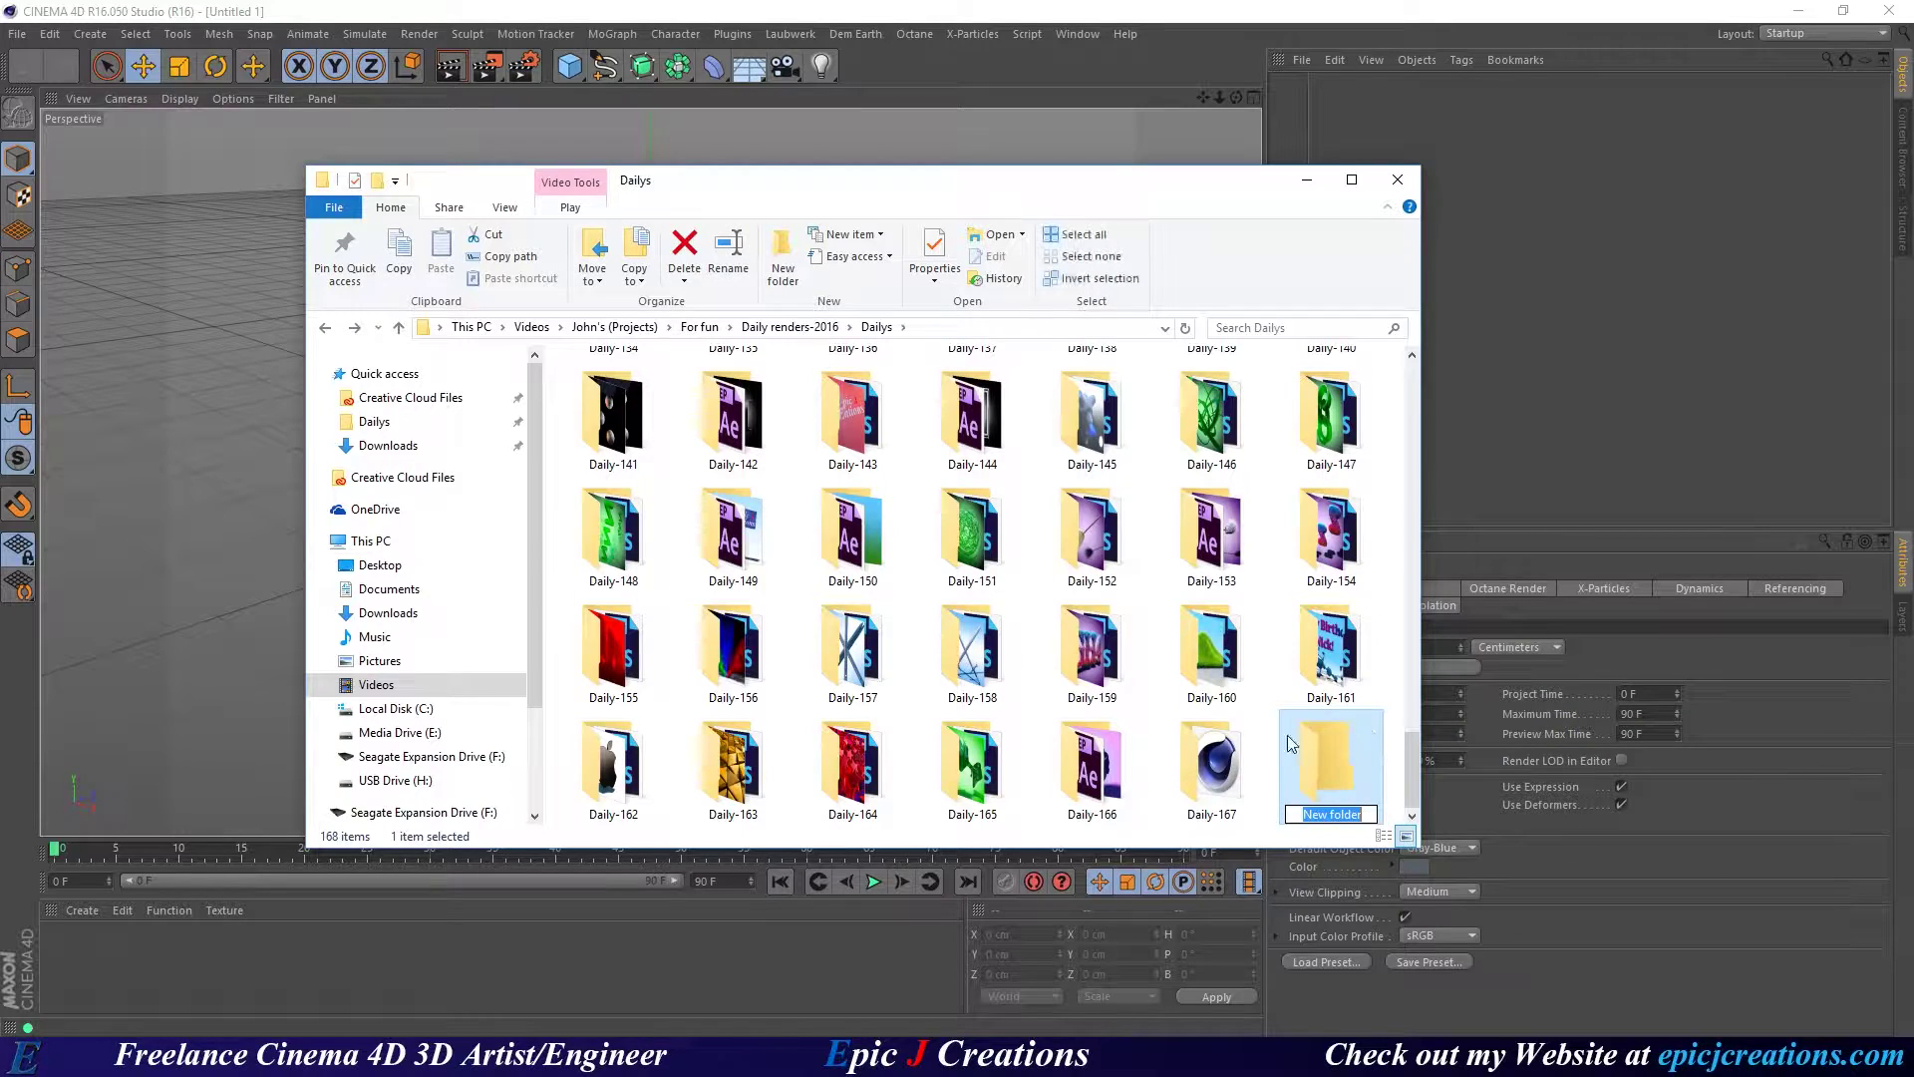
pyautogui.click(1231, 720)
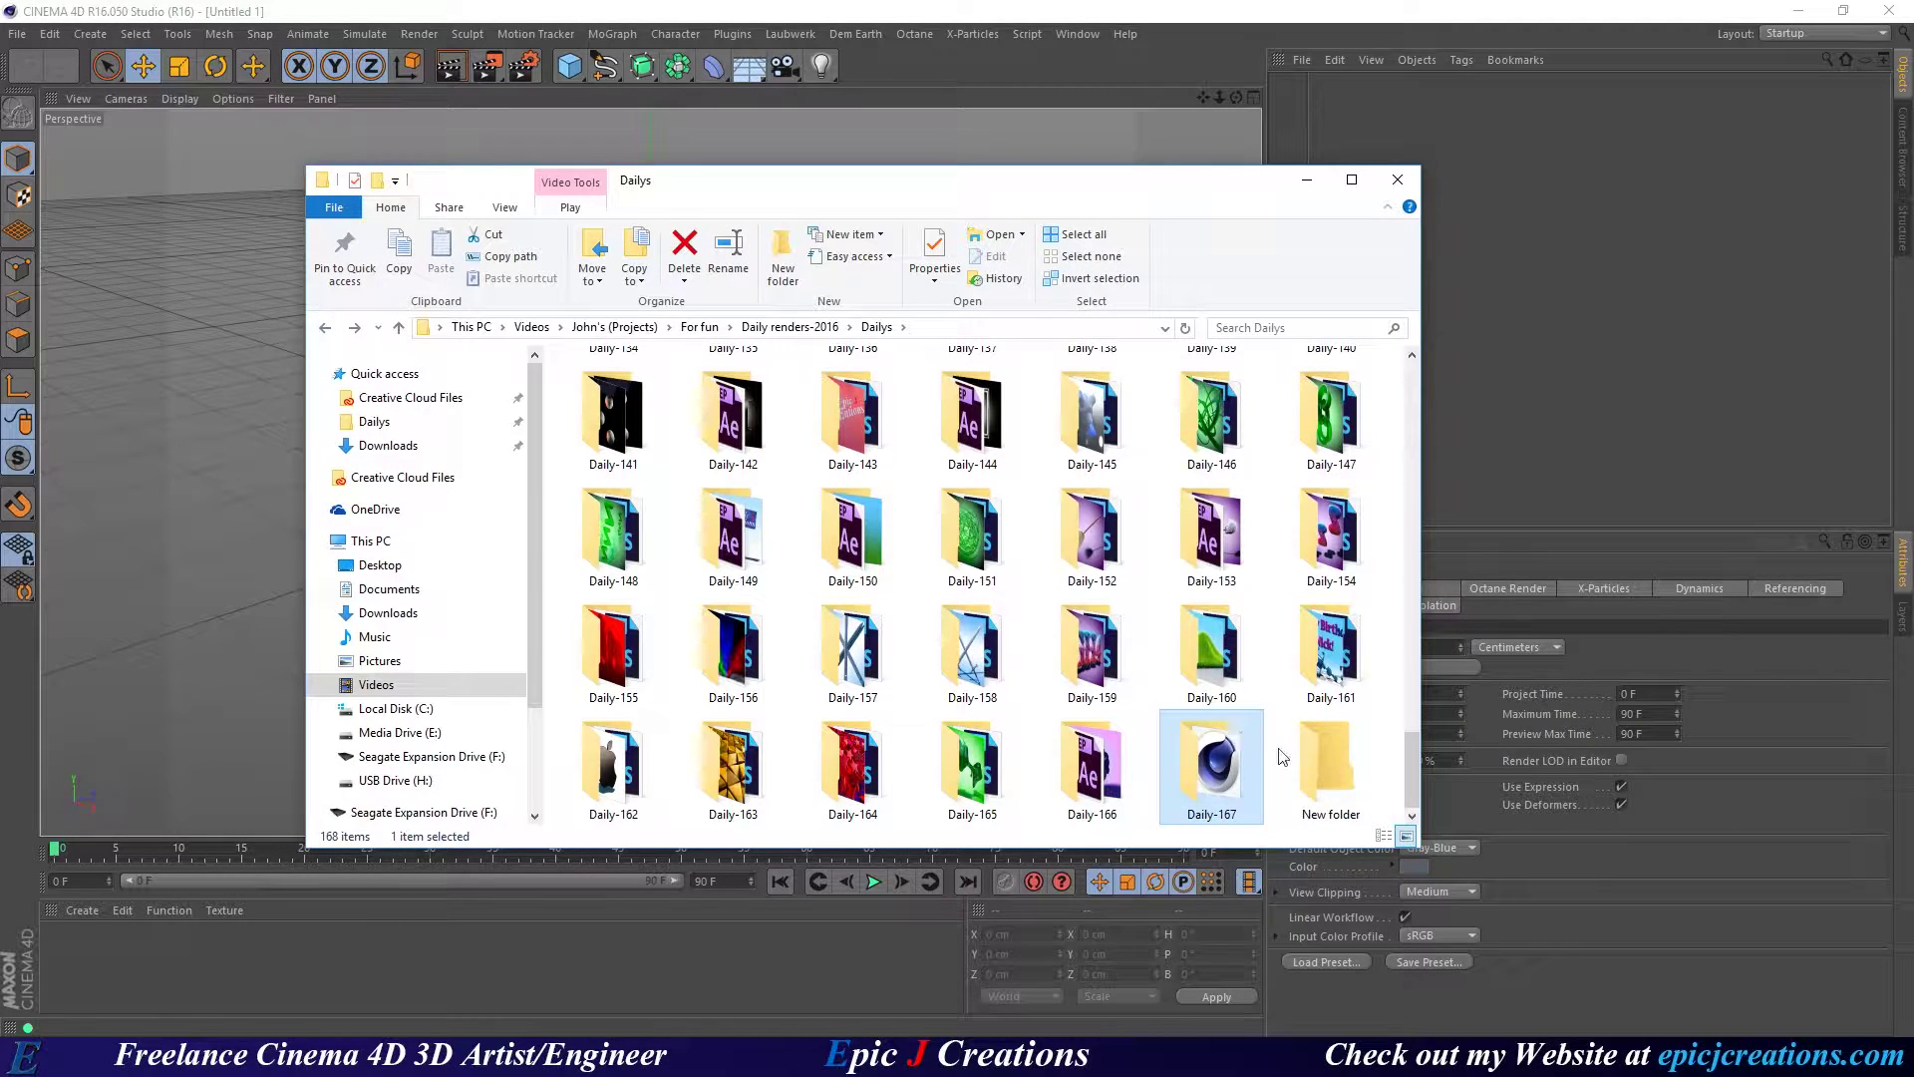
pyautogui.hotkey('ctrl', 'z')
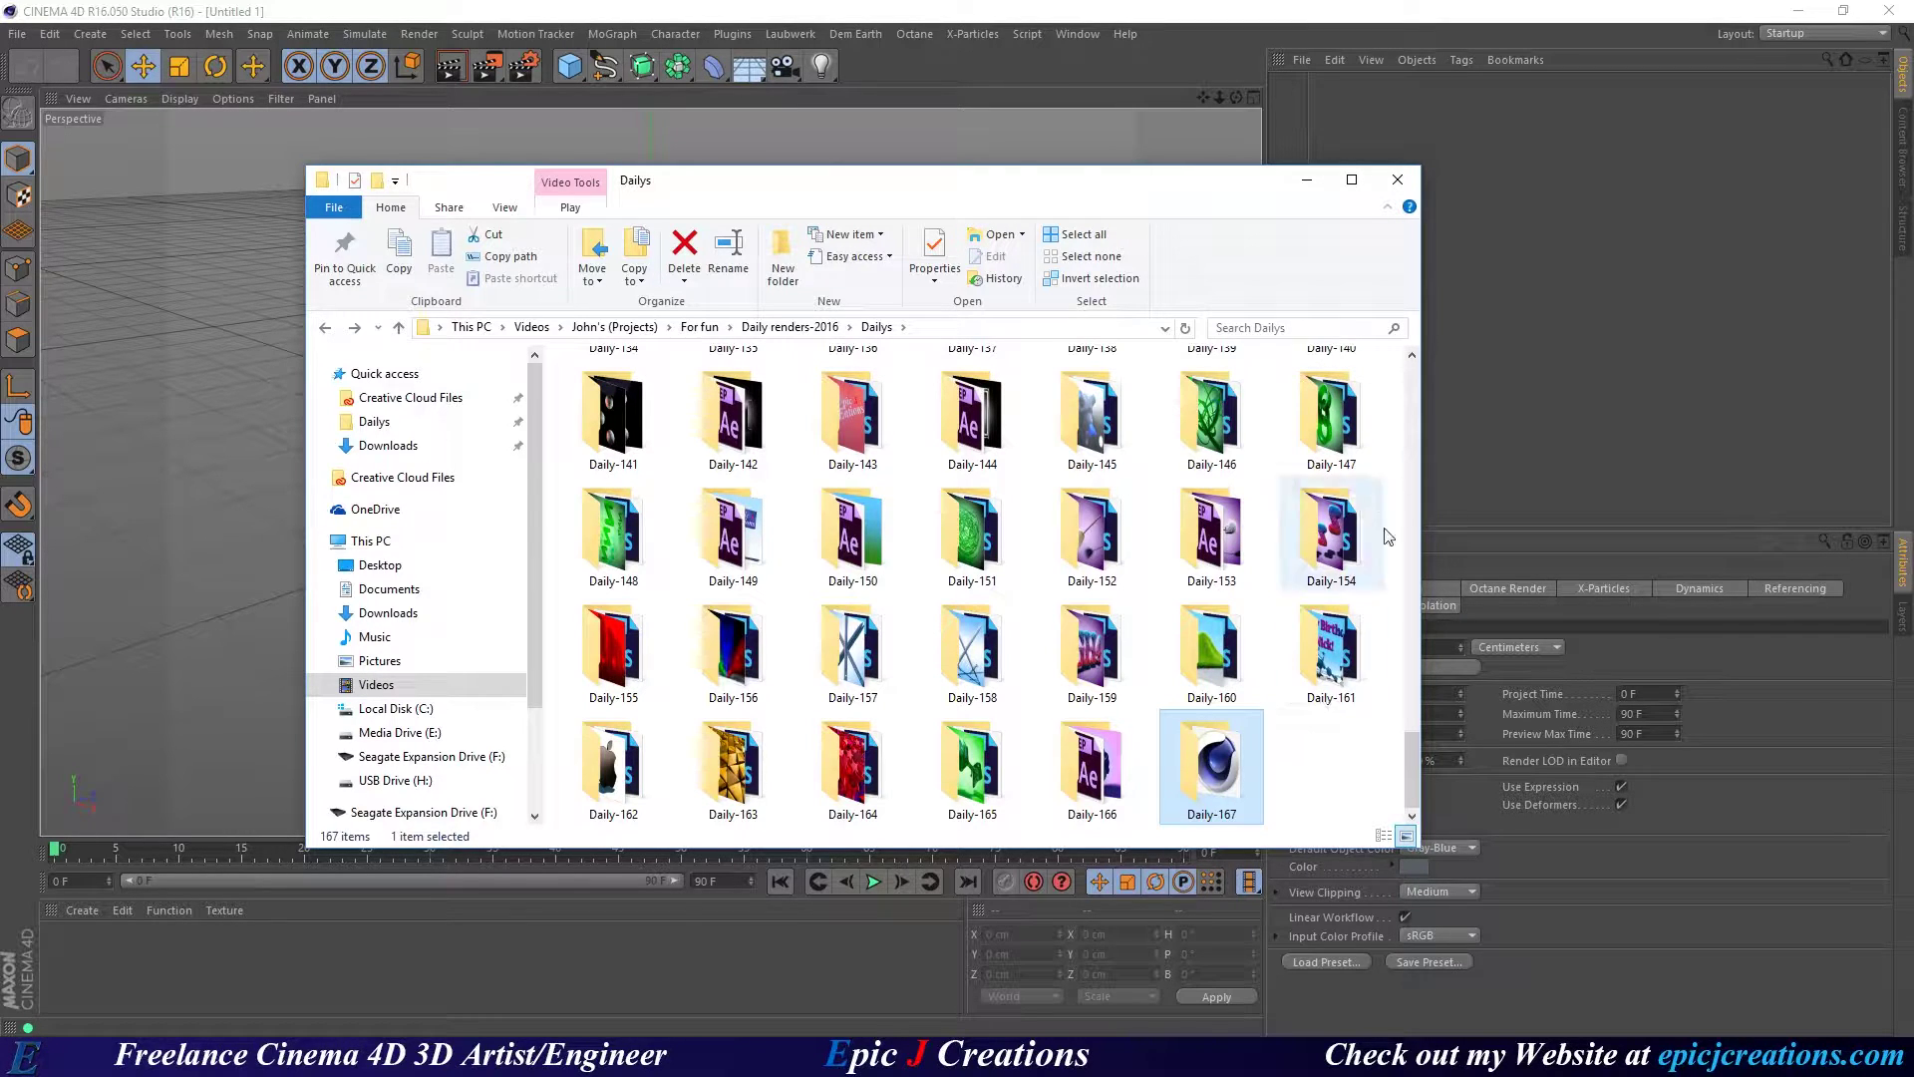
# Switch to Cinema 4D, add a cube to the scene and undo its creation.
pyautogui.click(1306, 179)
pyautogui.click(569, 66)
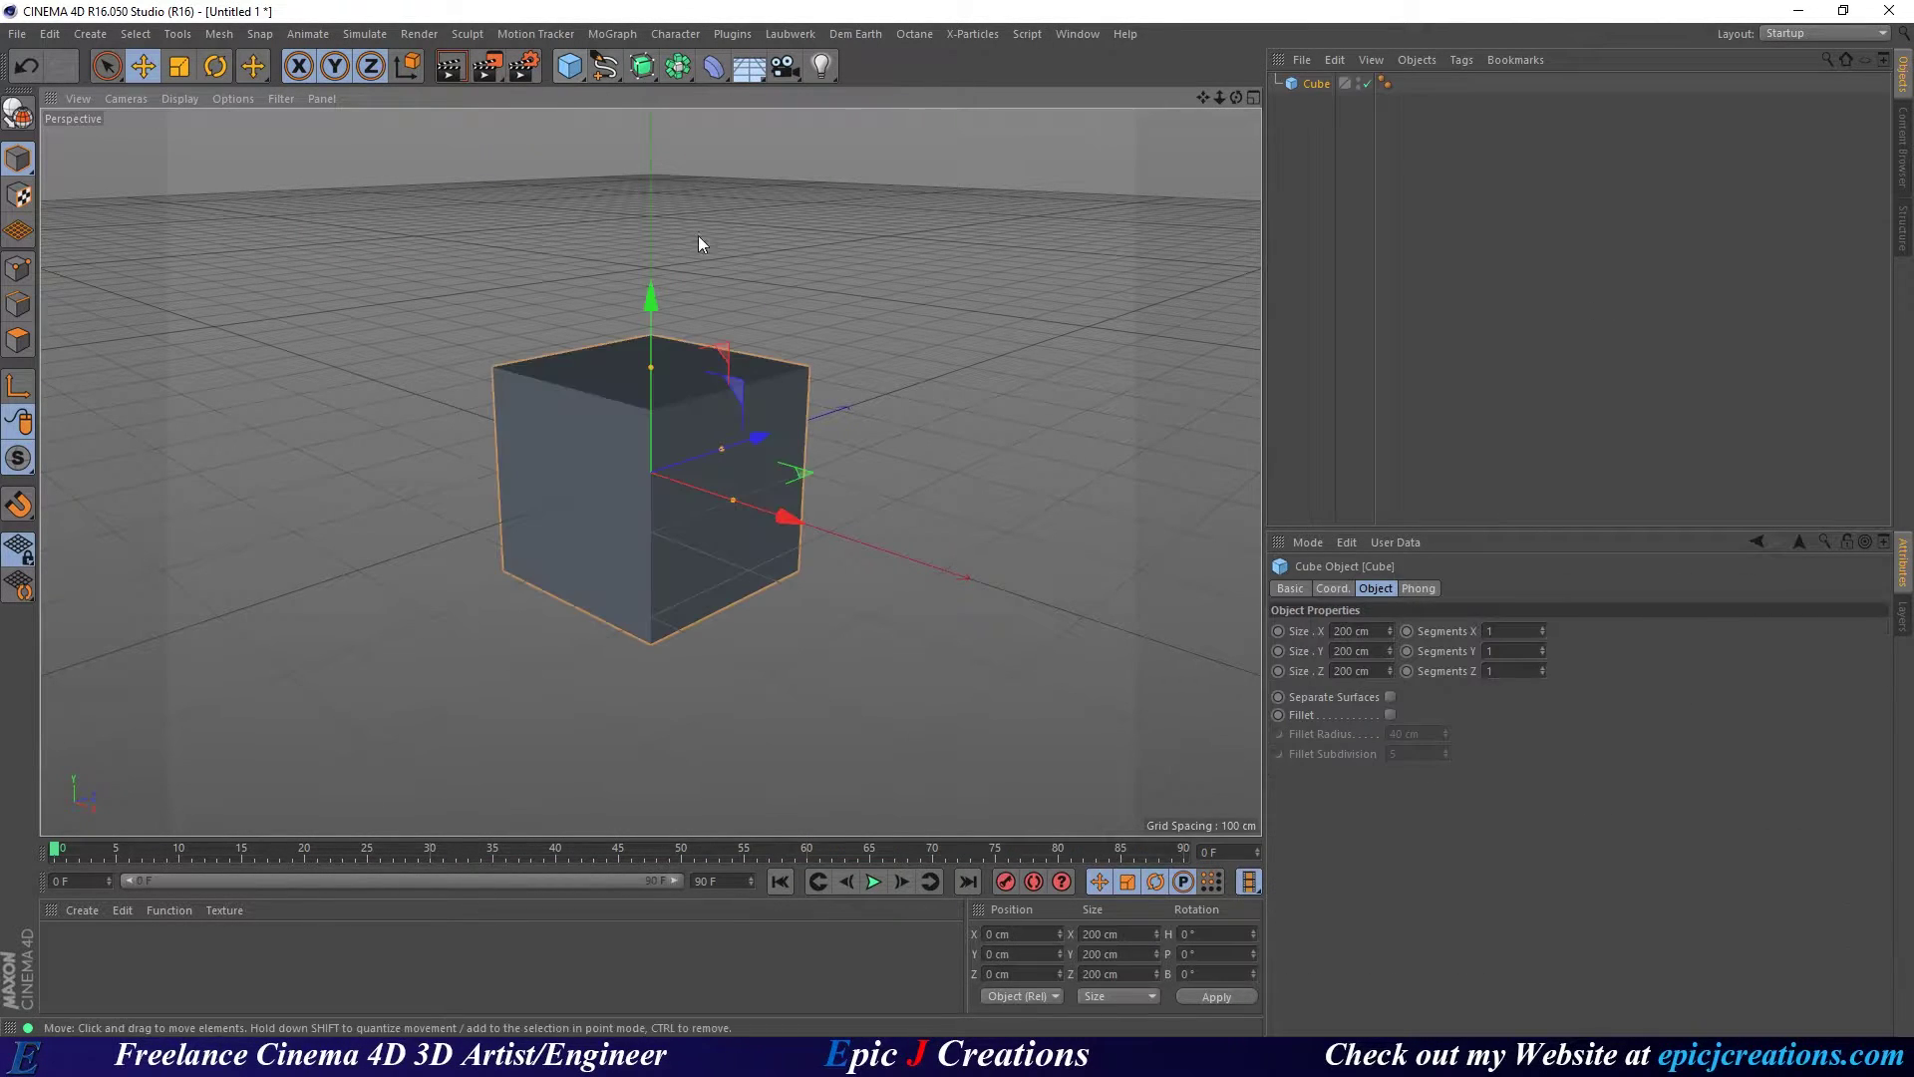
pyautogui.hotkey('ctrl', 'z')
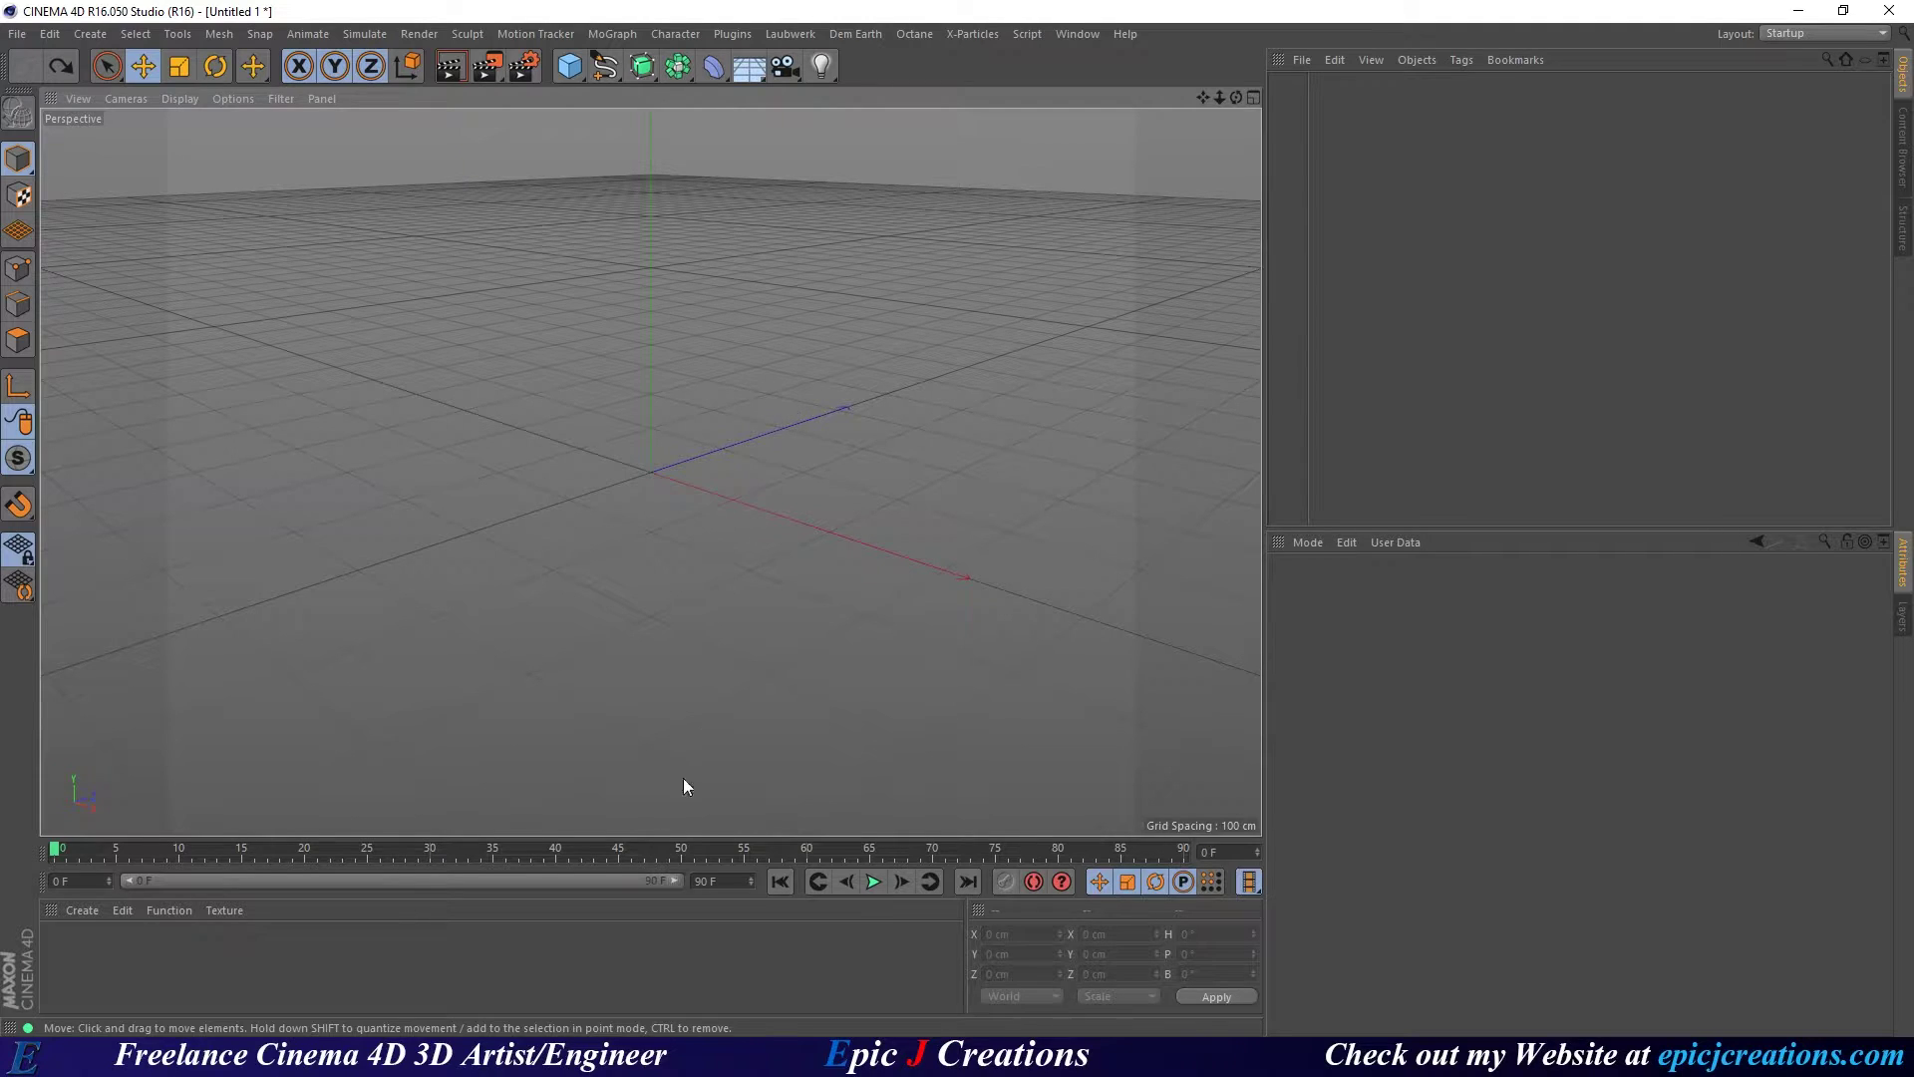
# Switch back to File Explorer and create another new folder in the Dailys folder.
pyautogui.hotkey('alt', 'Tab')
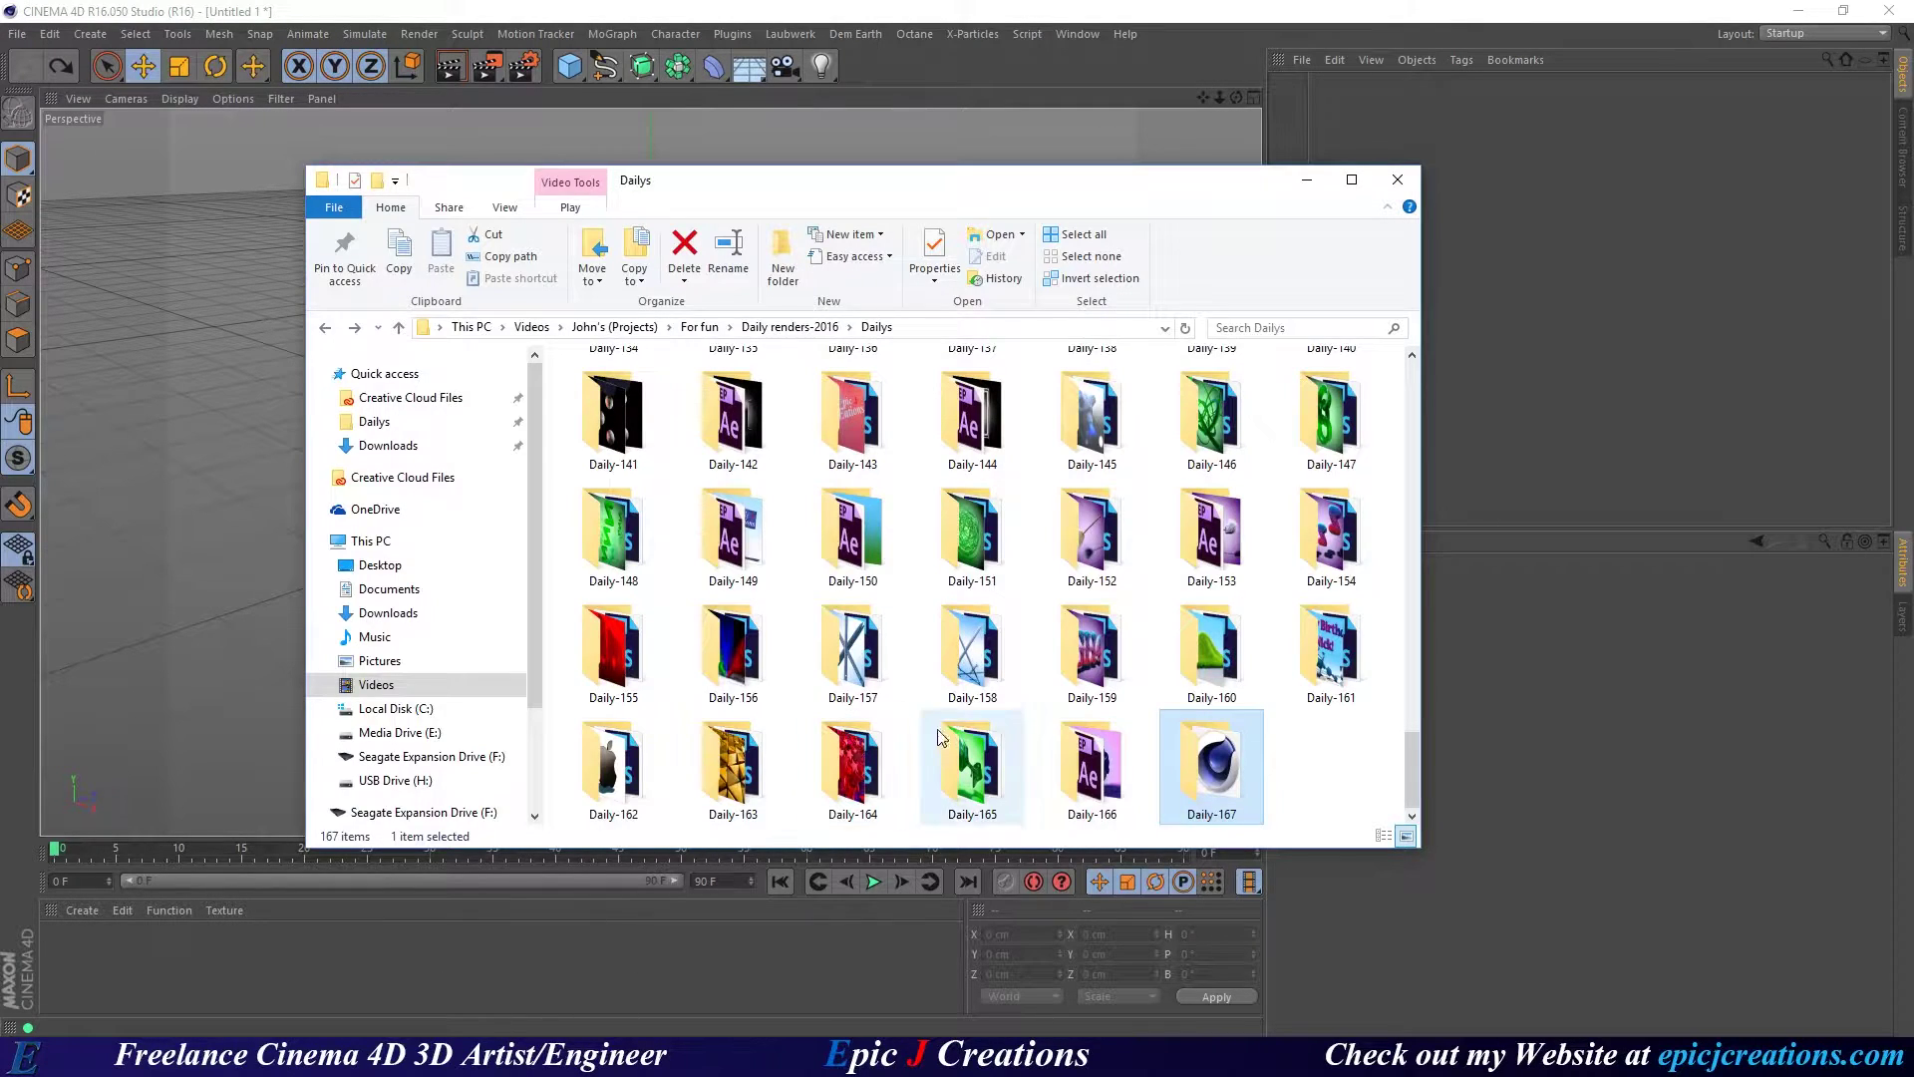
pyautogui.click(1358, 749)
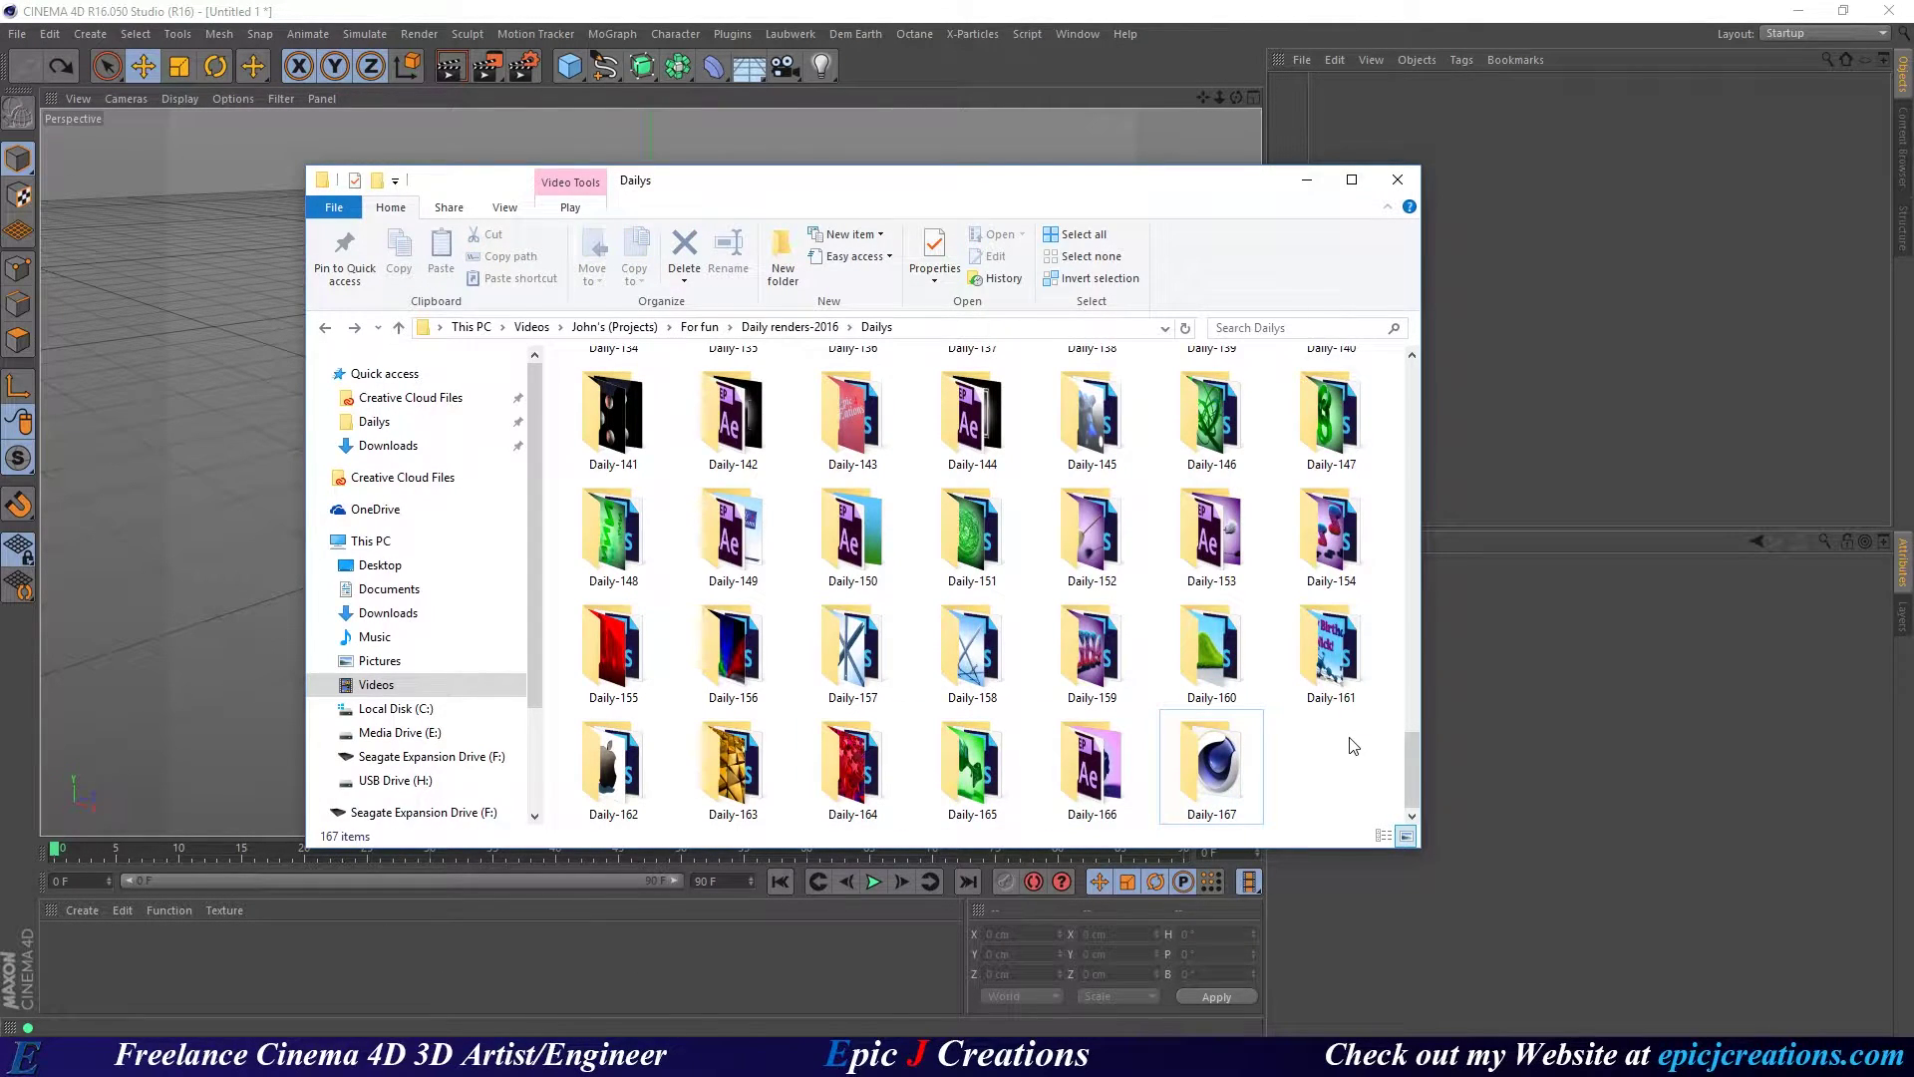
pyautogui.hotkey('ctrl', 'shift', 'n')
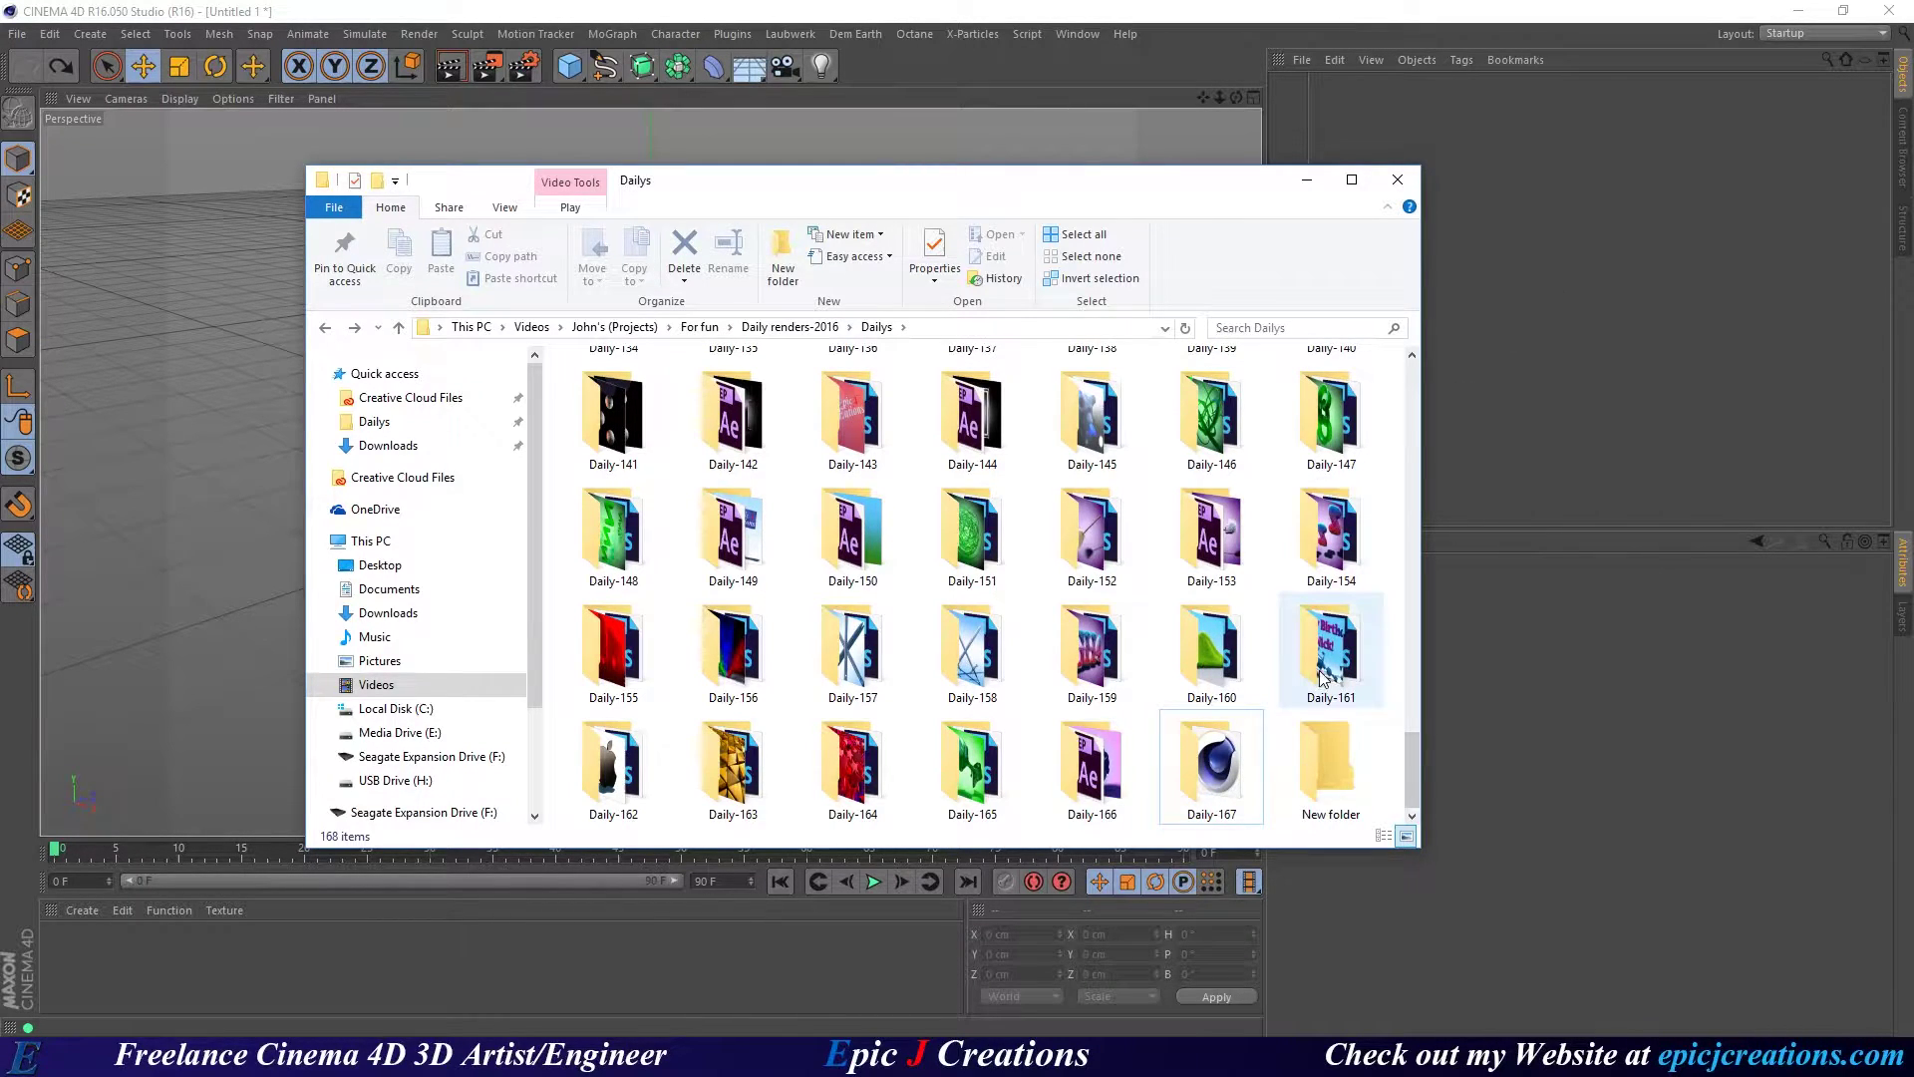
# Delete the new empty folder, undo the deletion, and delete the folder again.
pyautogui.click(1345, 750)
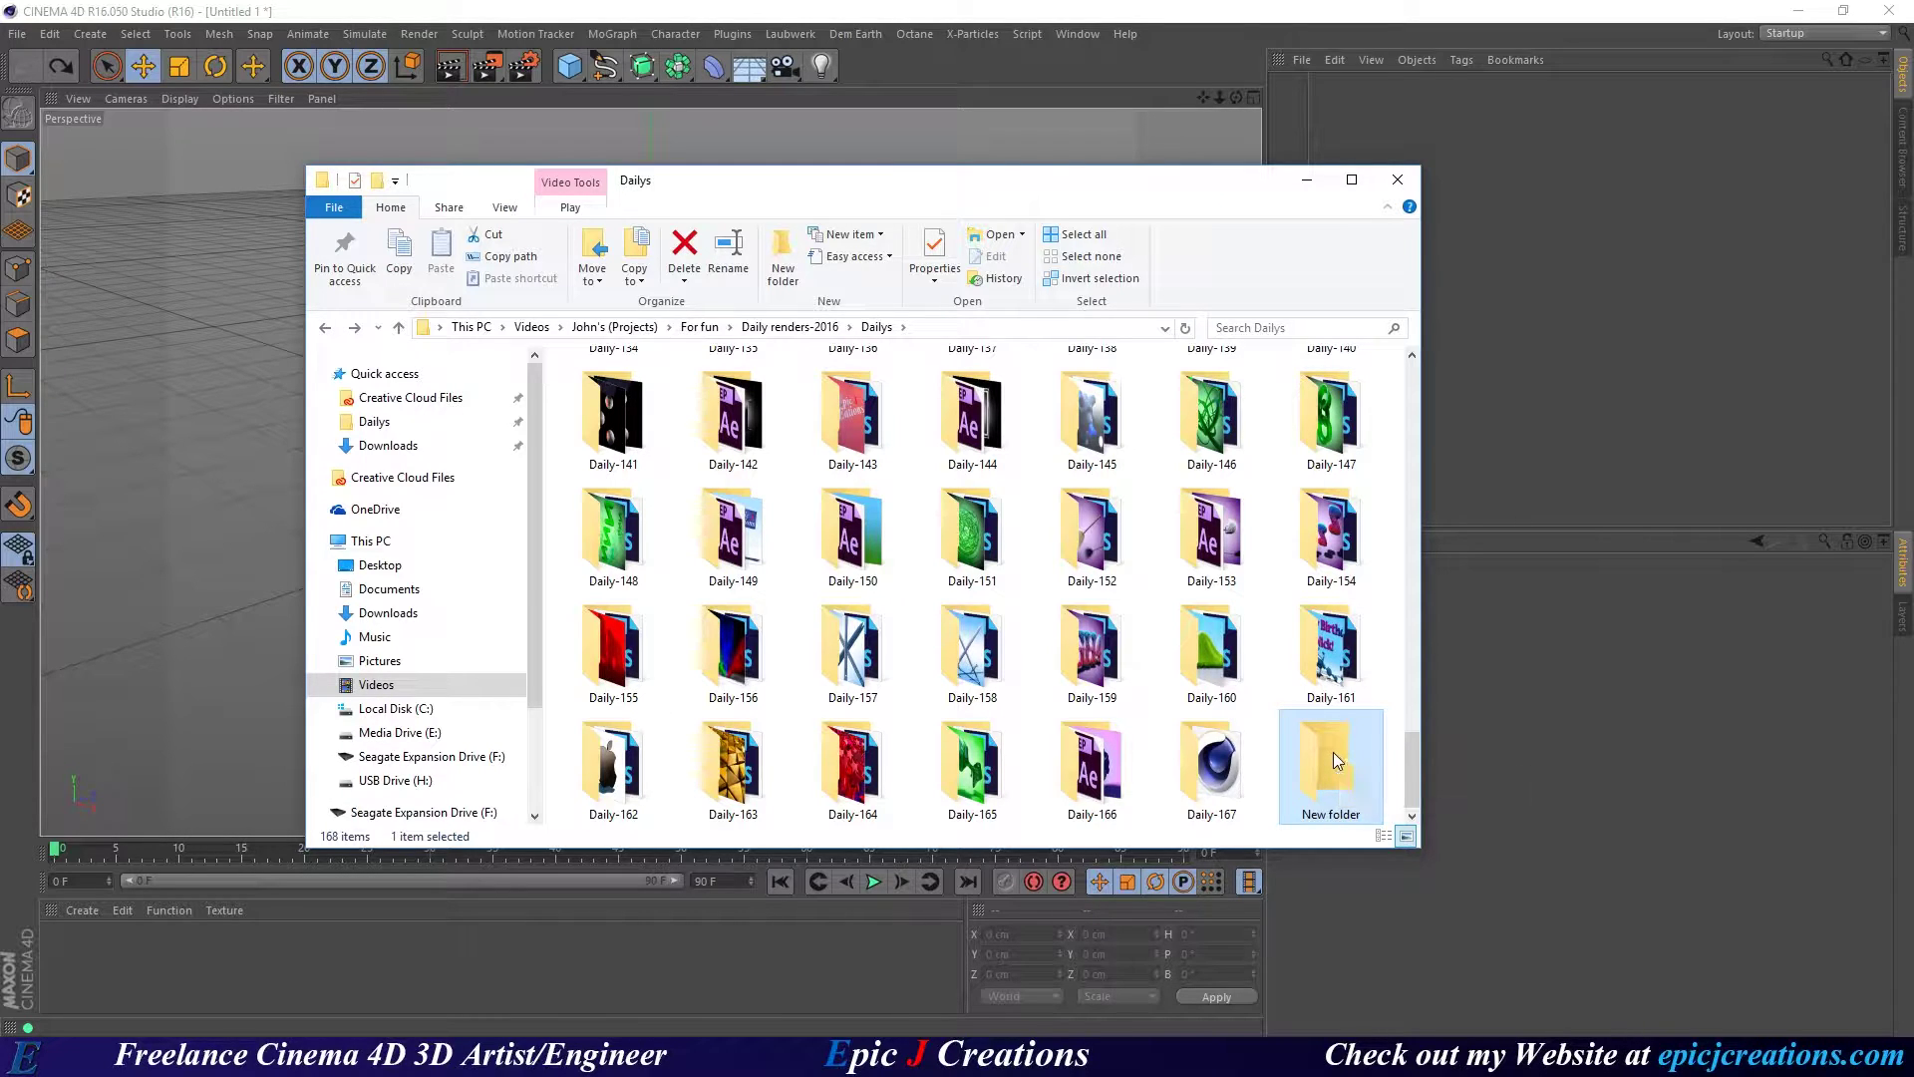
pyautogui.press('Delete')
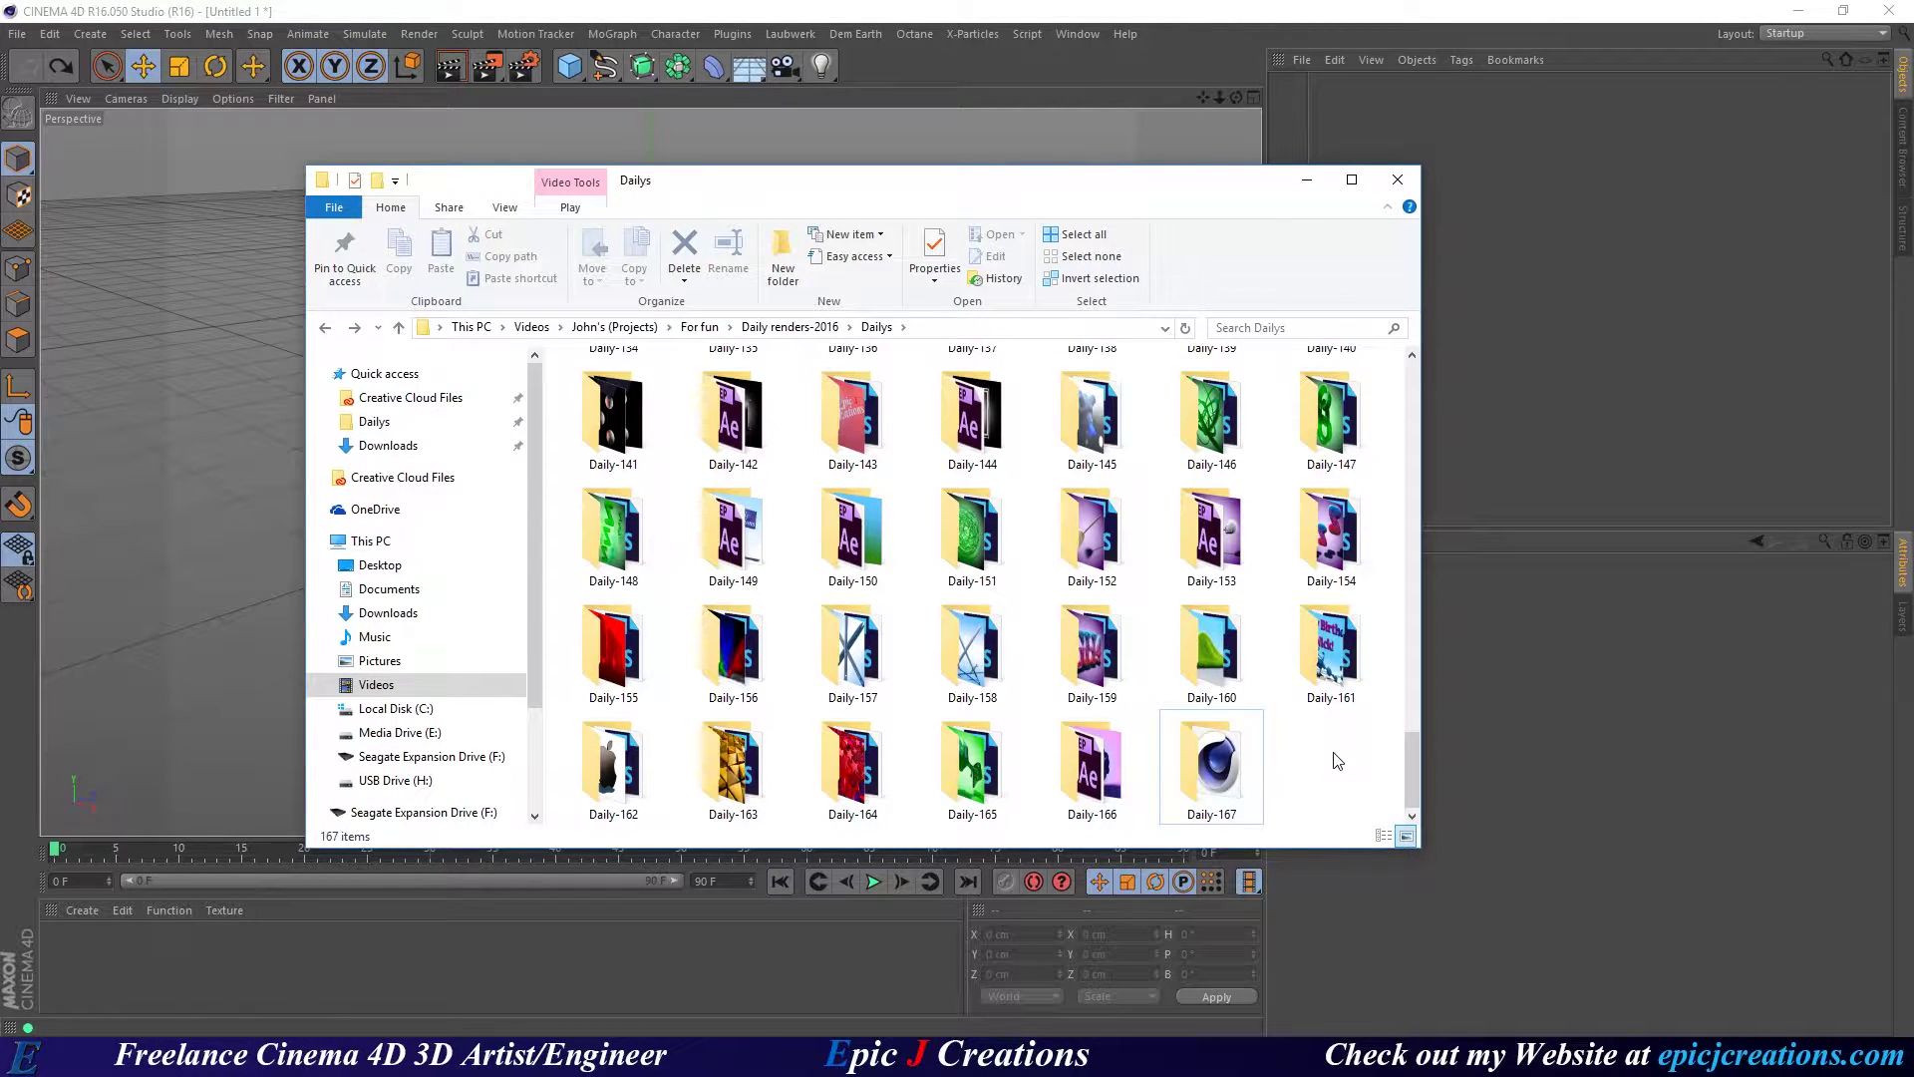
pyautogui.hotkey('ctrl', 'z')
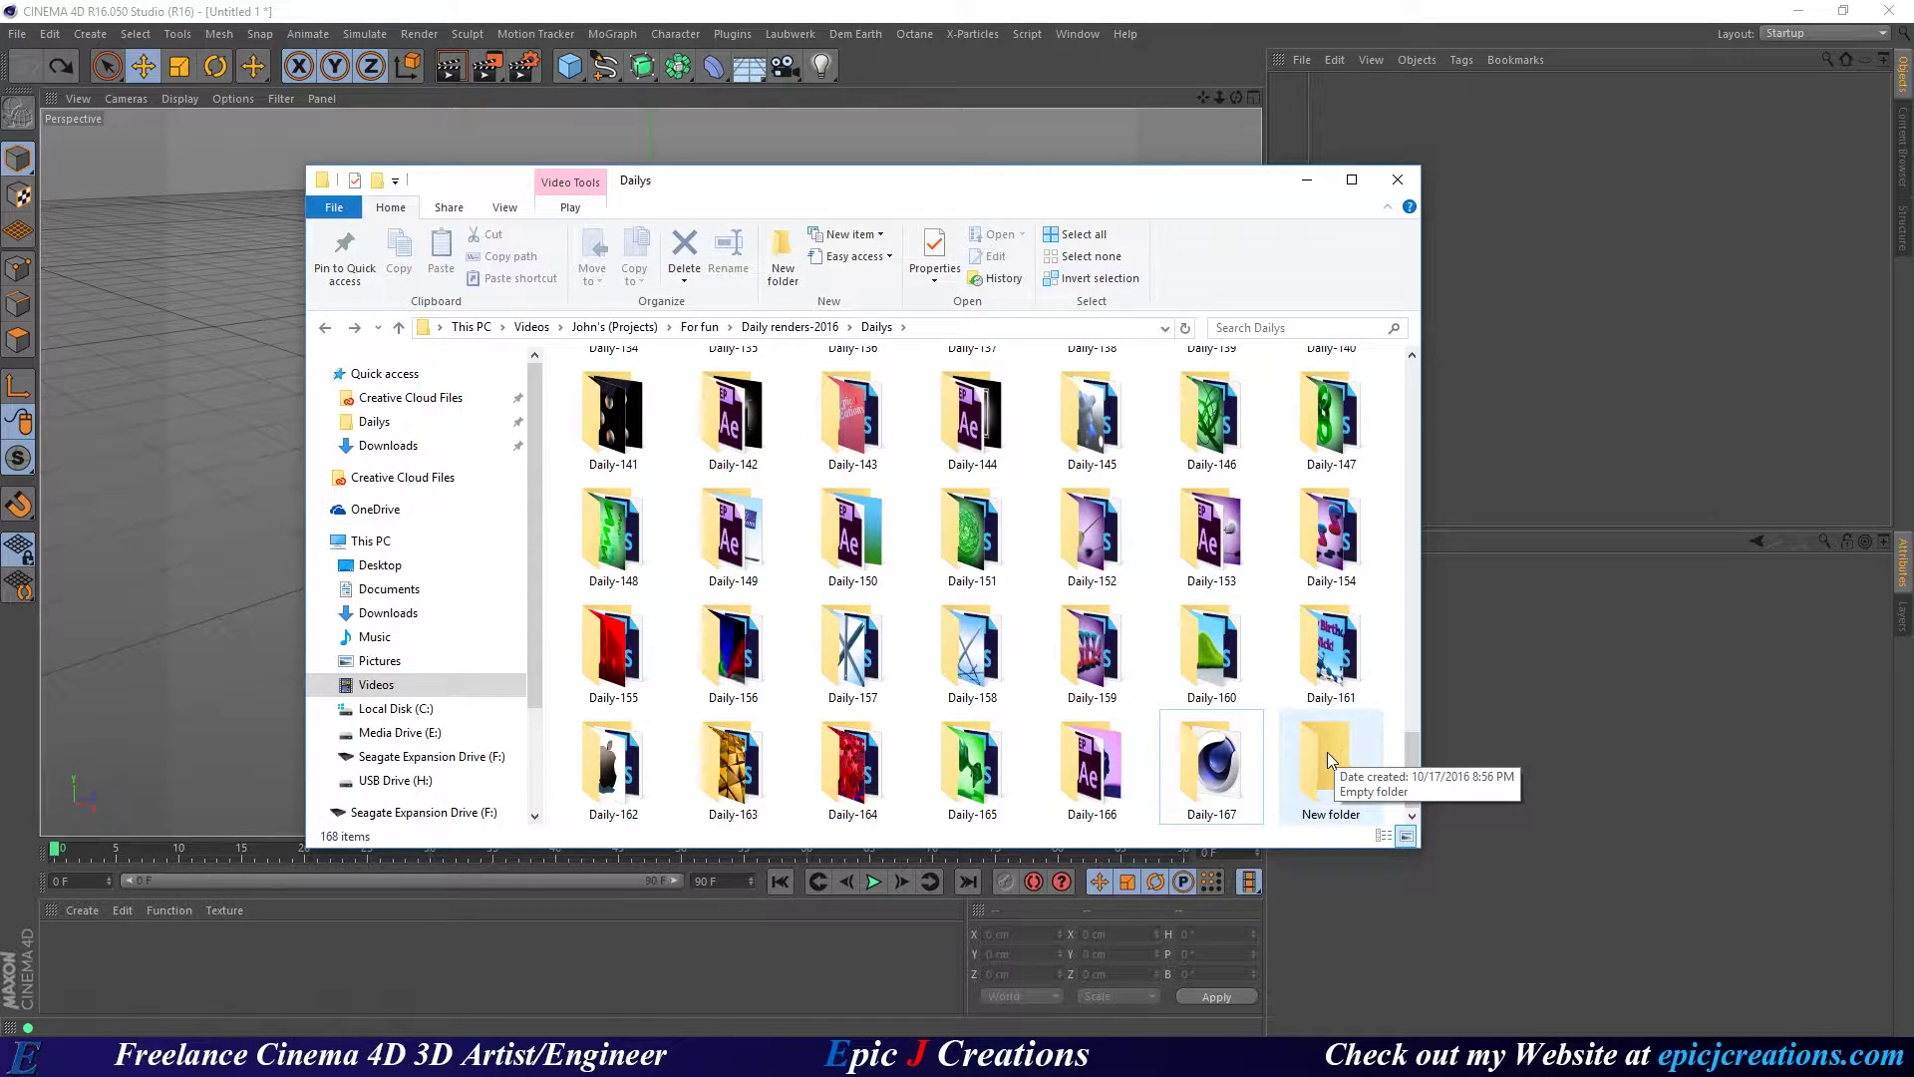
pyautogui.press('Delete')
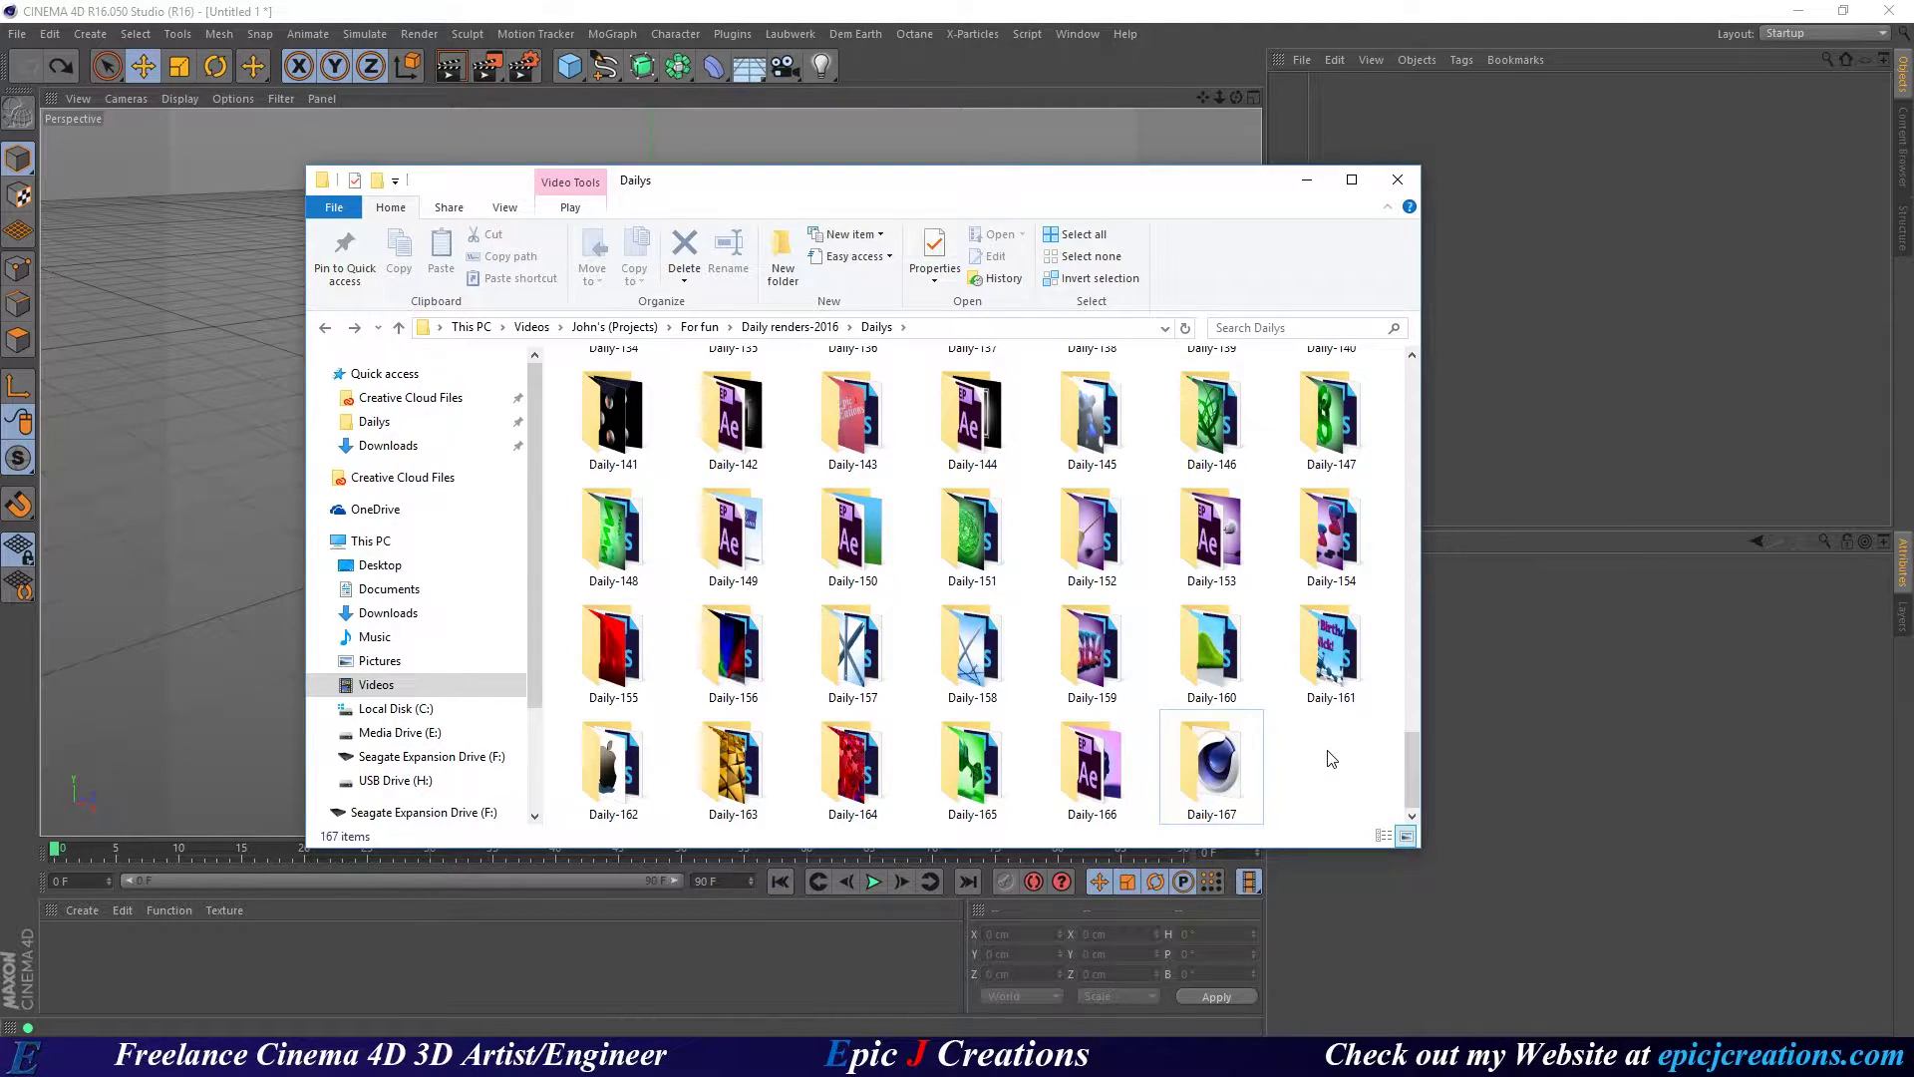
# Return to Cinema 4D, add a cube and place a copy of it along X at about -424 cm.
pyautogui.click(1607, 335)
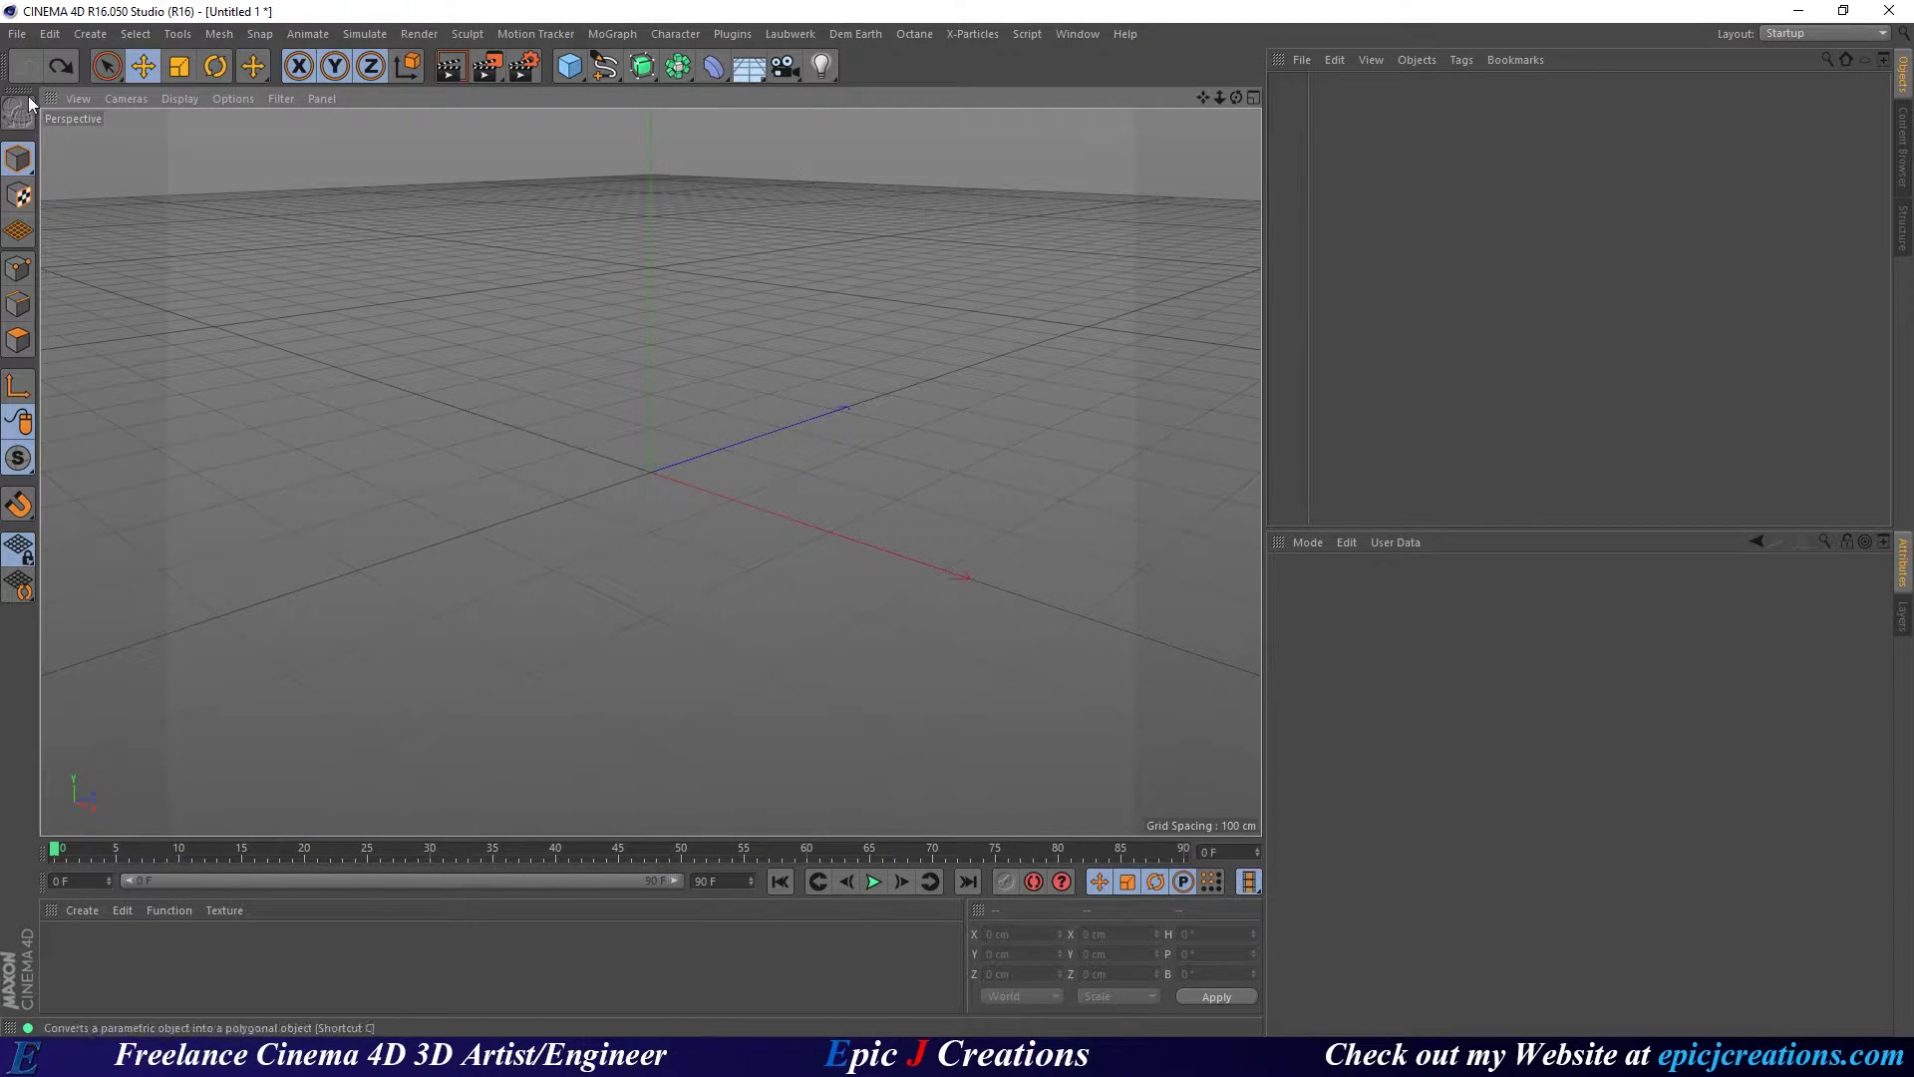
pyautogui.click(569, 66)
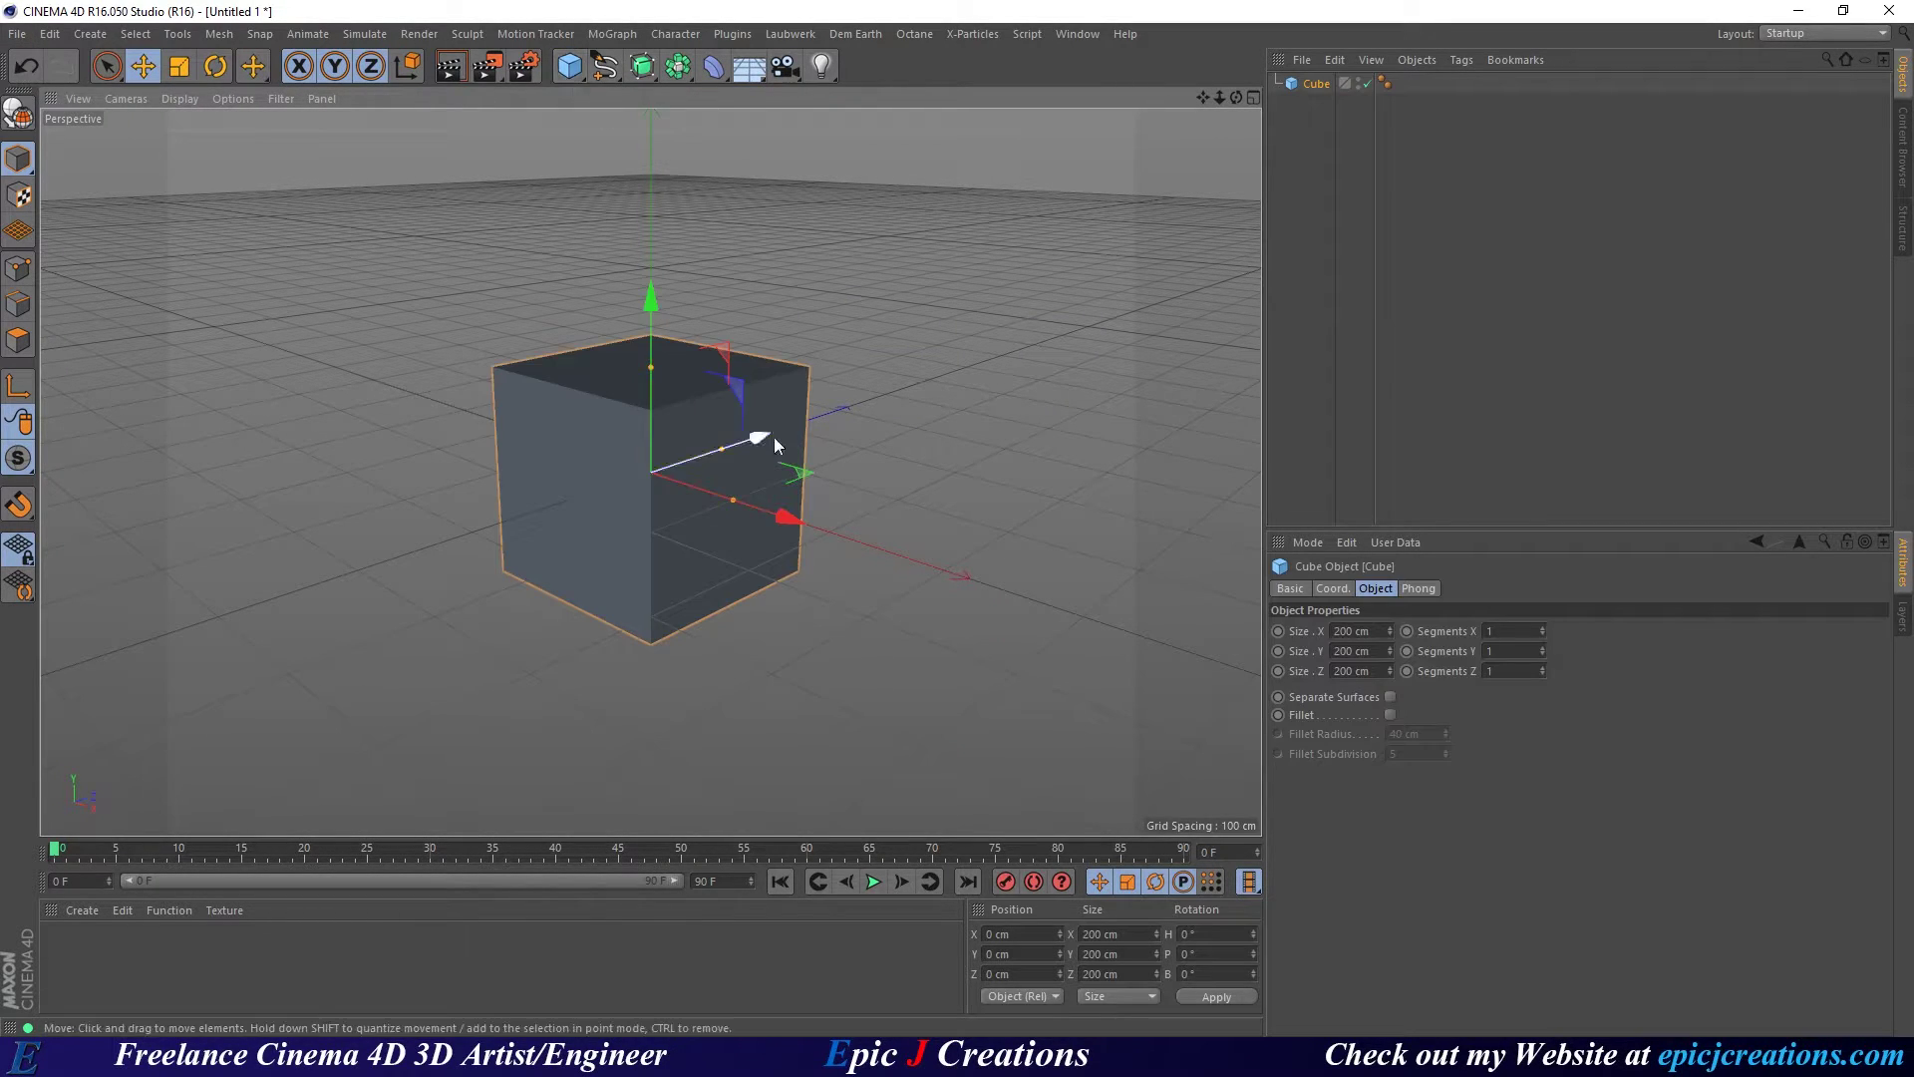
pyautogui.keyDown('ctrl'); pyautogui.moveTo(800, 518); pyautogui.dragTo(698, 438); pyautogui.keyUp('ctrl')
# Start saving the project under a new name, and create and open a folder named Daily-168 inside the Dailys folder.
pyautogui.click(17, 33)
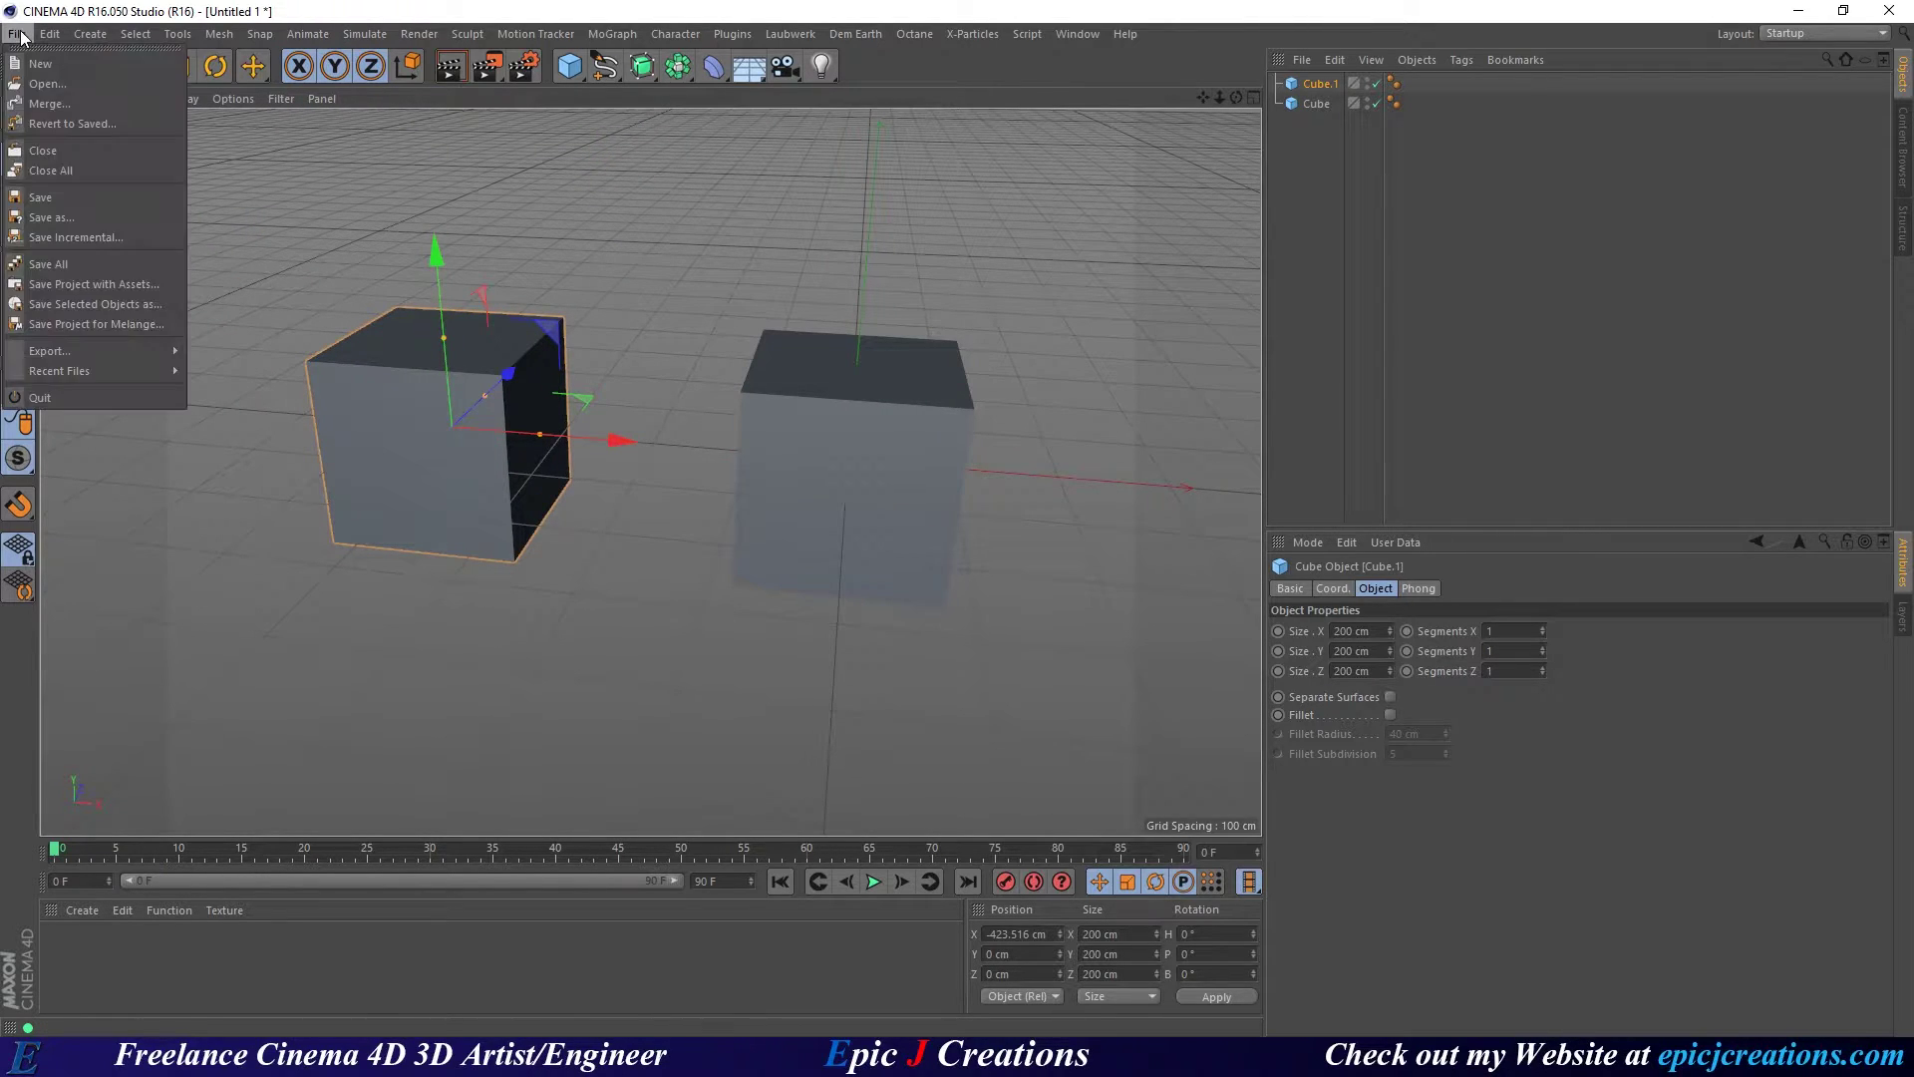
pyautogui.click(76, 213)
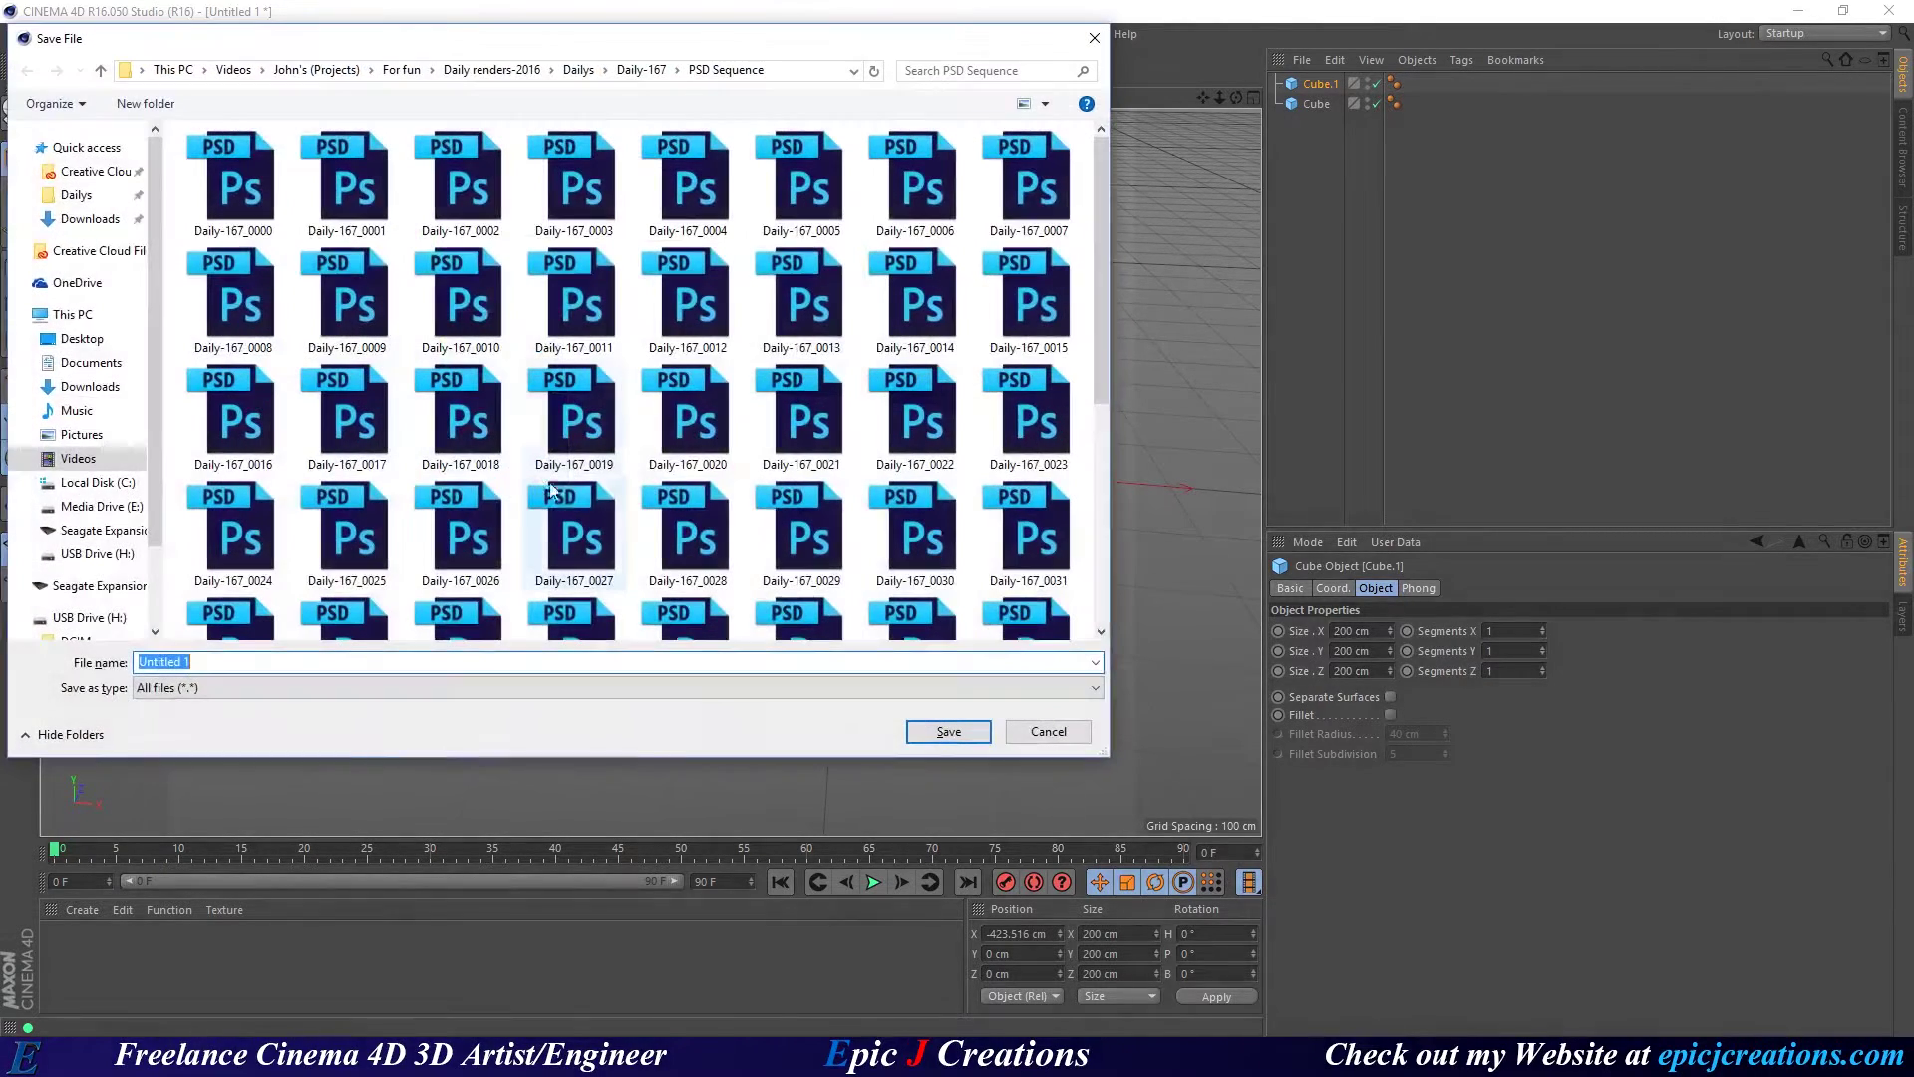
pyautogui.click(67, 195)
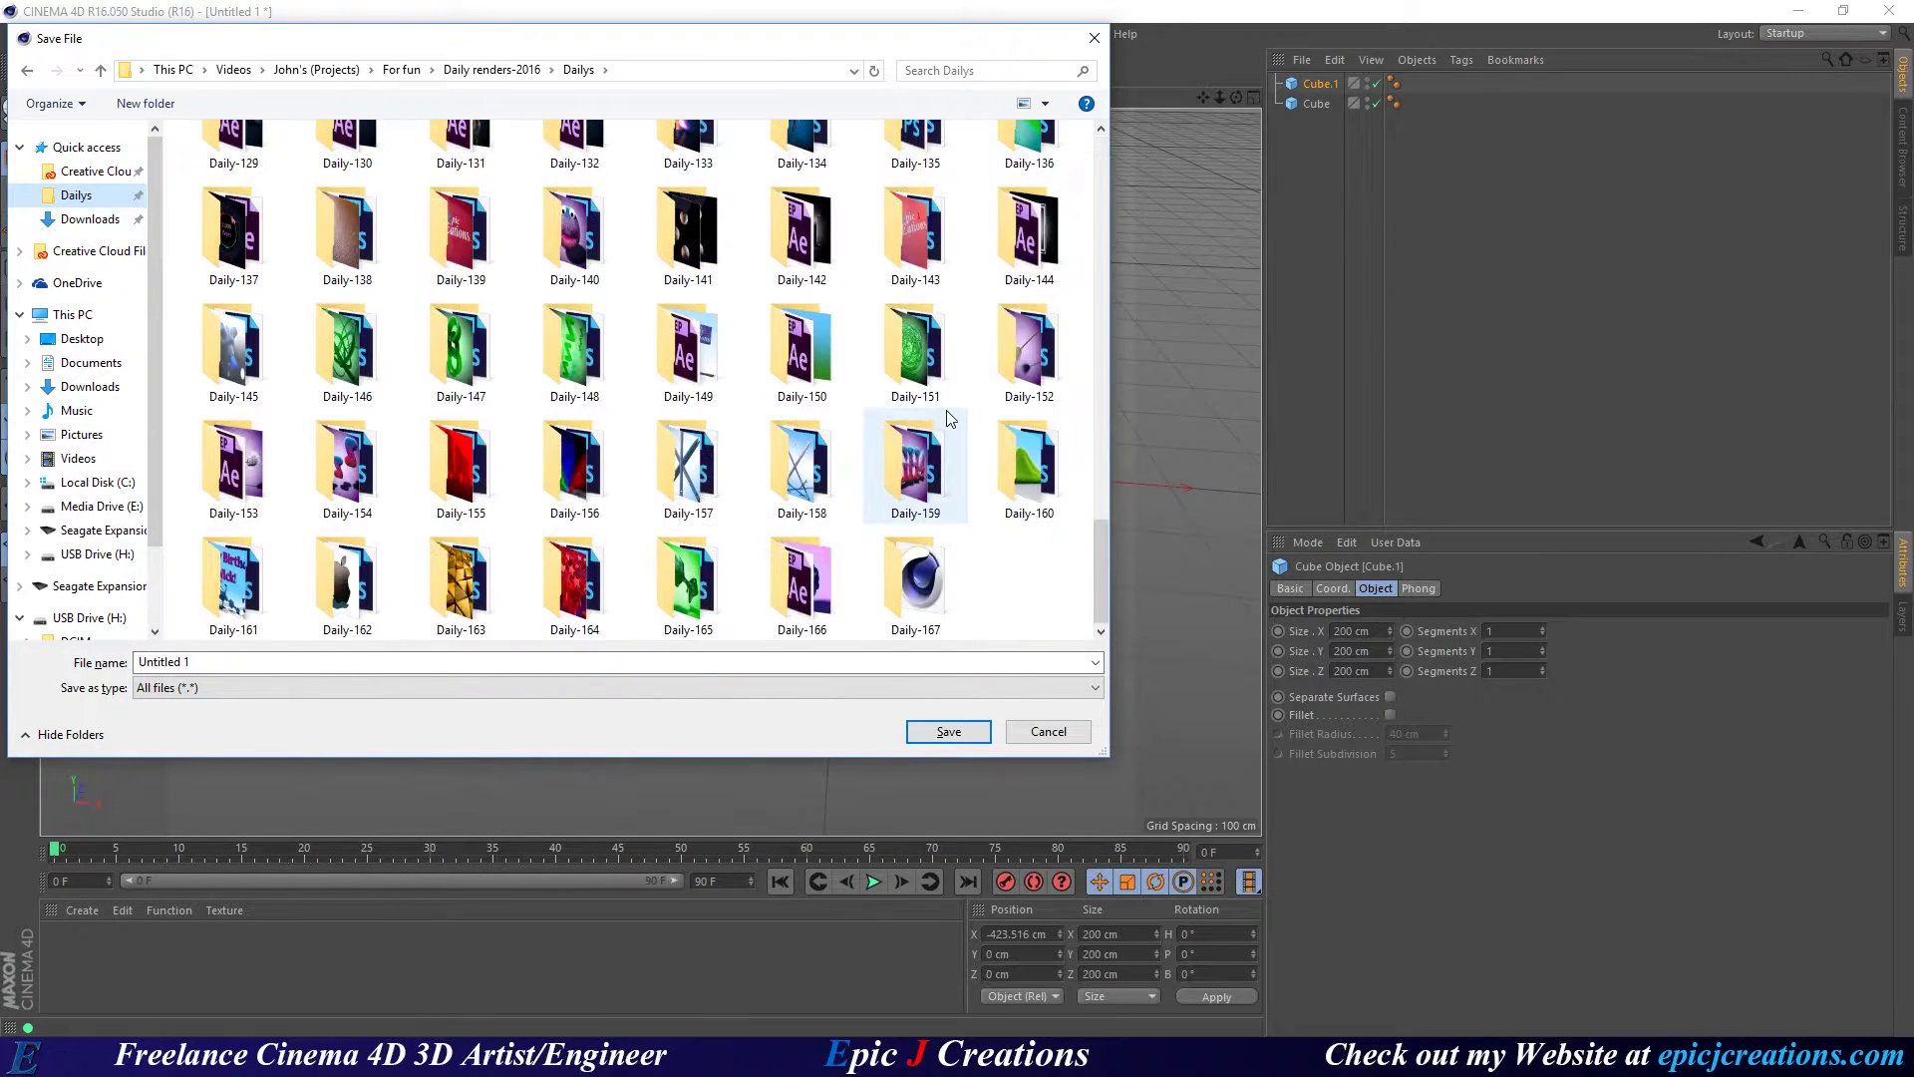
pyautogui.rightClick(991, 578)
pyautogui.moveTo(1147, 788)
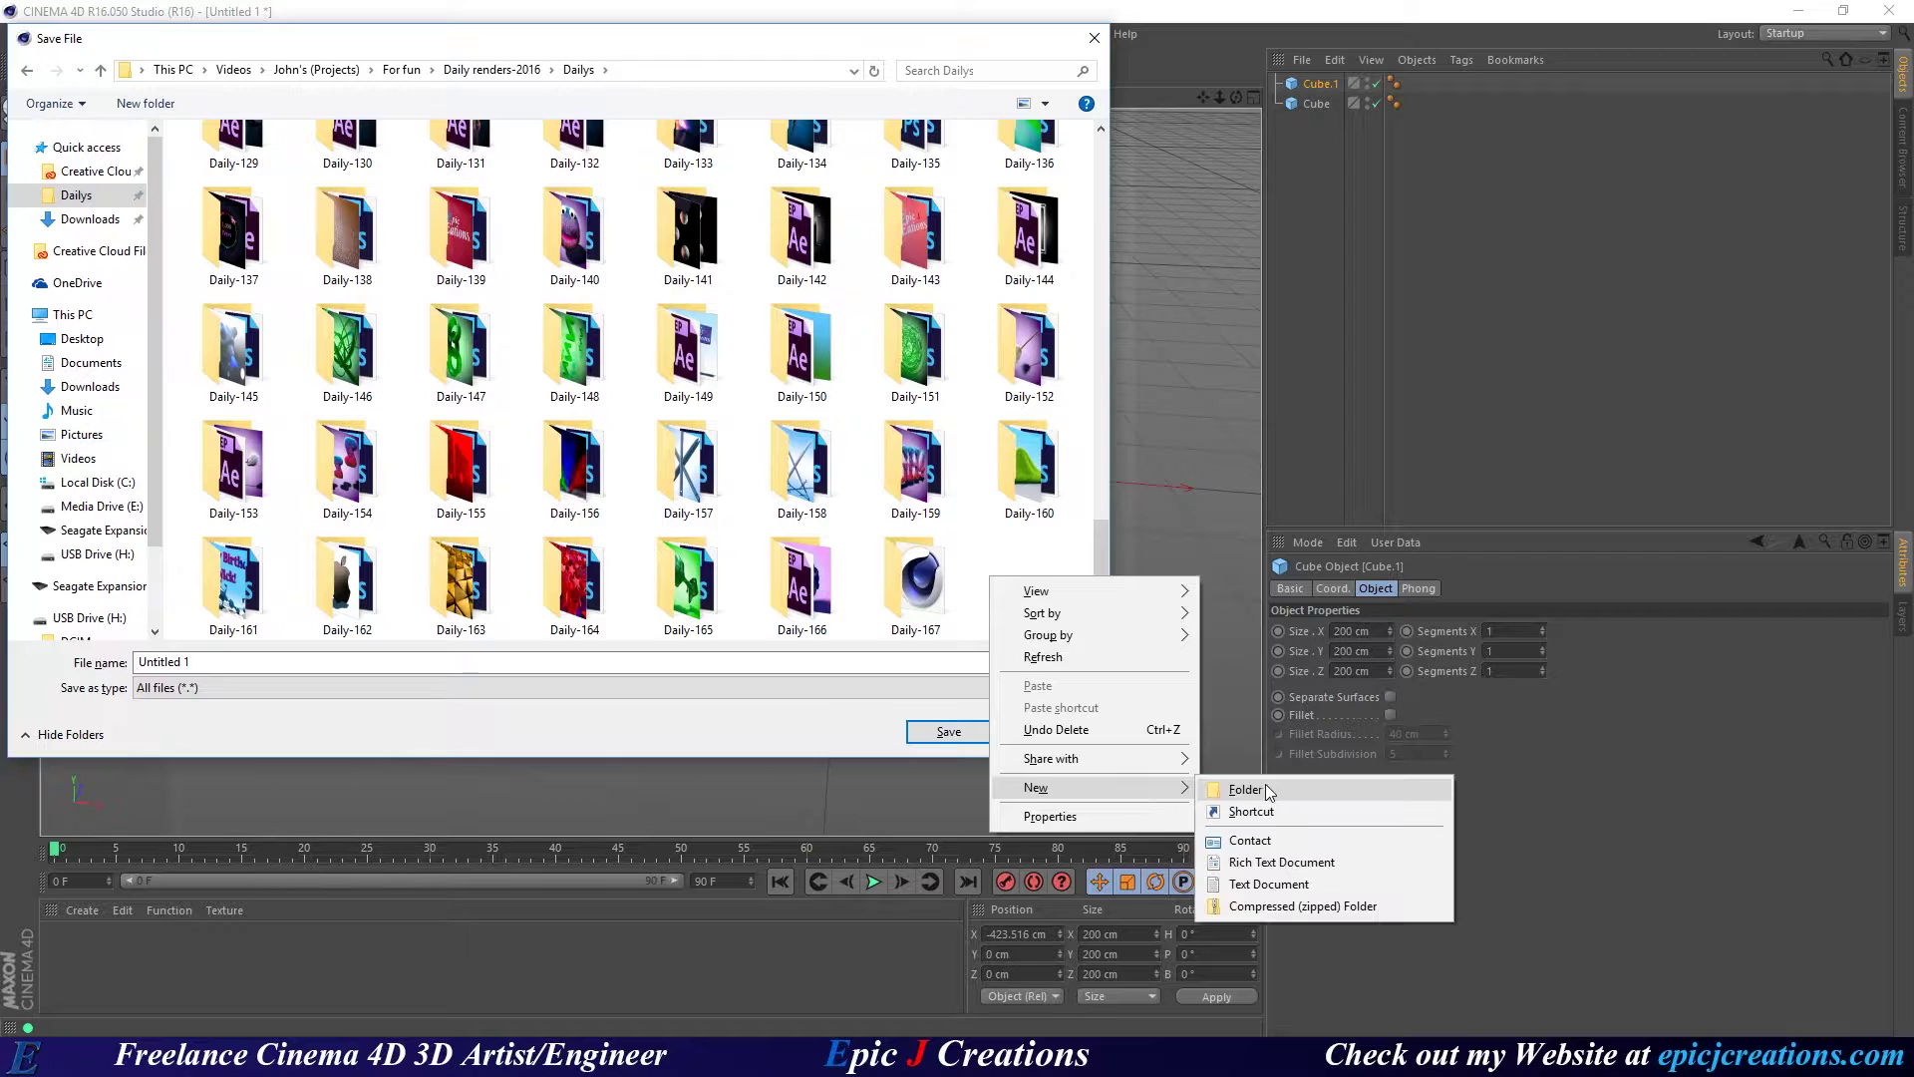
pyautogui.click(1240, 787)
pyautogui.write('Daily')
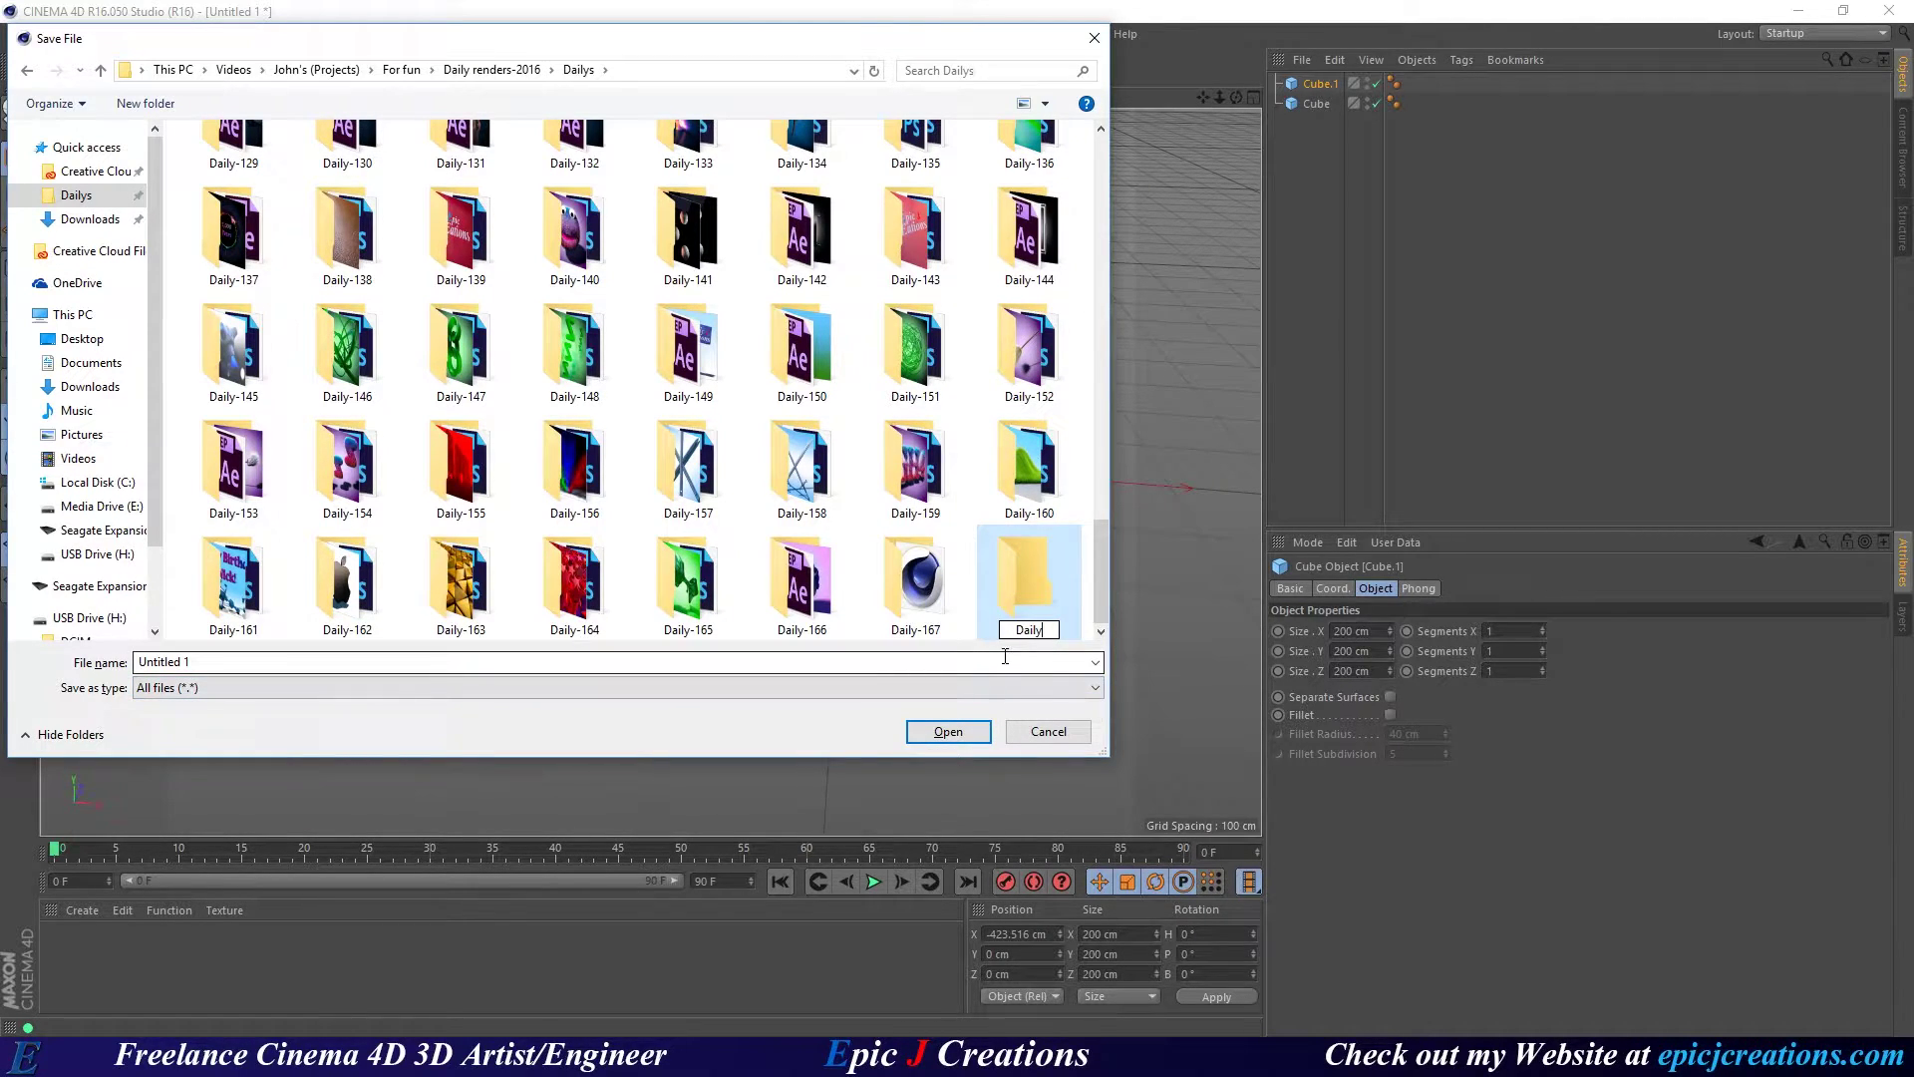
pyautogui.write('-168')
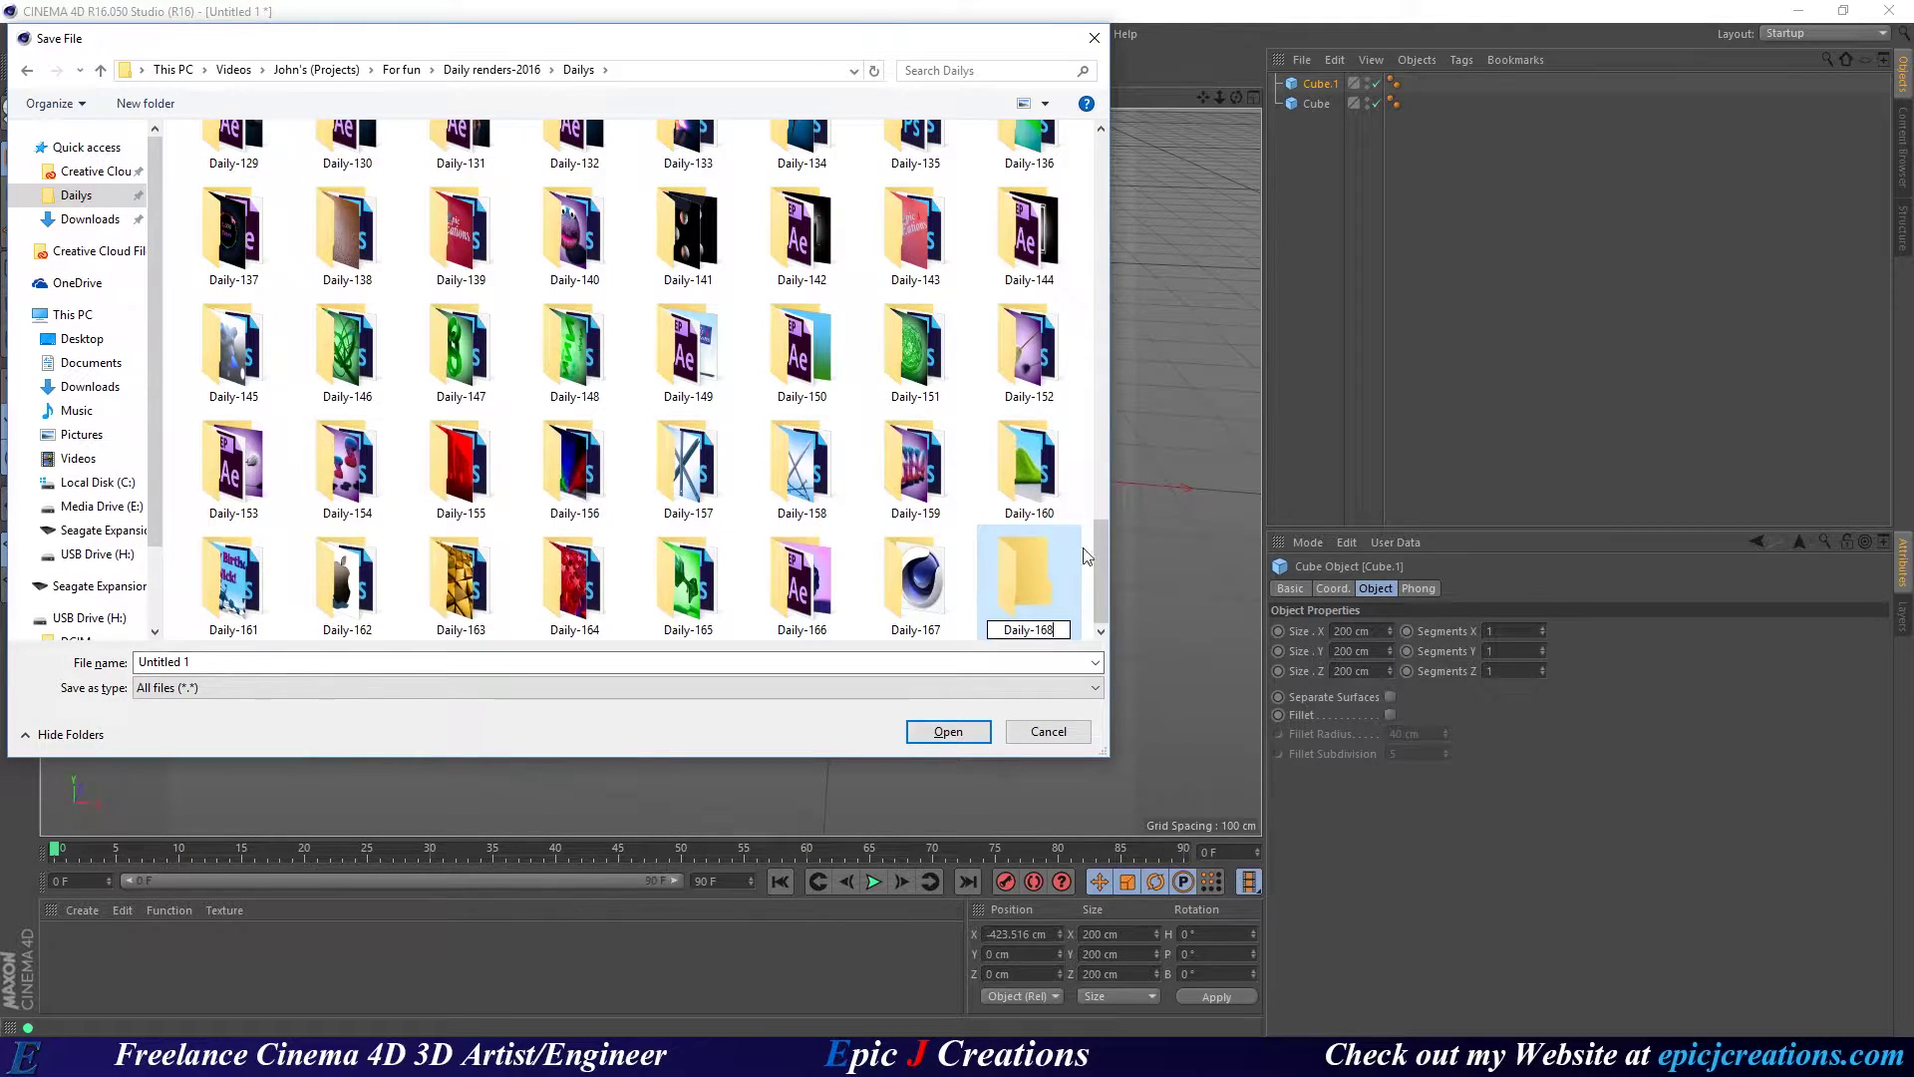
pyautogui.press('Return')
pyautogui.doubleClick(1031, 570)
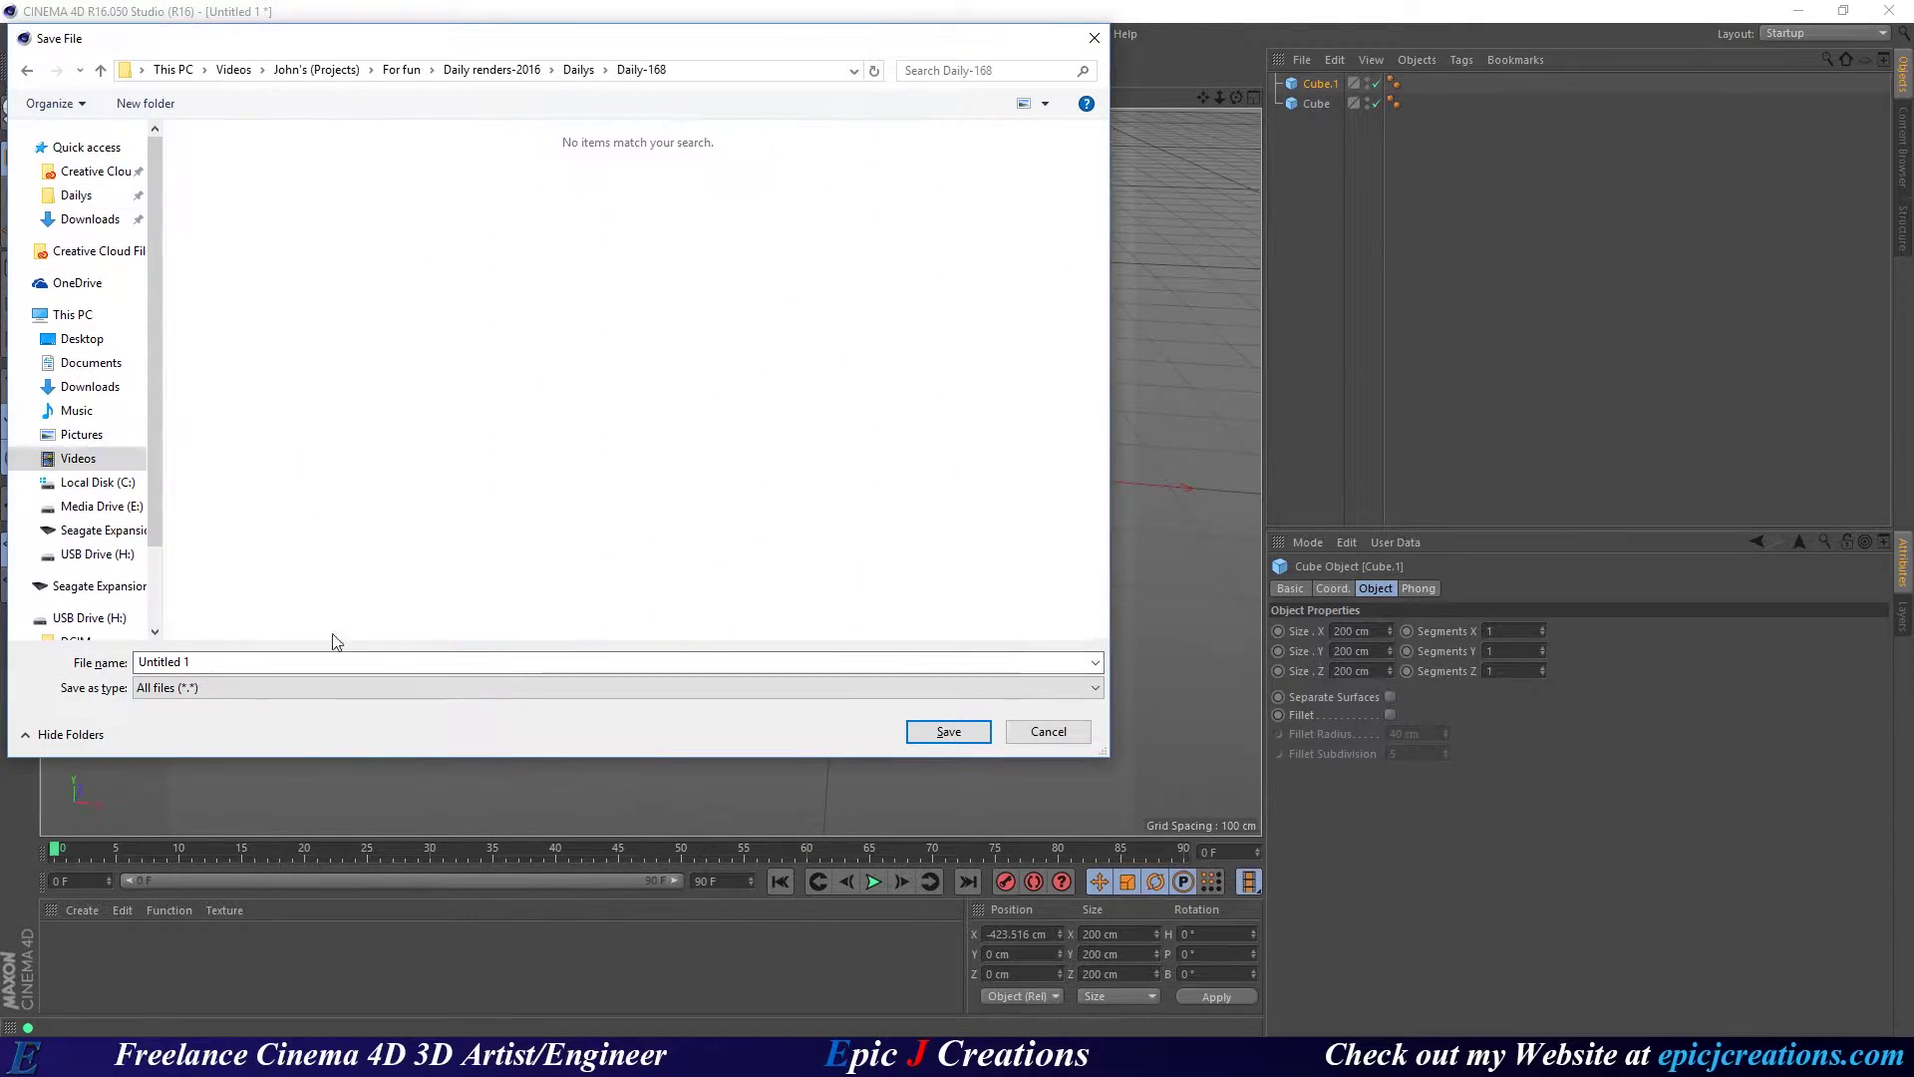
# Copy the Daily-168 folder's name and save the project inside that folder as Daily-168.
pyautogui.click(262, 656)
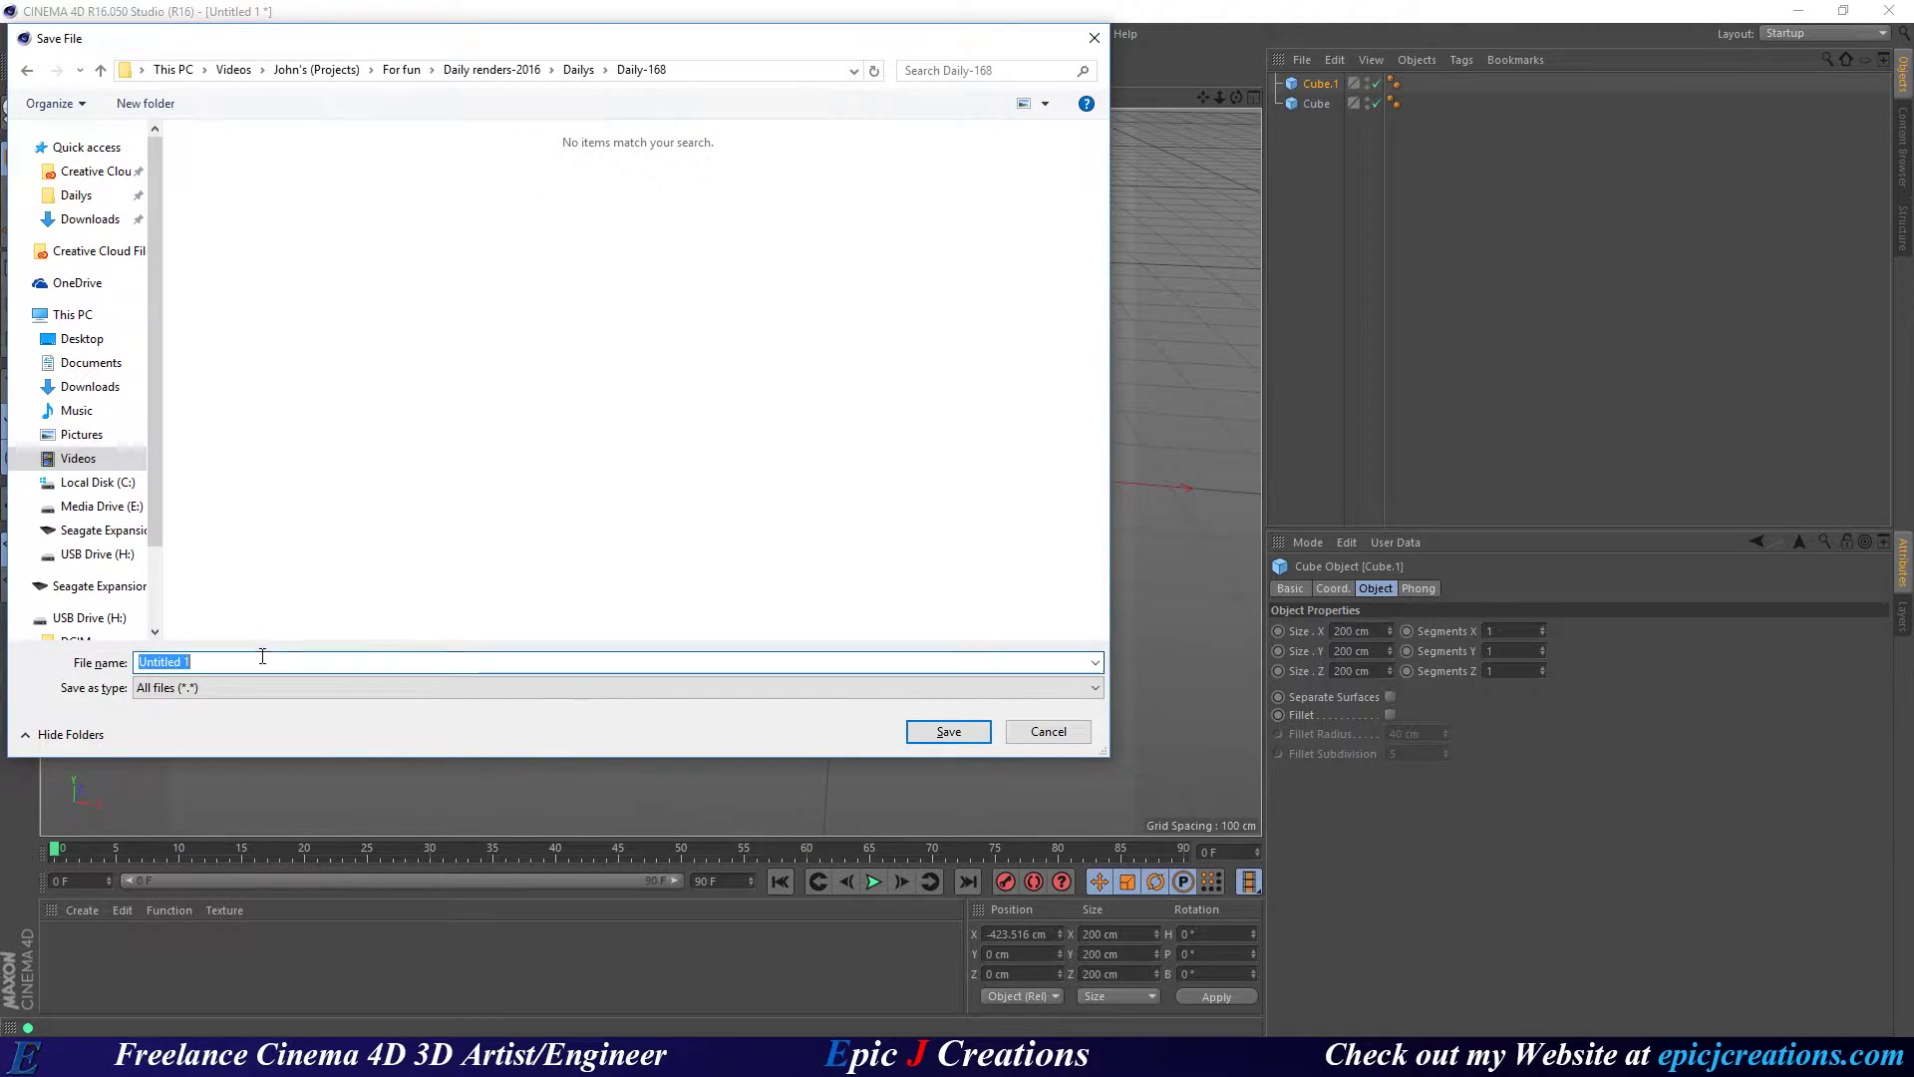
pyautogui.click(579, 70)
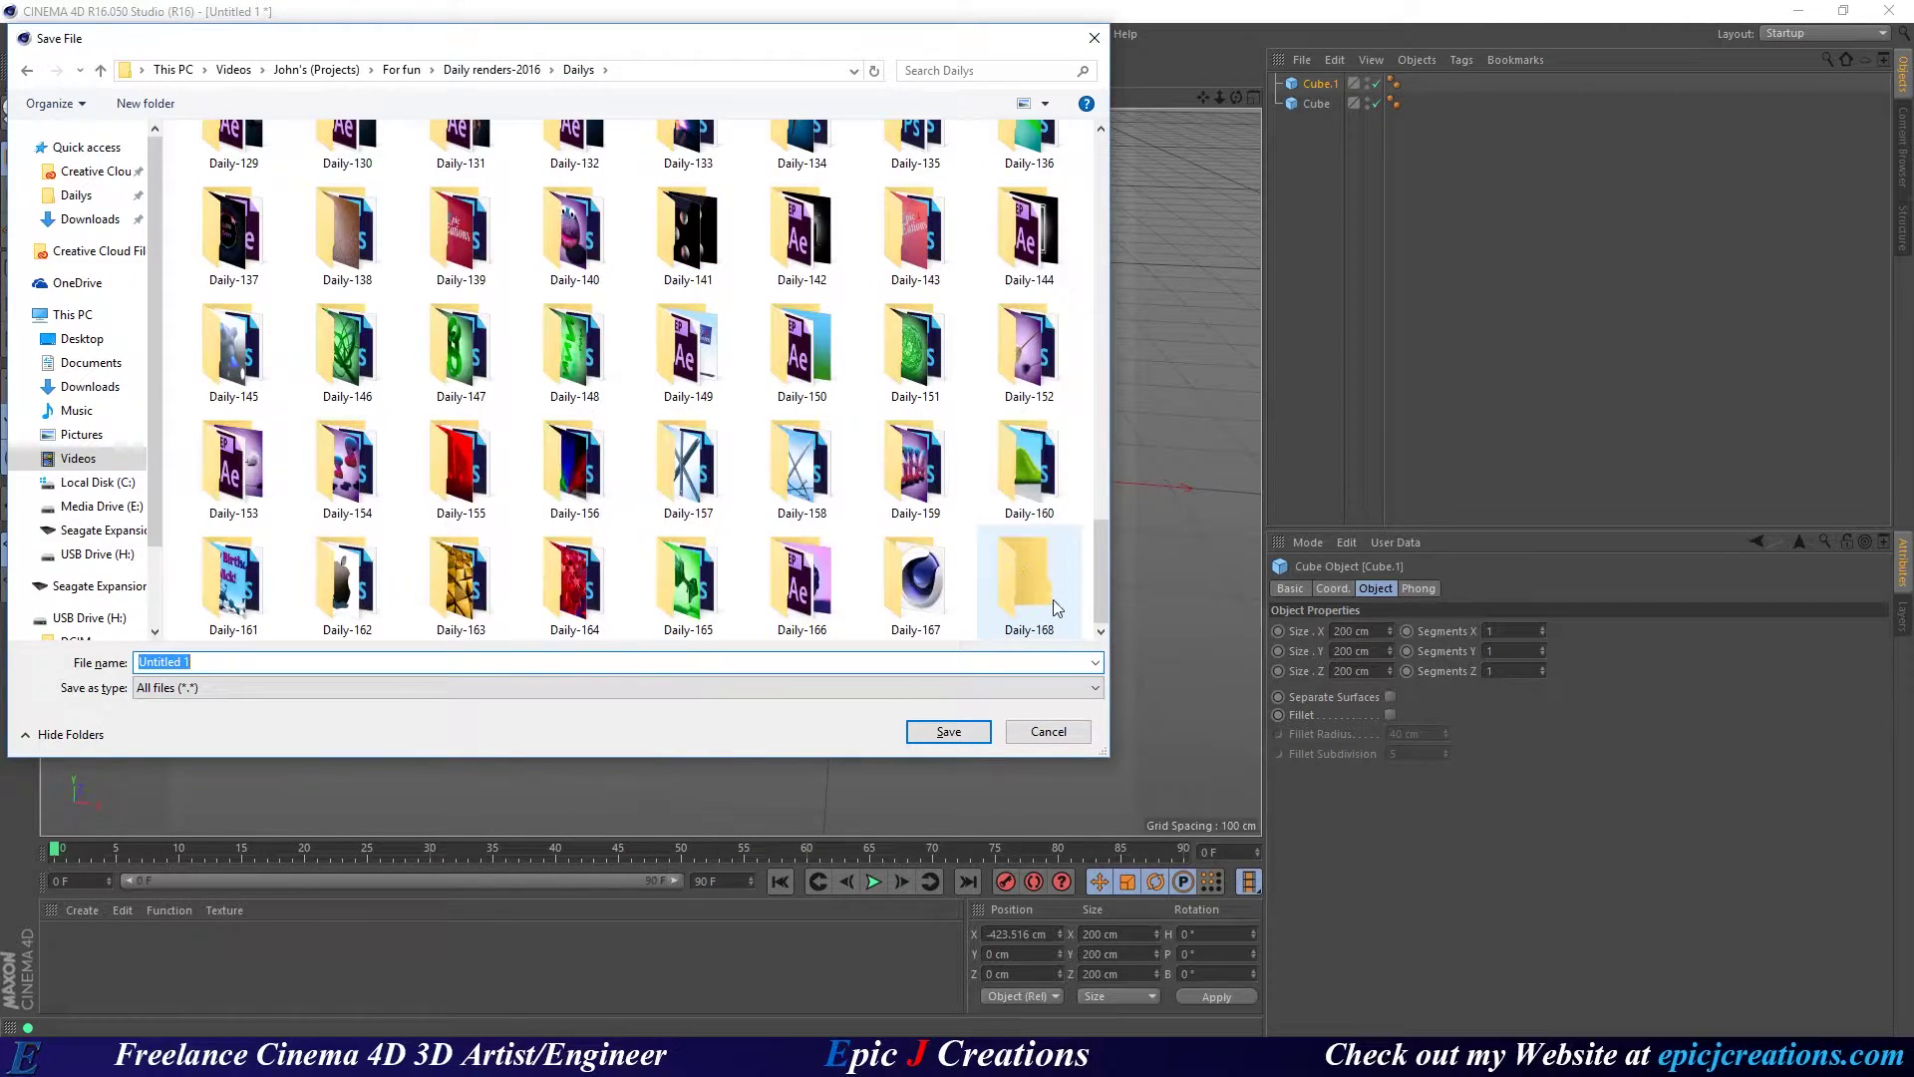
pyautogui.rightClick(1020, 581)
pyautogui.click(1108, 960)
pyautogui.hotkey('ctrl', 'c')
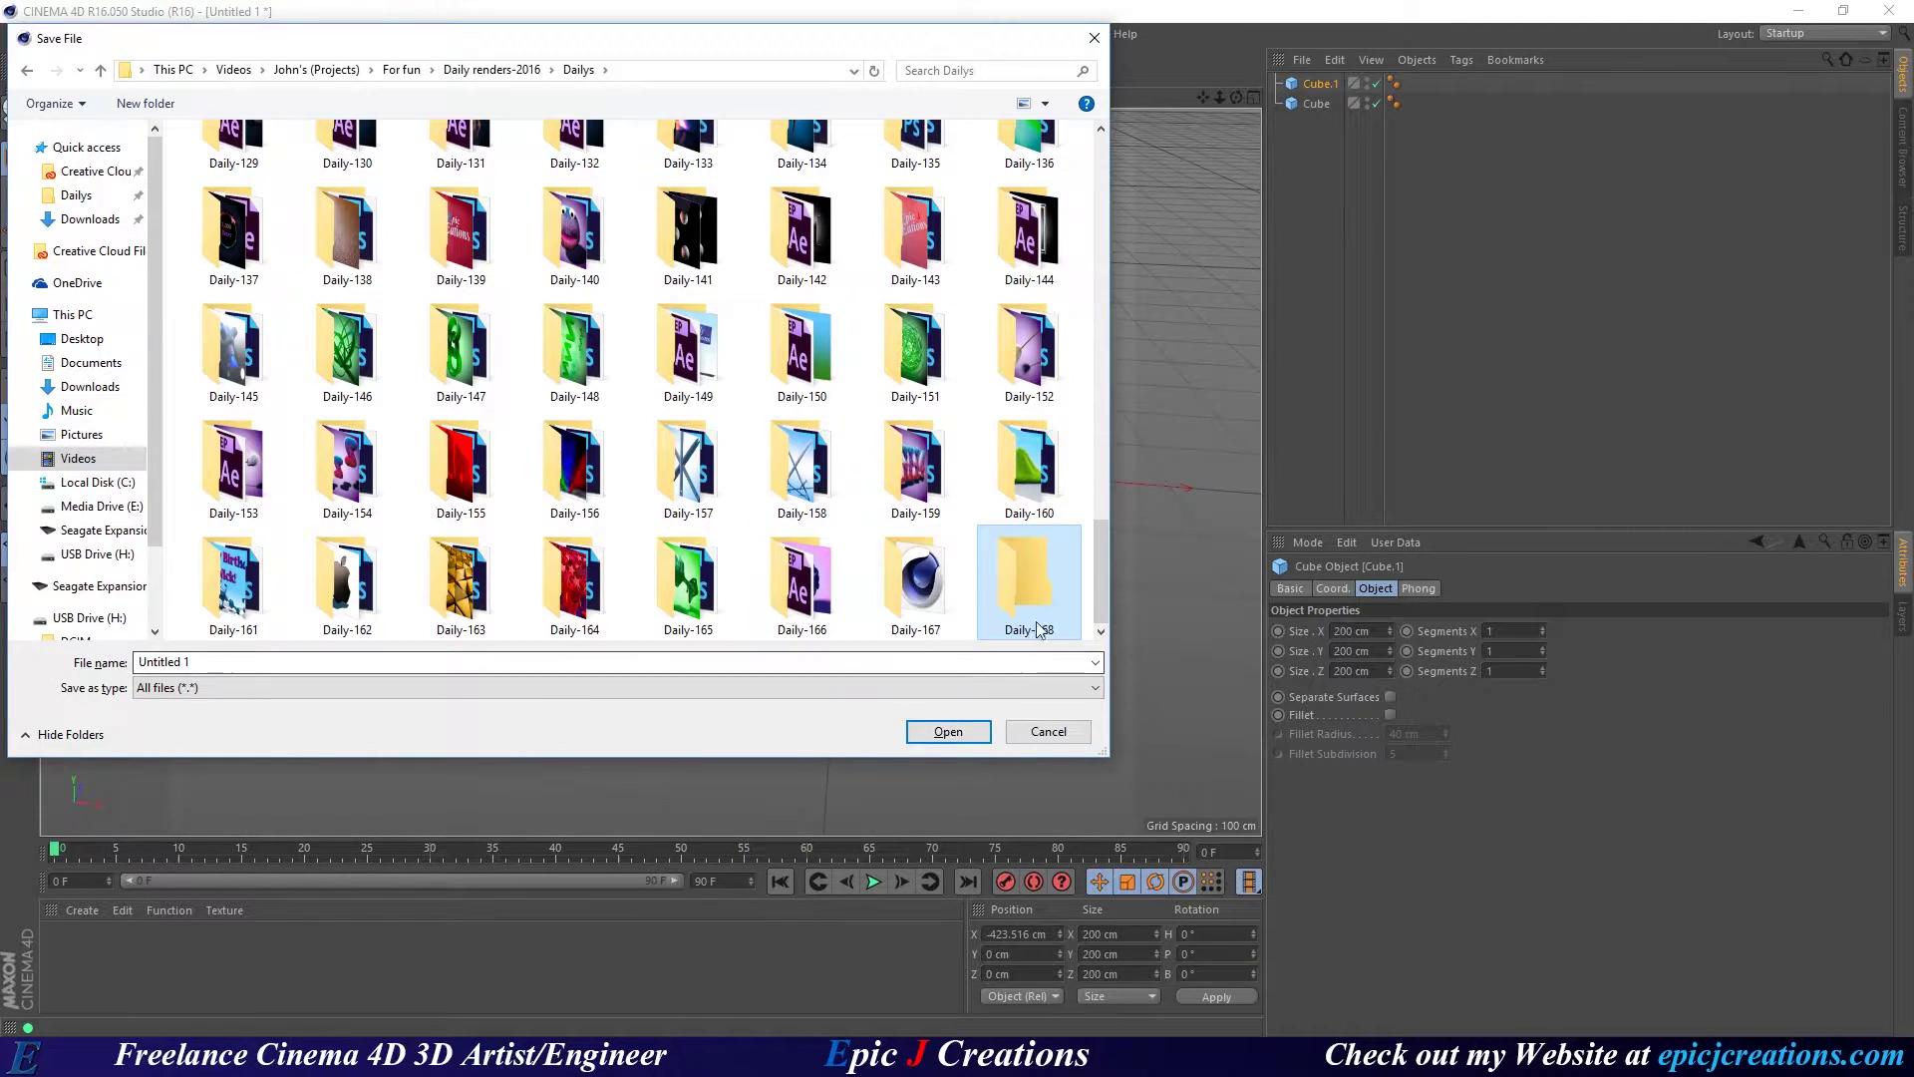
pyautogui.doubleClick(1032, 583)
pyautogui.tripleClick(244, 662)
pyautogui.hotkey('ctrl', 'v')
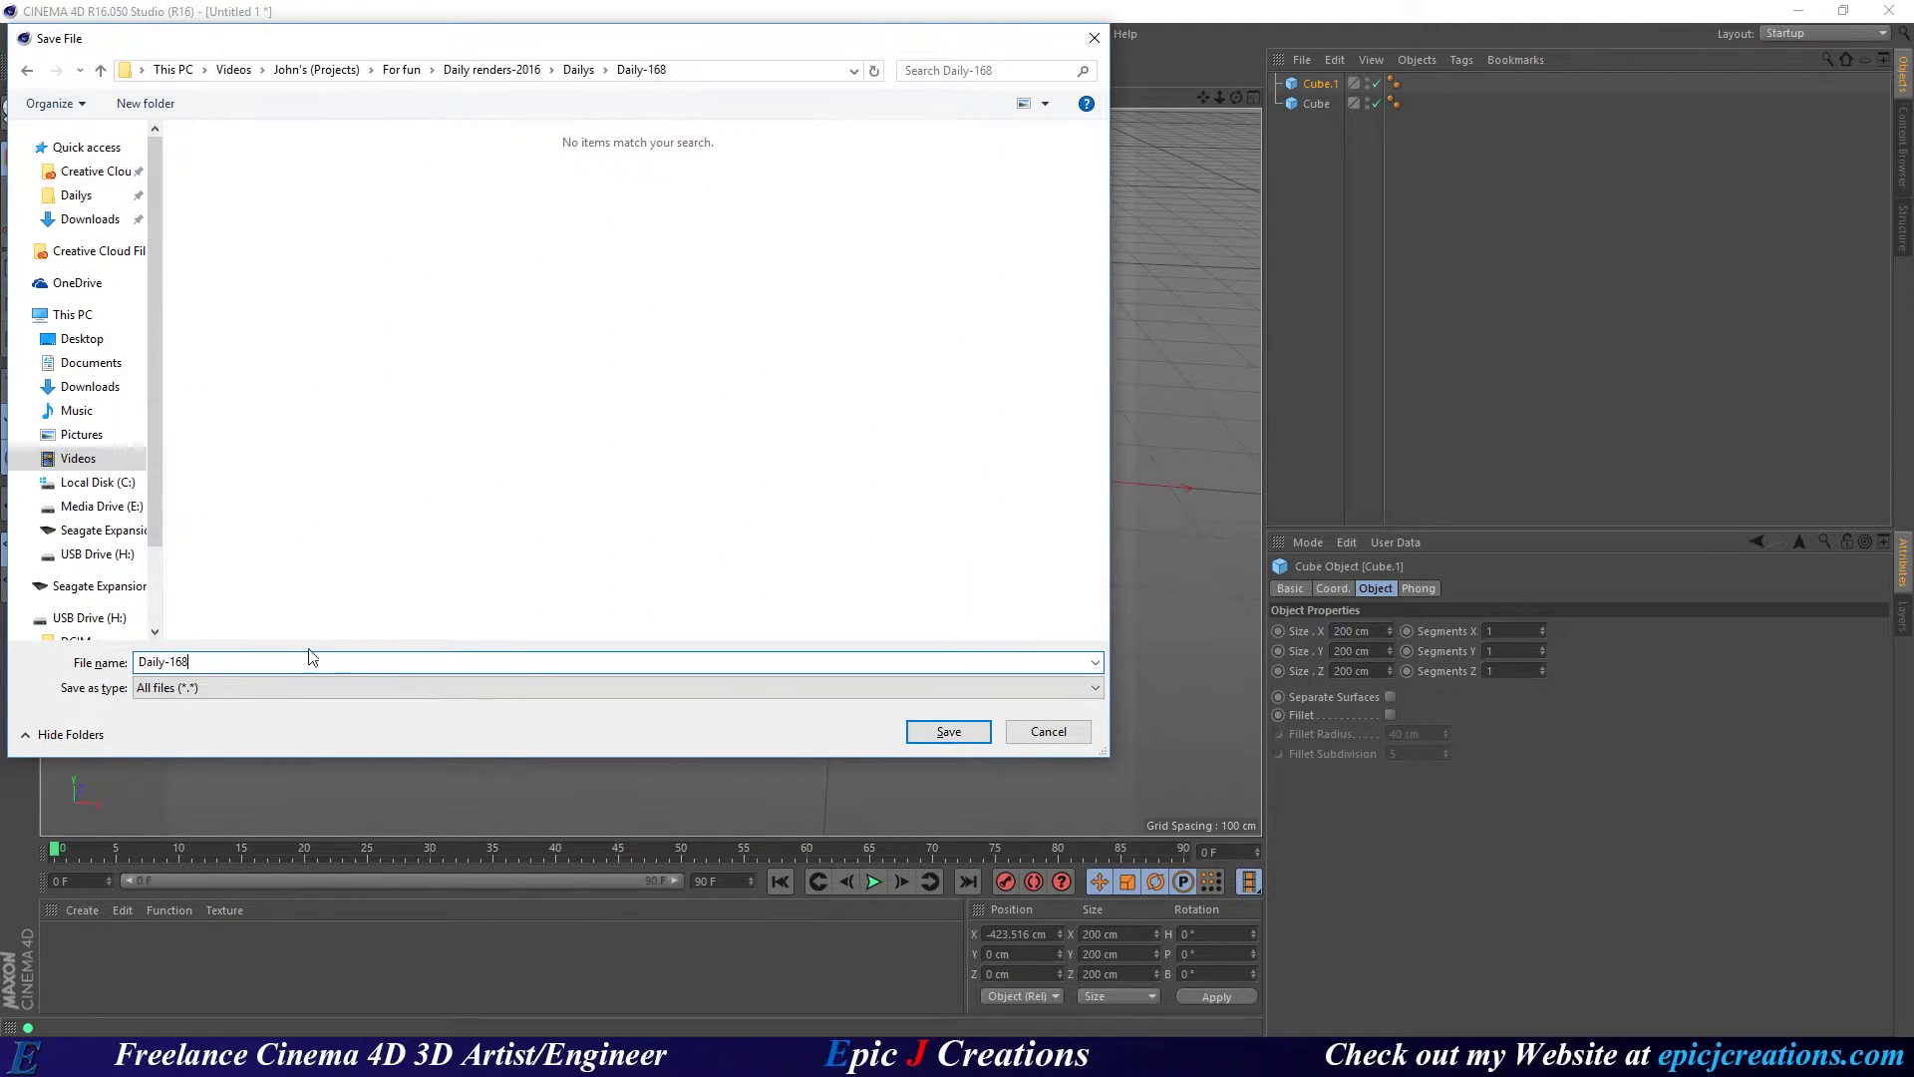
pyautogui.click(948, 733)
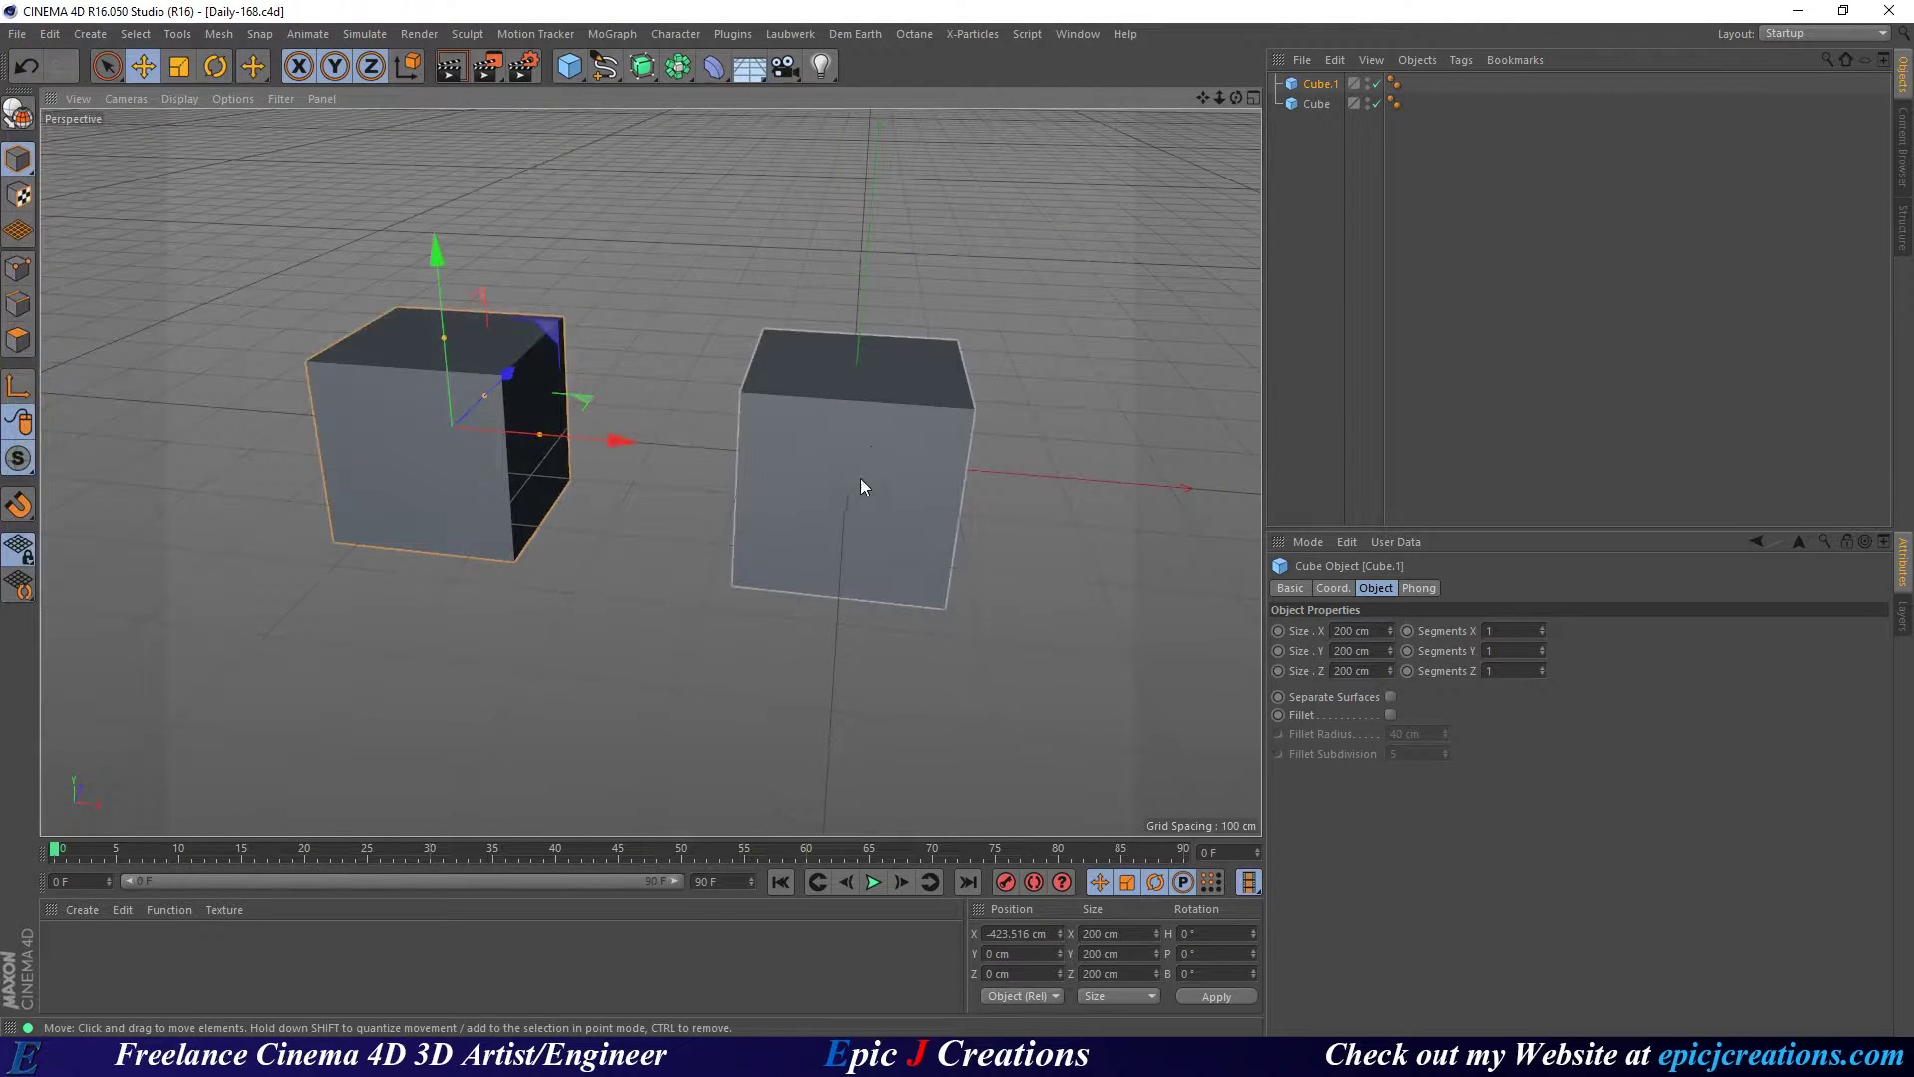
# Select both cubes and keyframe their X, Y and Z sizes at frame 0 near X -668 cm and frame 90 near X 371 cm.
pyautogui.moveTo(506, 415); pyautogui.dragTo(700, 560)
pyautogui.keyDown('shift'); pyautogui.click(851, 556); pyautogui.keyUp('shift')
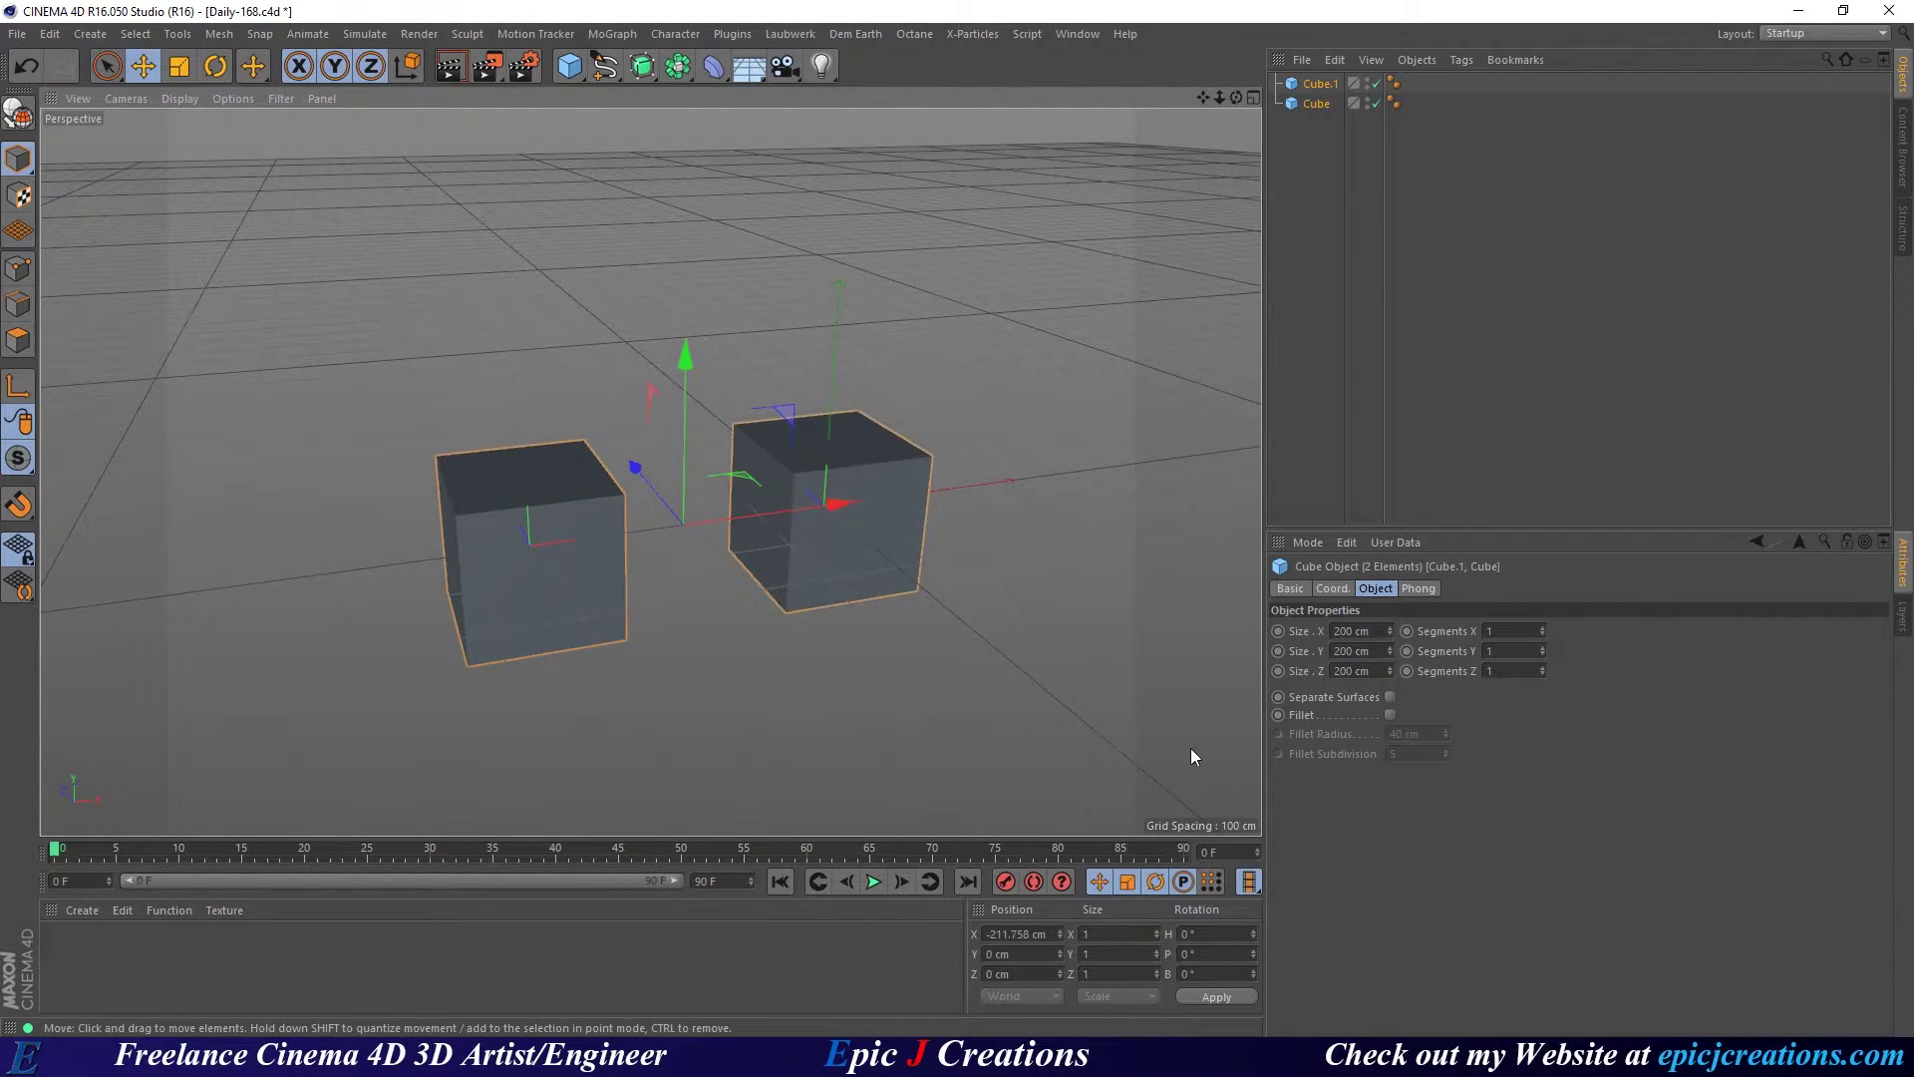
pyautogui.moveTo(829, 517); pyautogui.dragTo(510, 584)
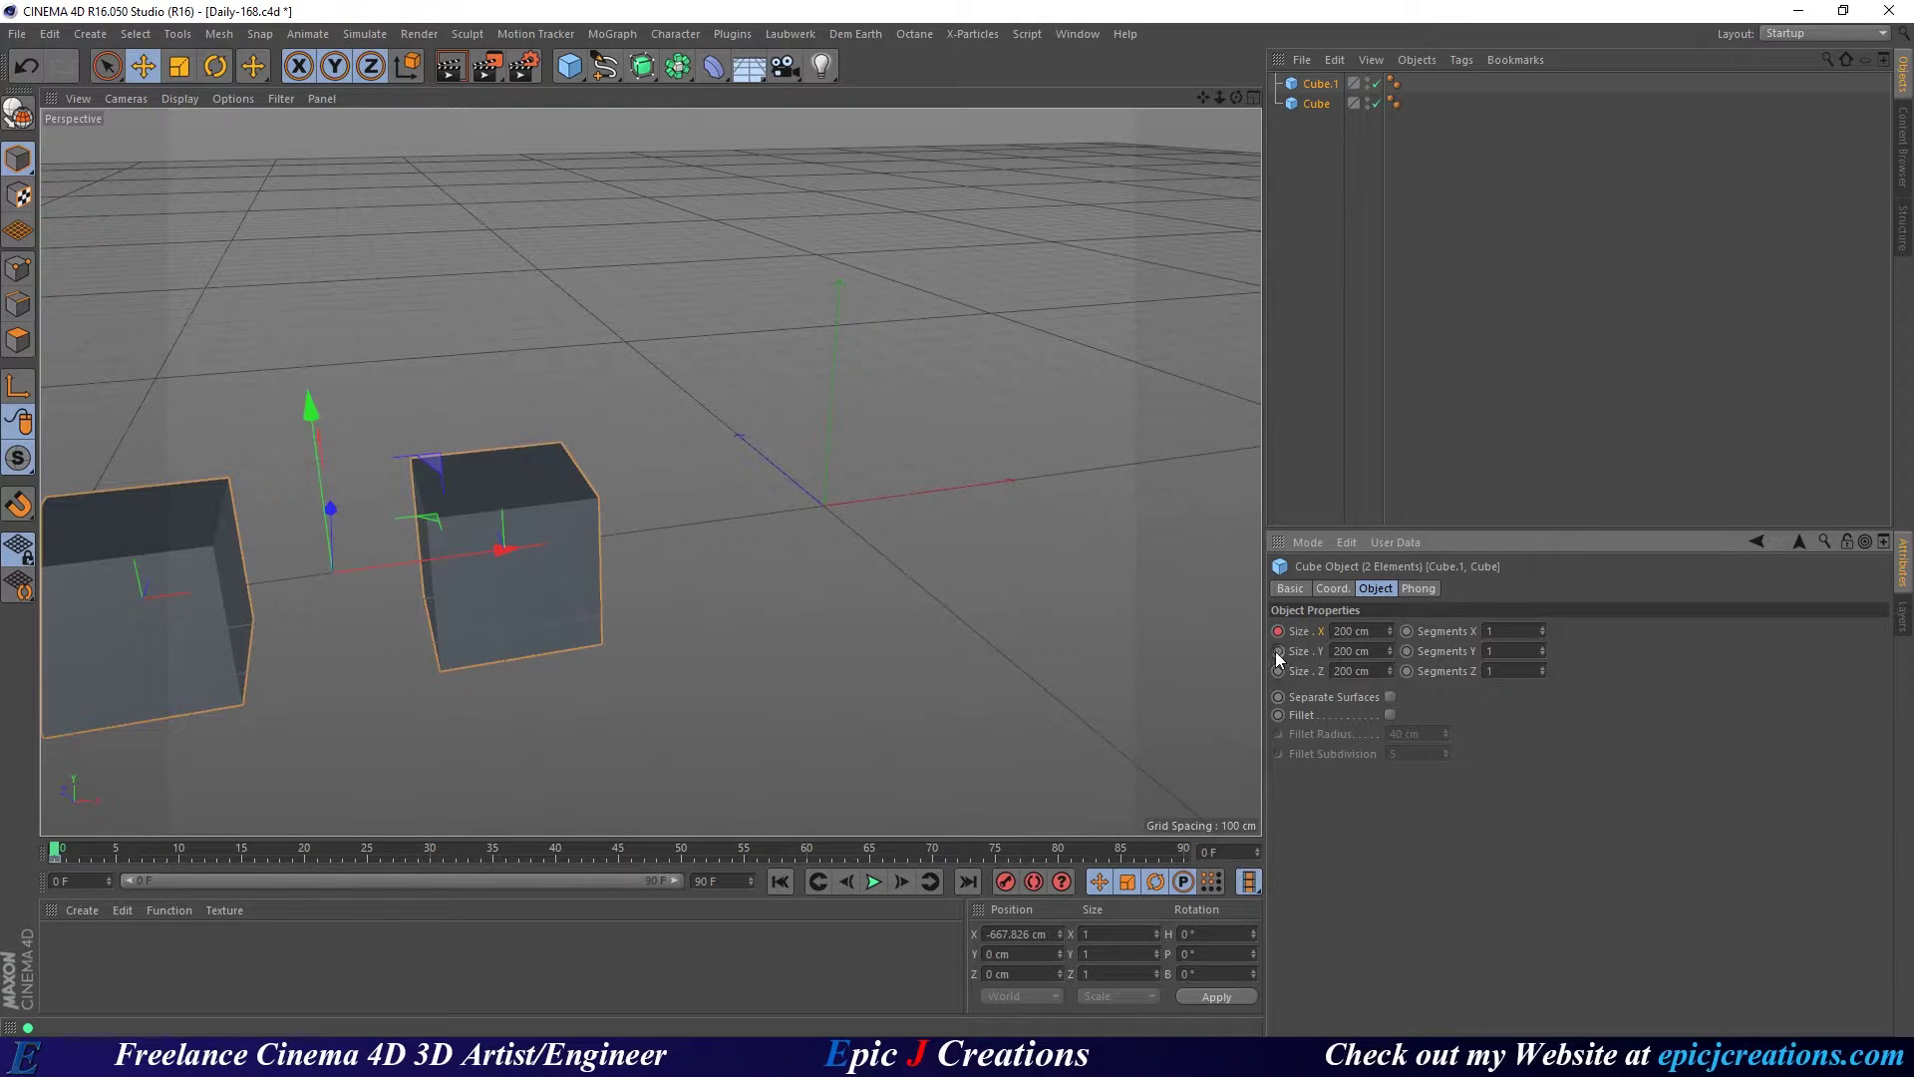
pyautogui.moveTo(614, 850); pyautogui.dragTo(1187, 850)
pyautogui.moveTo(483, 548); pyautogui.dragTo(1170, 461)
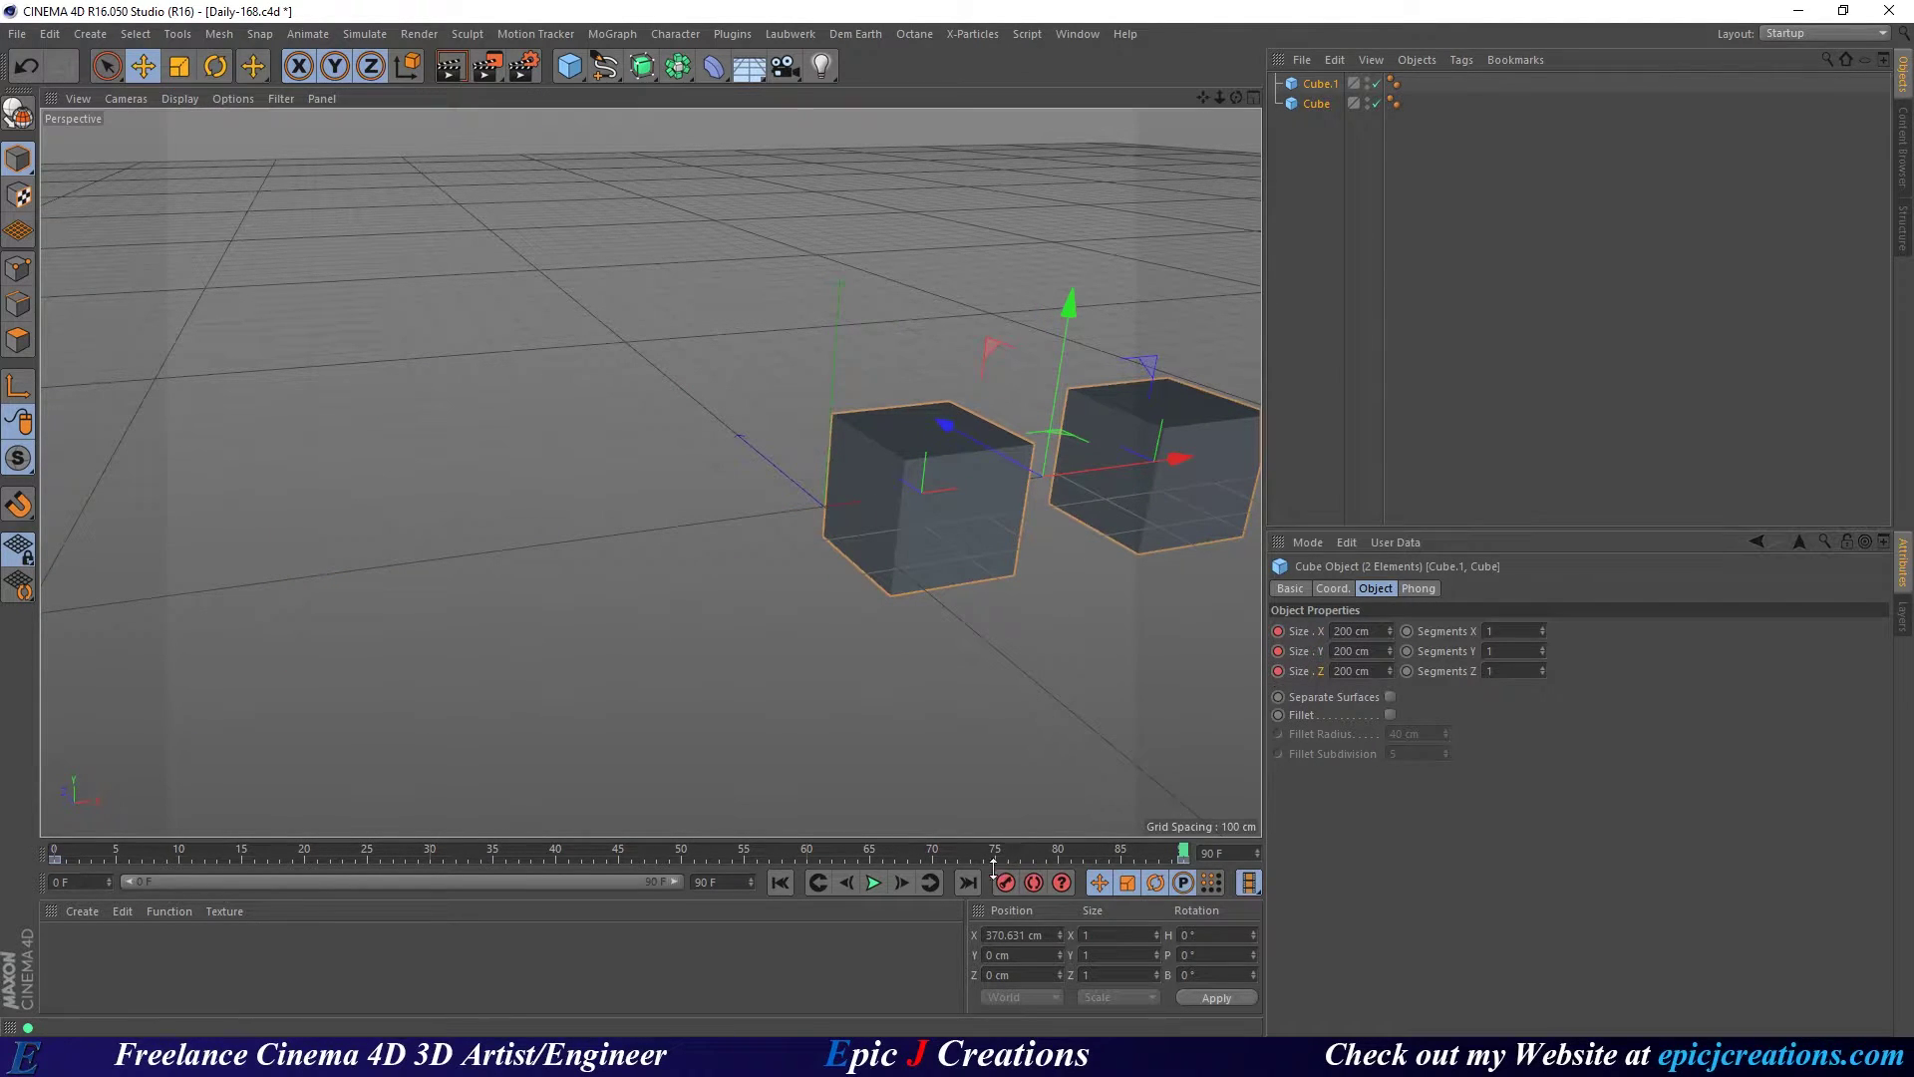
# Play the animation from the first frame to check the cubes' movement, and stop playback.
pyautogui.click(780, 882)
pyautogui.click(872, 884)
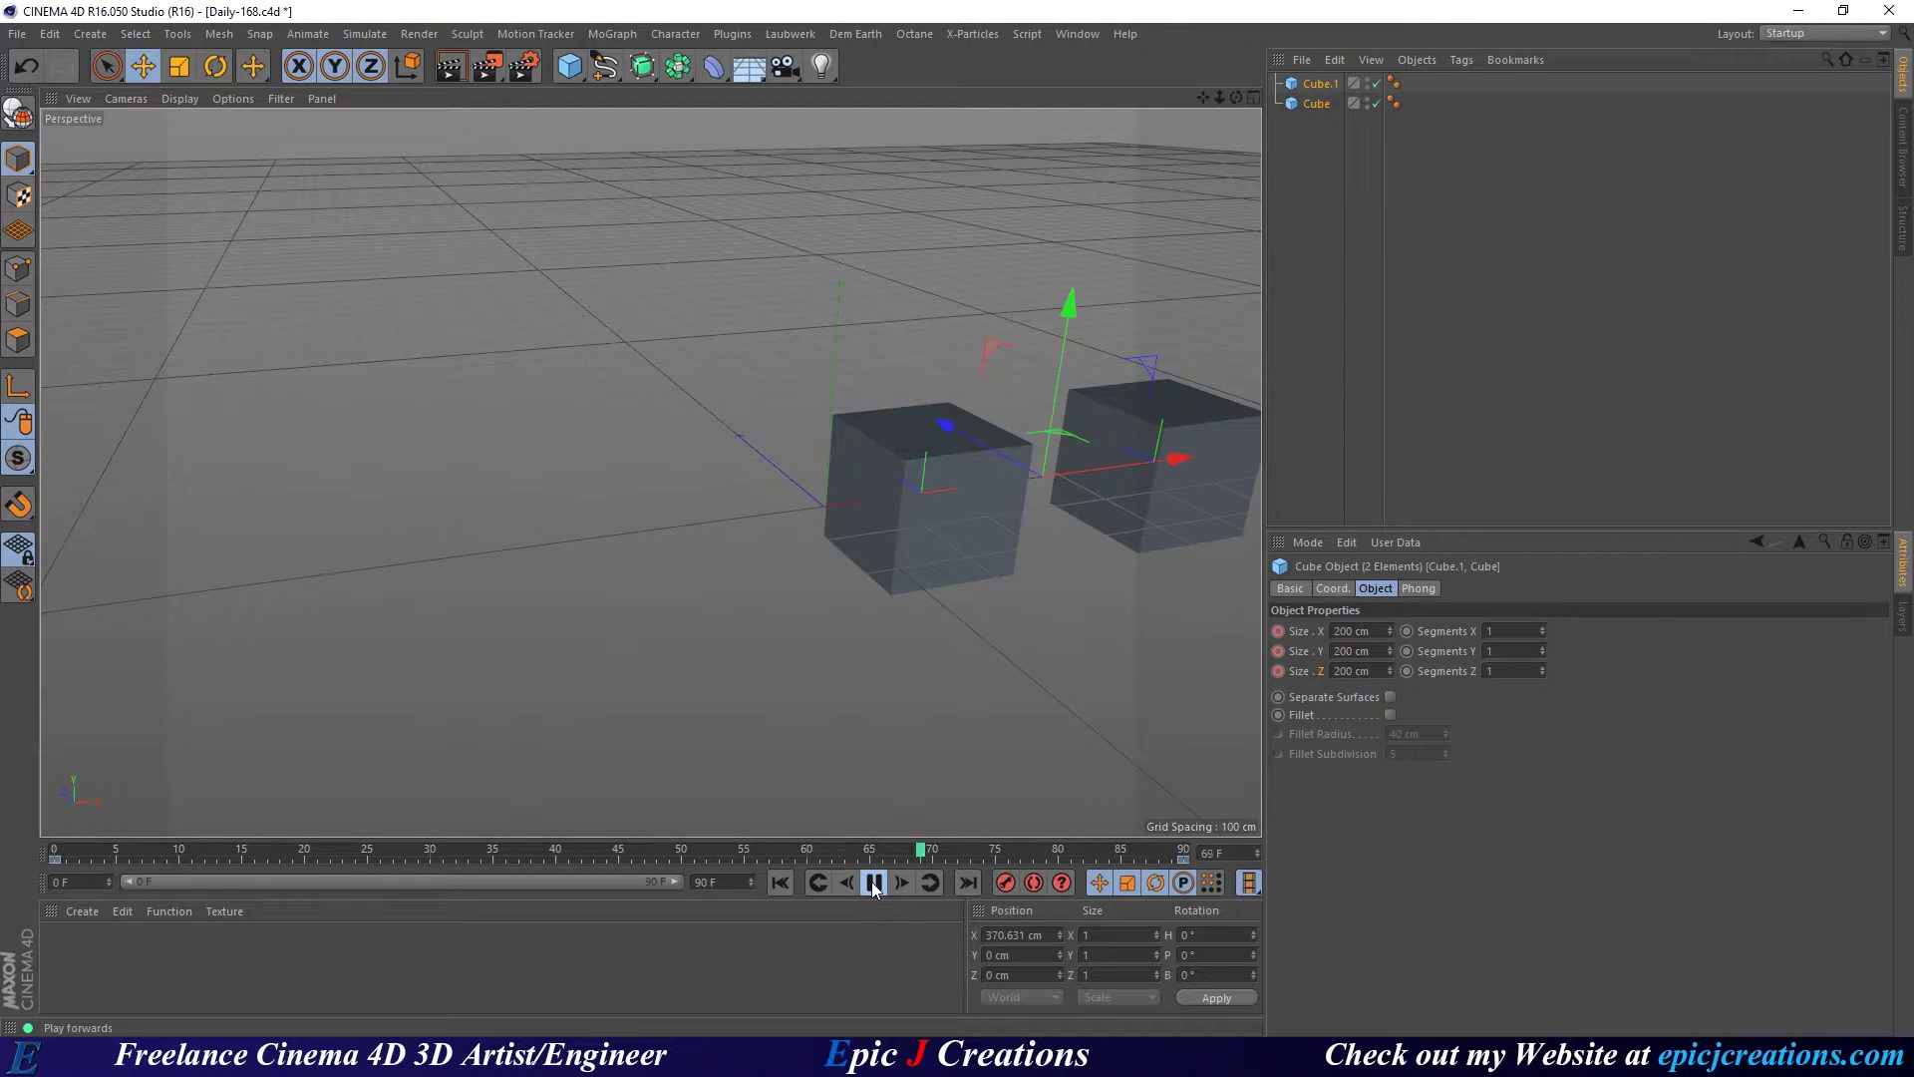
pyautogui.click(872, 883)
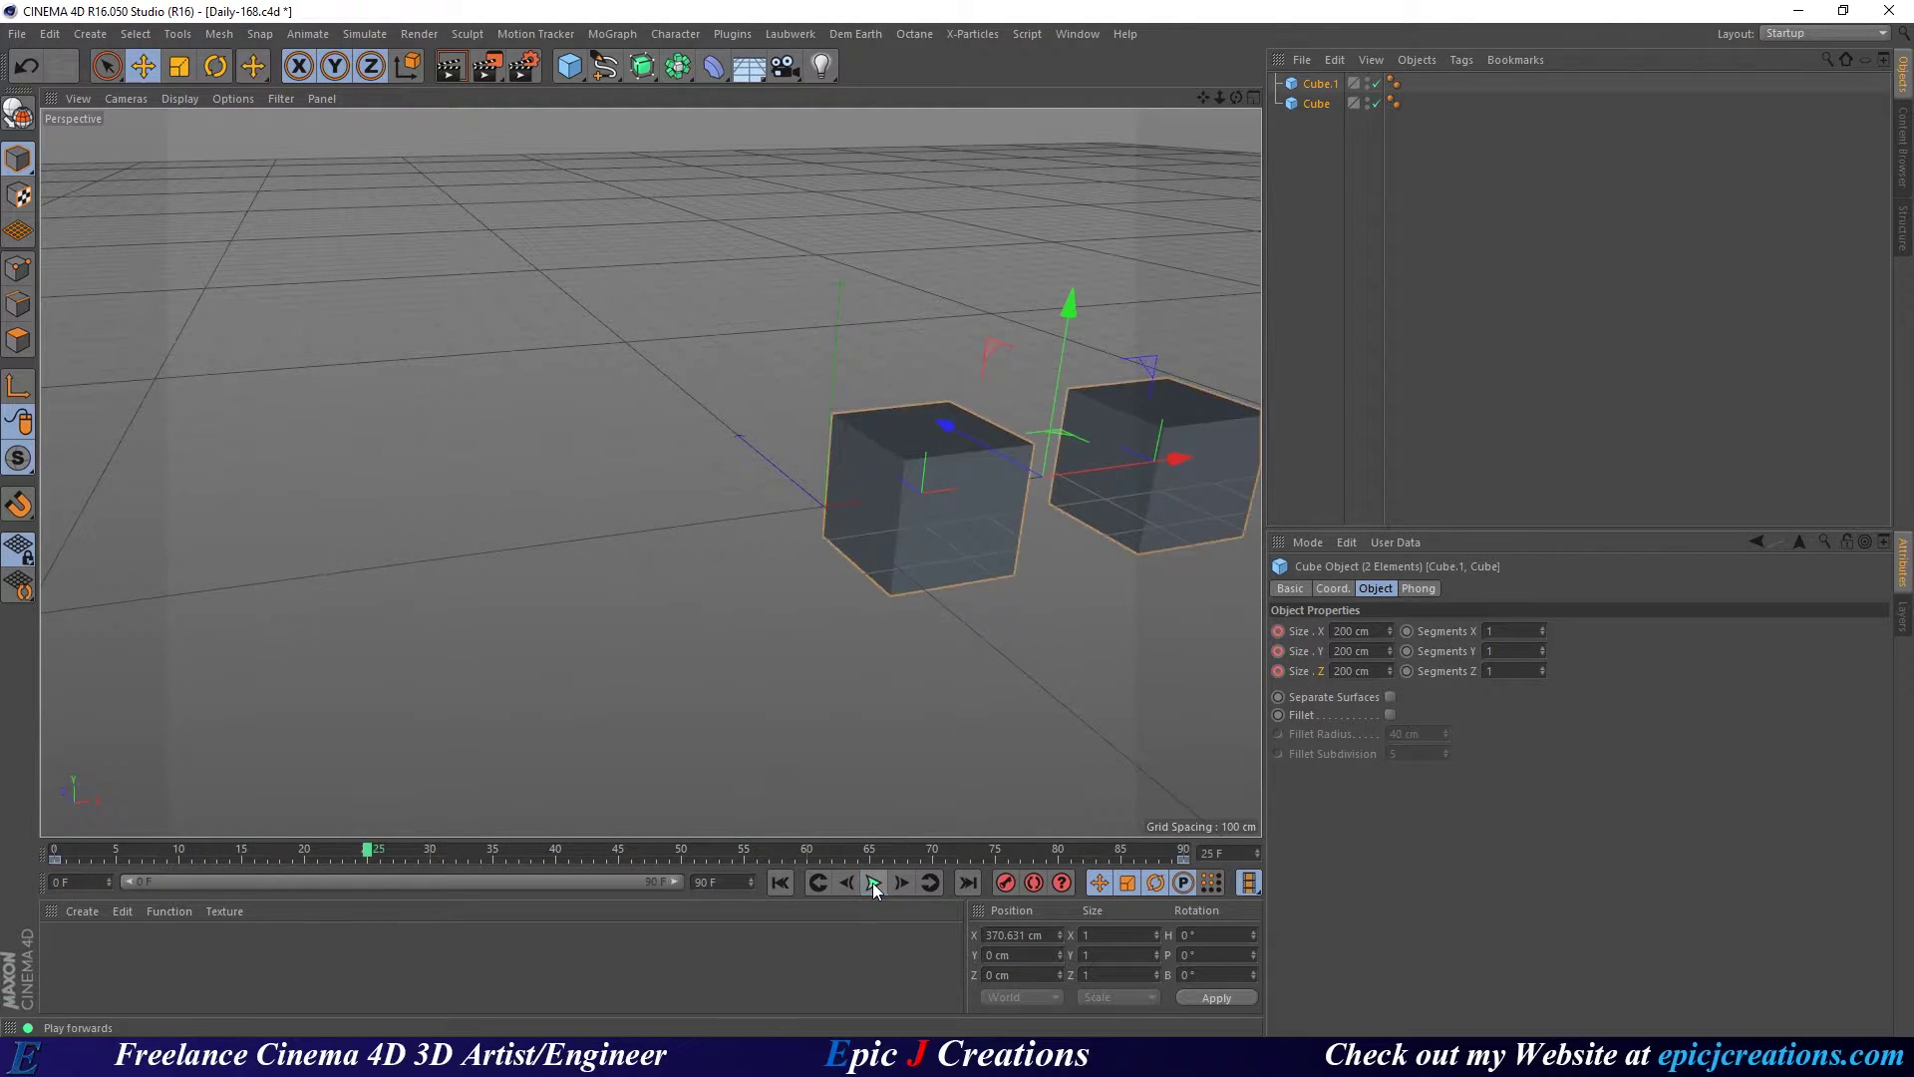
# Select both cubes and keyframe their X position at frame 0.
pyautogui.click(1326, 189)
pyautogui.click(1314, 102)
pyautogui.click(1318, 83)
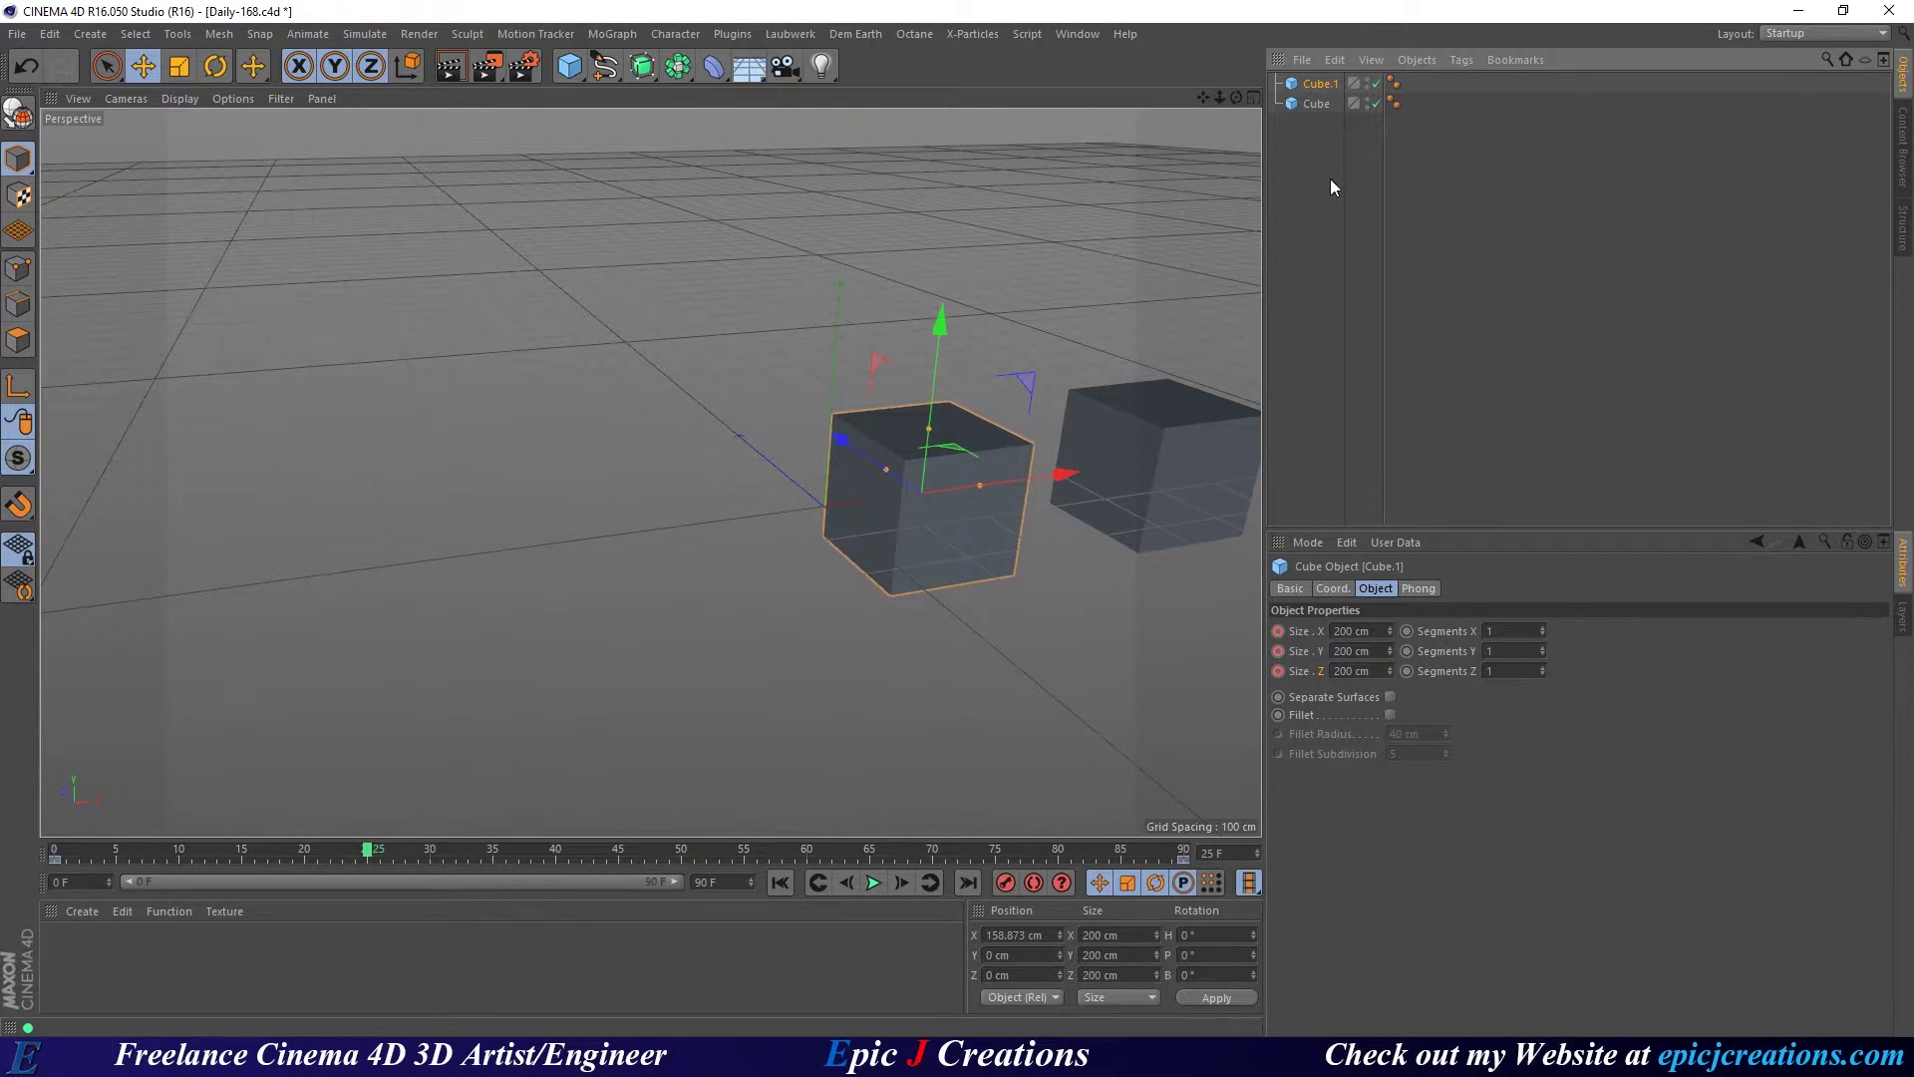
pyautogui.click(1325, 594)
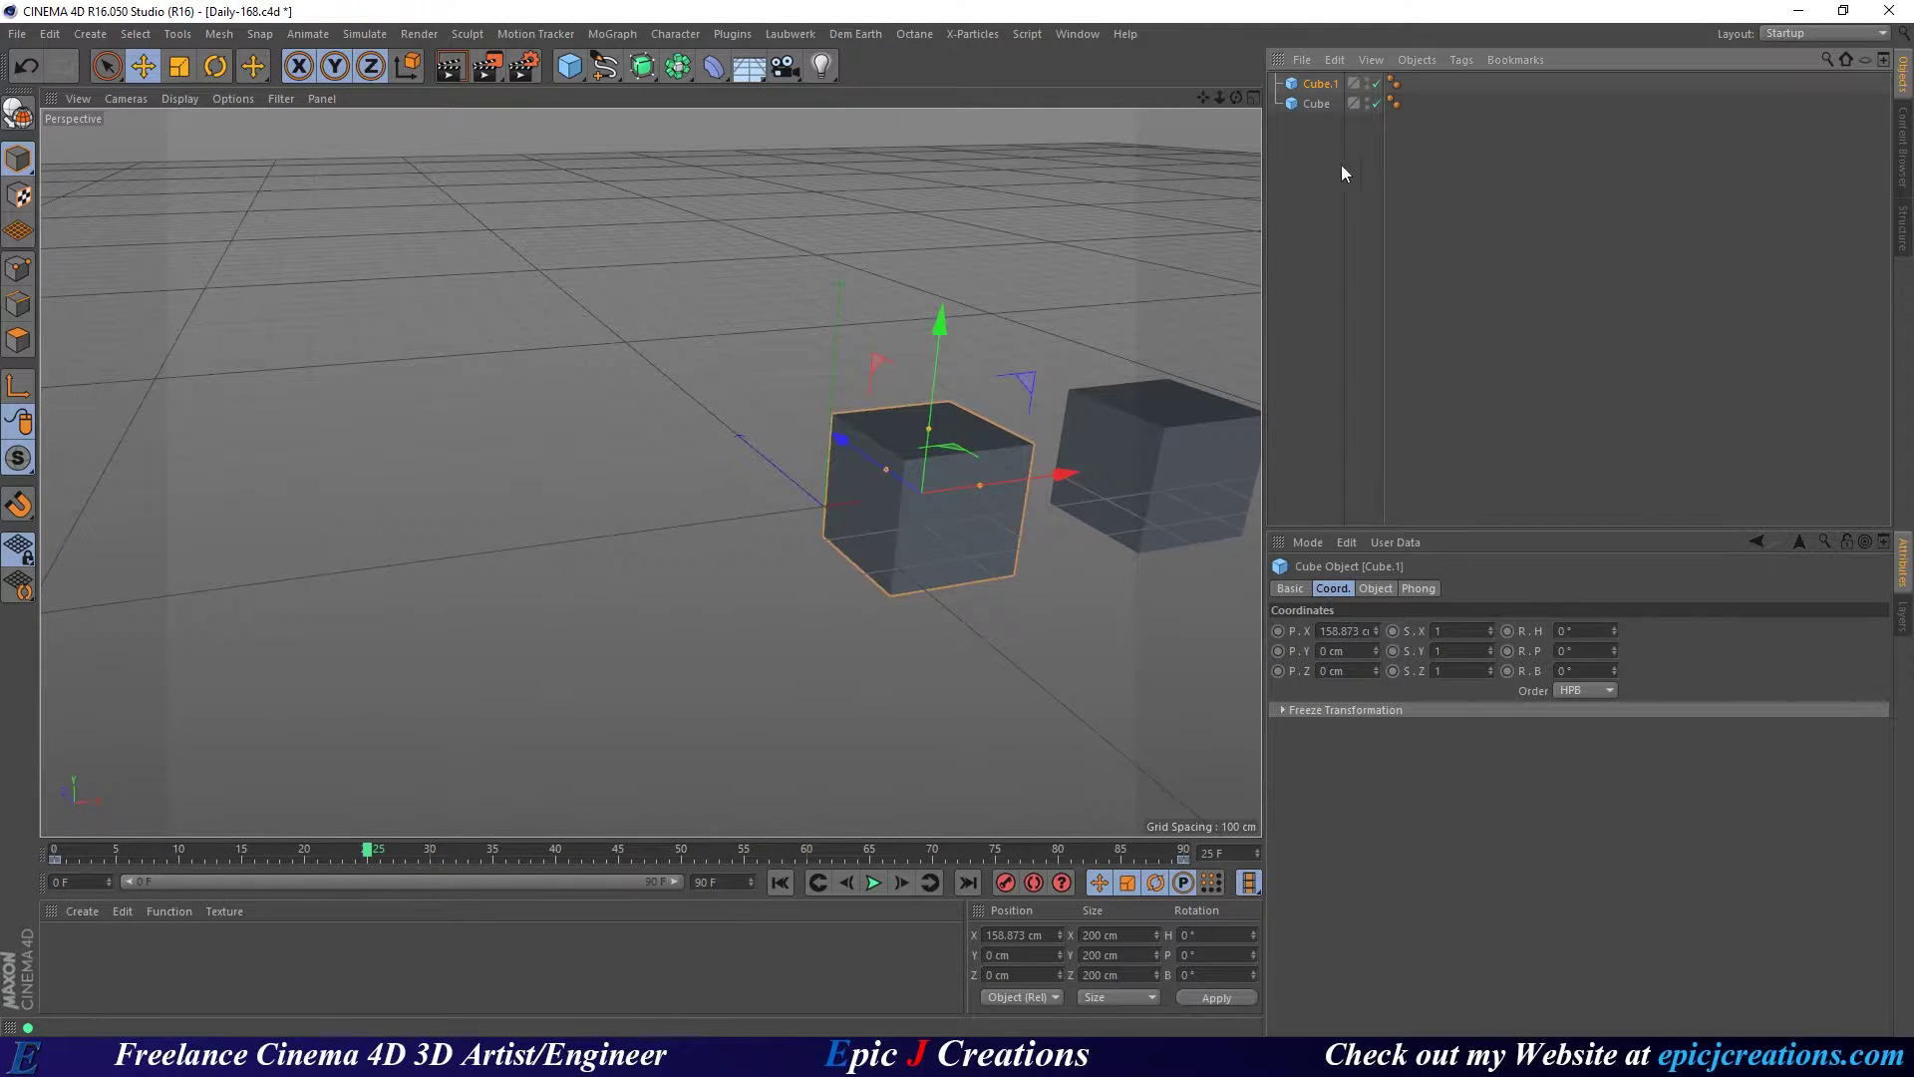
pyautogui.keyDown('ctrl'); pyautogui.click(1319, 105); pyautogui.keyUp('ctrl')
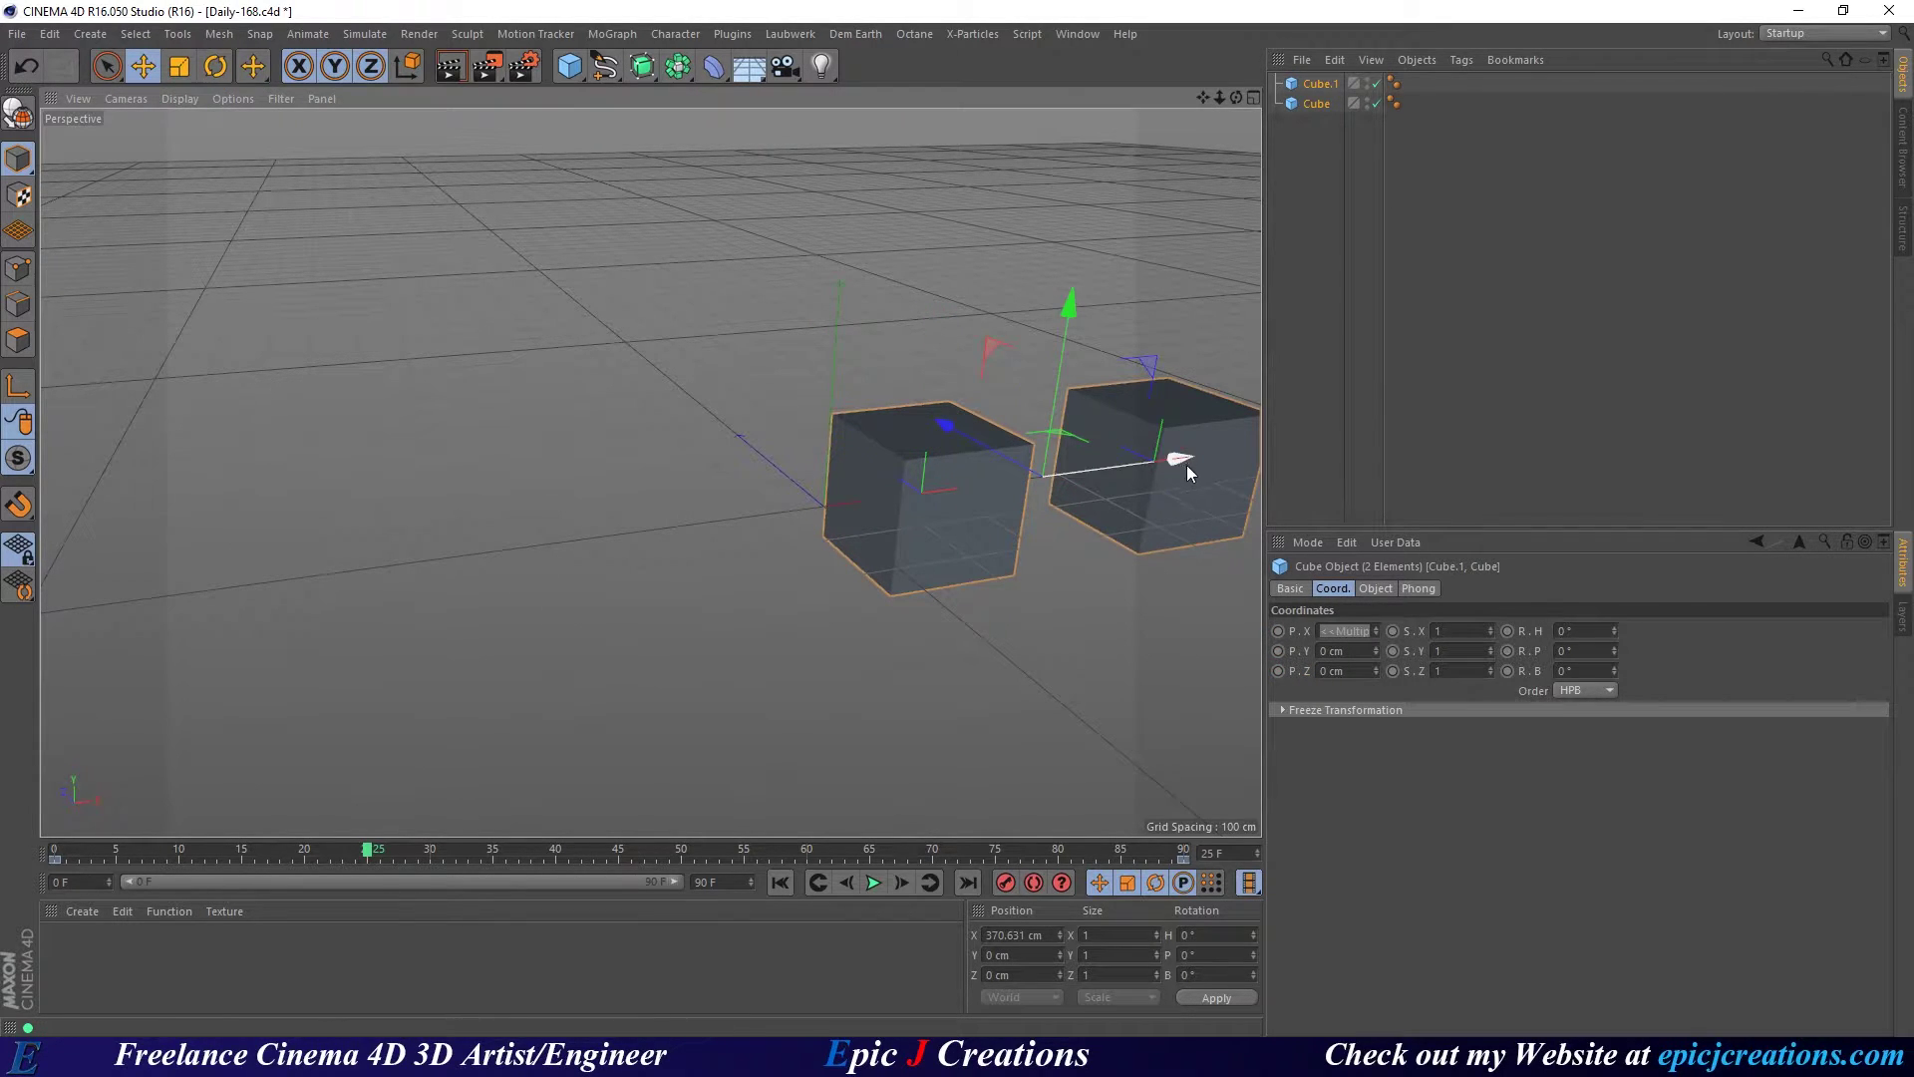
pyautogui.moveTo(367, 848); pyautogui.dragTo(55, 848)
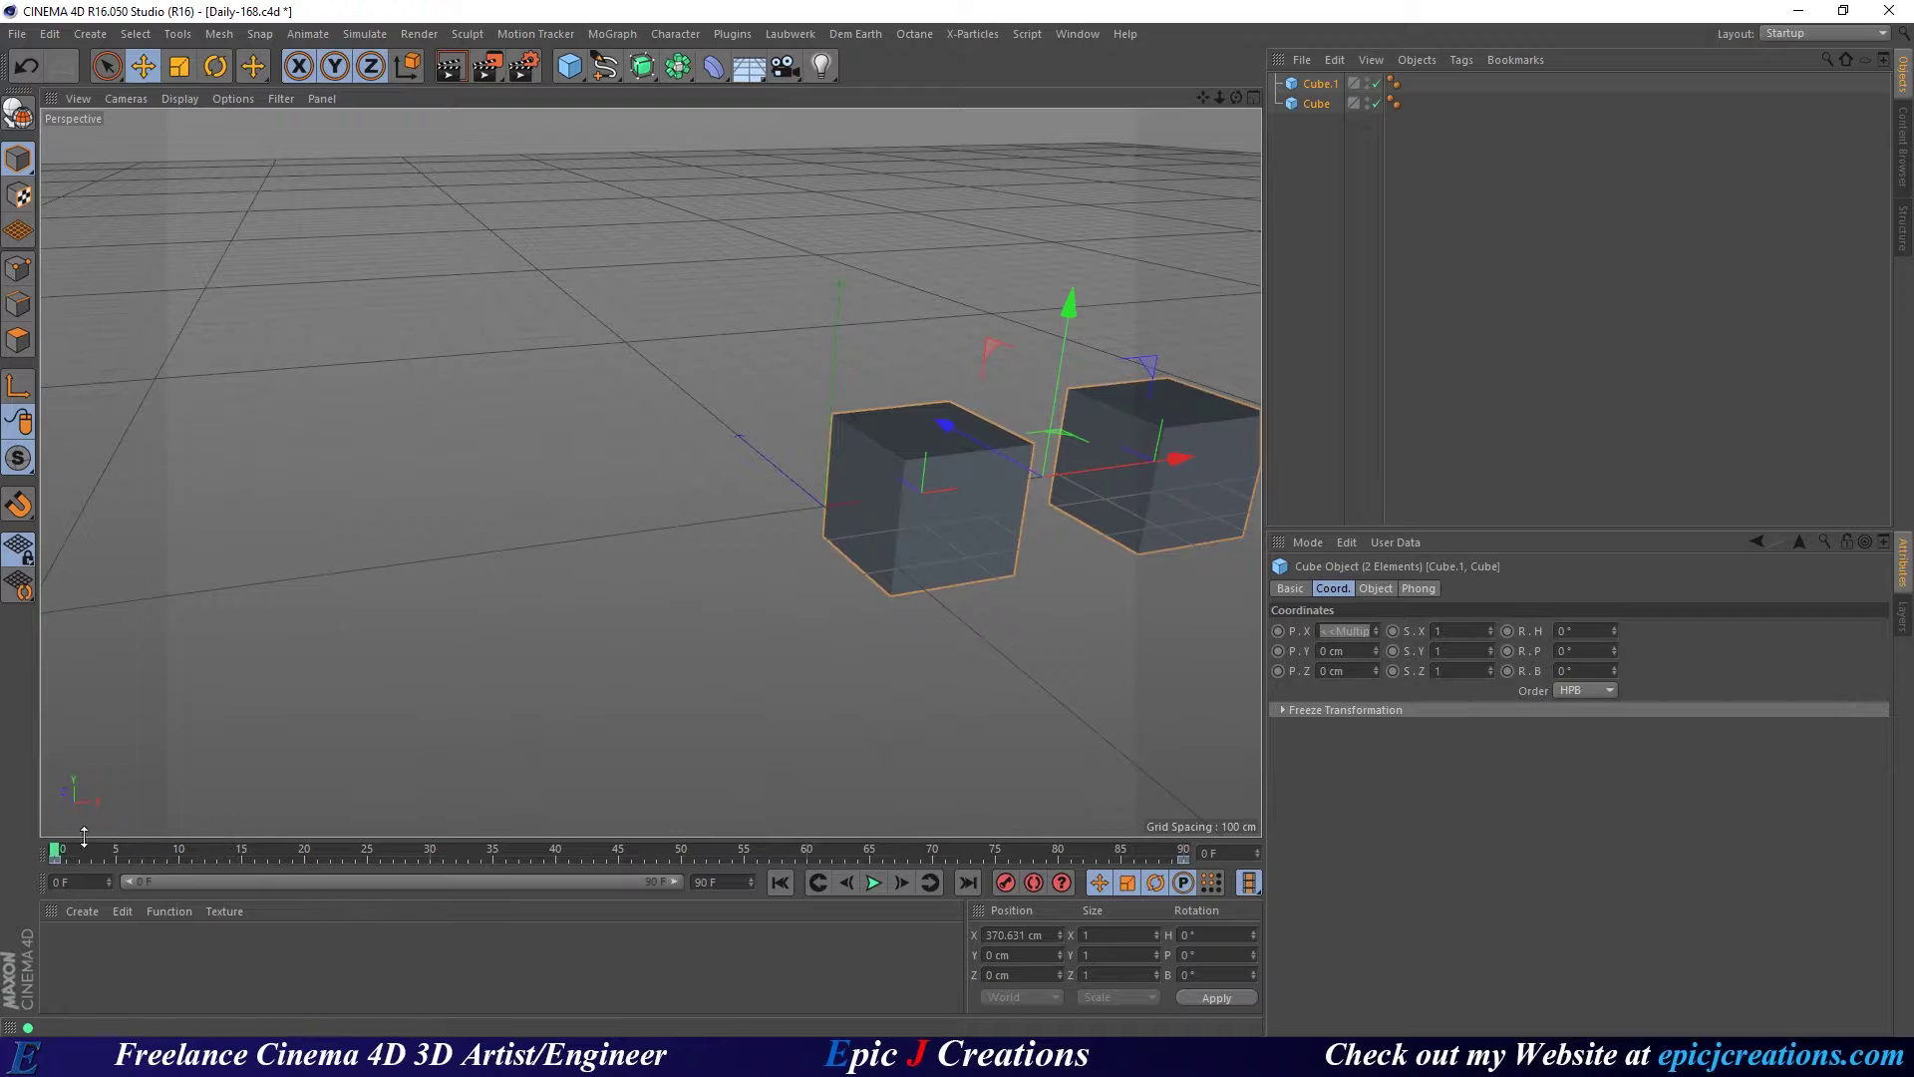
pyautogui.keyDown('ctrl'); pyautogui.click(1279, 631); pyautogui.keyUp('ctrl')
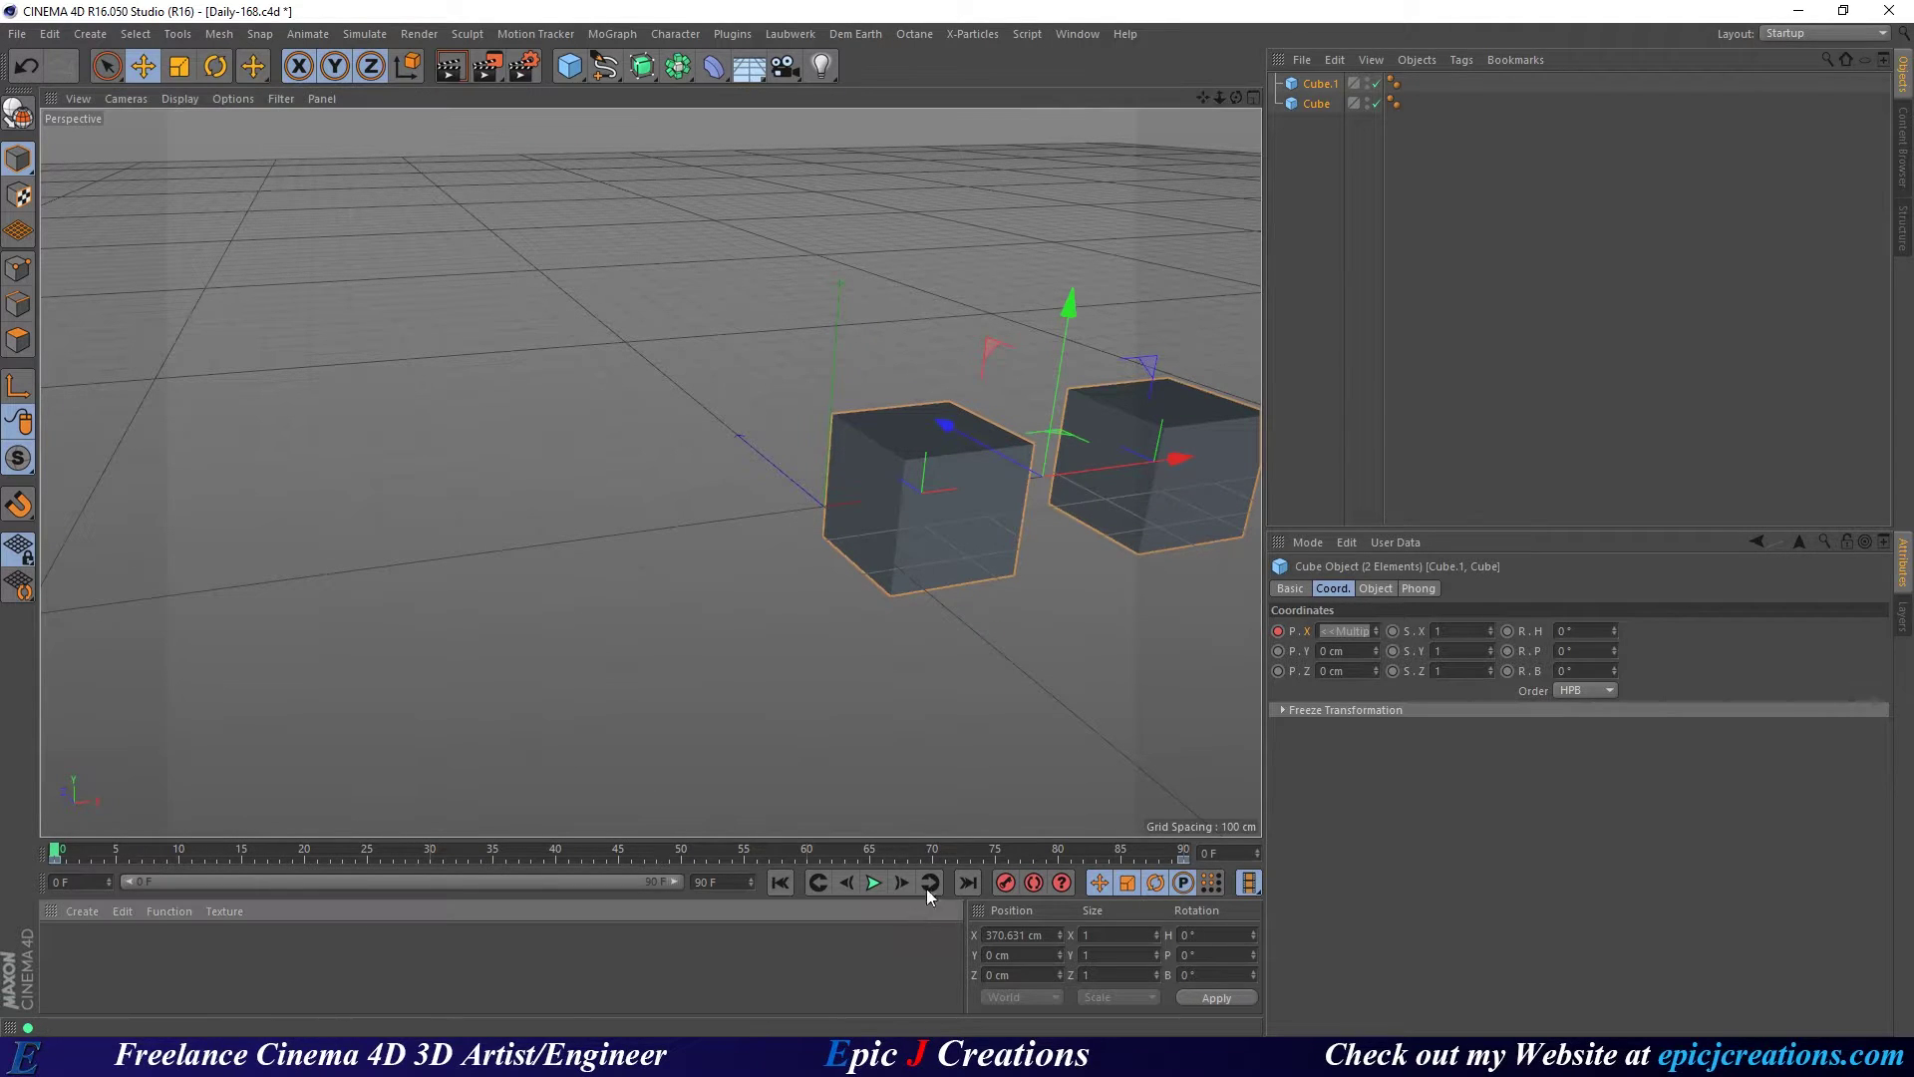
# Go to the last frame, move both cubes along the X axis to about -706 cm, and keyframe their X position.
pyautogui.click(969, 882)
pyautogui.moveTo(1173, 474); pyautogui.dragTo(454, 547)
pyautogui.keyDown('ctrl'); pyautogui.click(1278, 631); pyautogui.keyUp('ctrl')
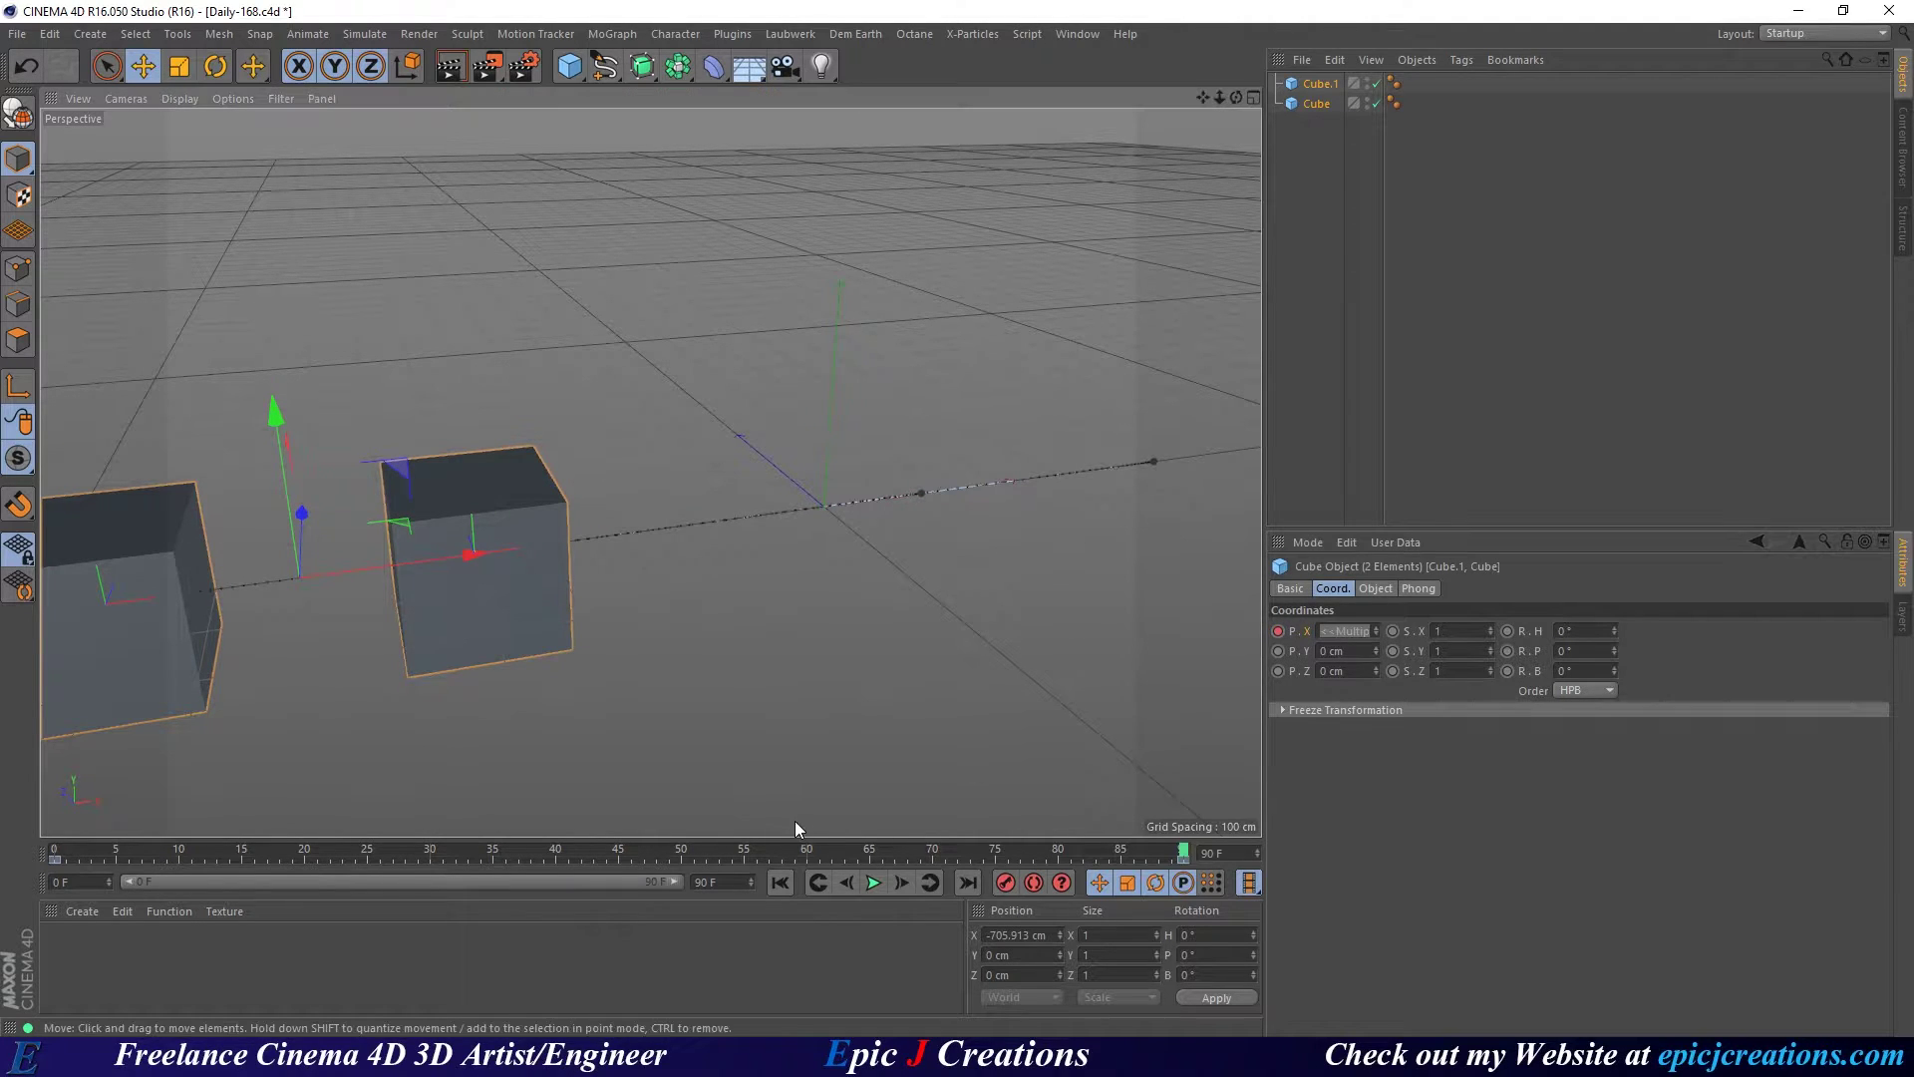
# Play the animation from the first frame with the cubes deselected to check their movement, and stop playback.
pyautogui.click(780, 883)
pyautogui.click(873, 882)
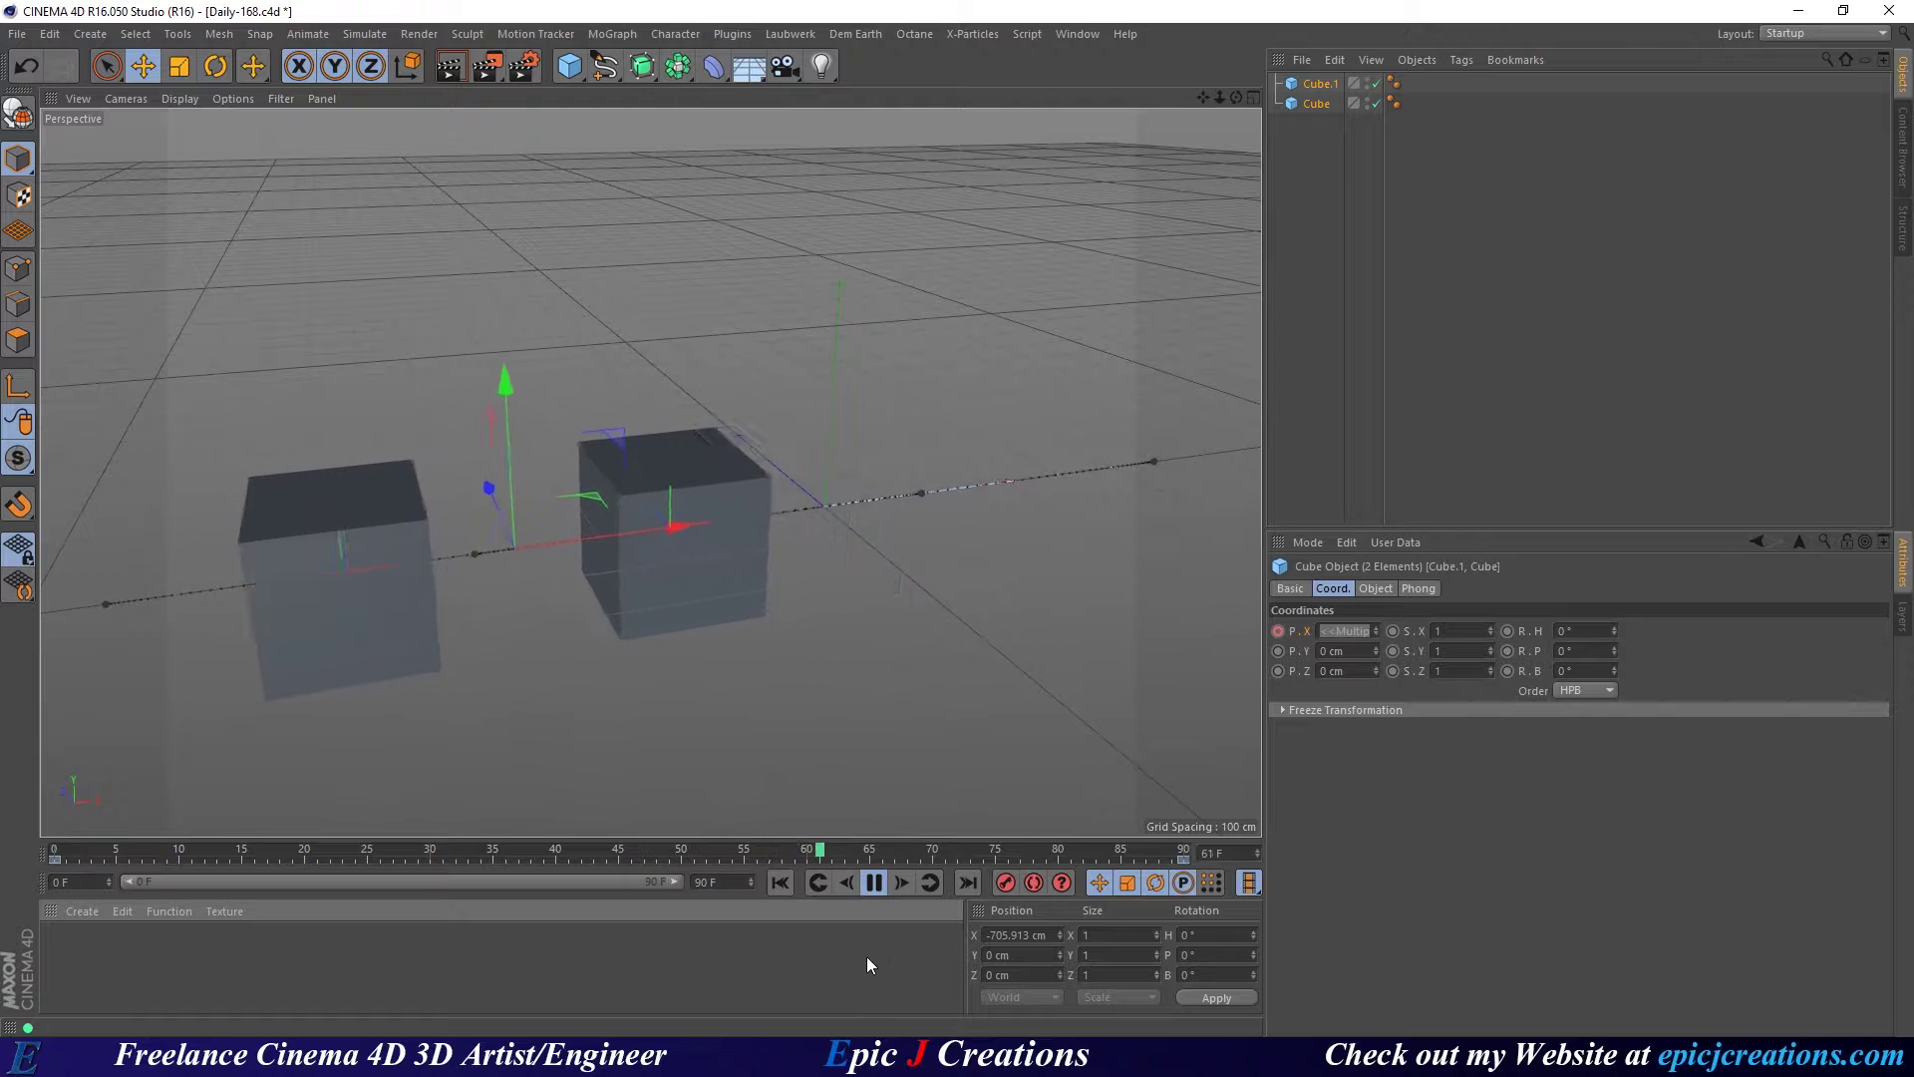
pyautogui.click(1385, 337)
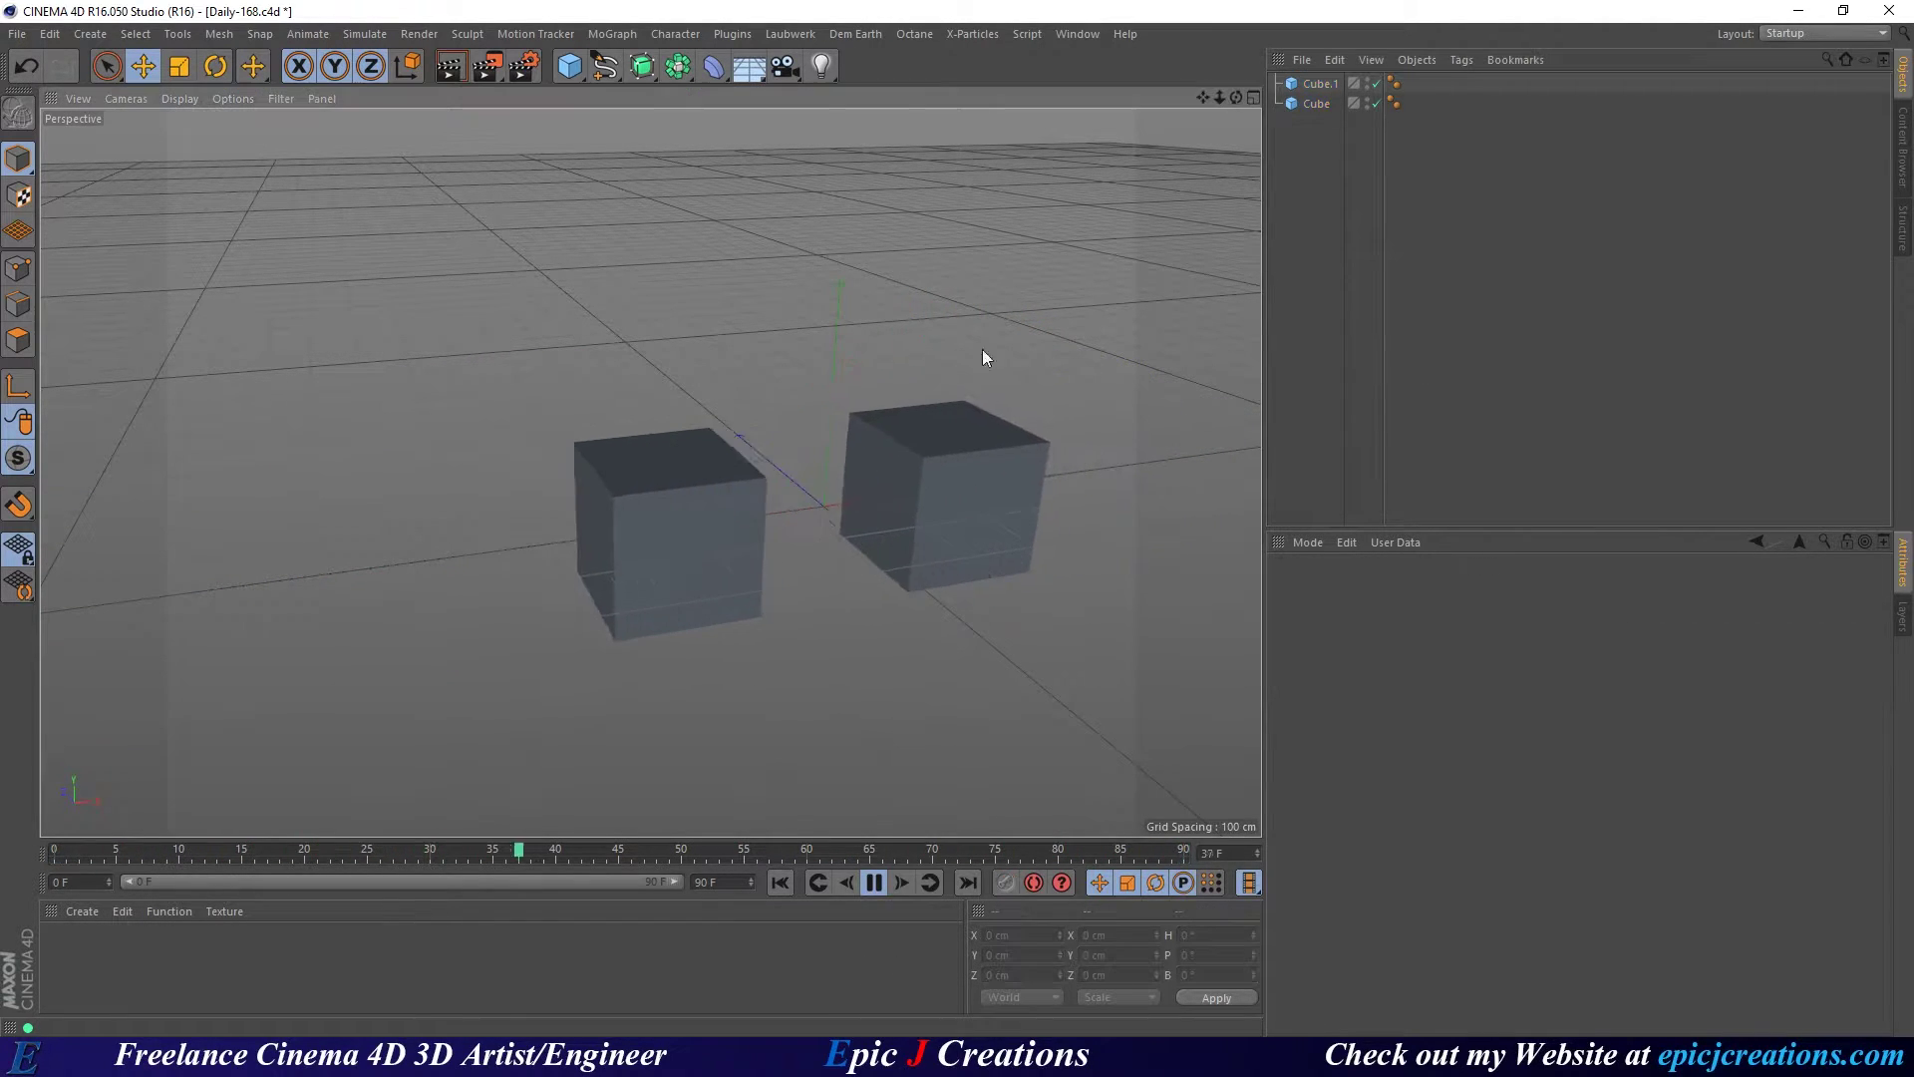
pyautogui.click(873, 883)
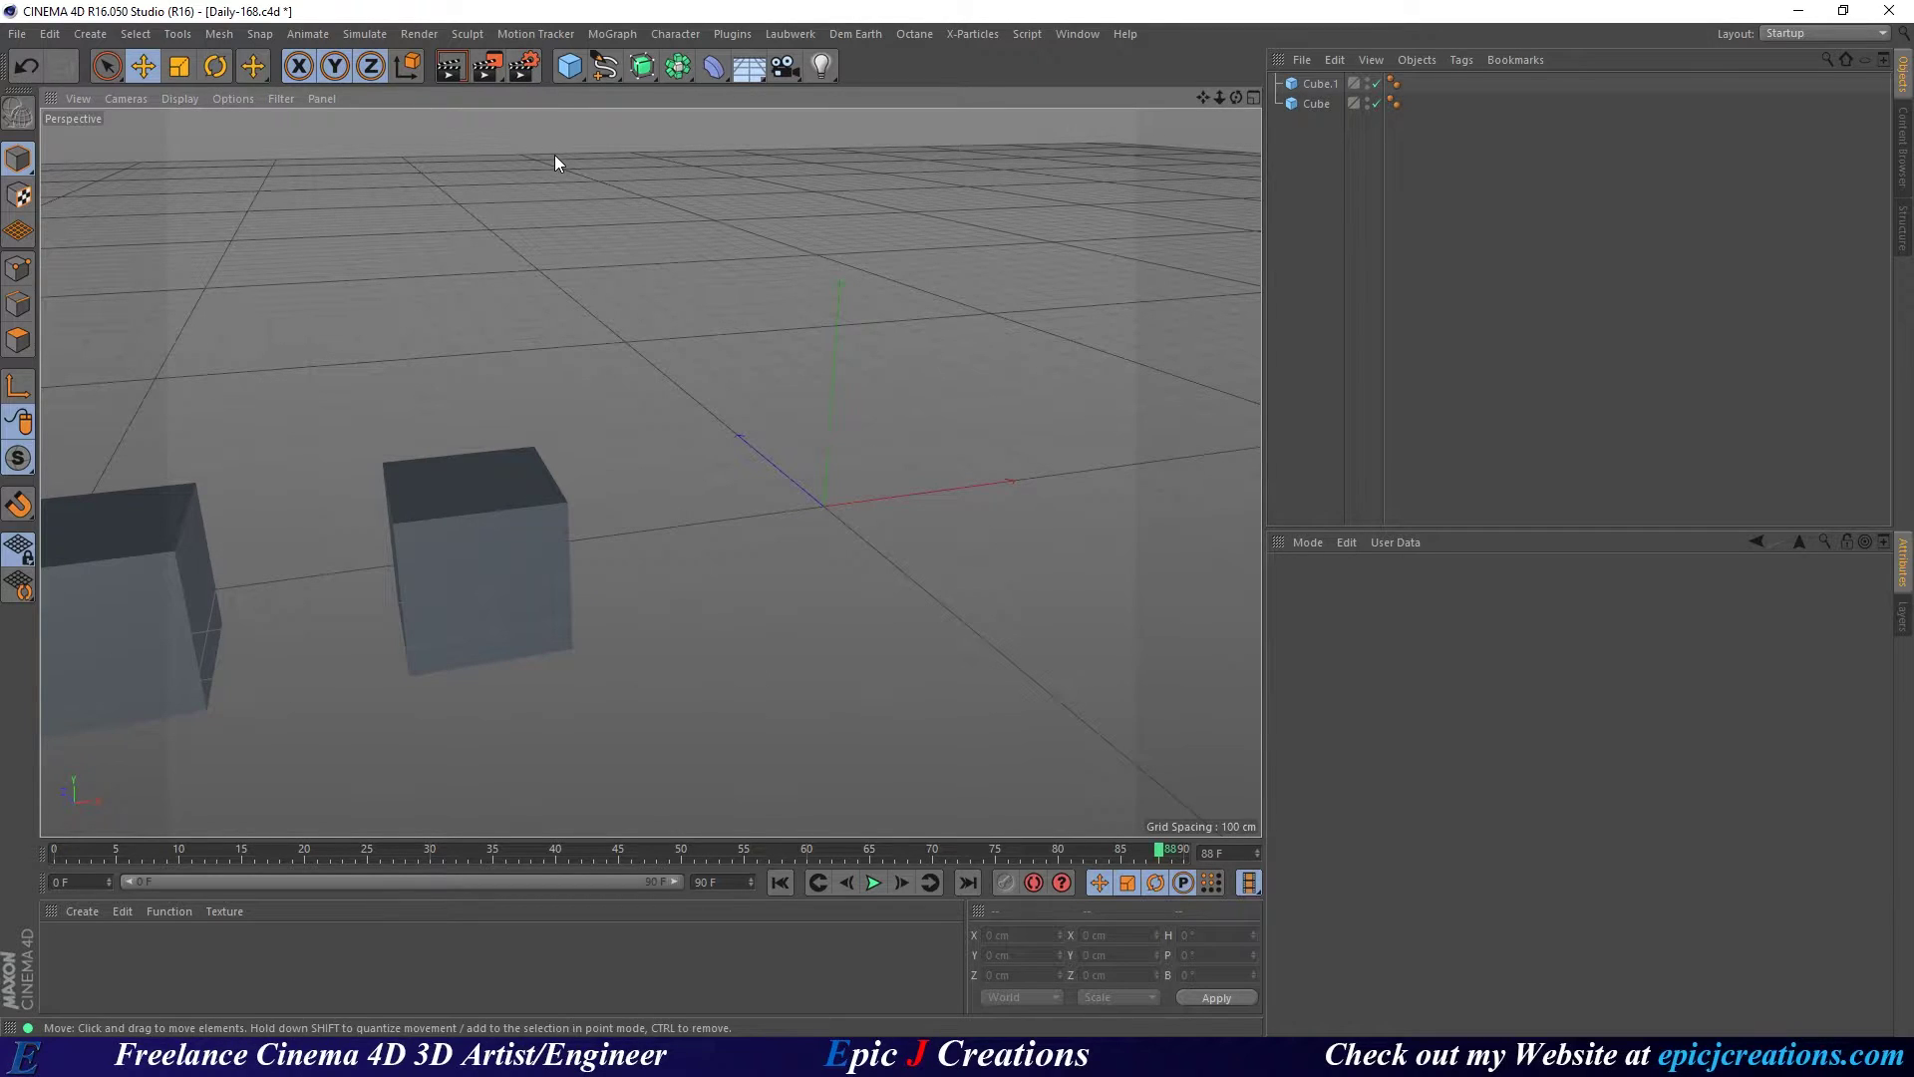
# Save the project and set the render output format to Photoshop (PSD) with a depth of 16 Bit/Channel.
pyautogui.hotkey('ctrl', 's')
pyautogui.click(529, 74)
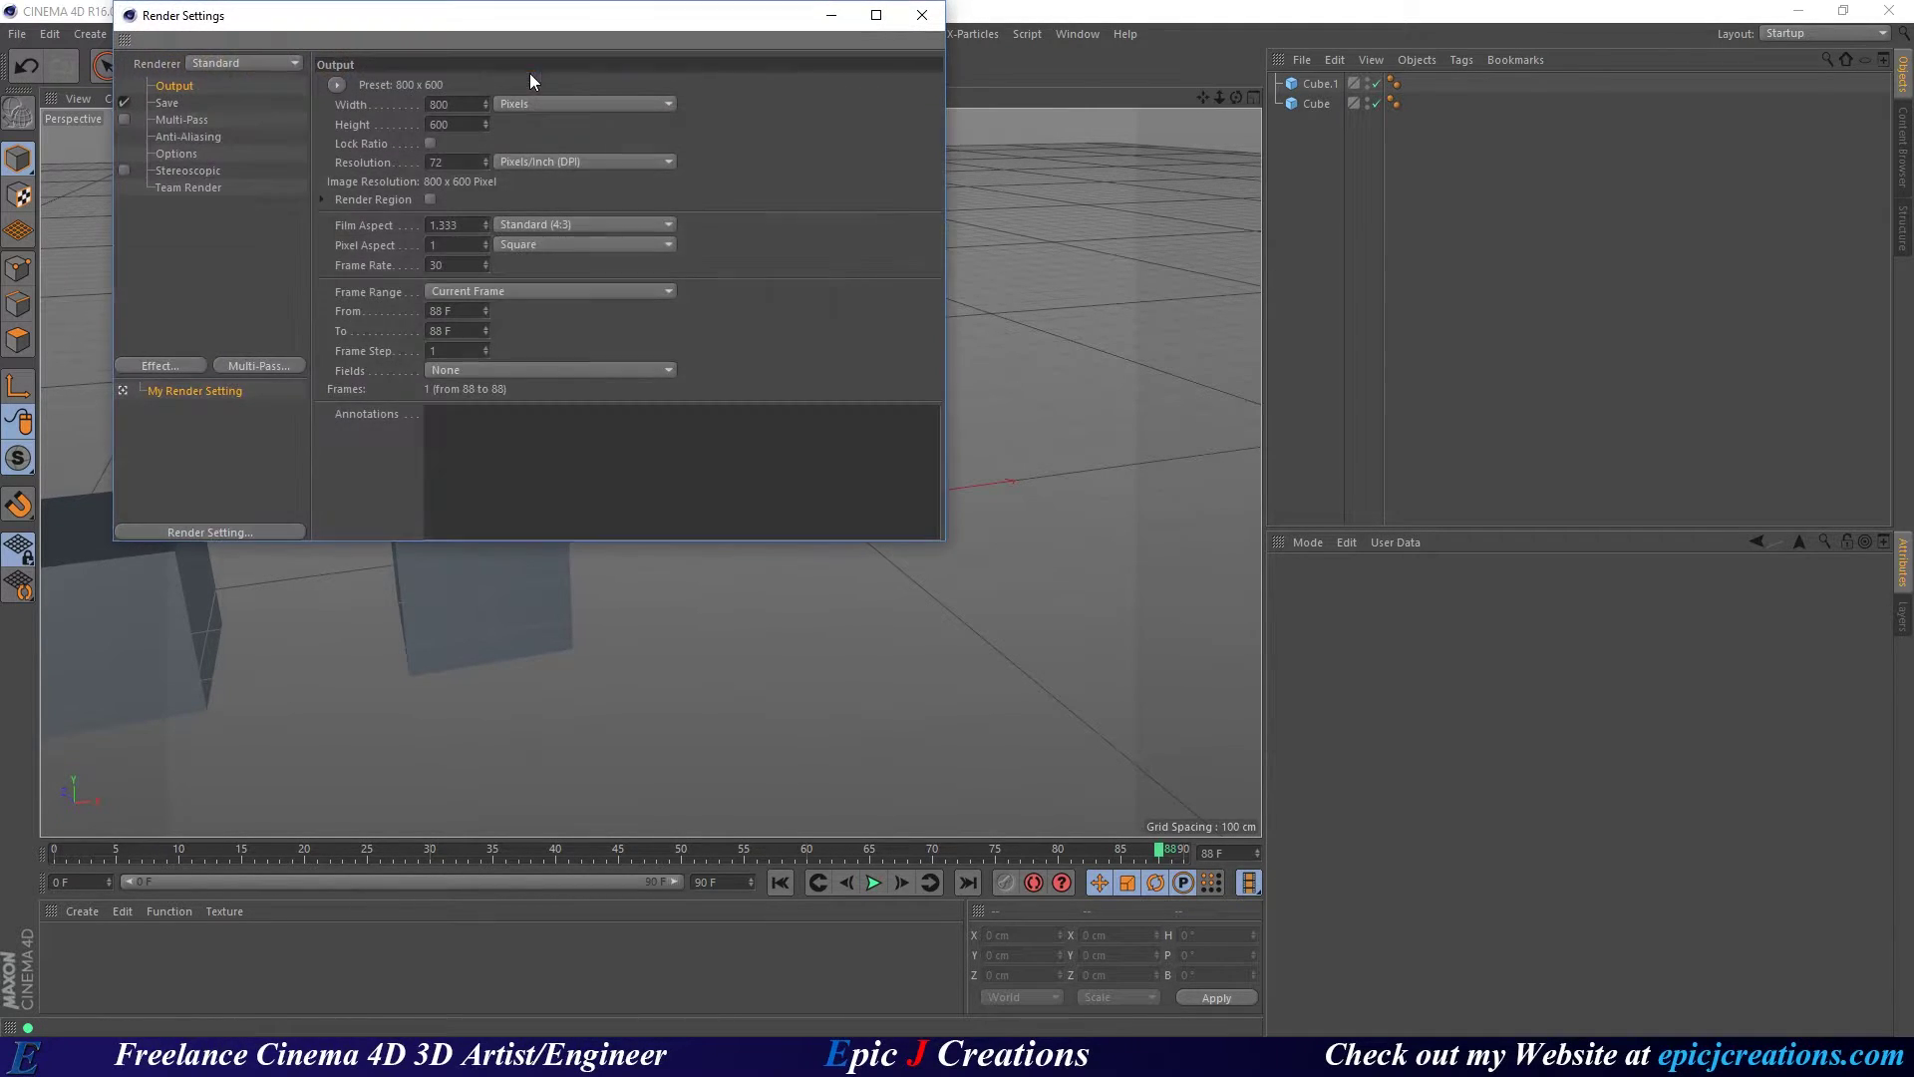
pyautogui.click(165, 103)
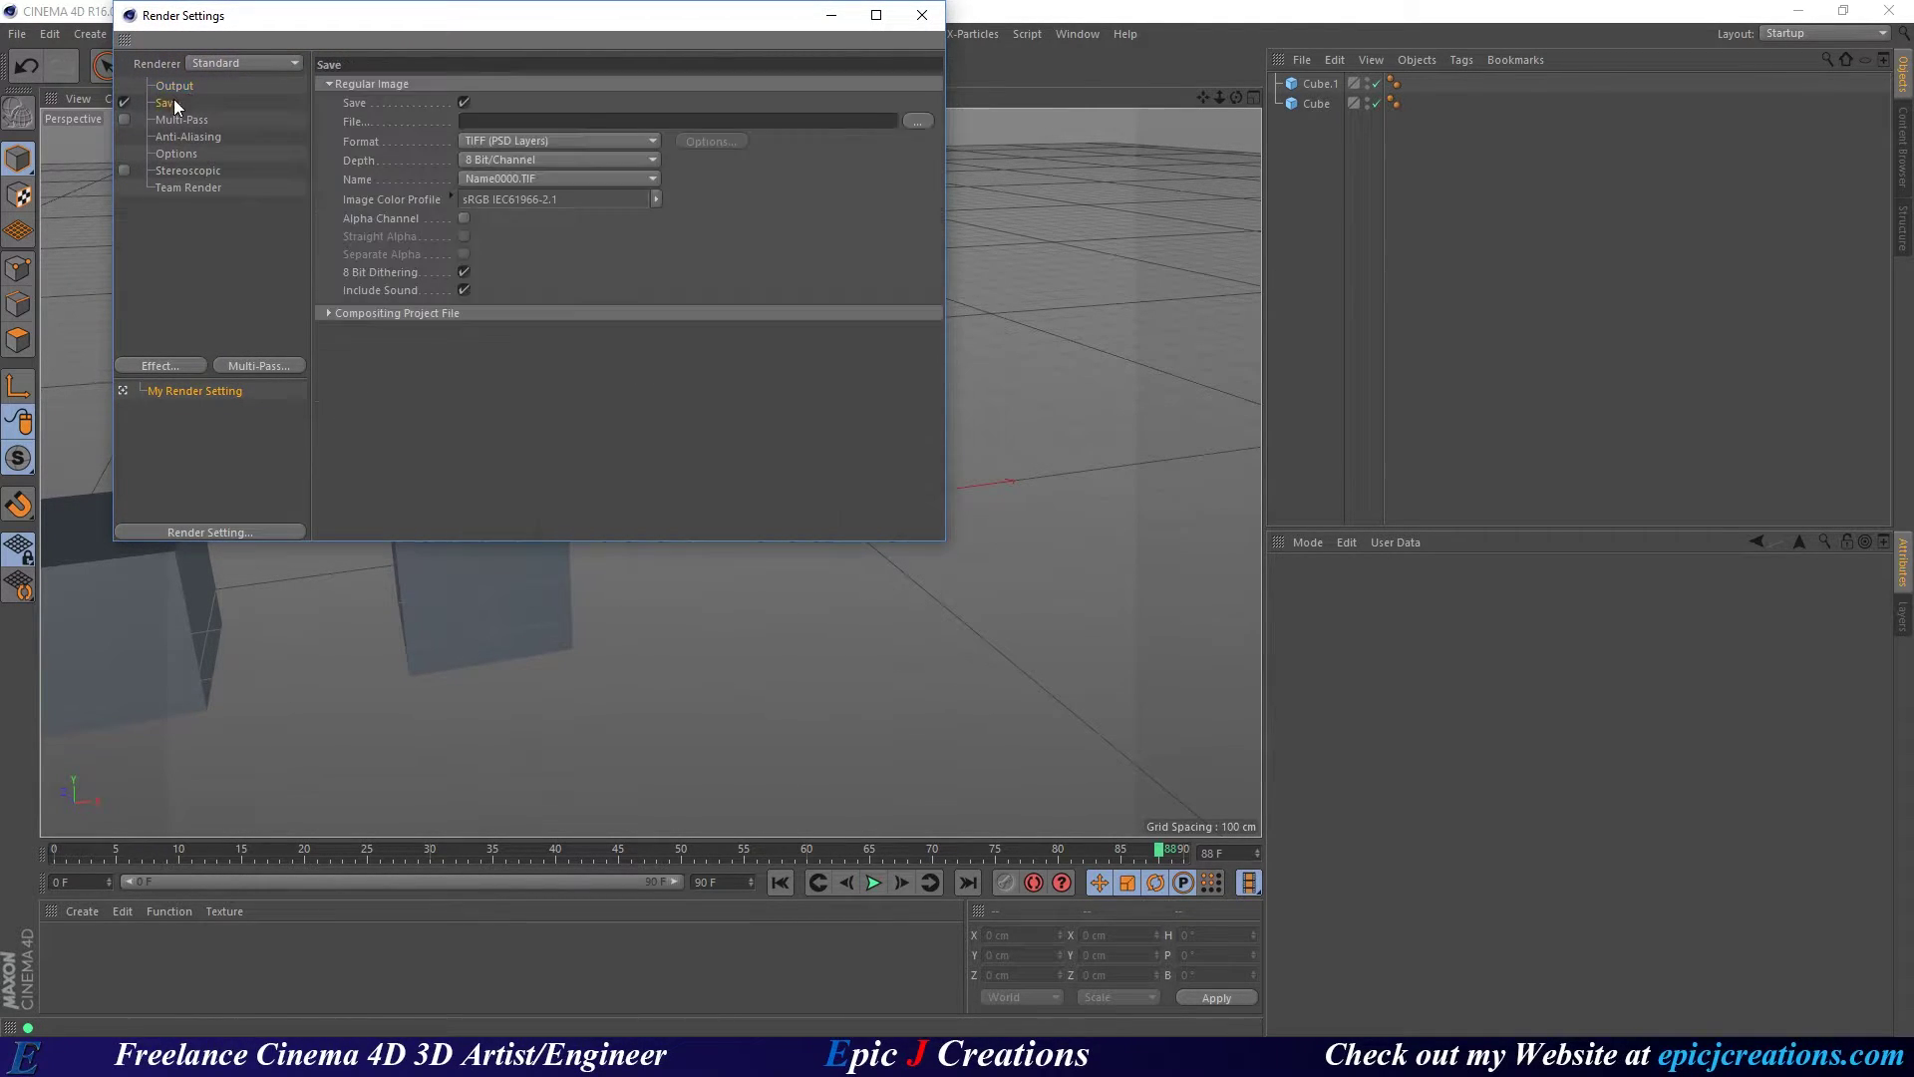
pyautogui.click(588, 141)
pyautogui.click(584, 297)
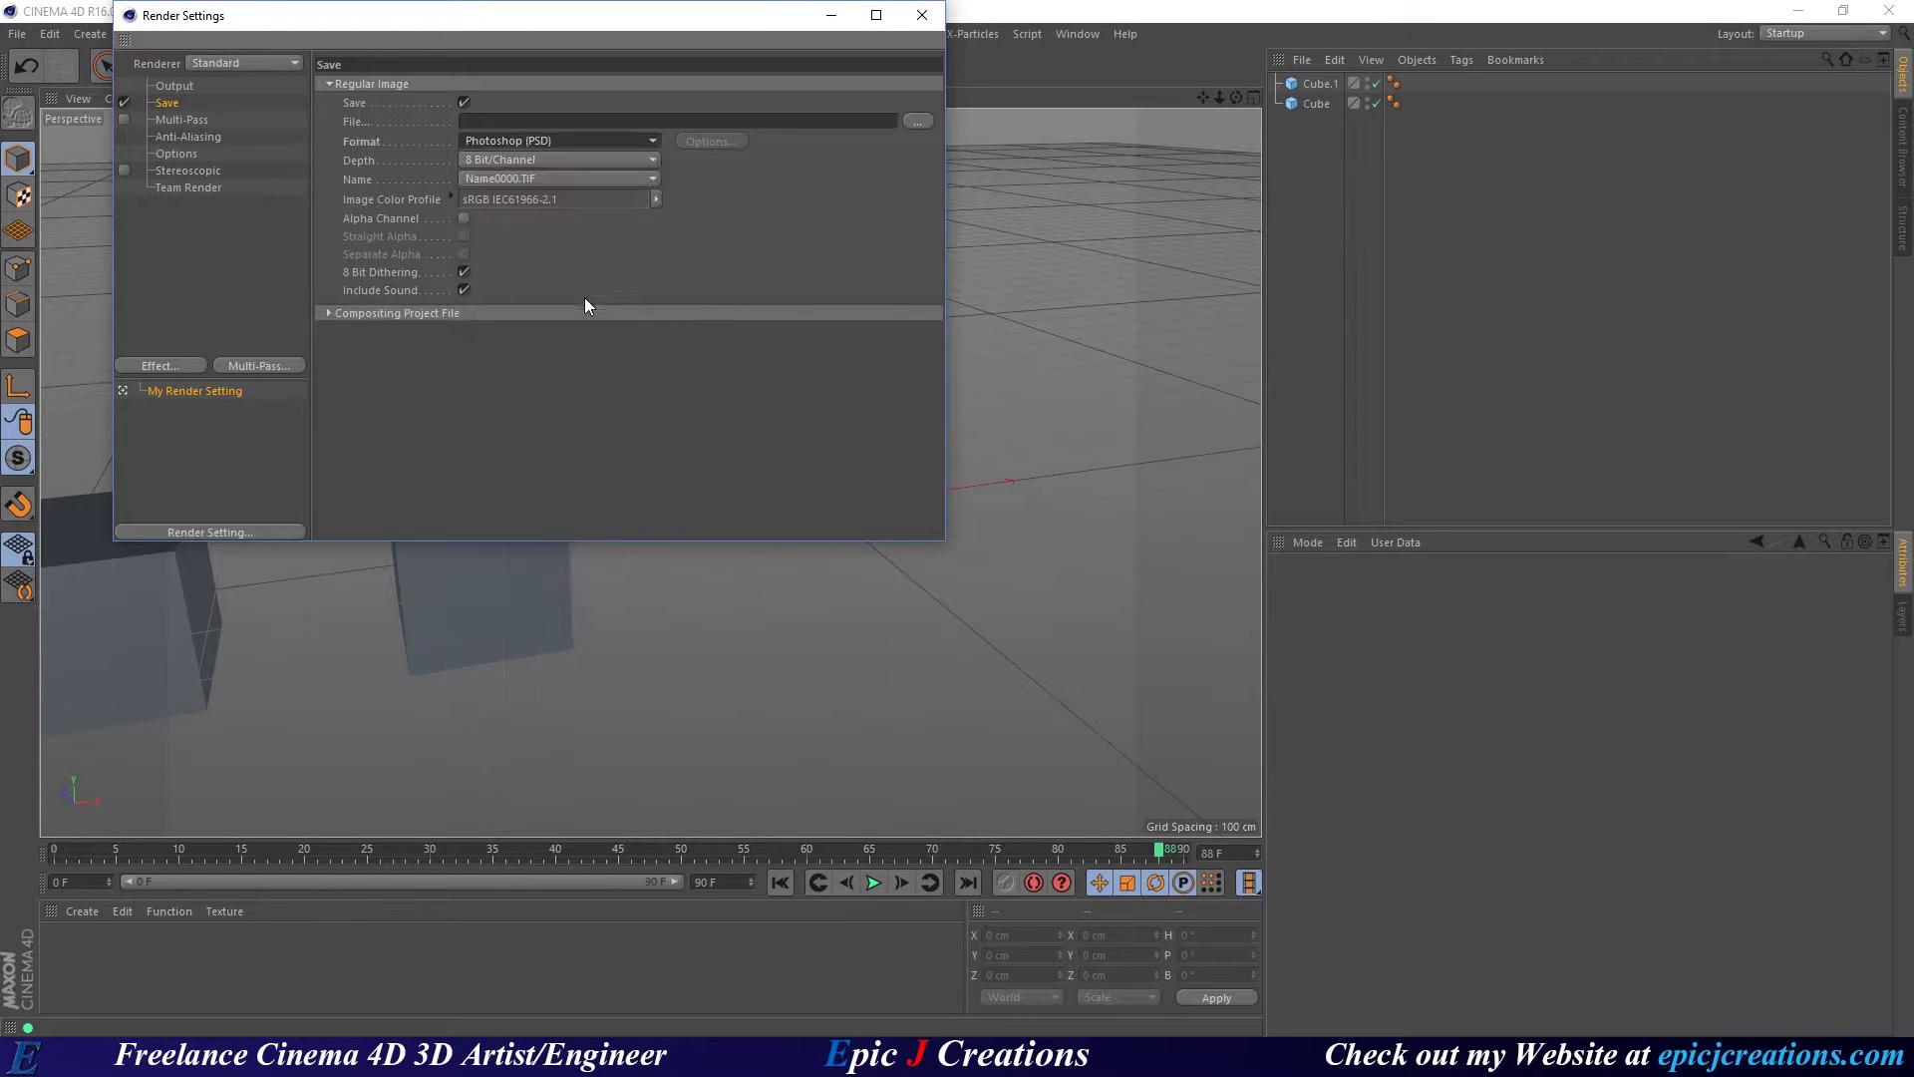
pyautogui.click(489, 164)
pyautogui.click(533, 196)
# Start choosing the render output file and create a folder named Psd inside the Daily-168 folder.
pyautogui.click(918, 122)
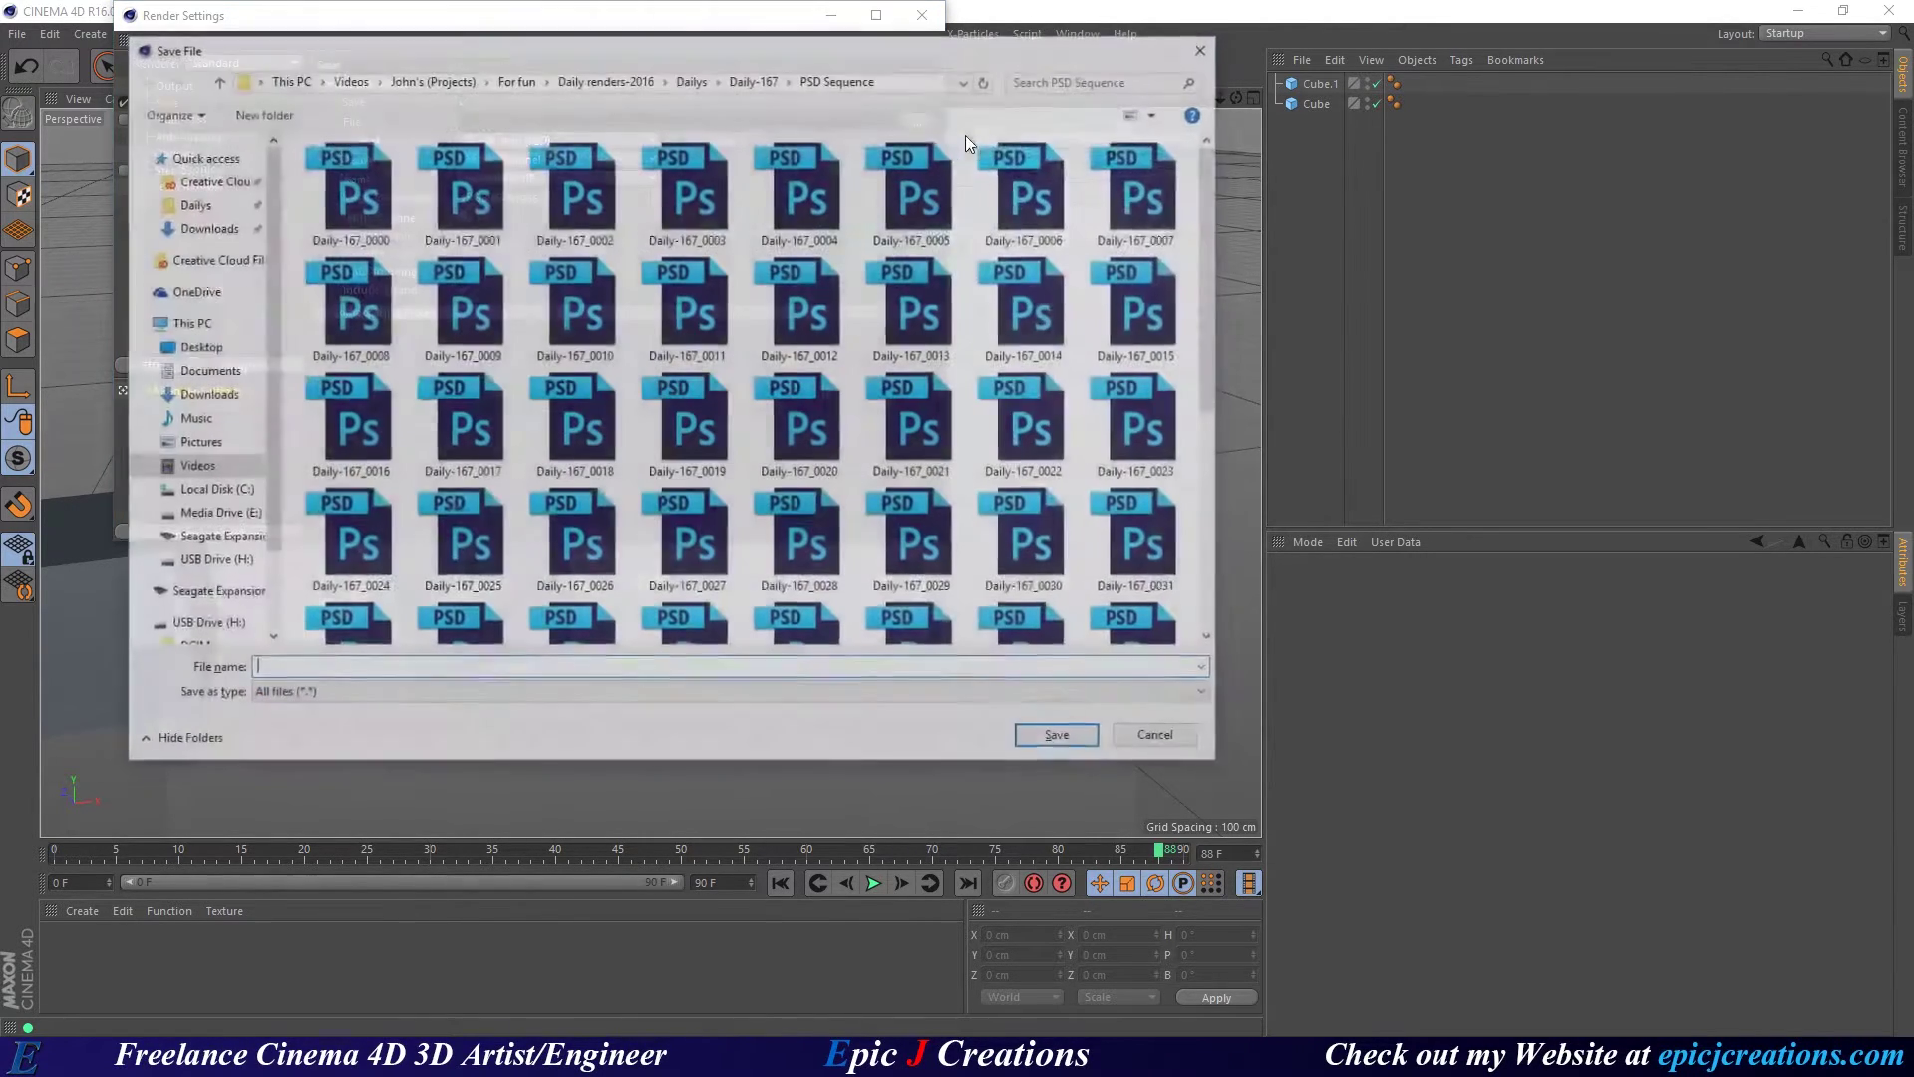
pyautogui.click(755, 77)
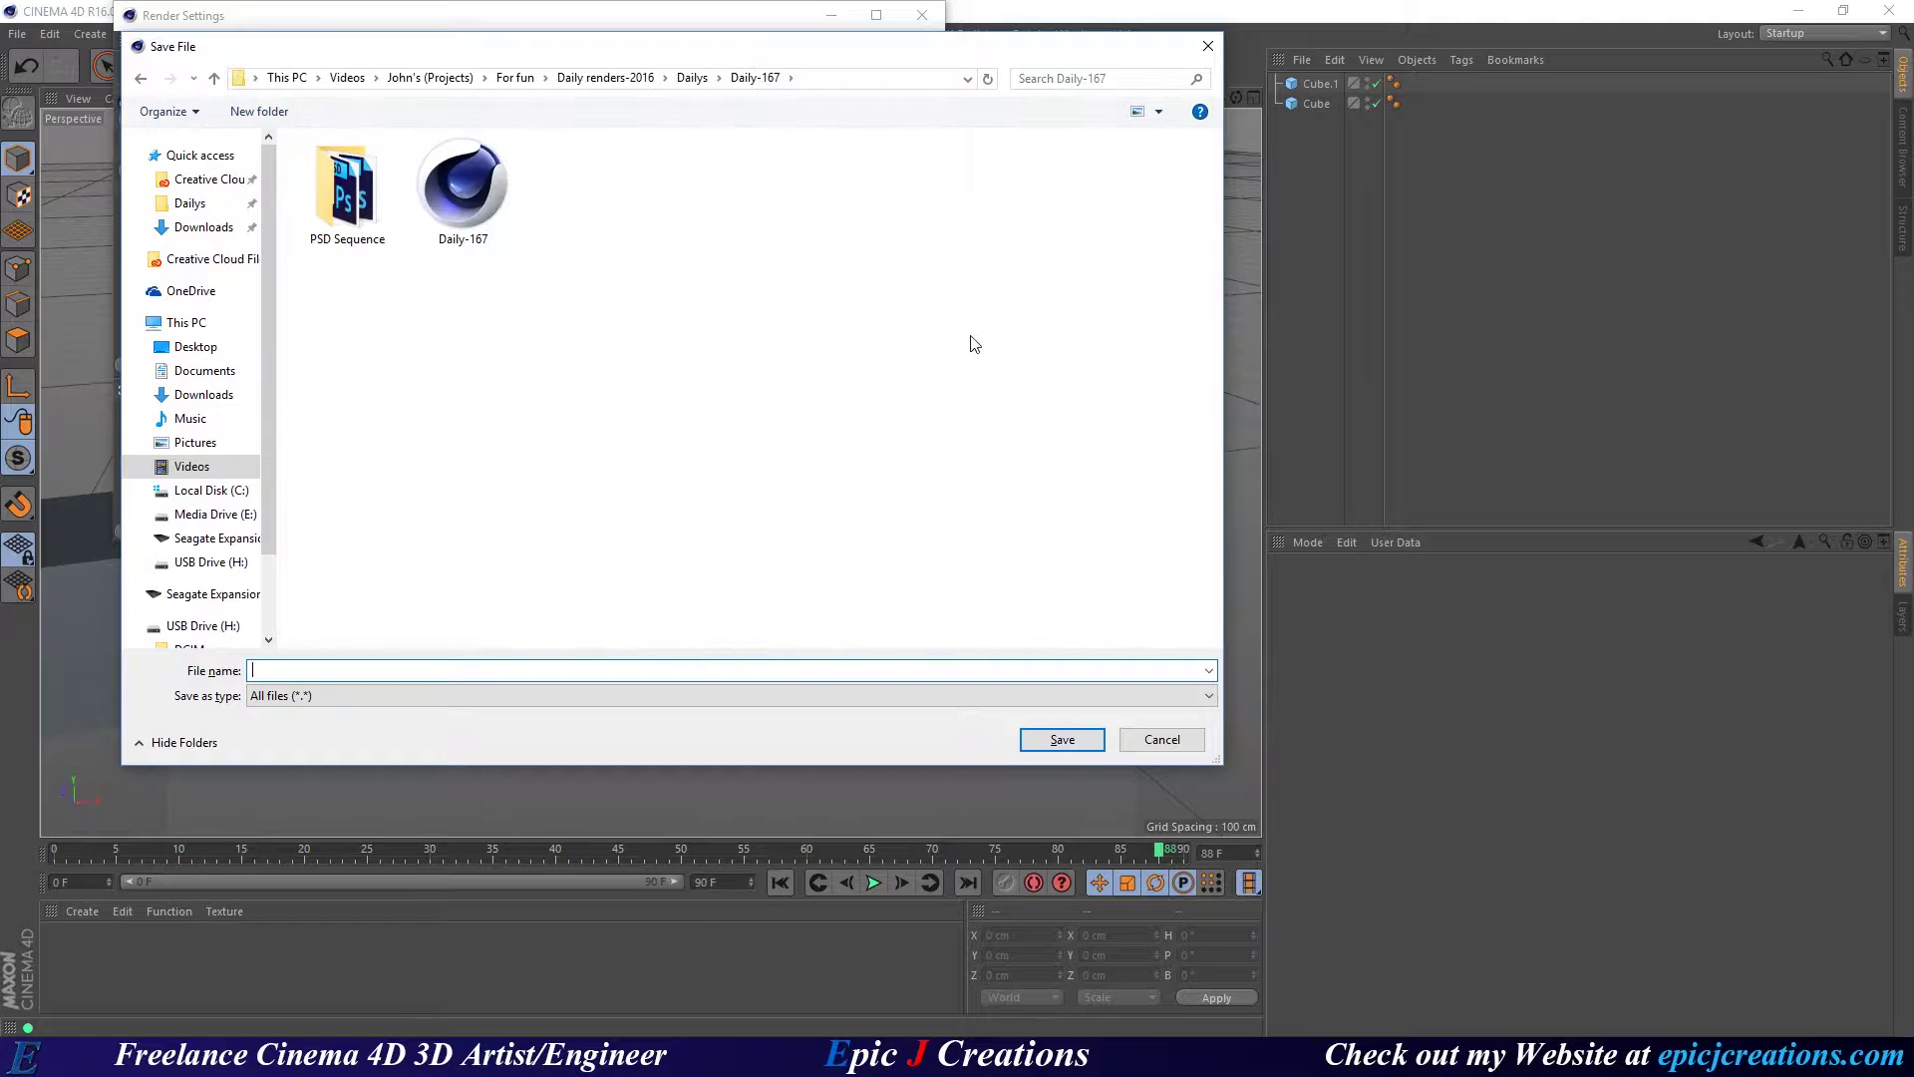
pyautogui.click(692, 78)
pyautogui.scroll(-10, 1147, 559)
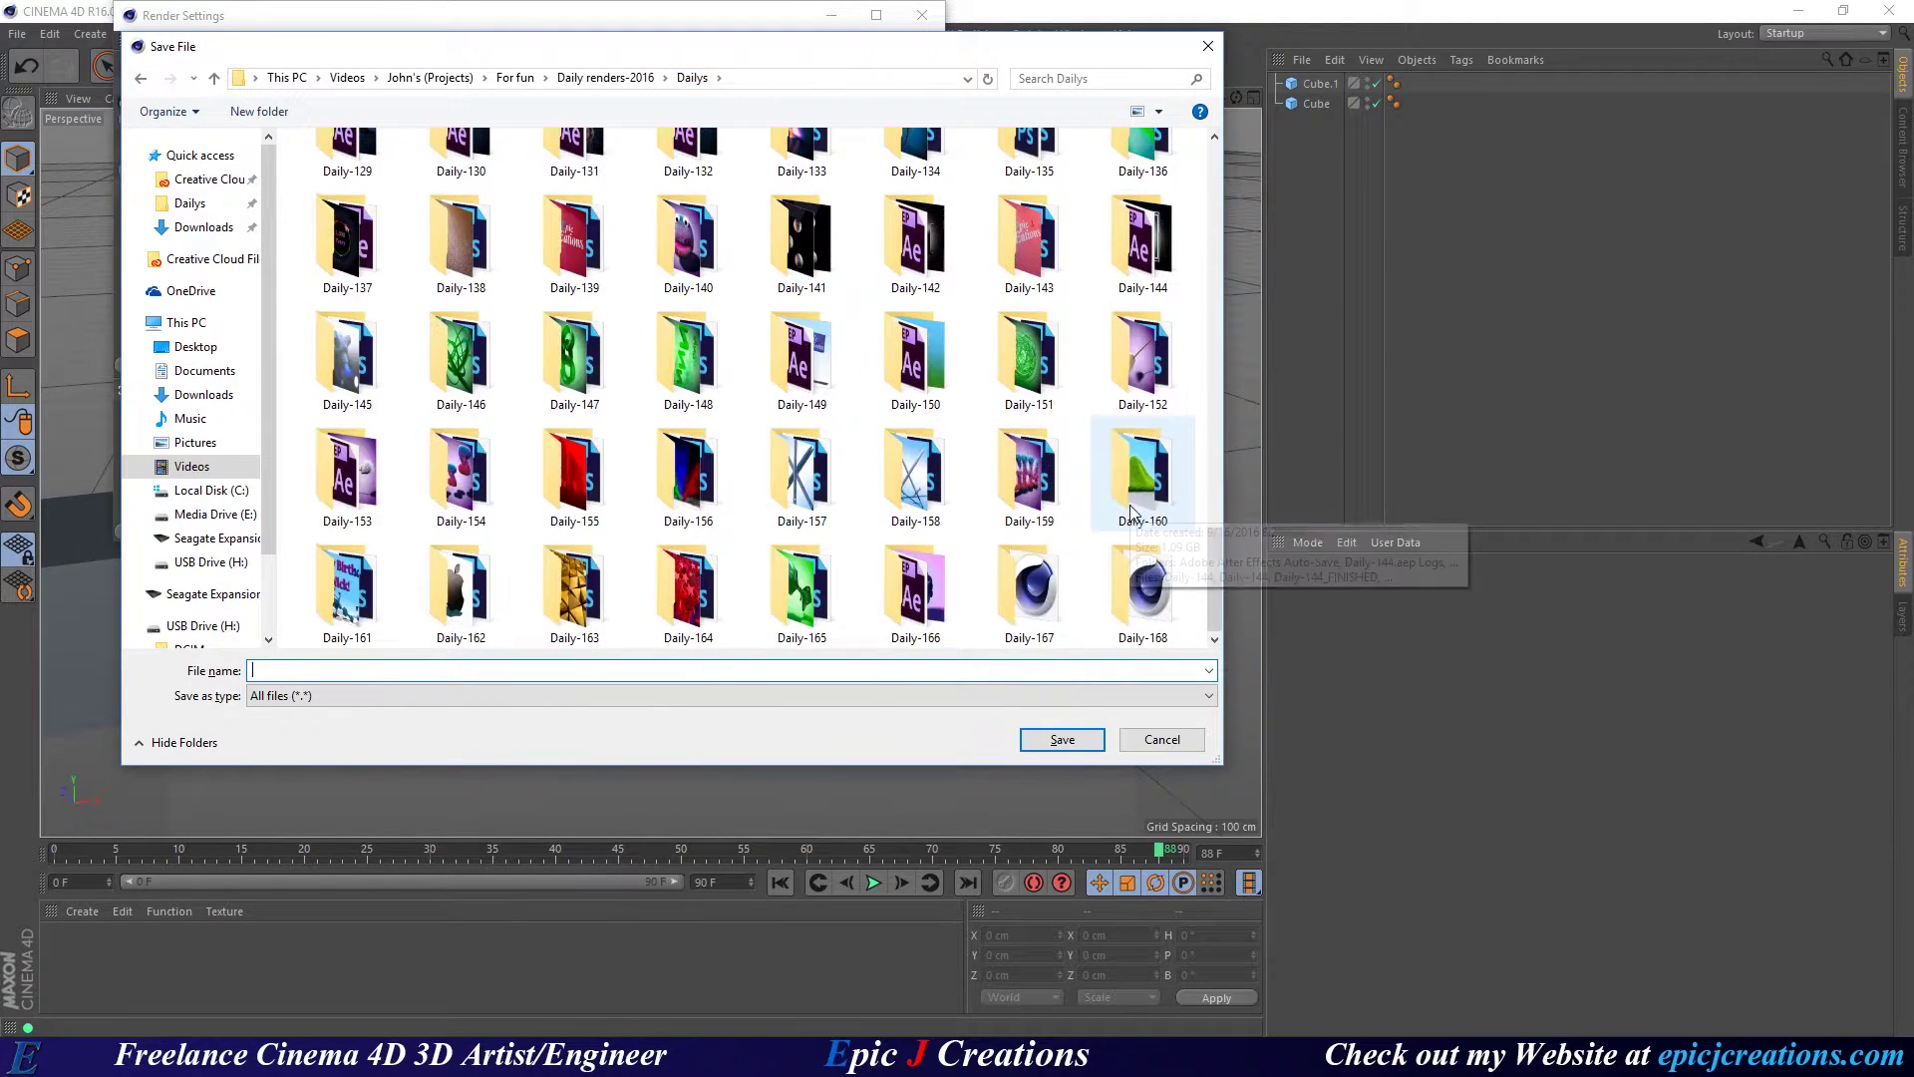
pyautogui.doubleClick(1154, 587)
pyautogui.rightClick(482, 427)
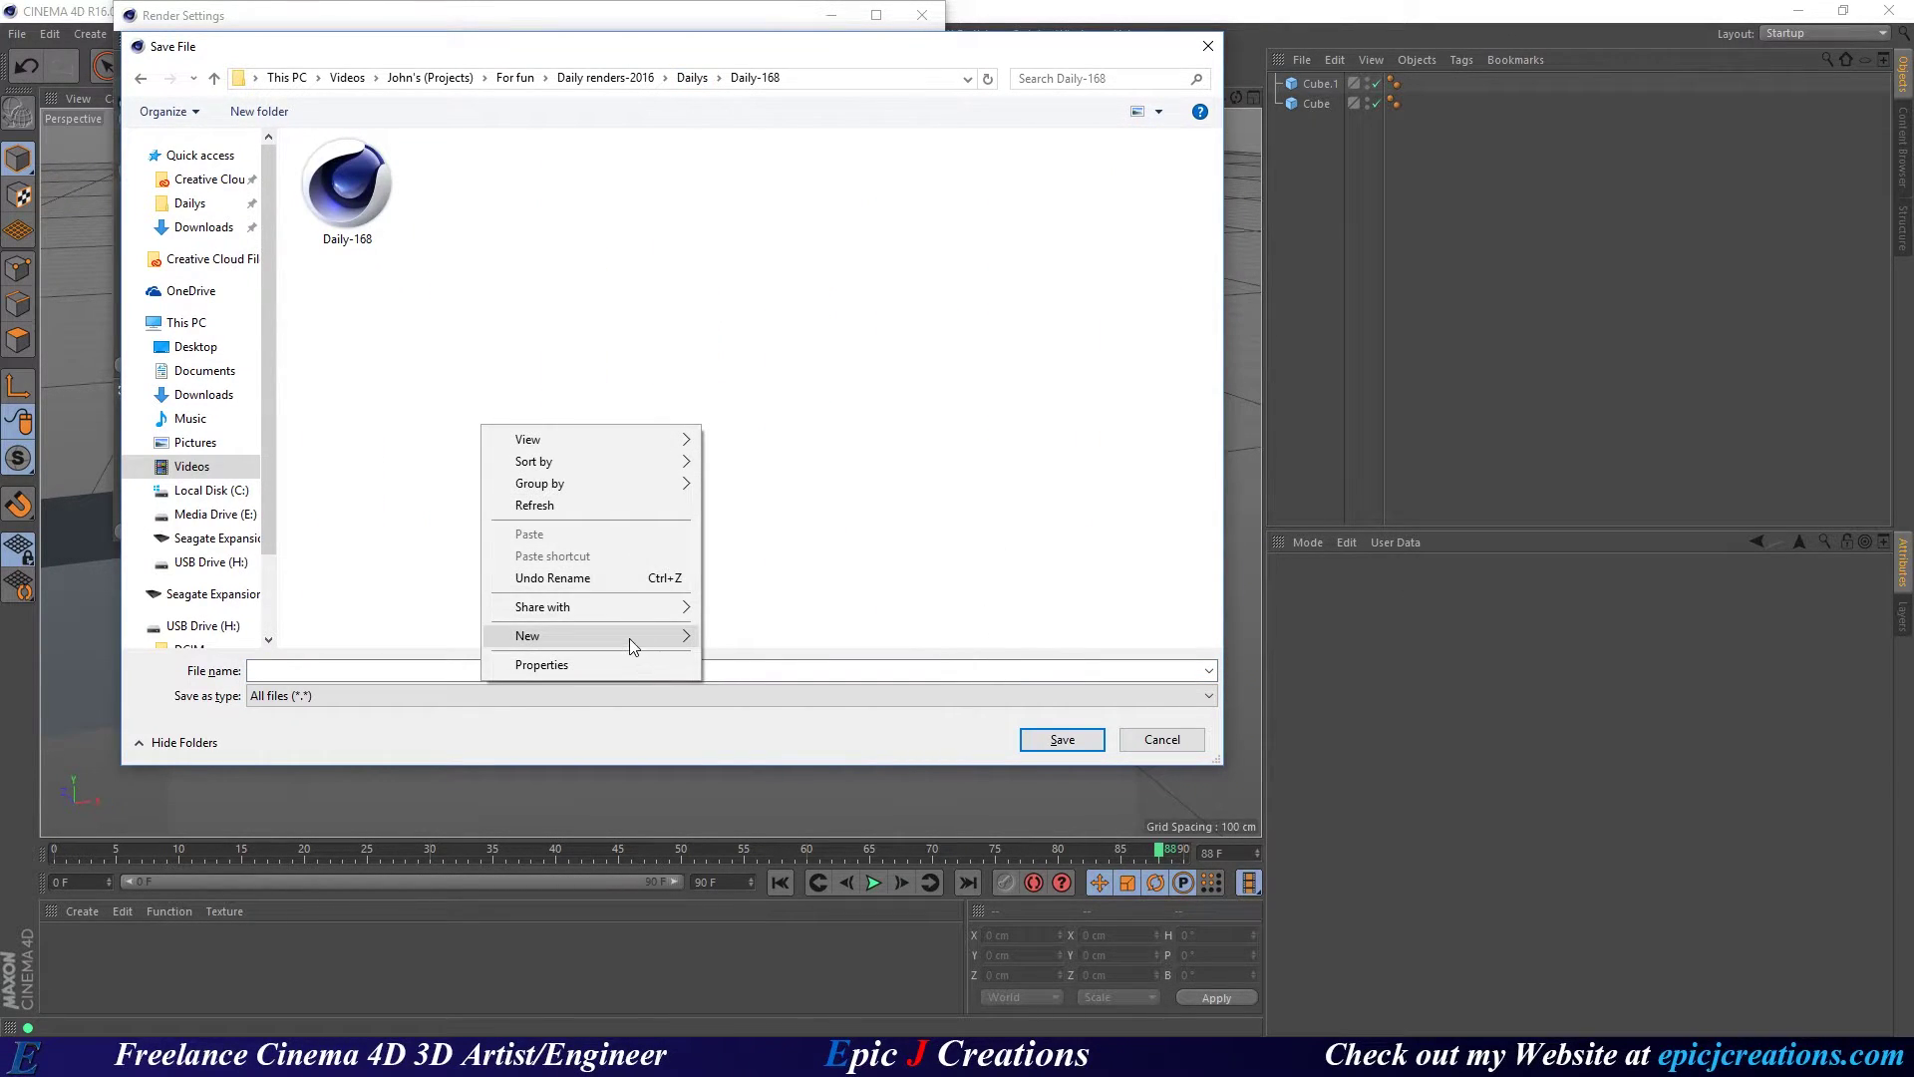
pyautogui.moveTo(639, 638)
pyautogui.click(740, 640)
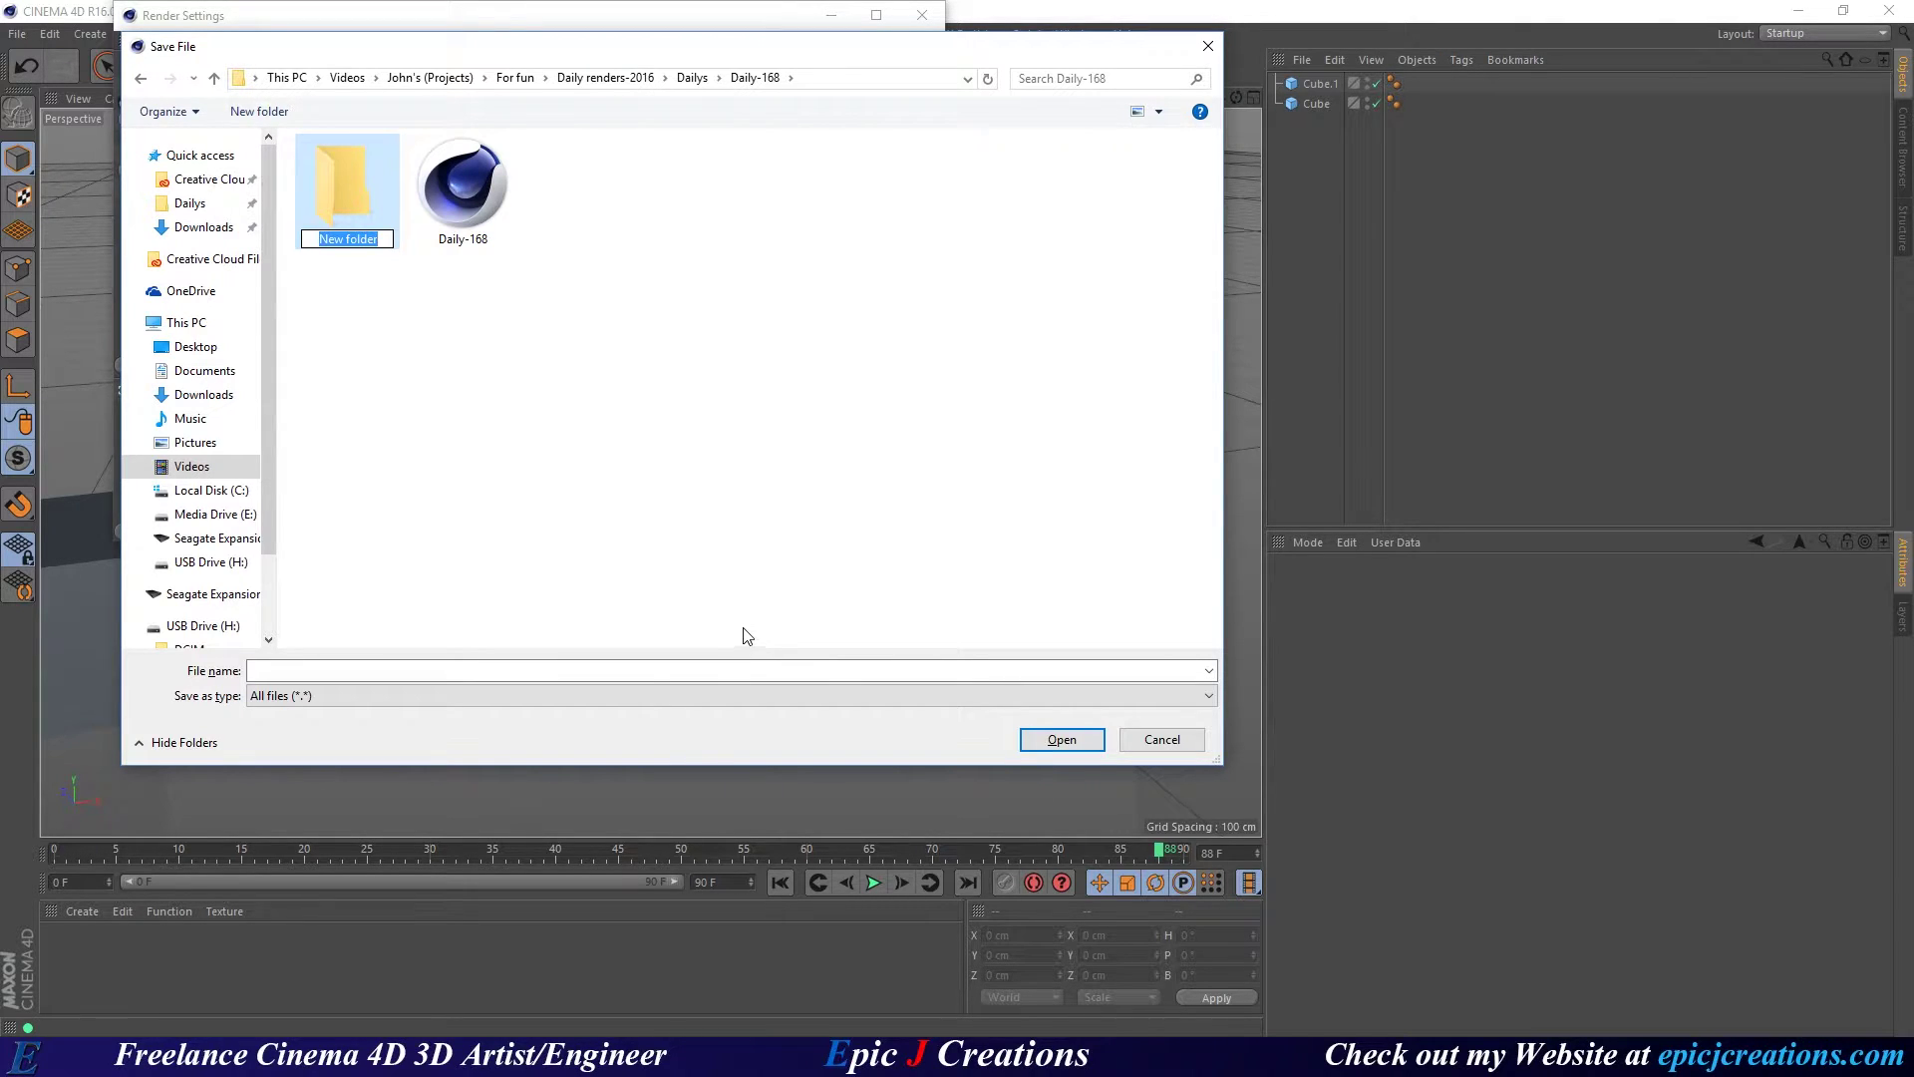
pyautogui.write('Psd')
pyautogui.press('Return')
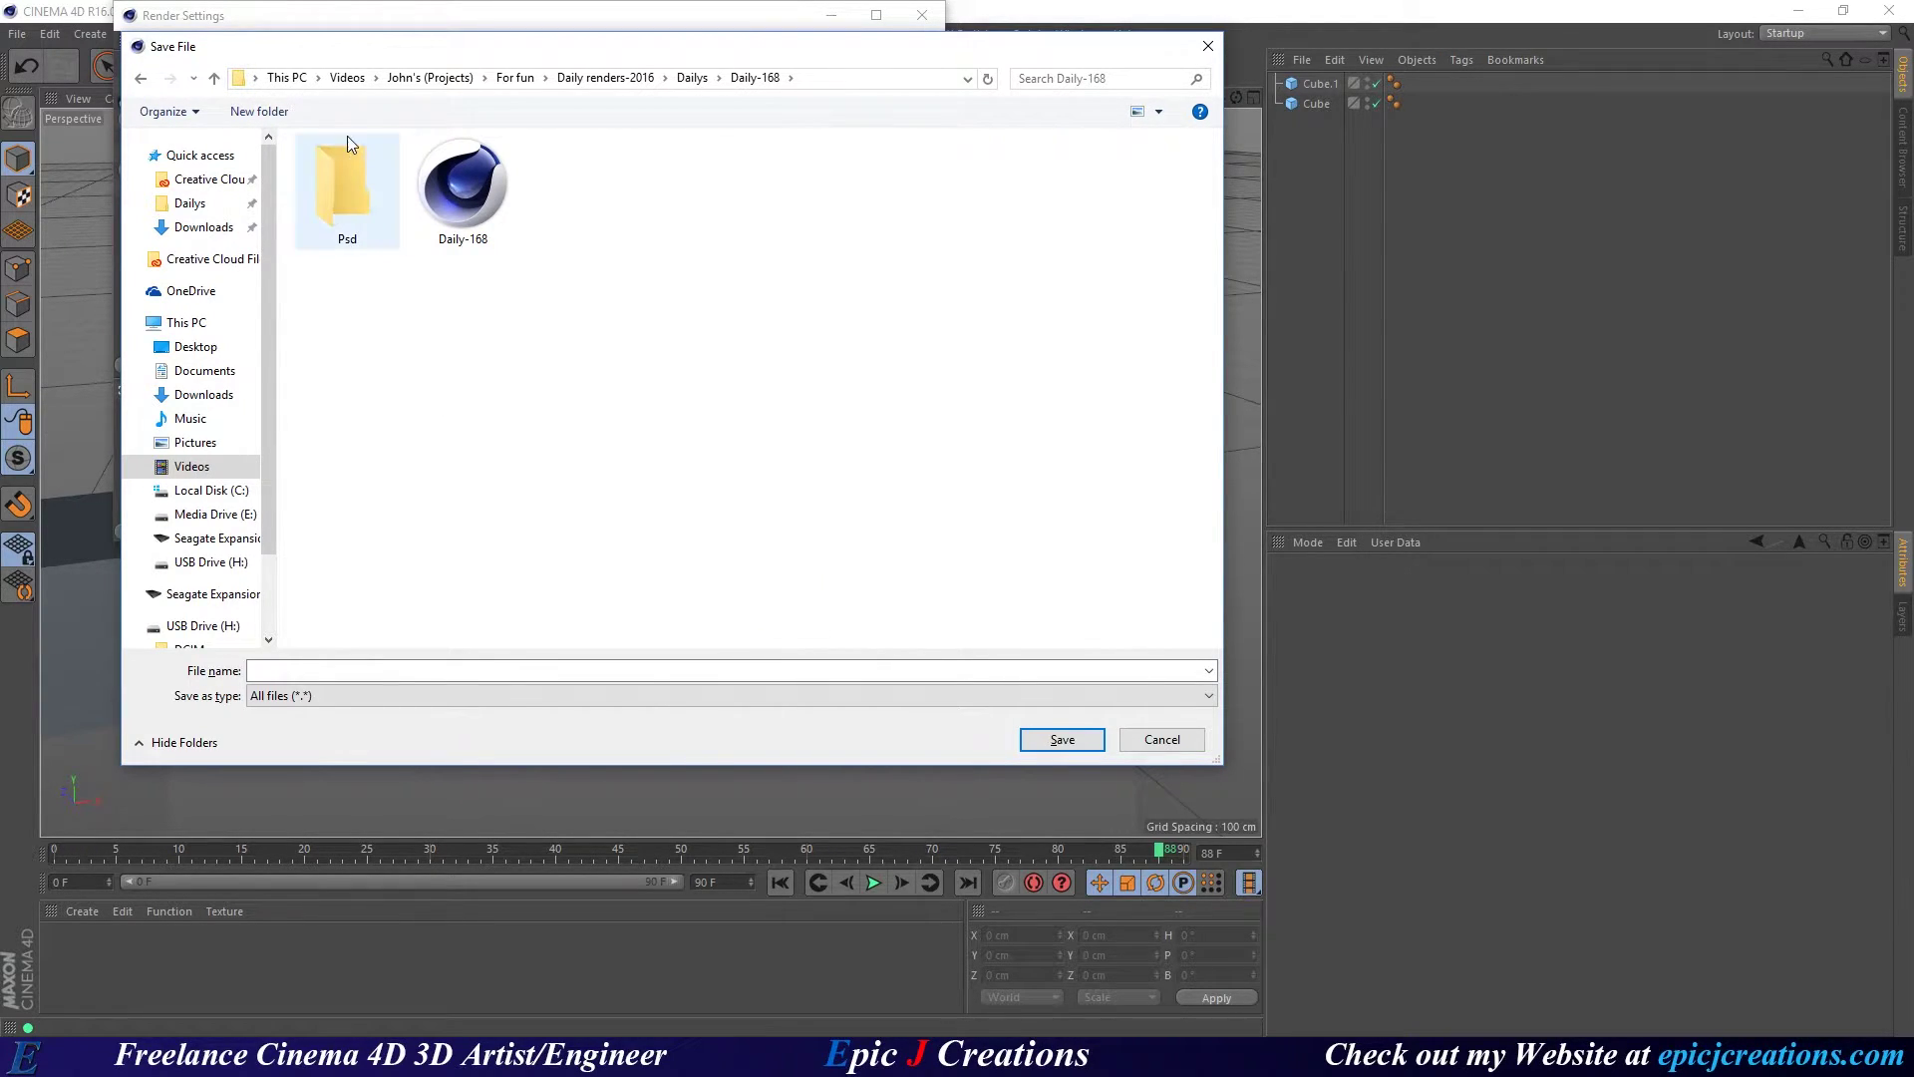
# Set the render output file to Daily-168 inside the Psd folder.
pyautogui.doubleClick(349, 189)
pyautogui.click(286, 668)
pyautogui.write('Daily-168')
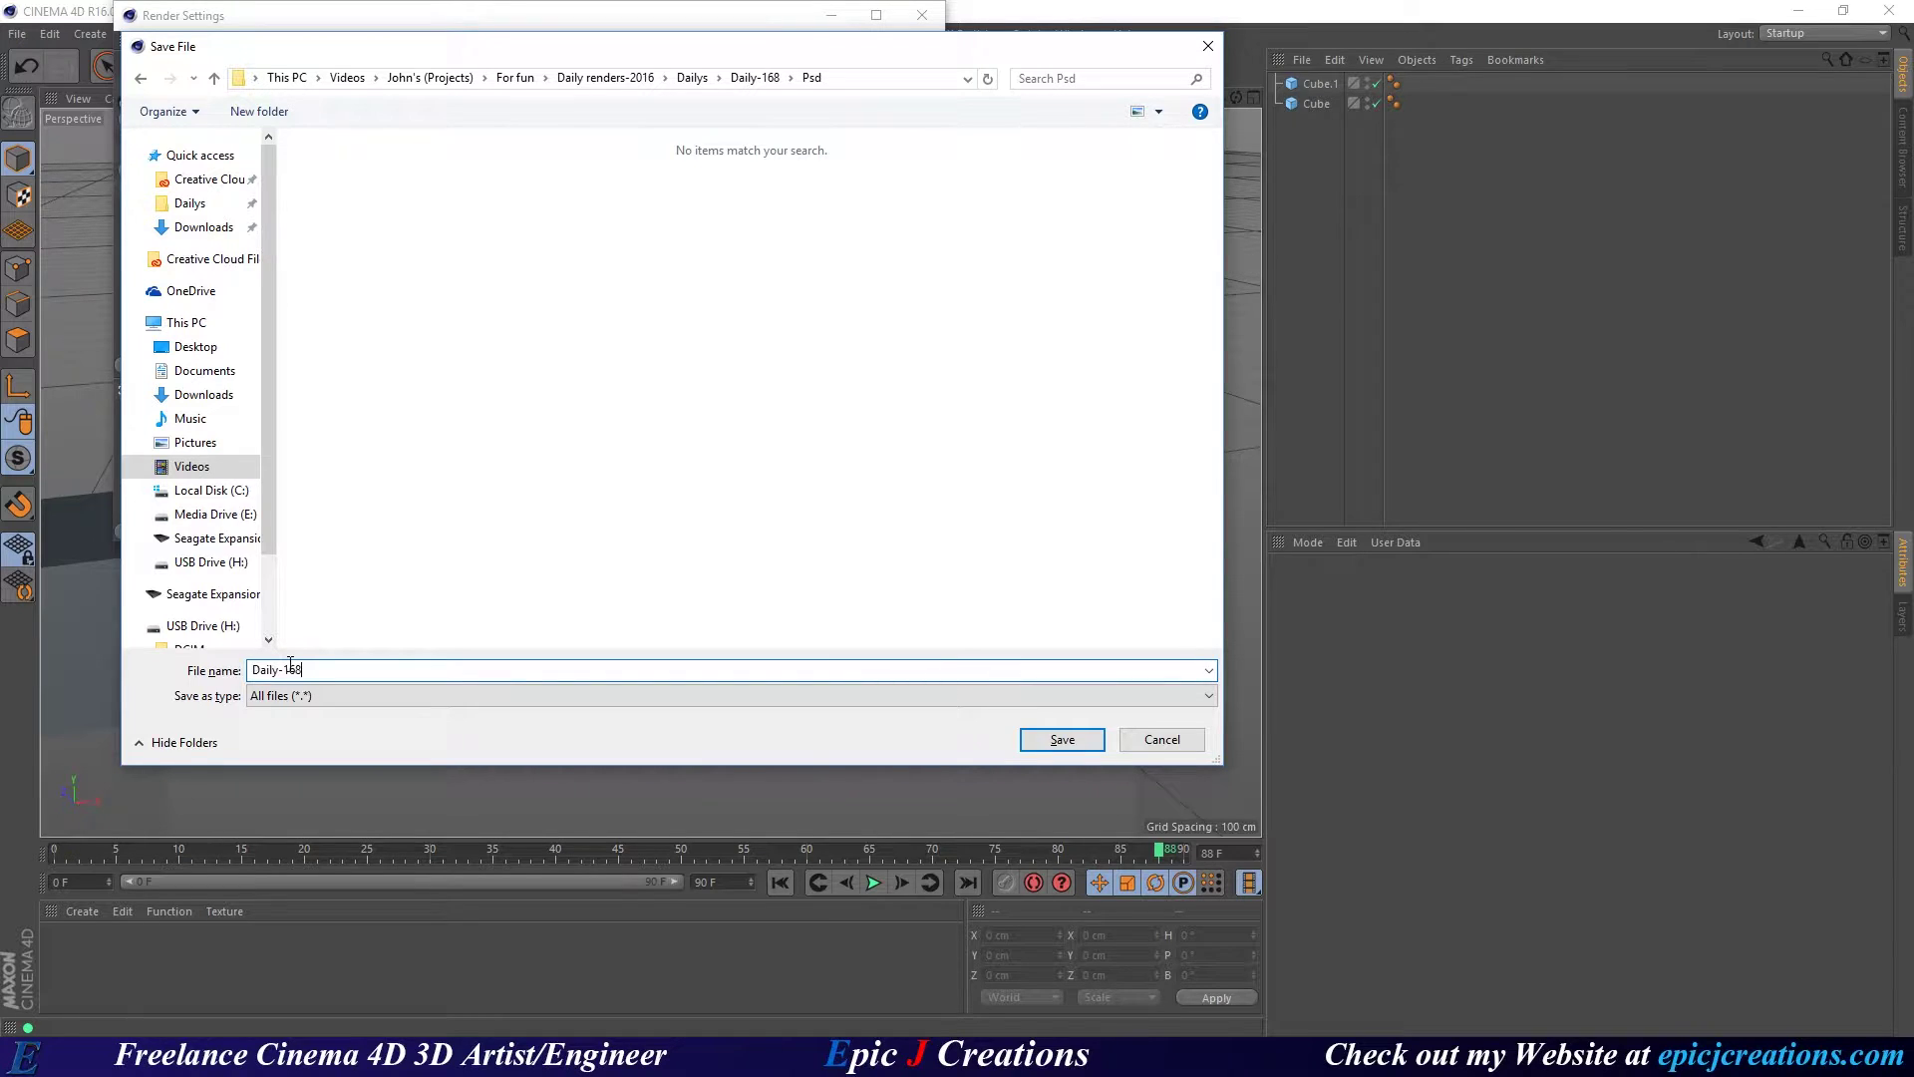
pyautogui.click(1063, 740)
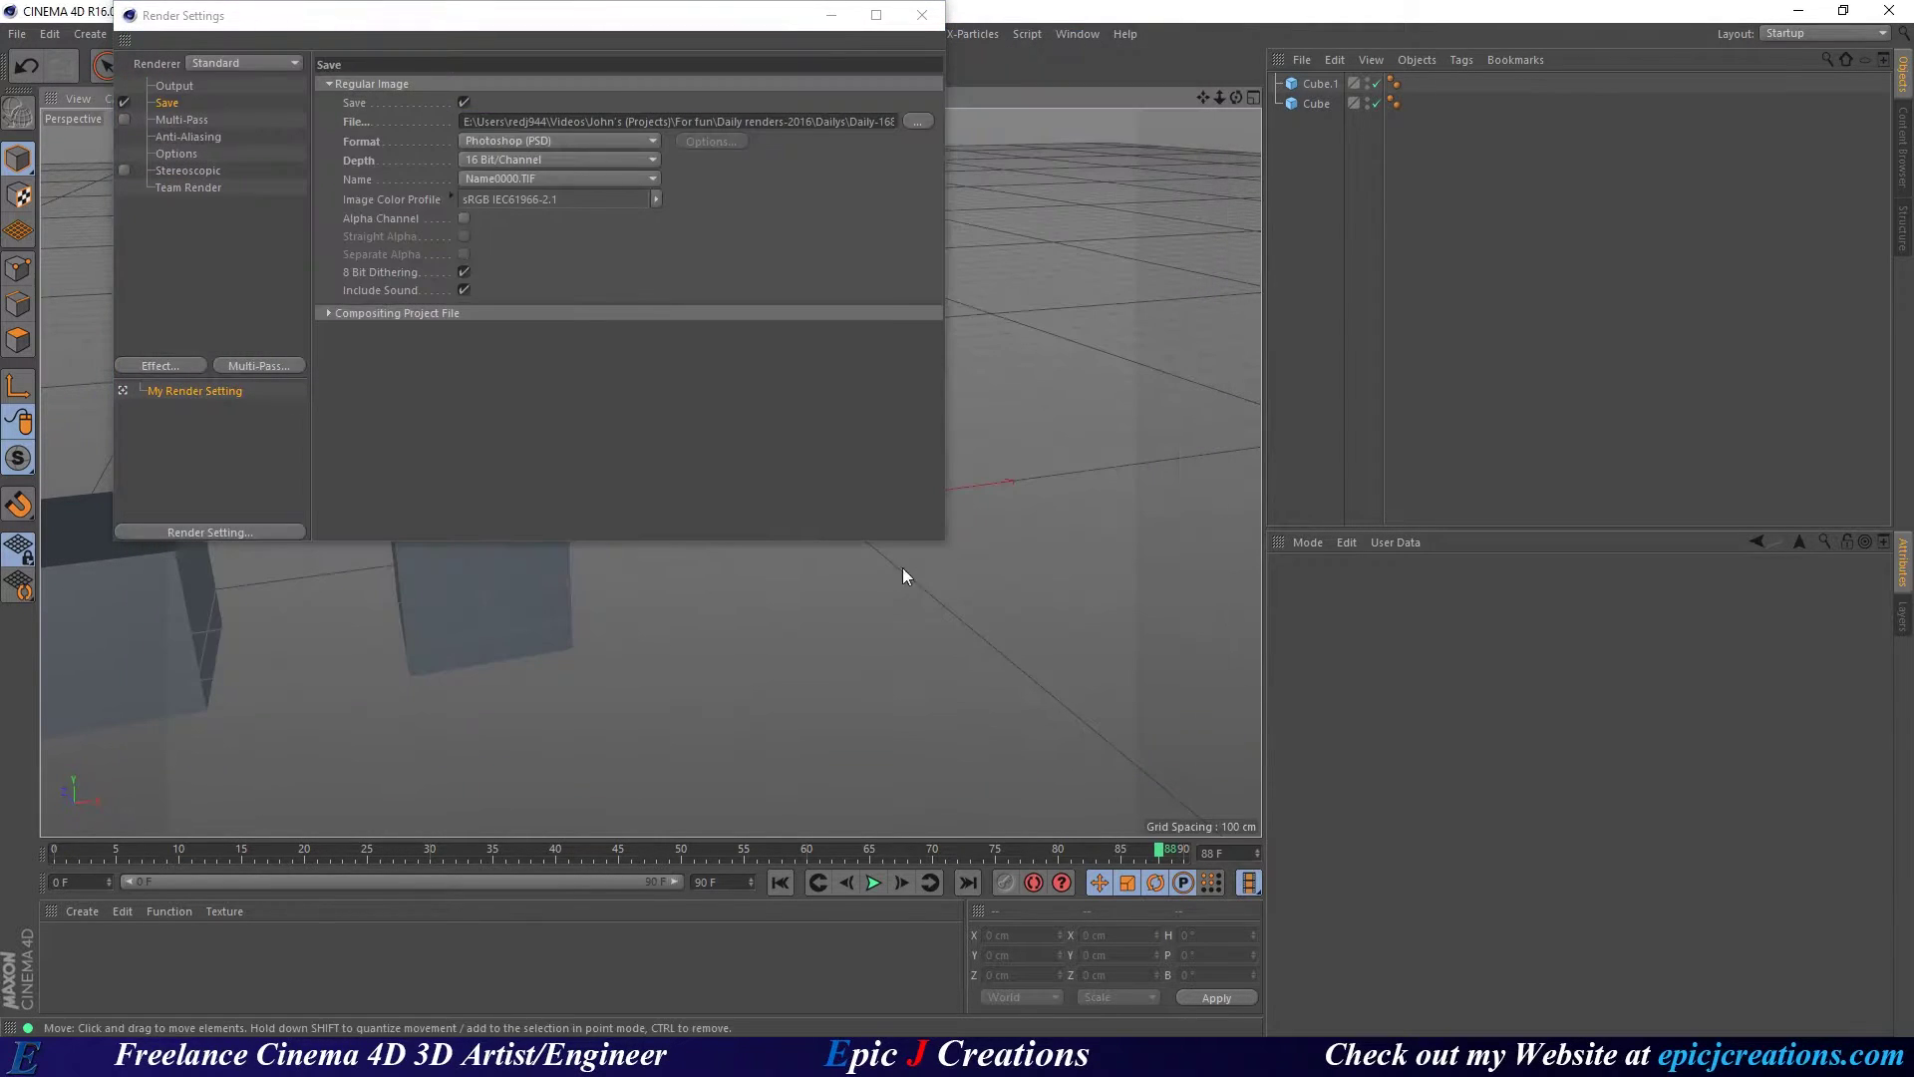
# Set the render frame range to All Frames and close the render settings.
pyautogui.click(171, 86)
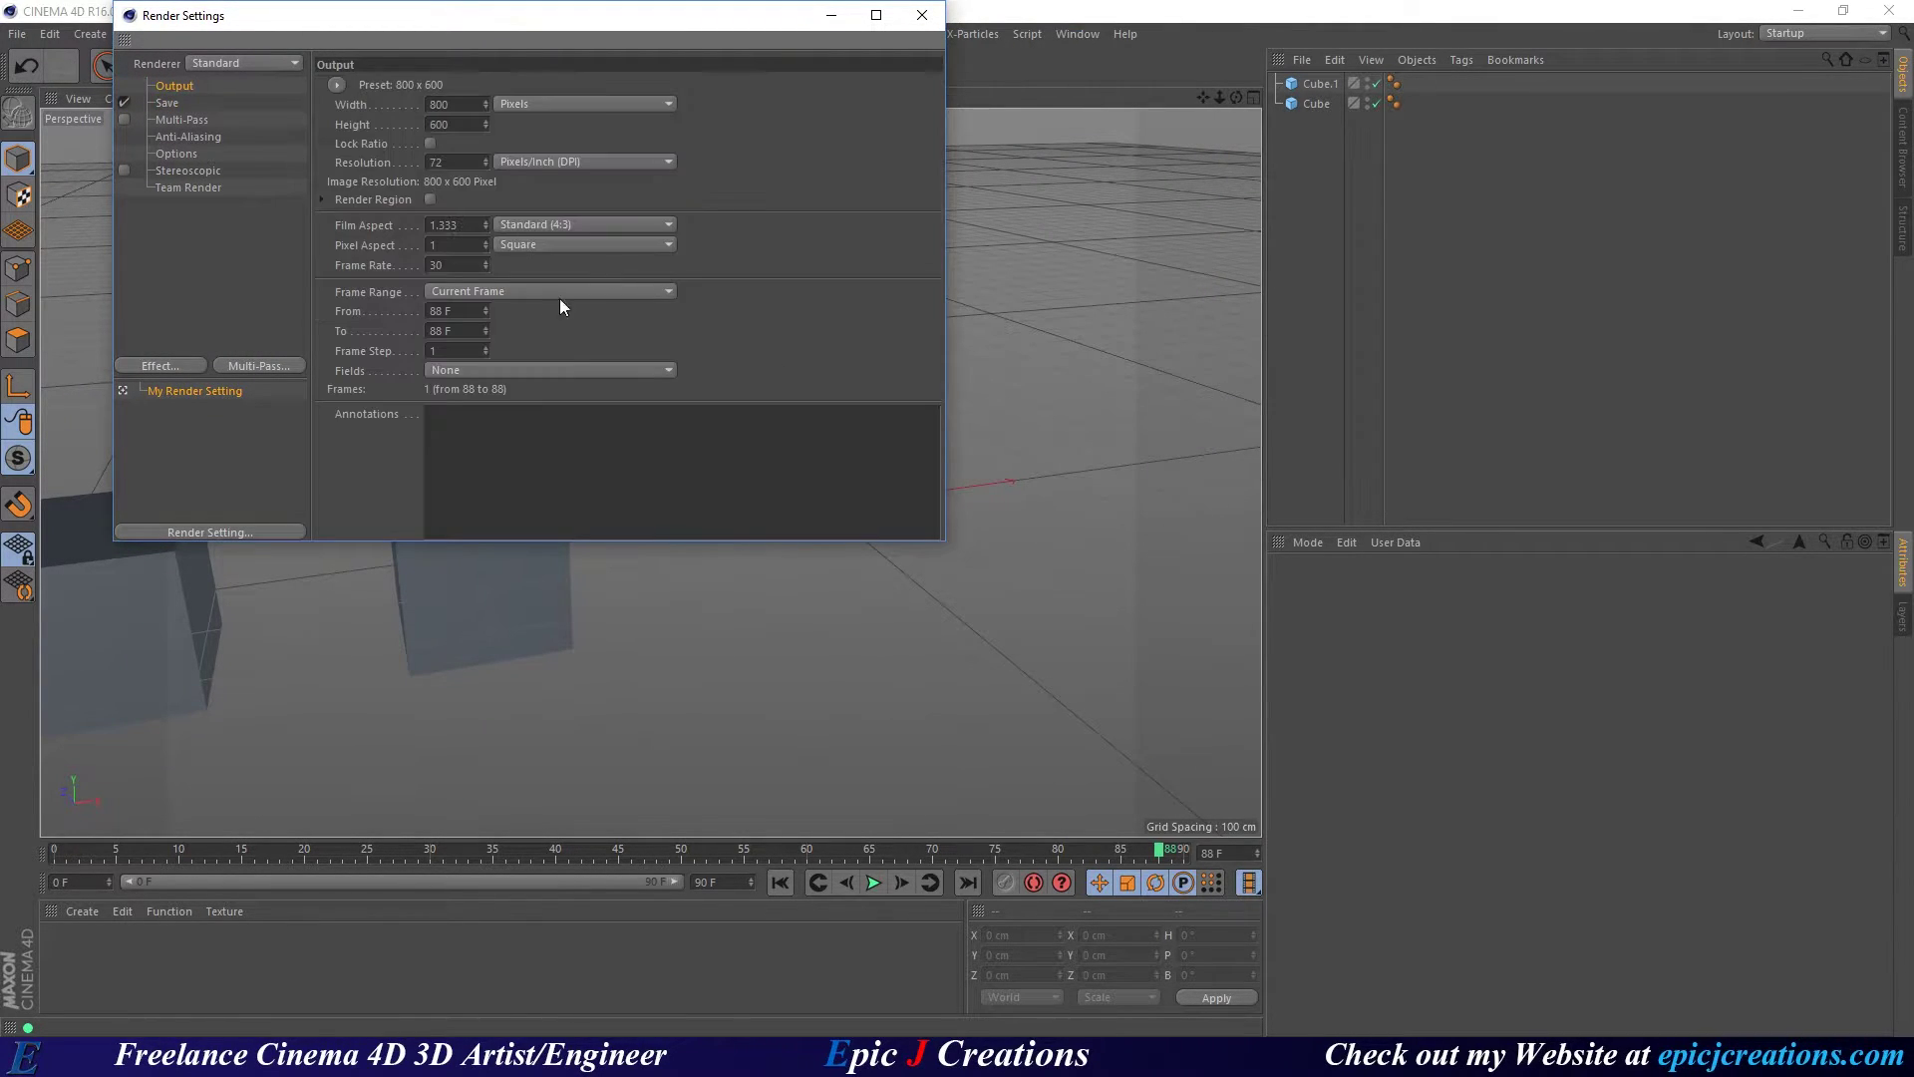
pyautogui.click(503, 291)
pyautogui.click(536, 343)
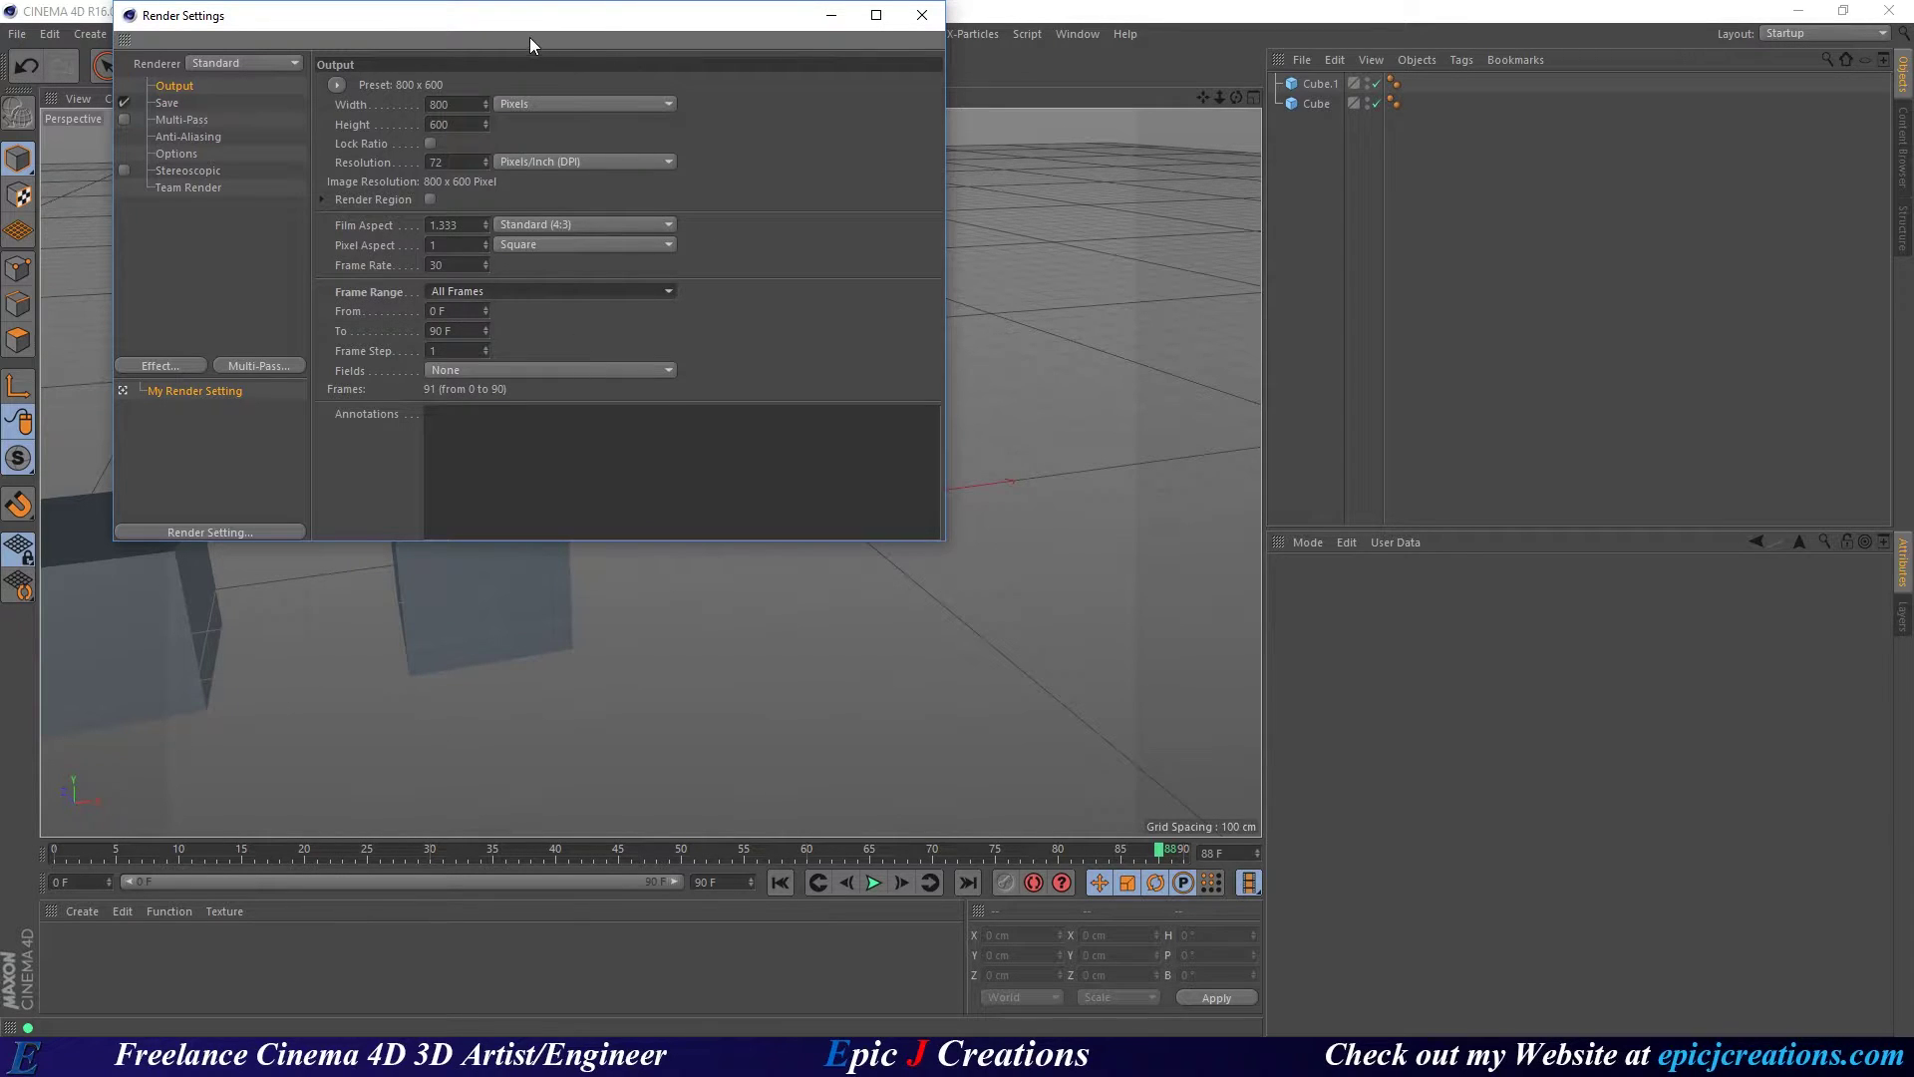
pyautogui.moveTo(498, 14); pyautogui.dragTo(1309, 217)
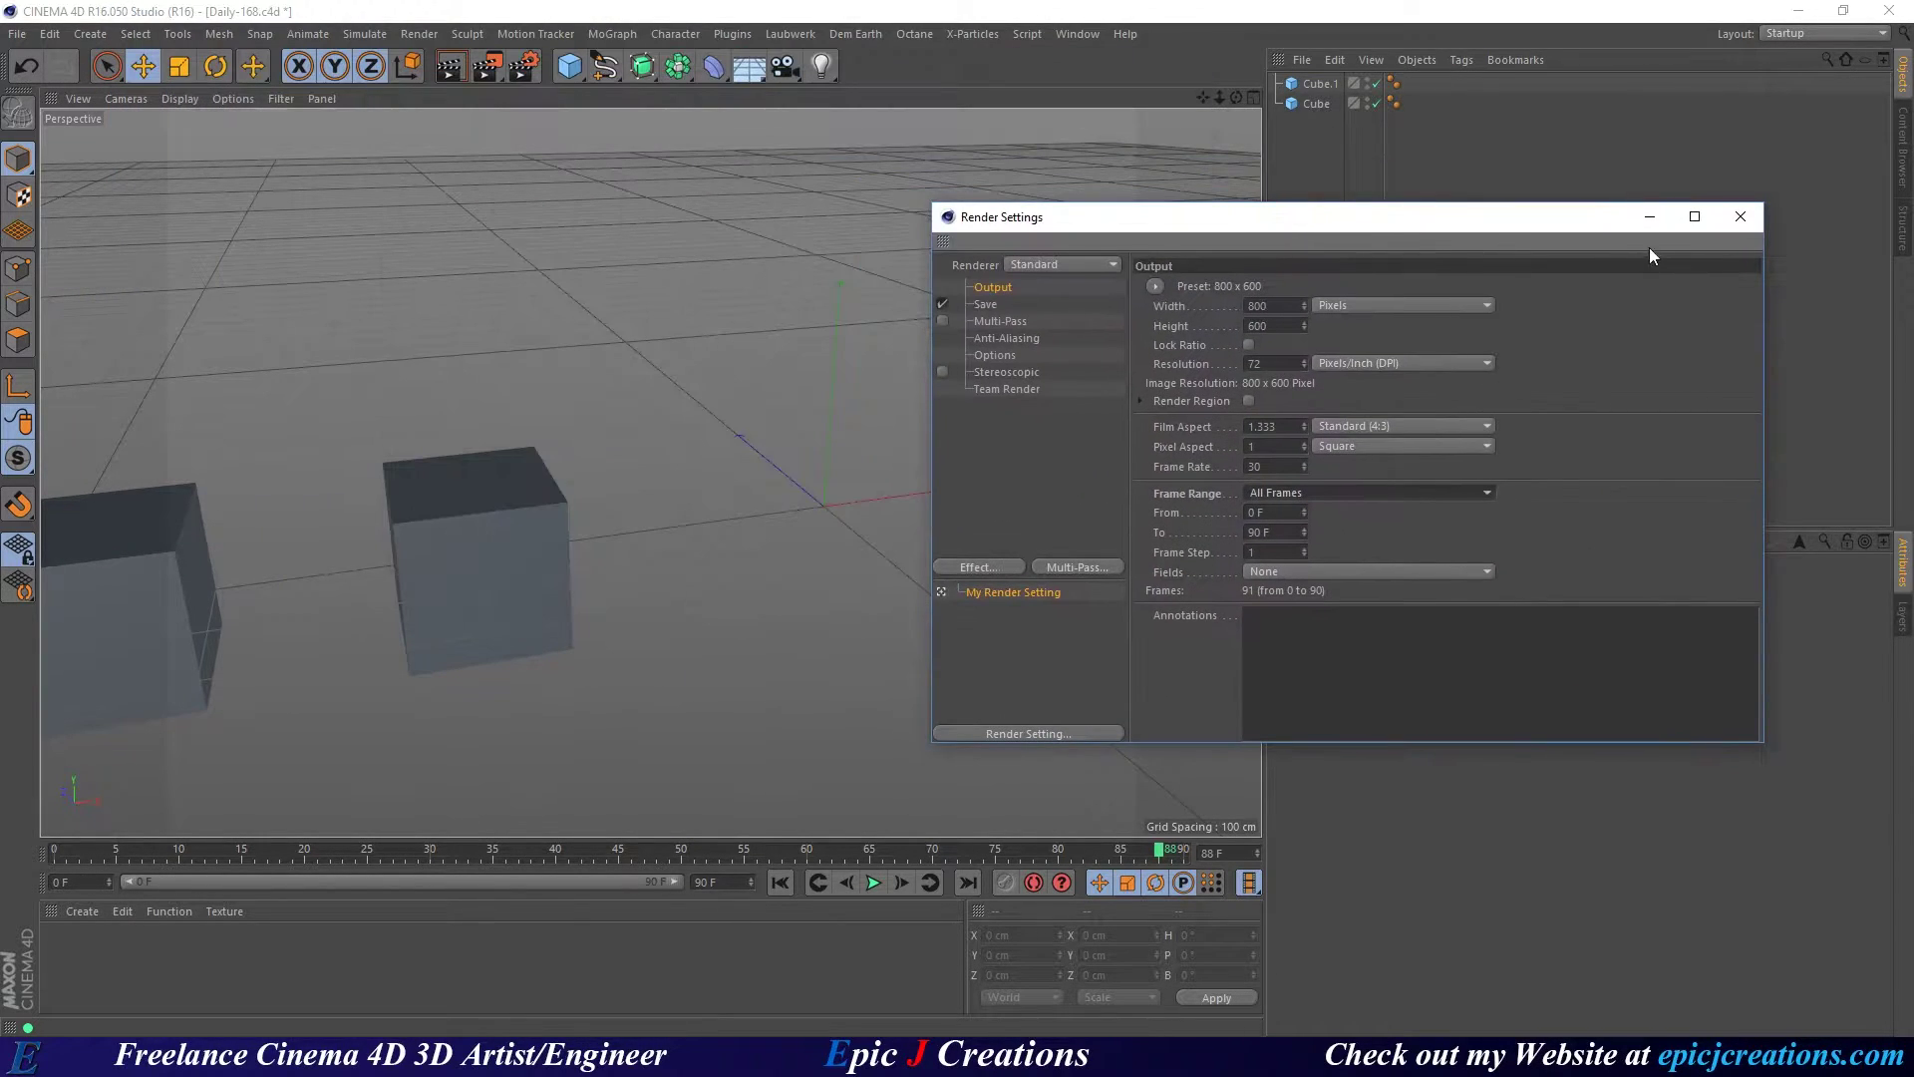
pyautogui.click(1741, 221)
pyautogui.click(483, 66)
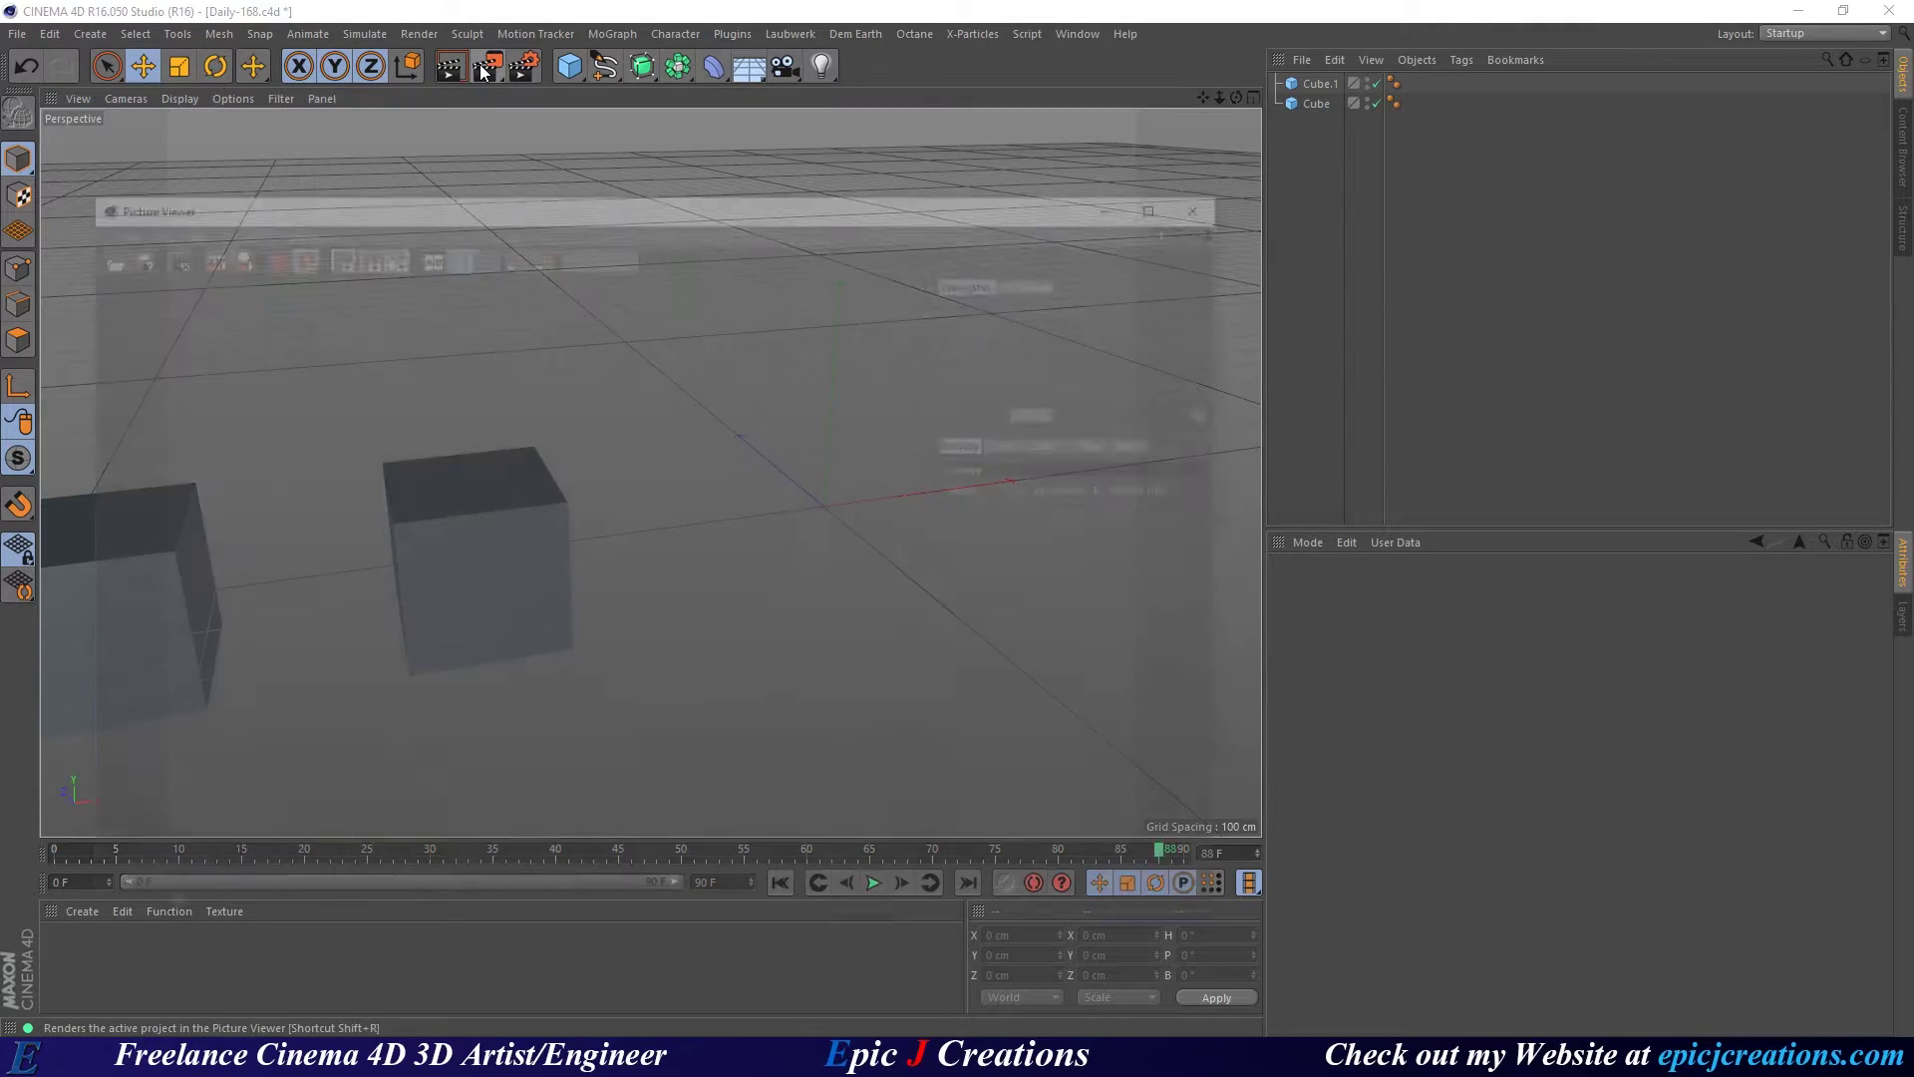
pyautogui.click(521, 73)
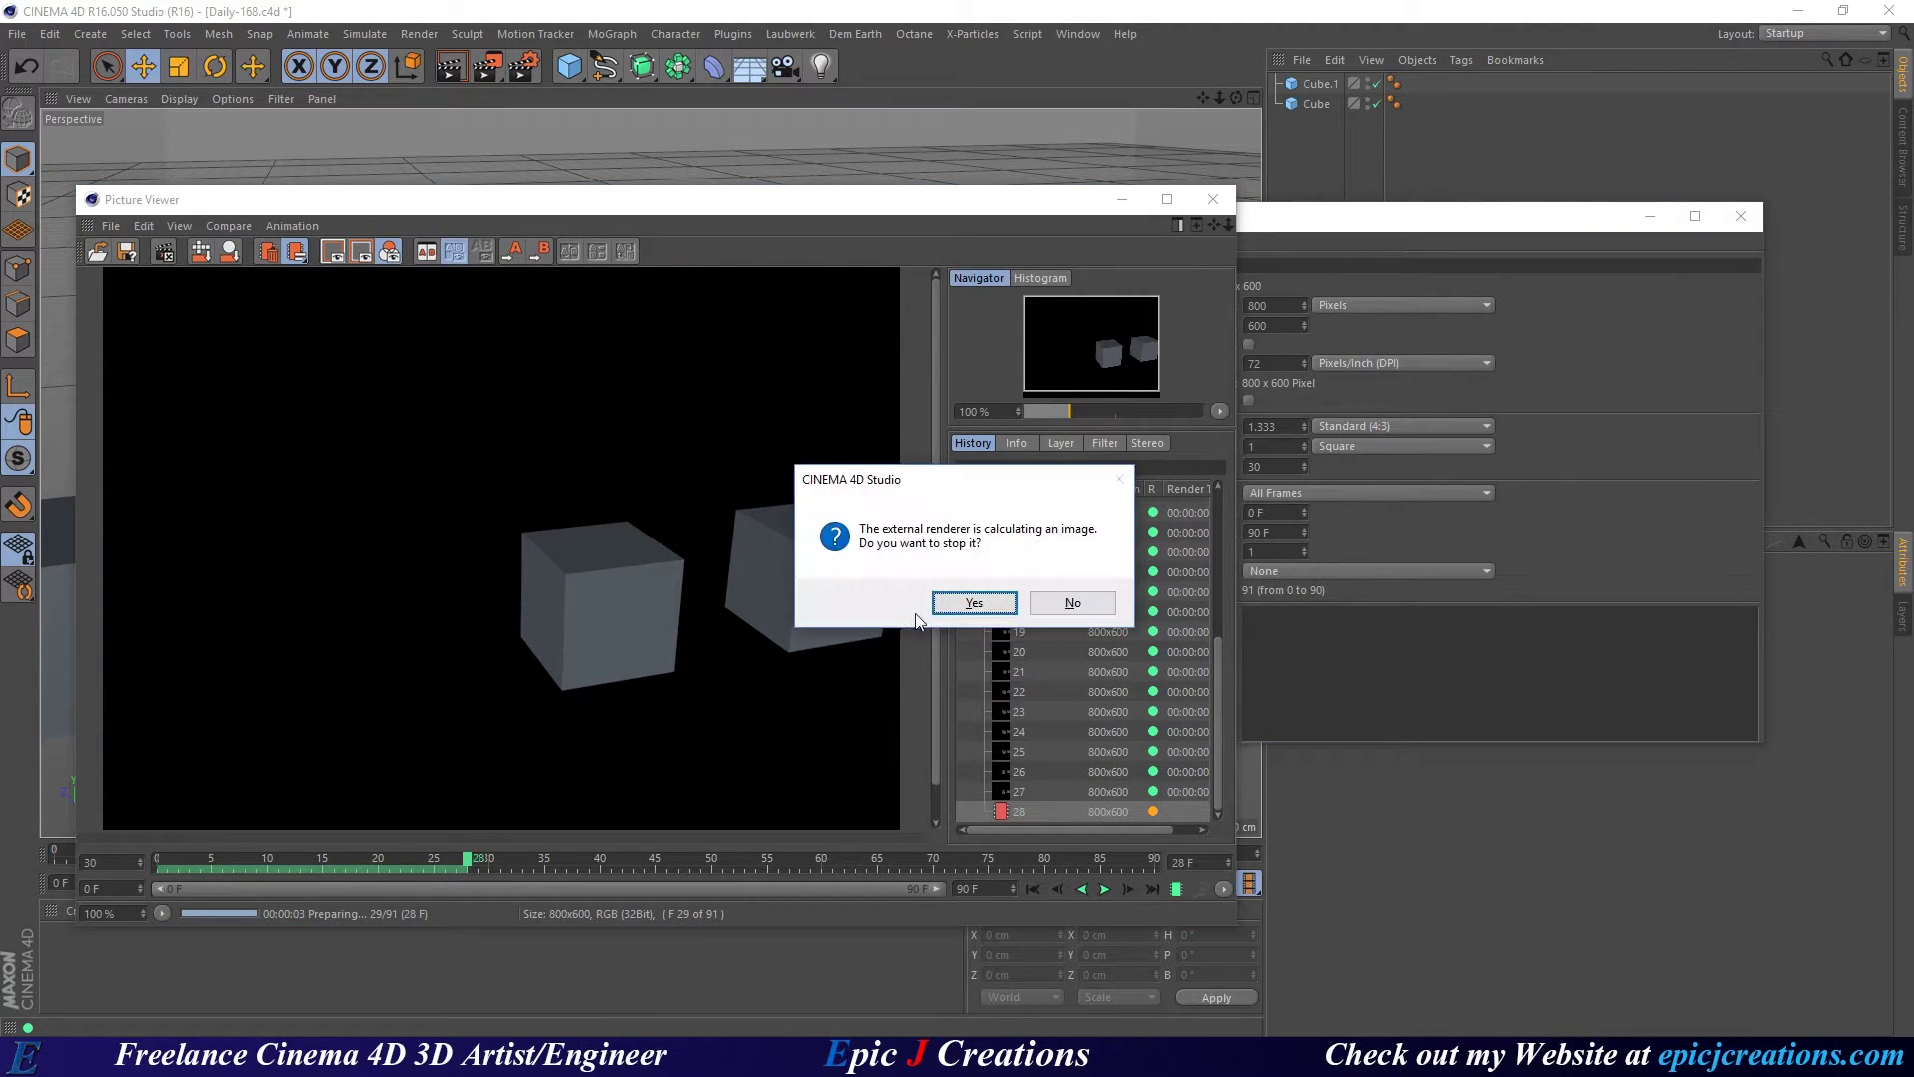
pyautogui.click(967, 604)
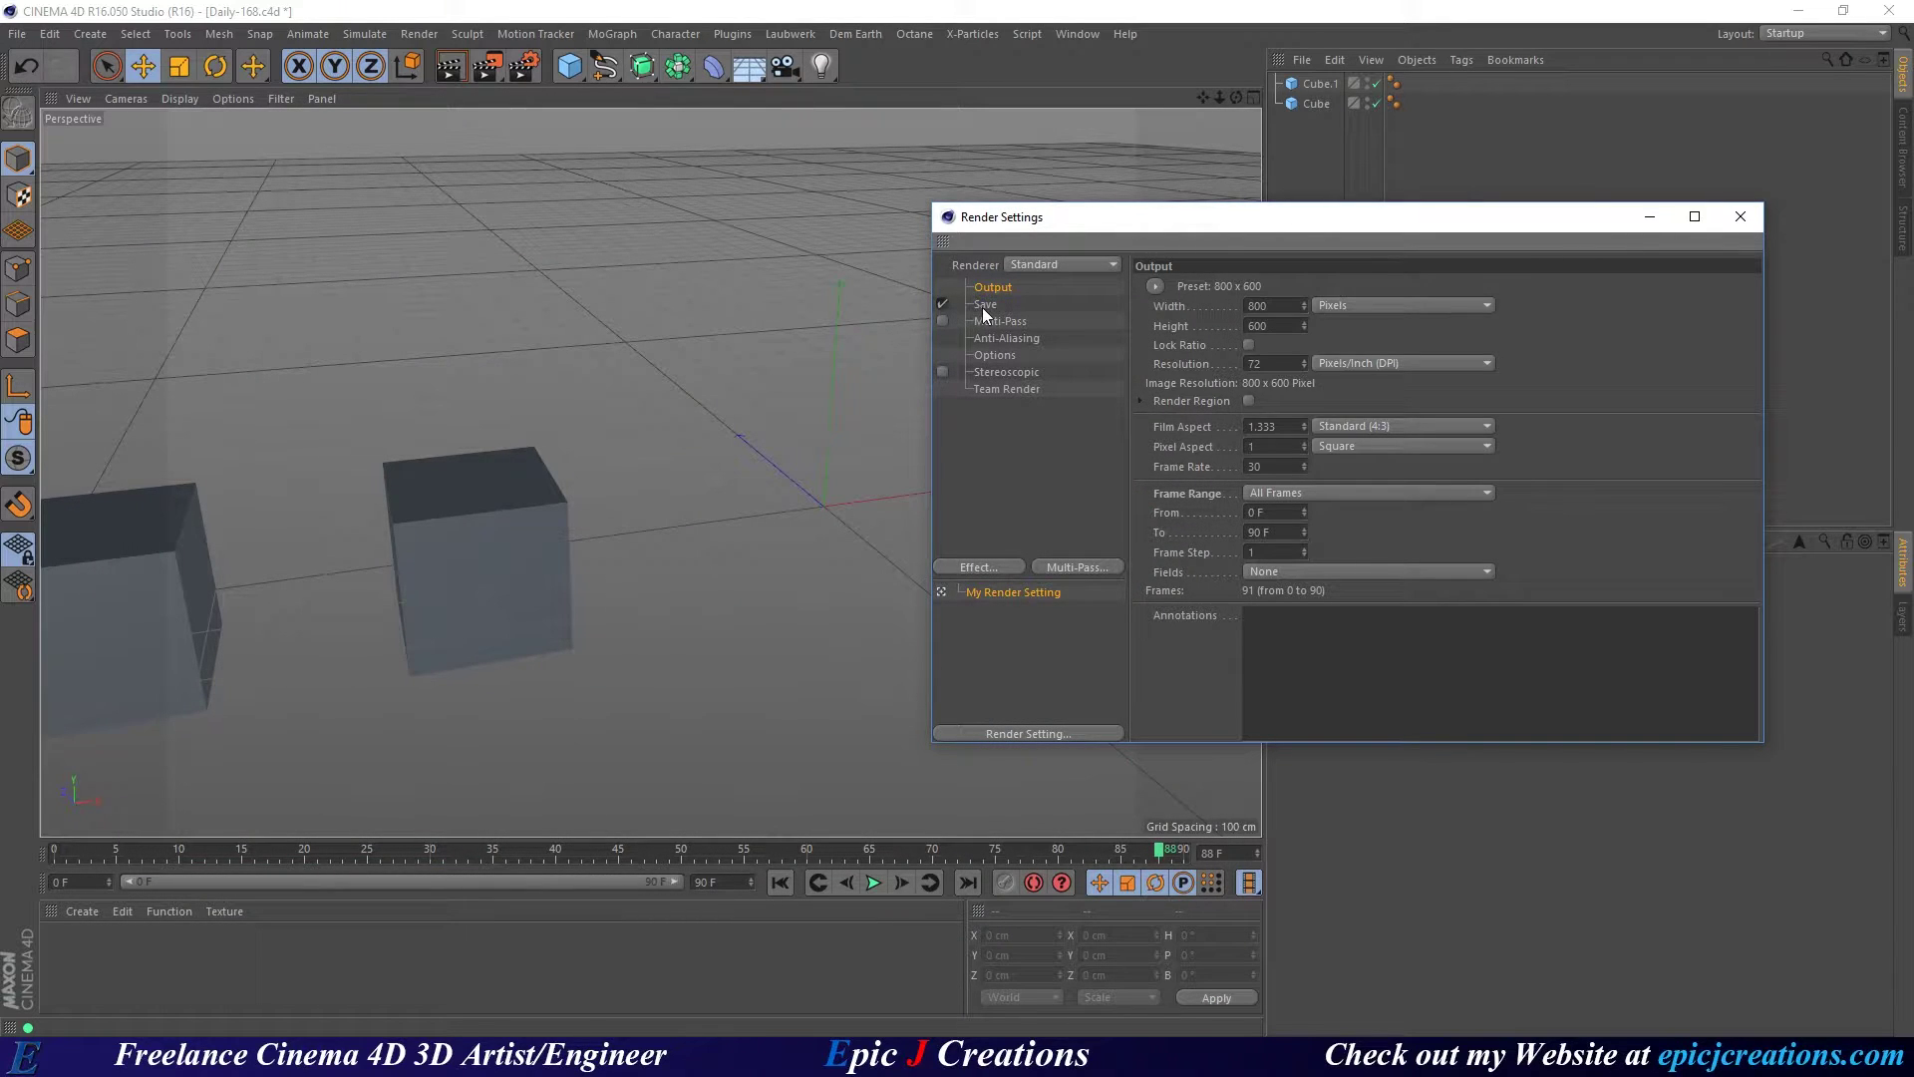
pyautogui.click(985, 305)
pyautogui.click(1736, 214)
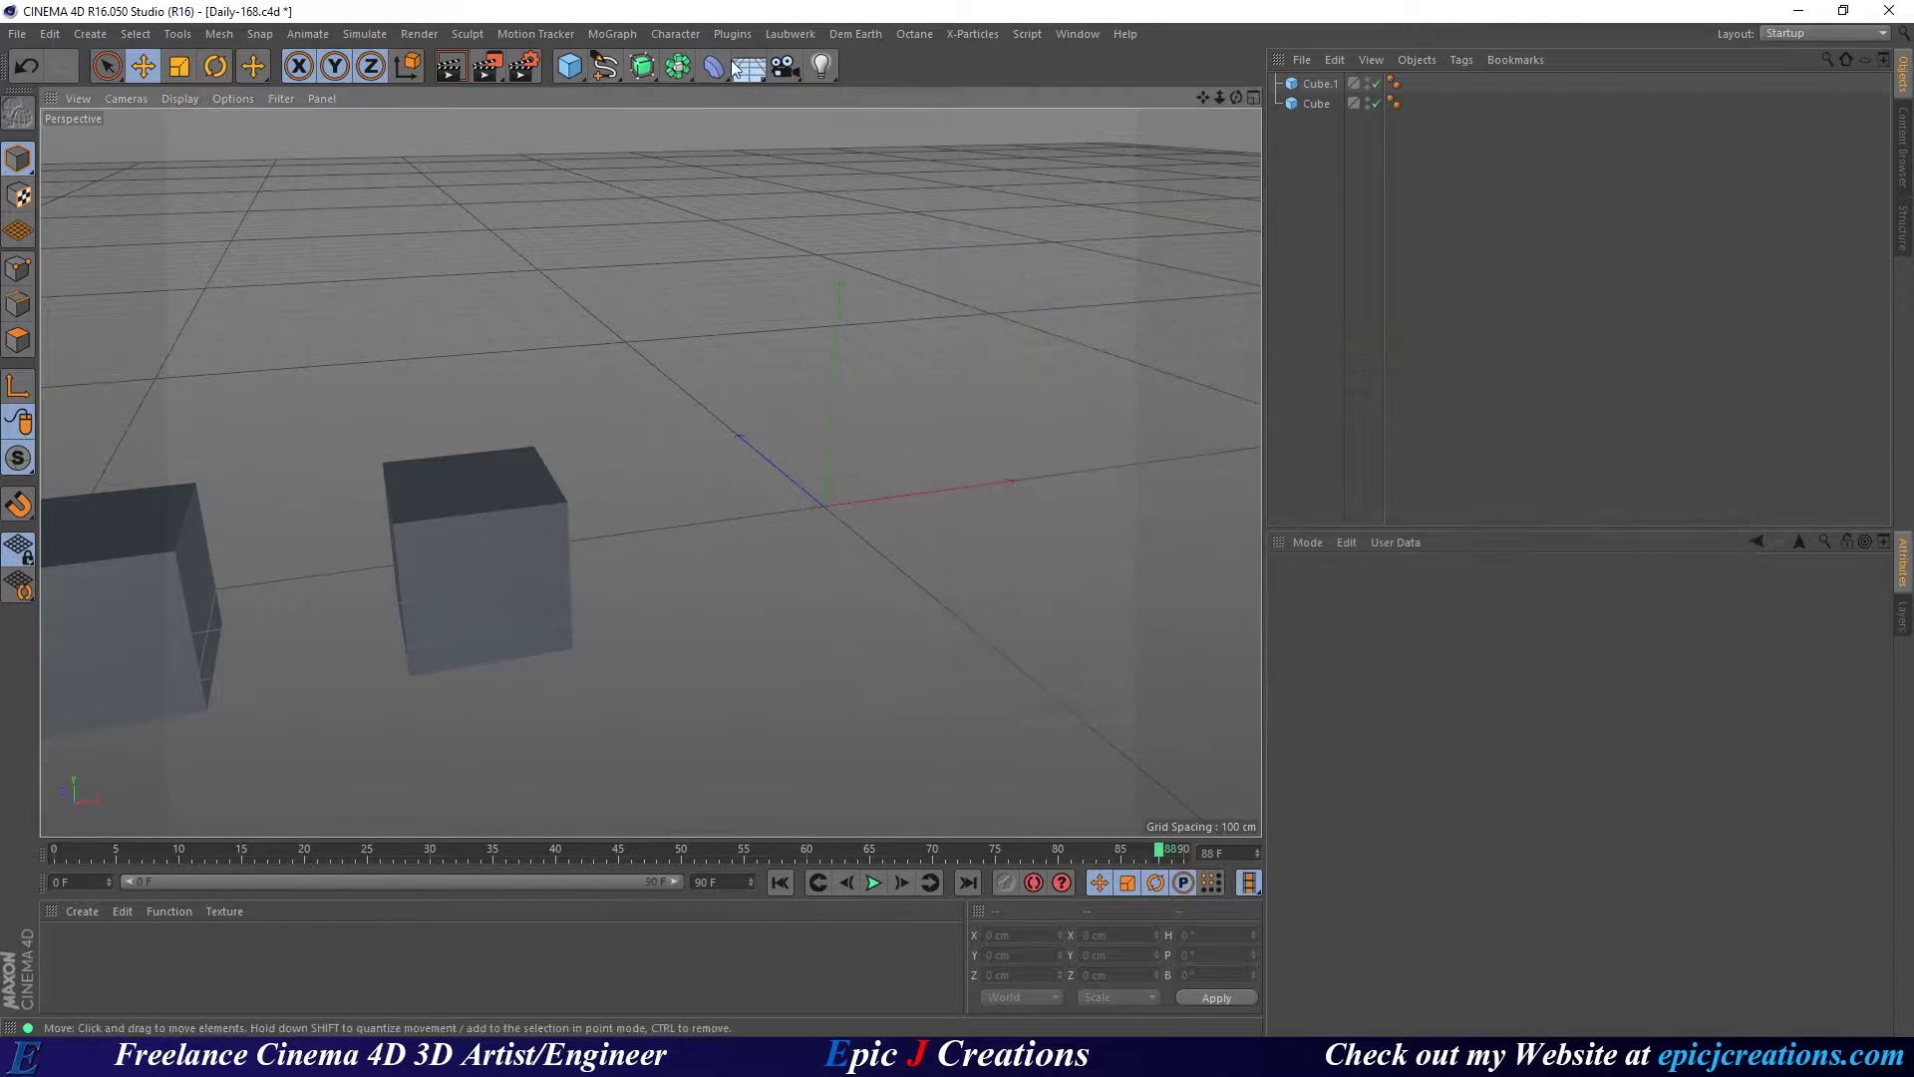
# Render the full animation to the Picture Viewer, overwriting the existing Daily-168 image files.
pyautogui.click(521, 66)
pyautogui.click(902, 609)
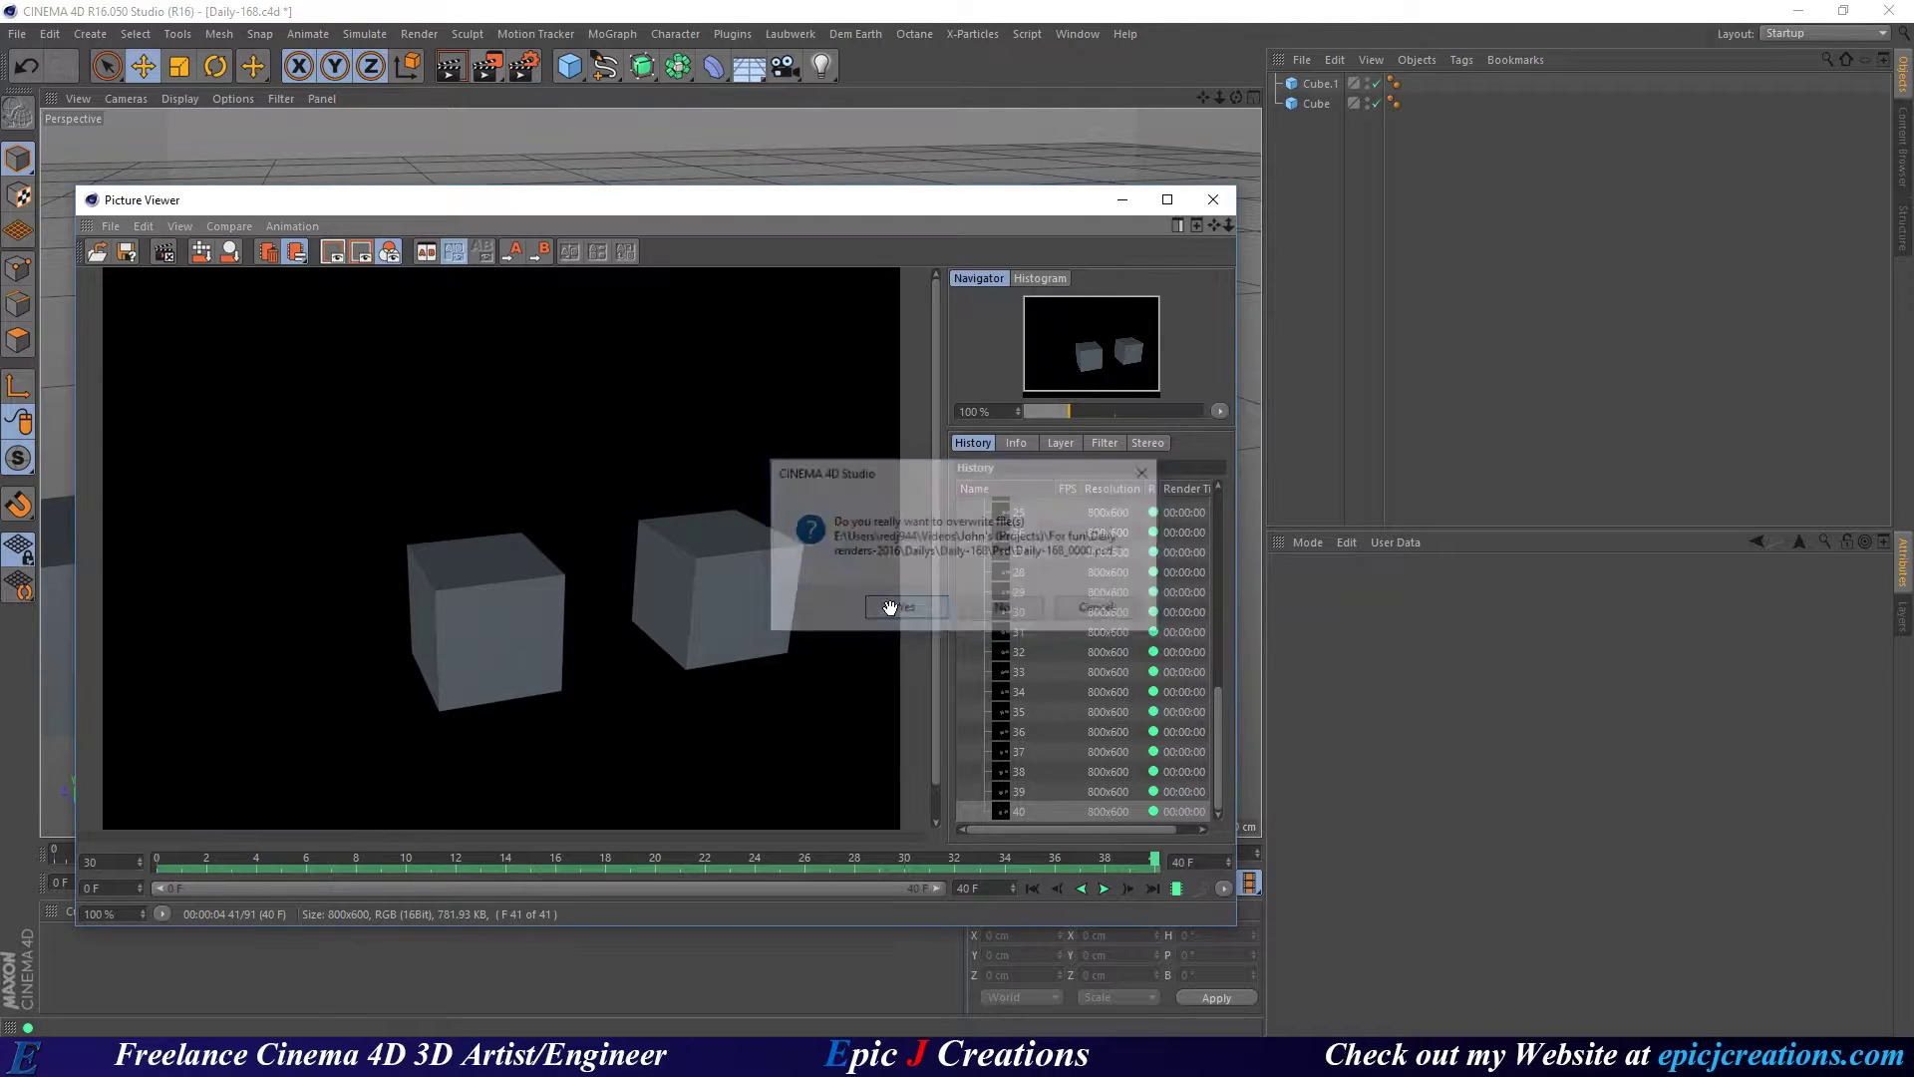
pyautogui.moveTo(674, 216); pyautogui.dragTo(1033, 188)
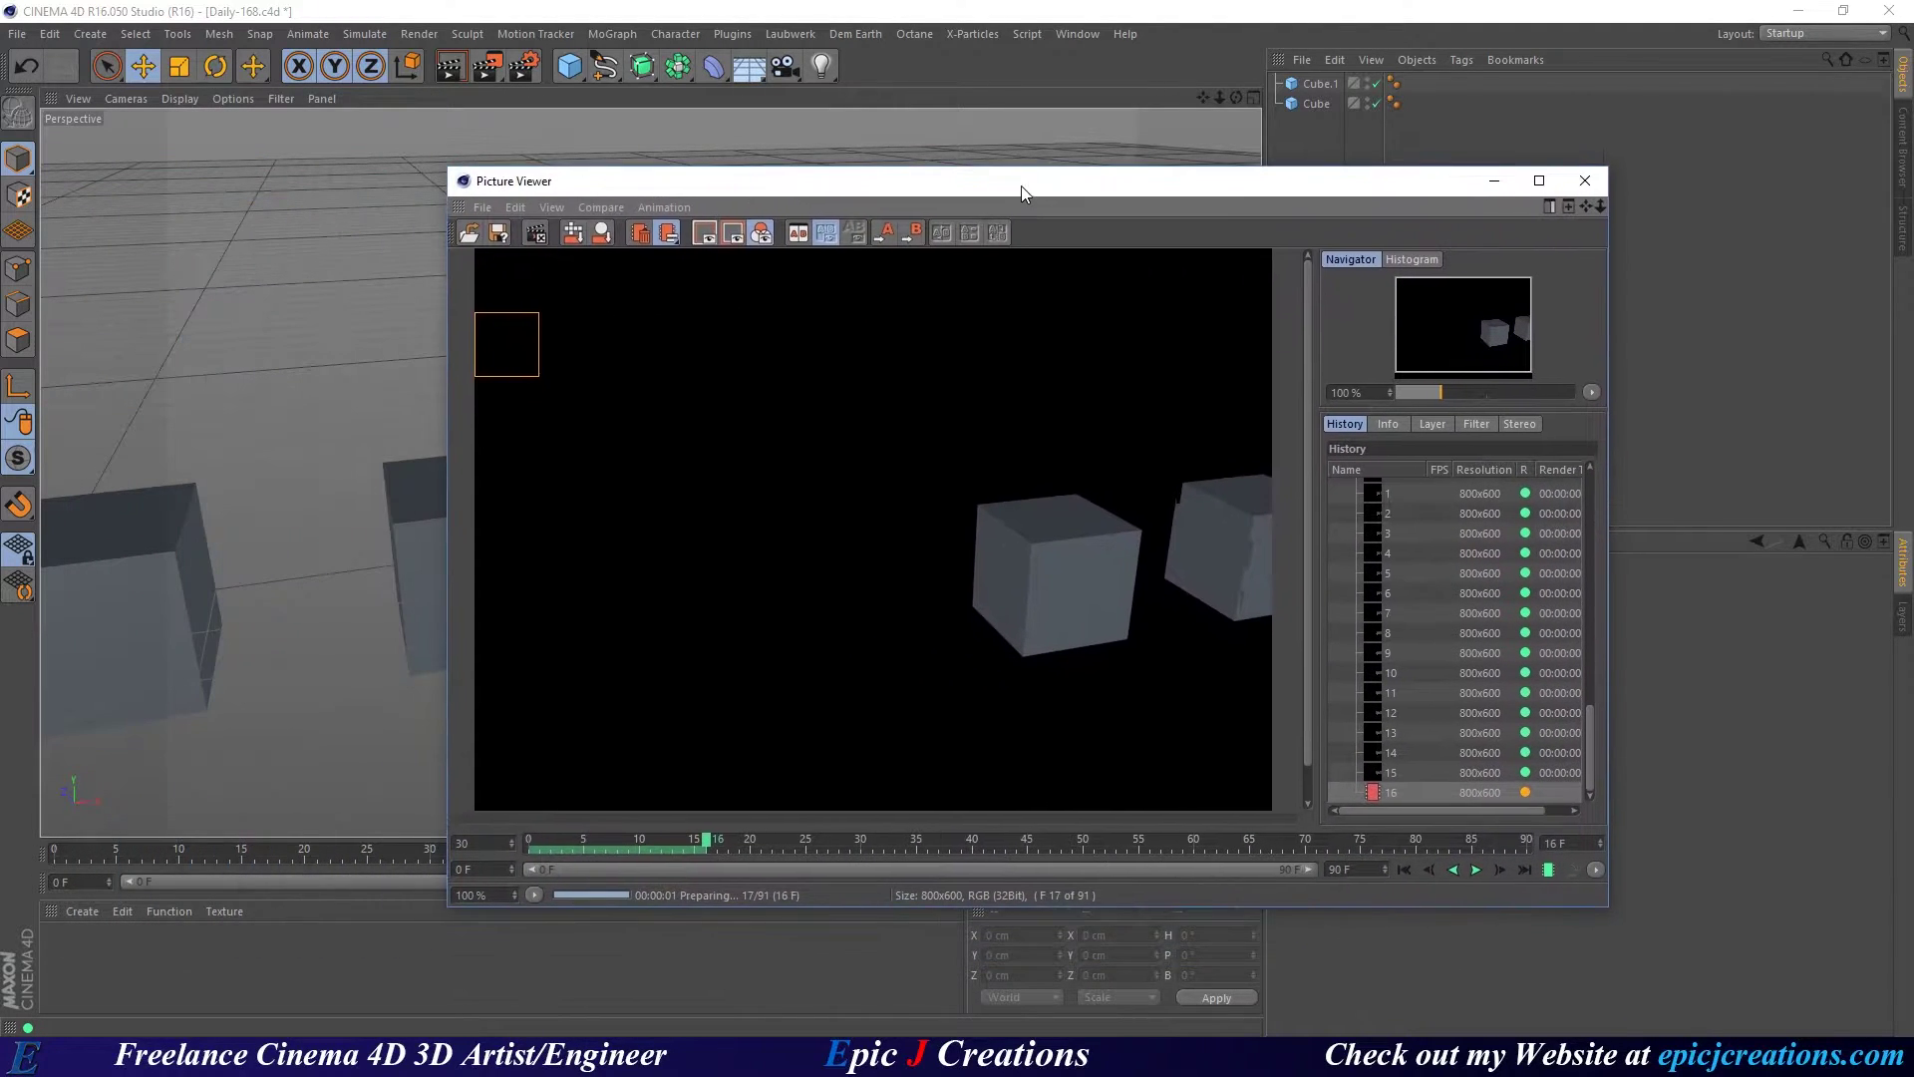
# Switch to File Explorer, inspect the rendered PSD sequence in Daily-168's Psd folder, and return to the Daily-168 folder.
pyautogui.hotkey('alt', 'Tab')
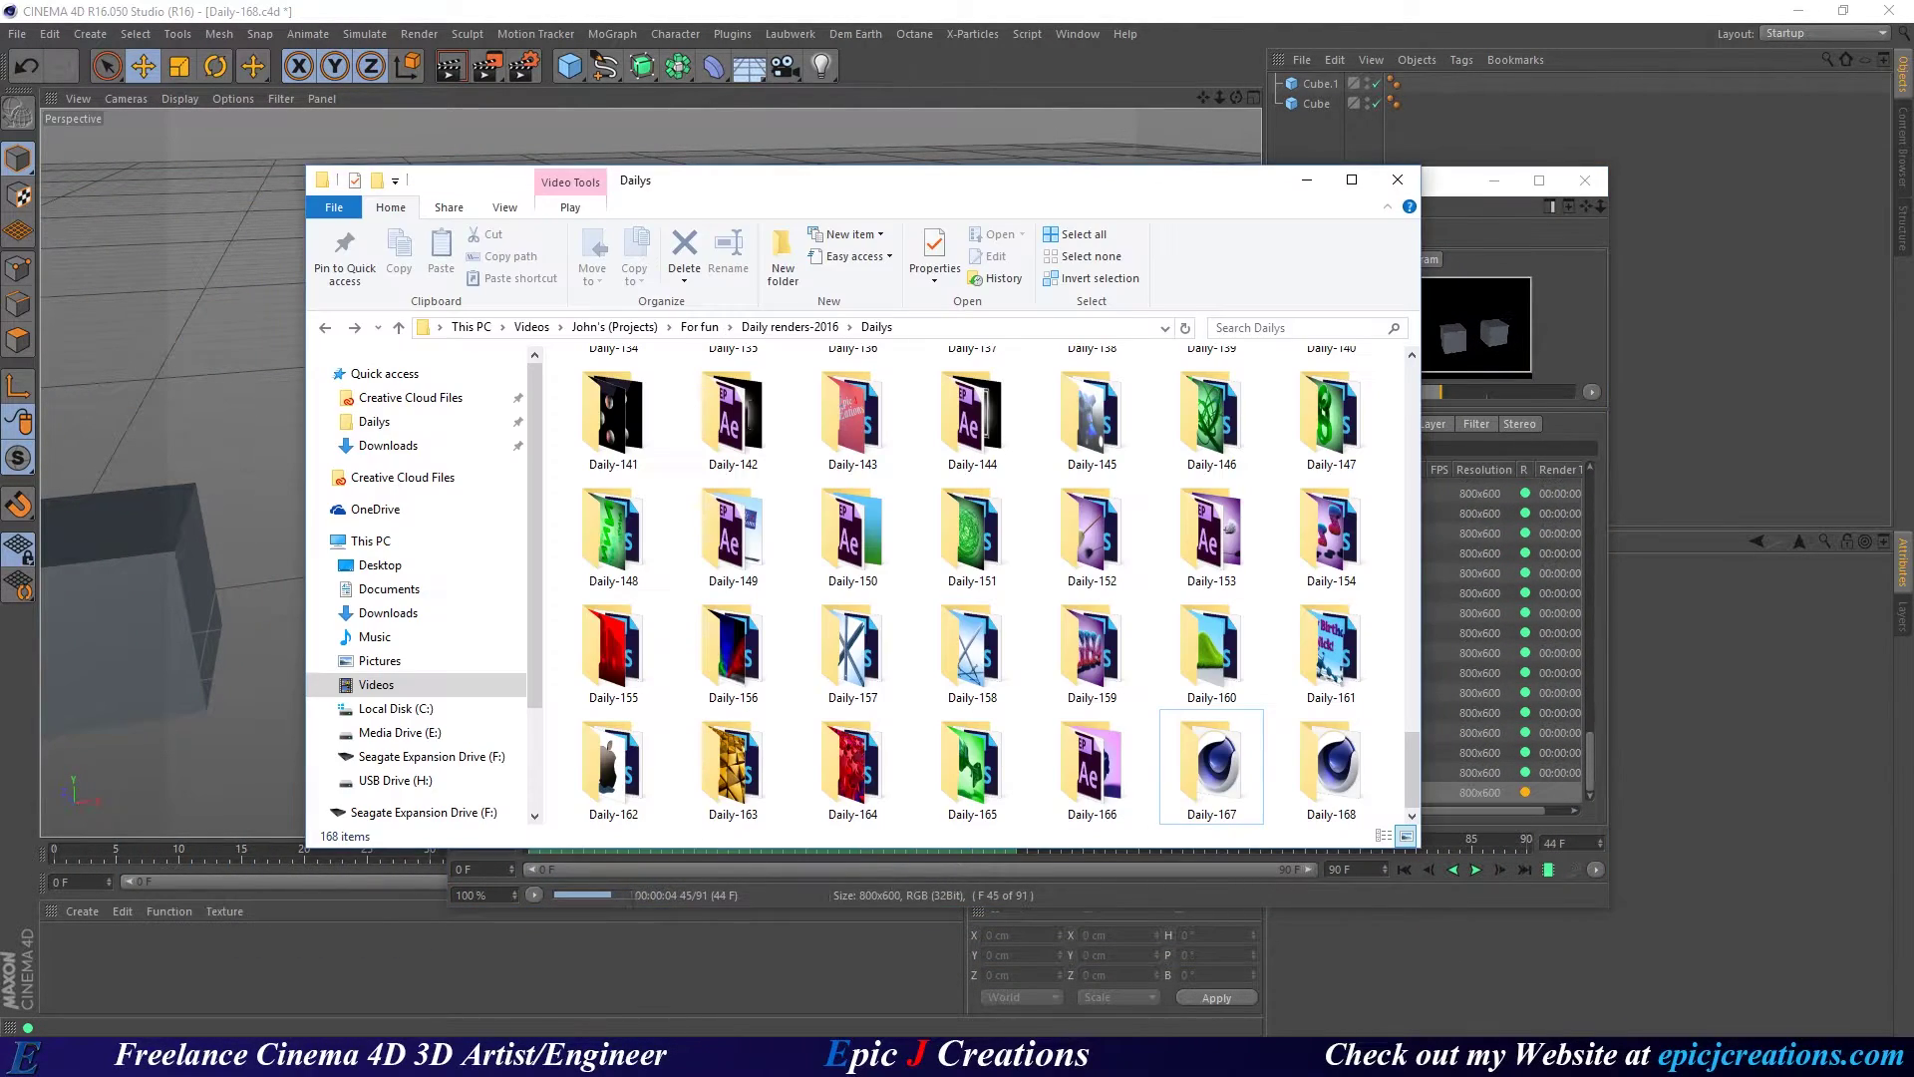
pyautogui.doubleClick(1354, 789)
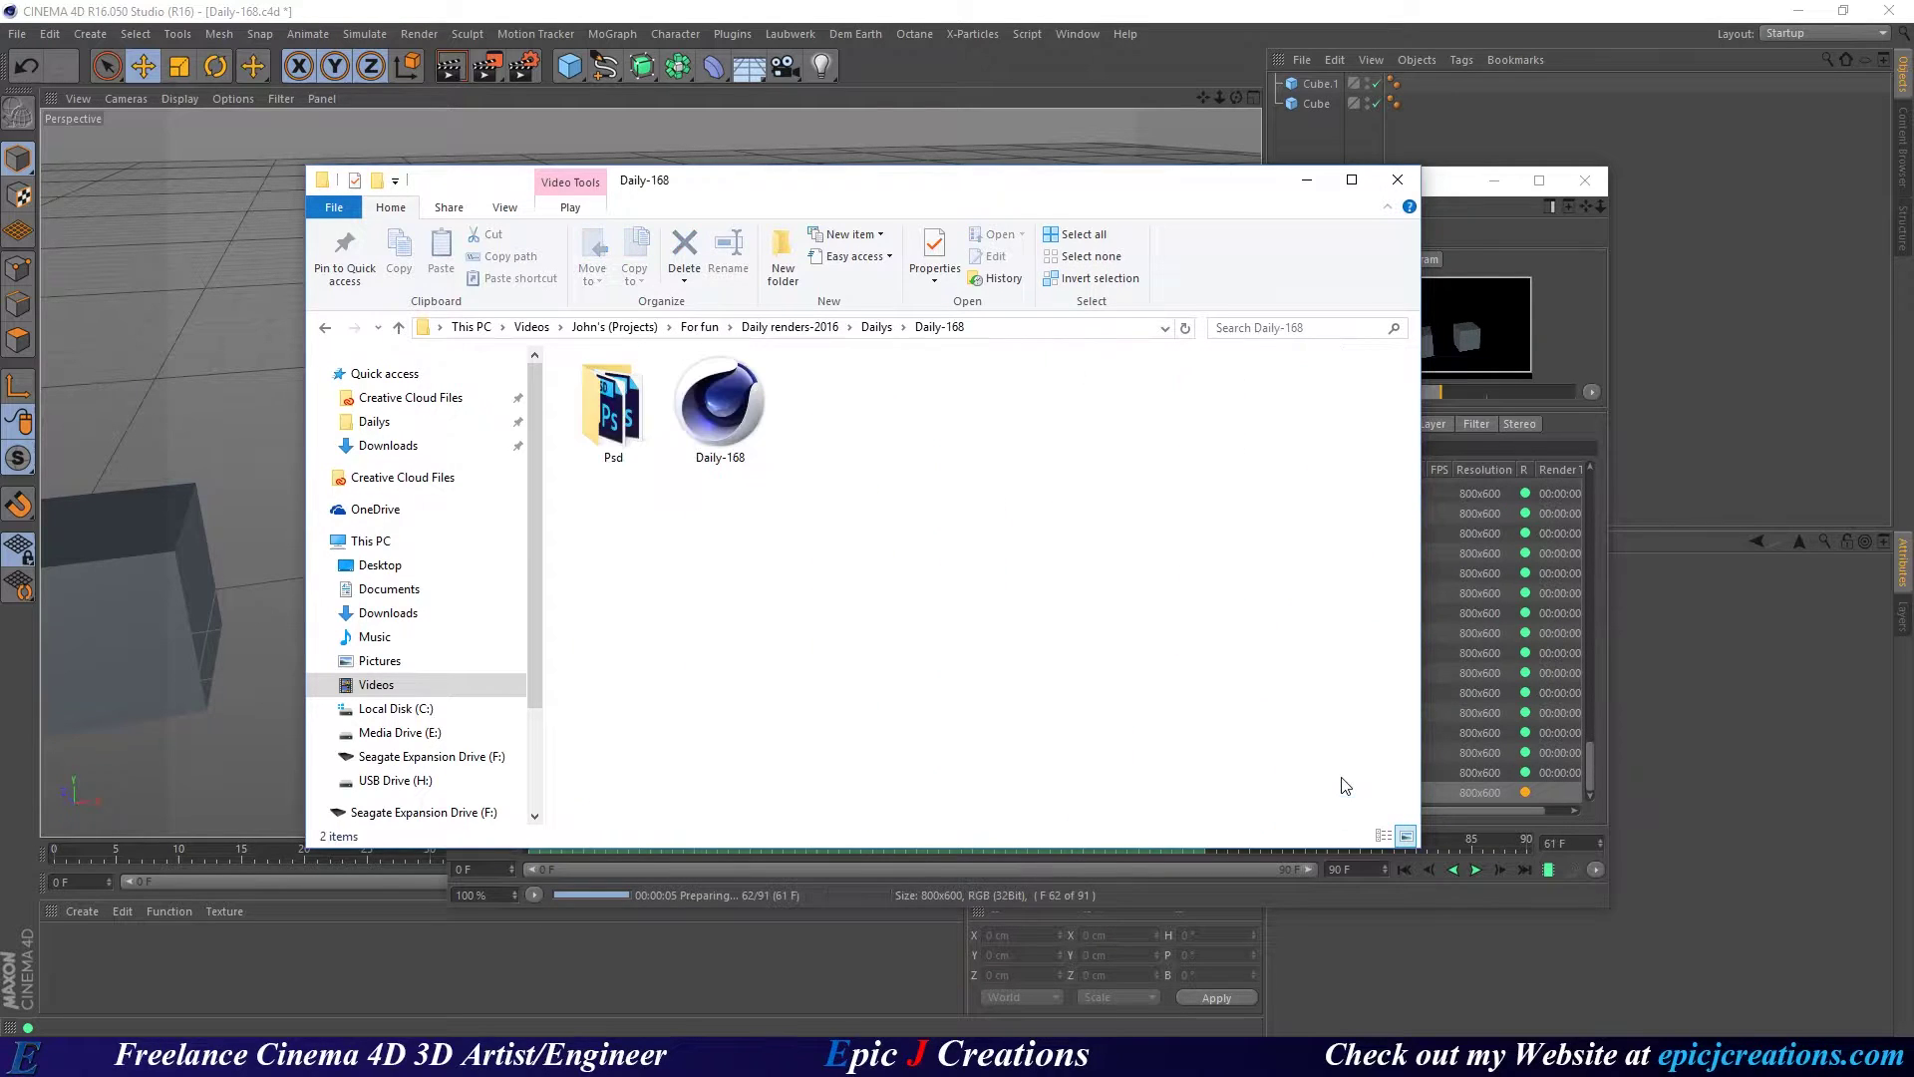
pyautogui.doubleClick(614, 403)
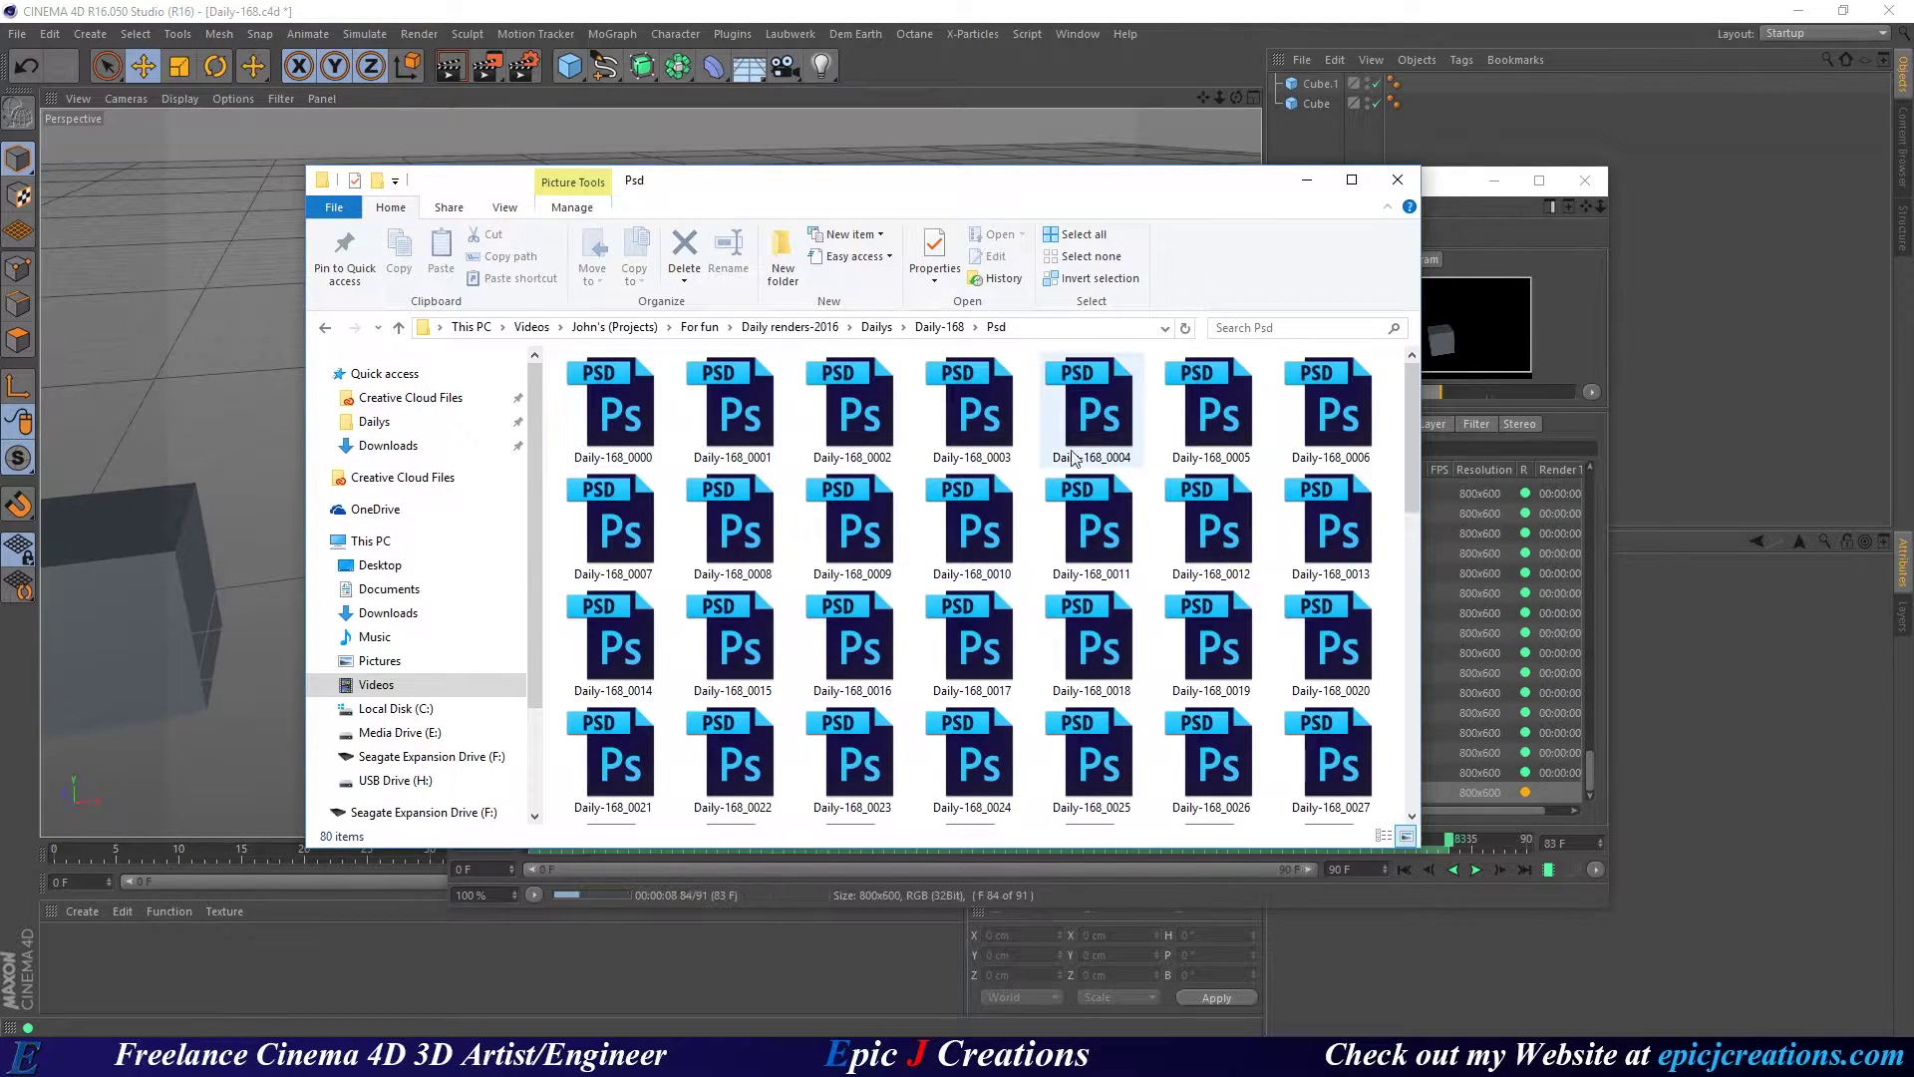
pyautogui.click(937, 327)
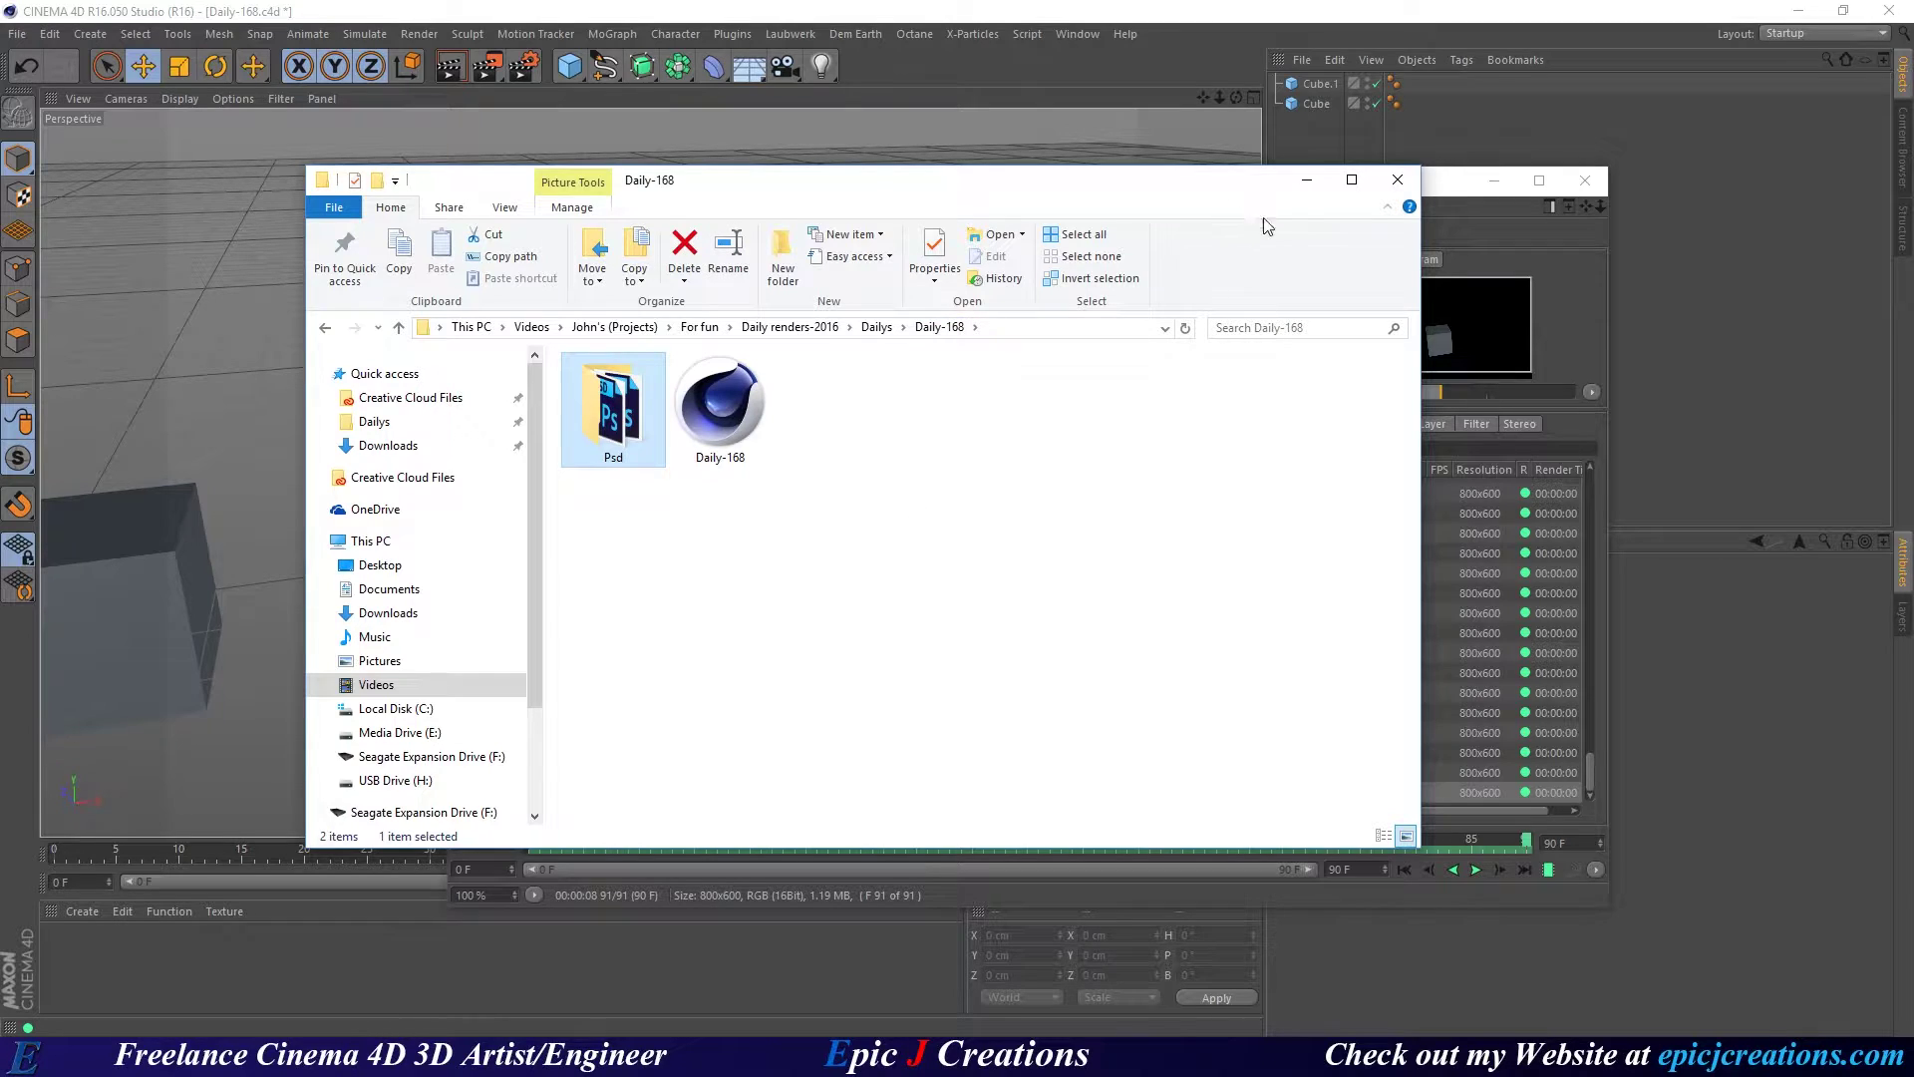
# Return to the Picture Viewer and scrub back through the rendered frames to frame 54.
pyautogui.moveTo(1455, 184); pyautogui.dragTo(1513, 177)
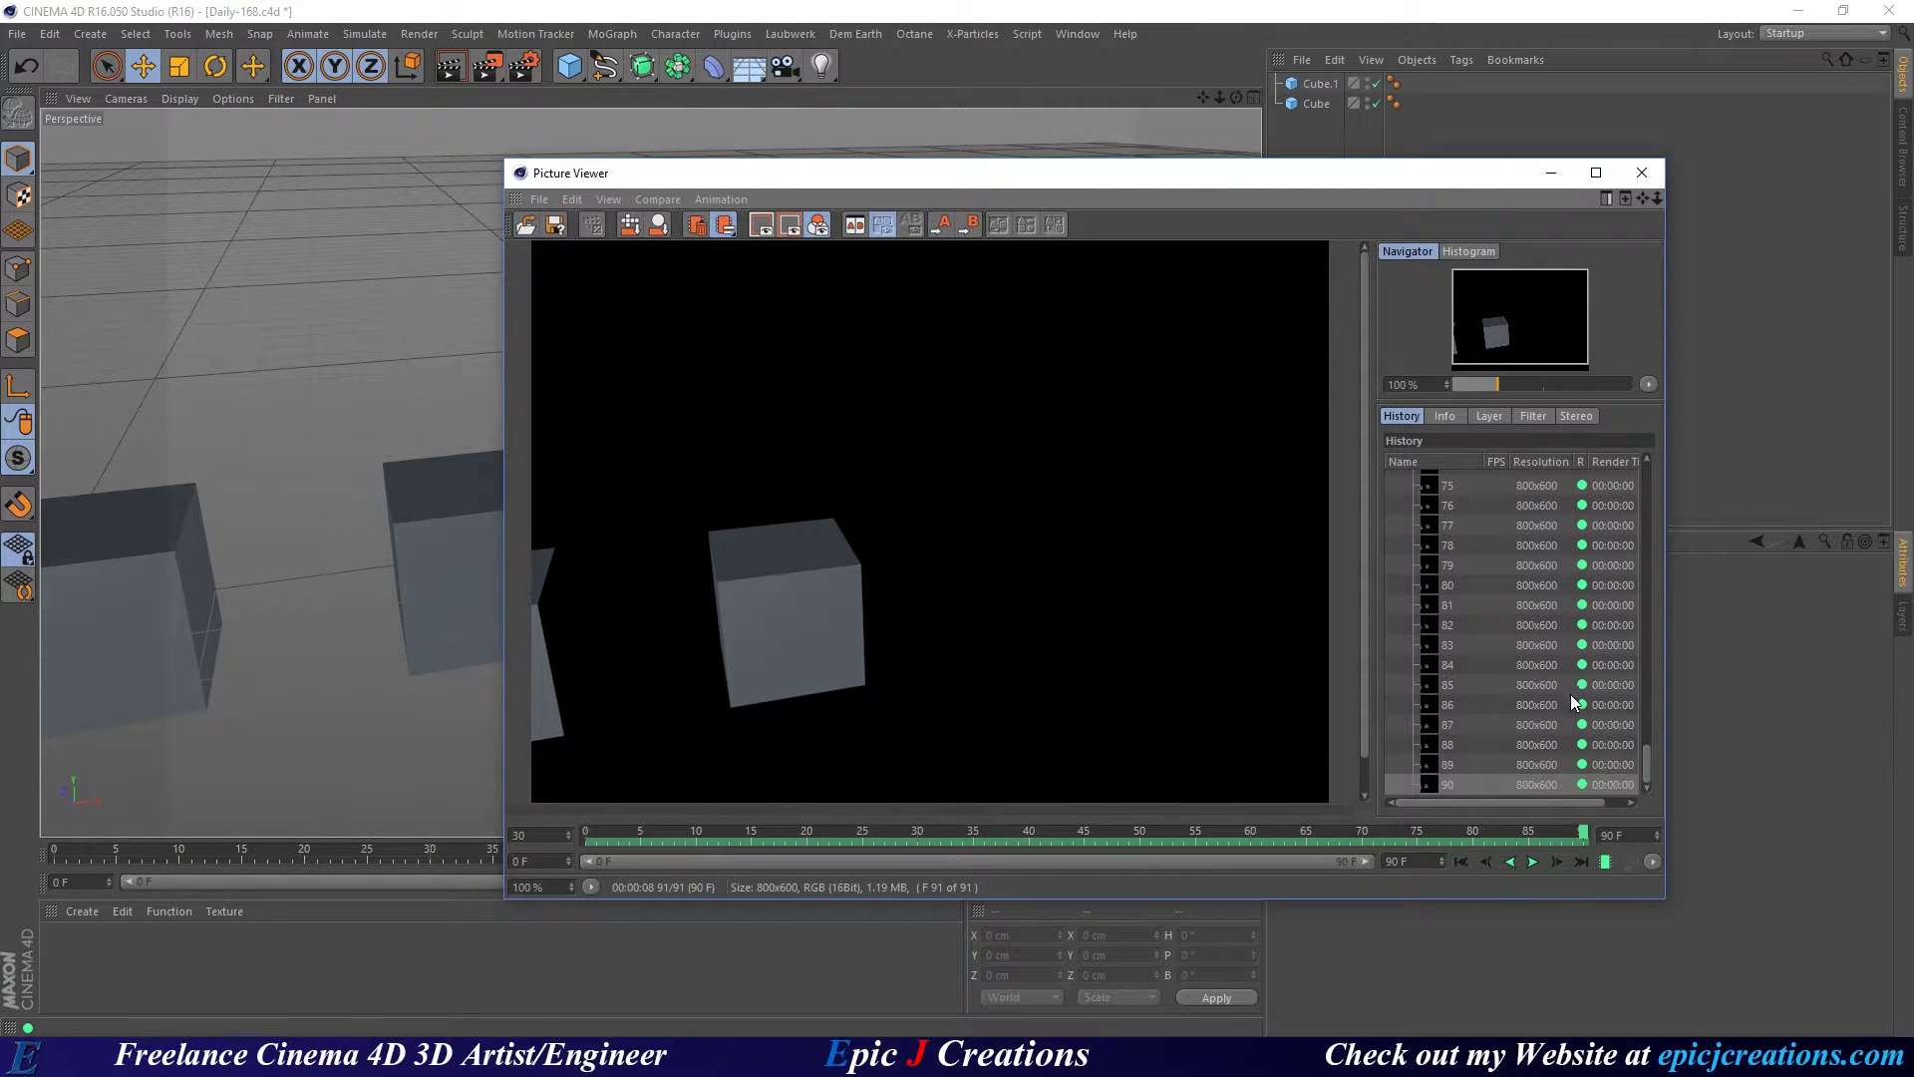
pyautogui.moveTo(1452, 832); pyautogui.dragTo(1189, 816)
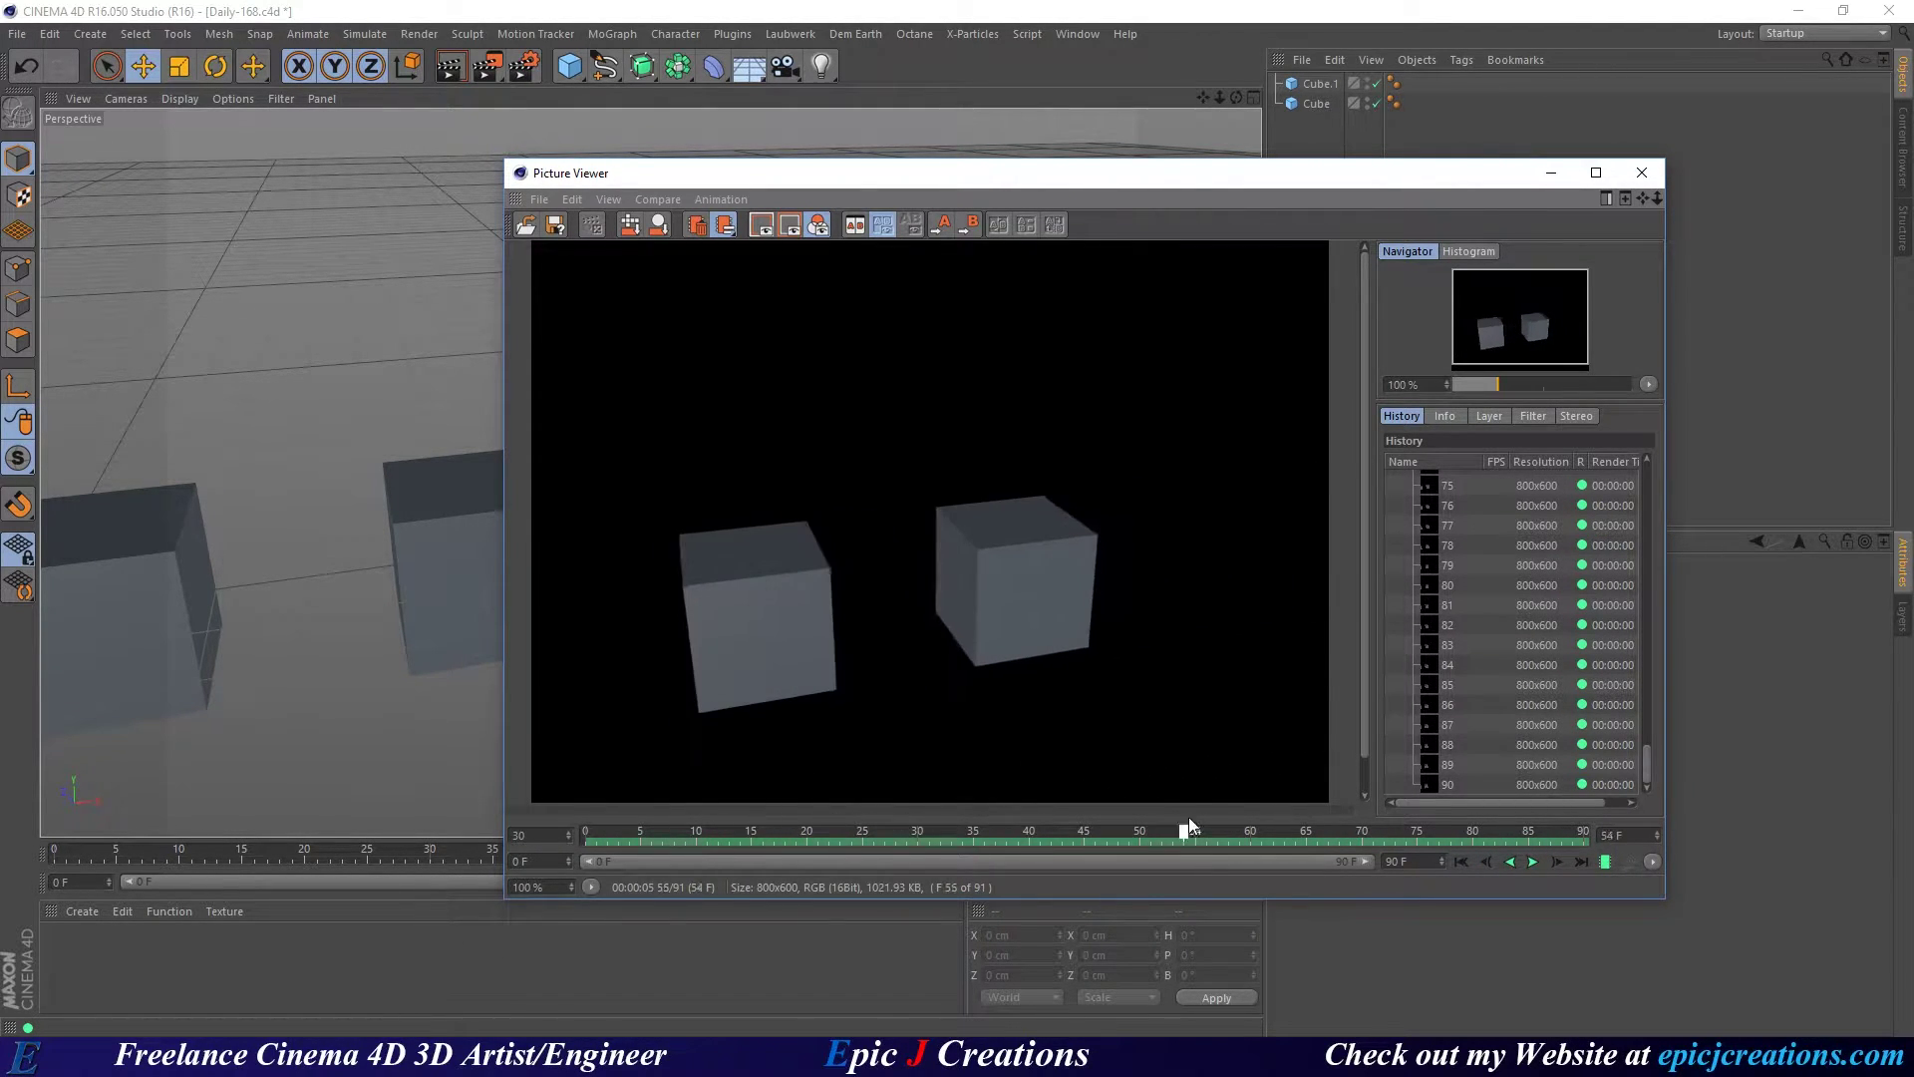
# Quit Cinema 4D, saving the changes to Daily-168.c4d, and go up to the Dailys folder in File Explorer.
pyautogui.click(1640, 179)
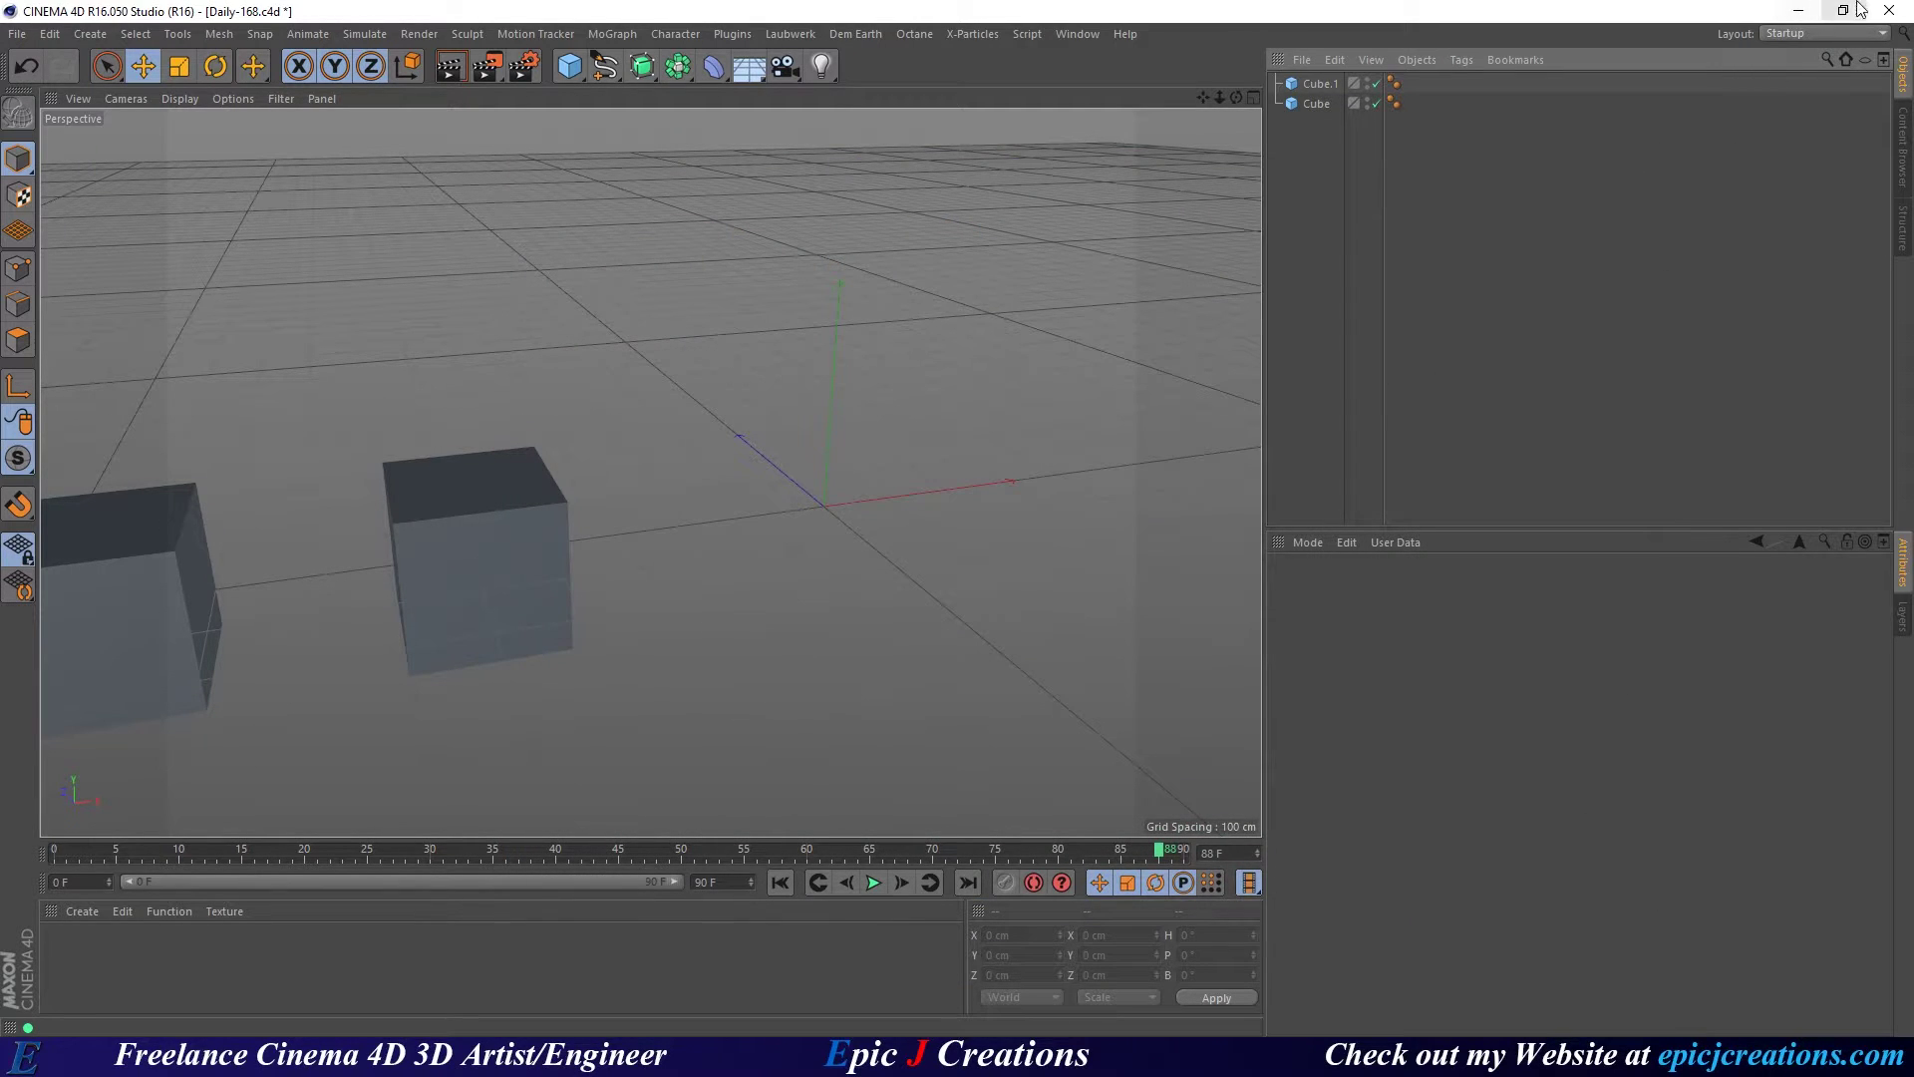
pyautogui.click(1889, 10)
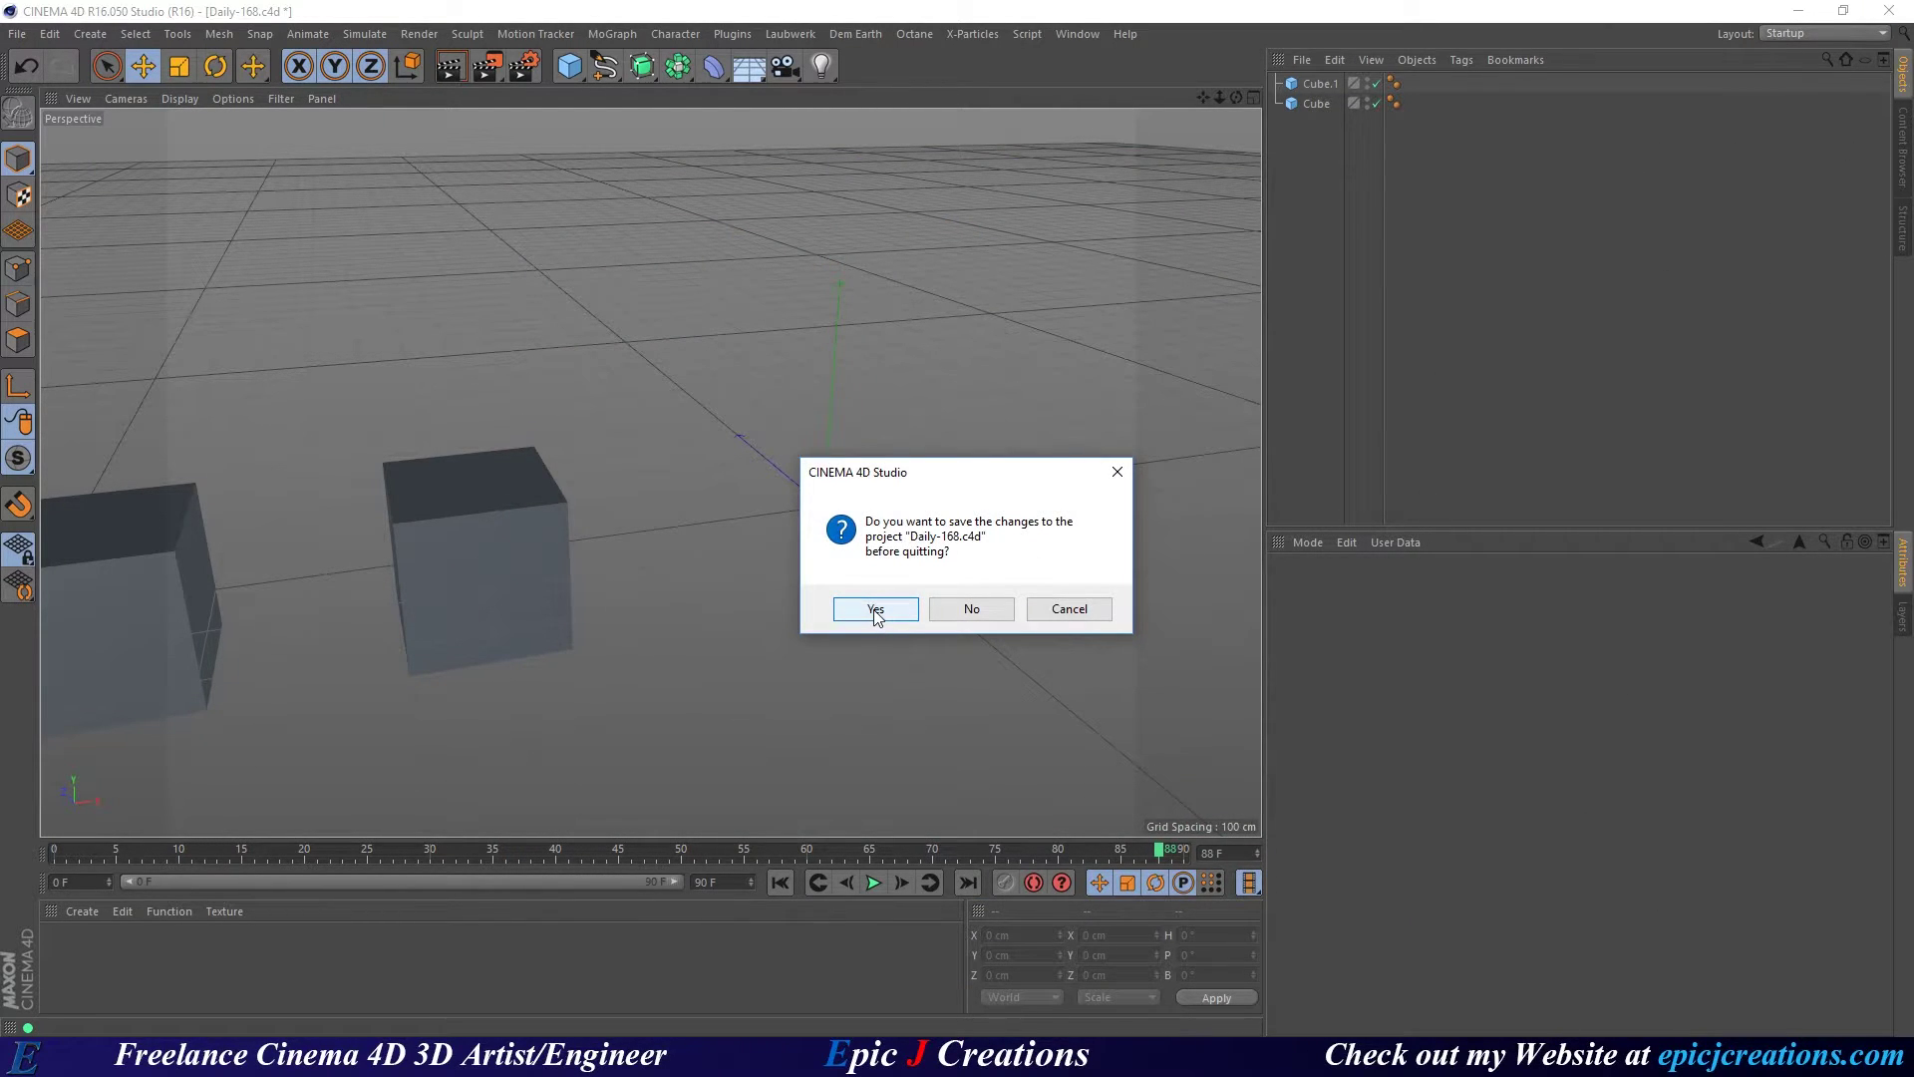
pyautogui.click(875, 610)
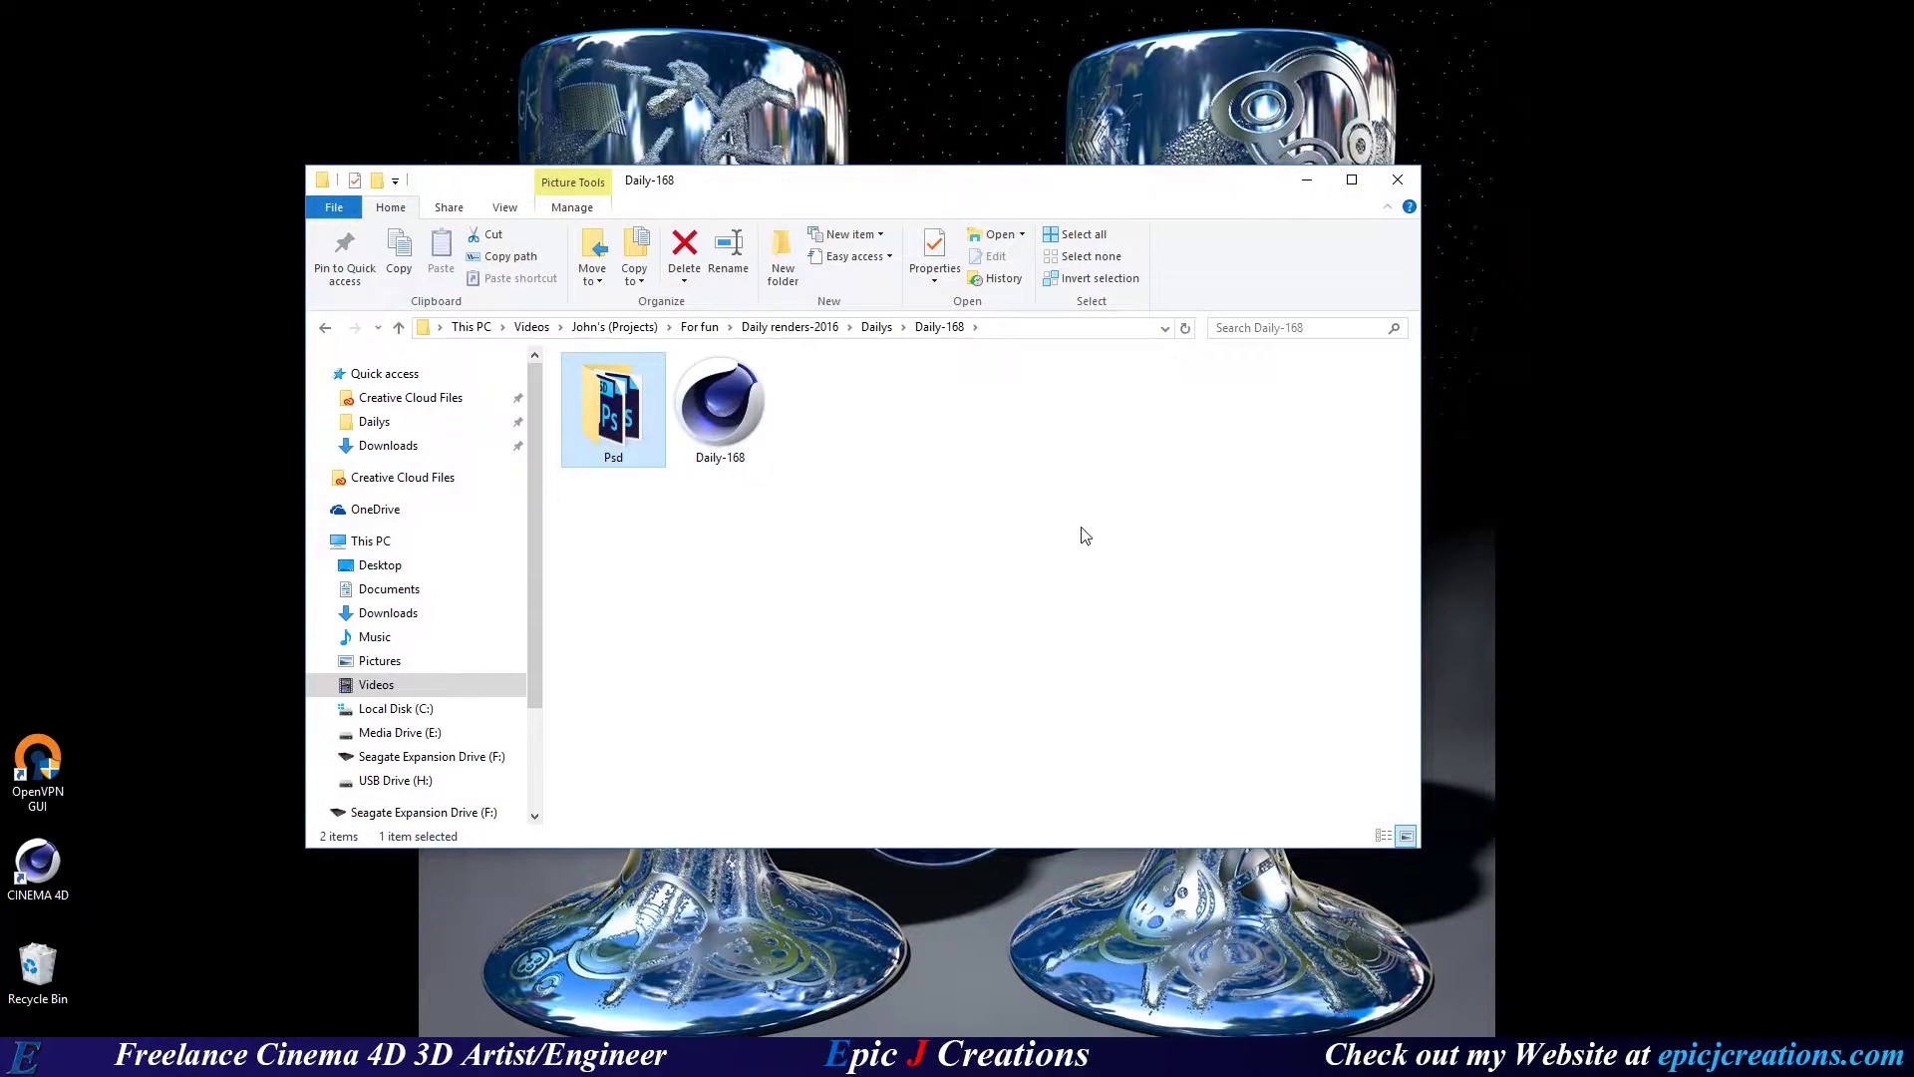
pyautogui.click(876, 327)
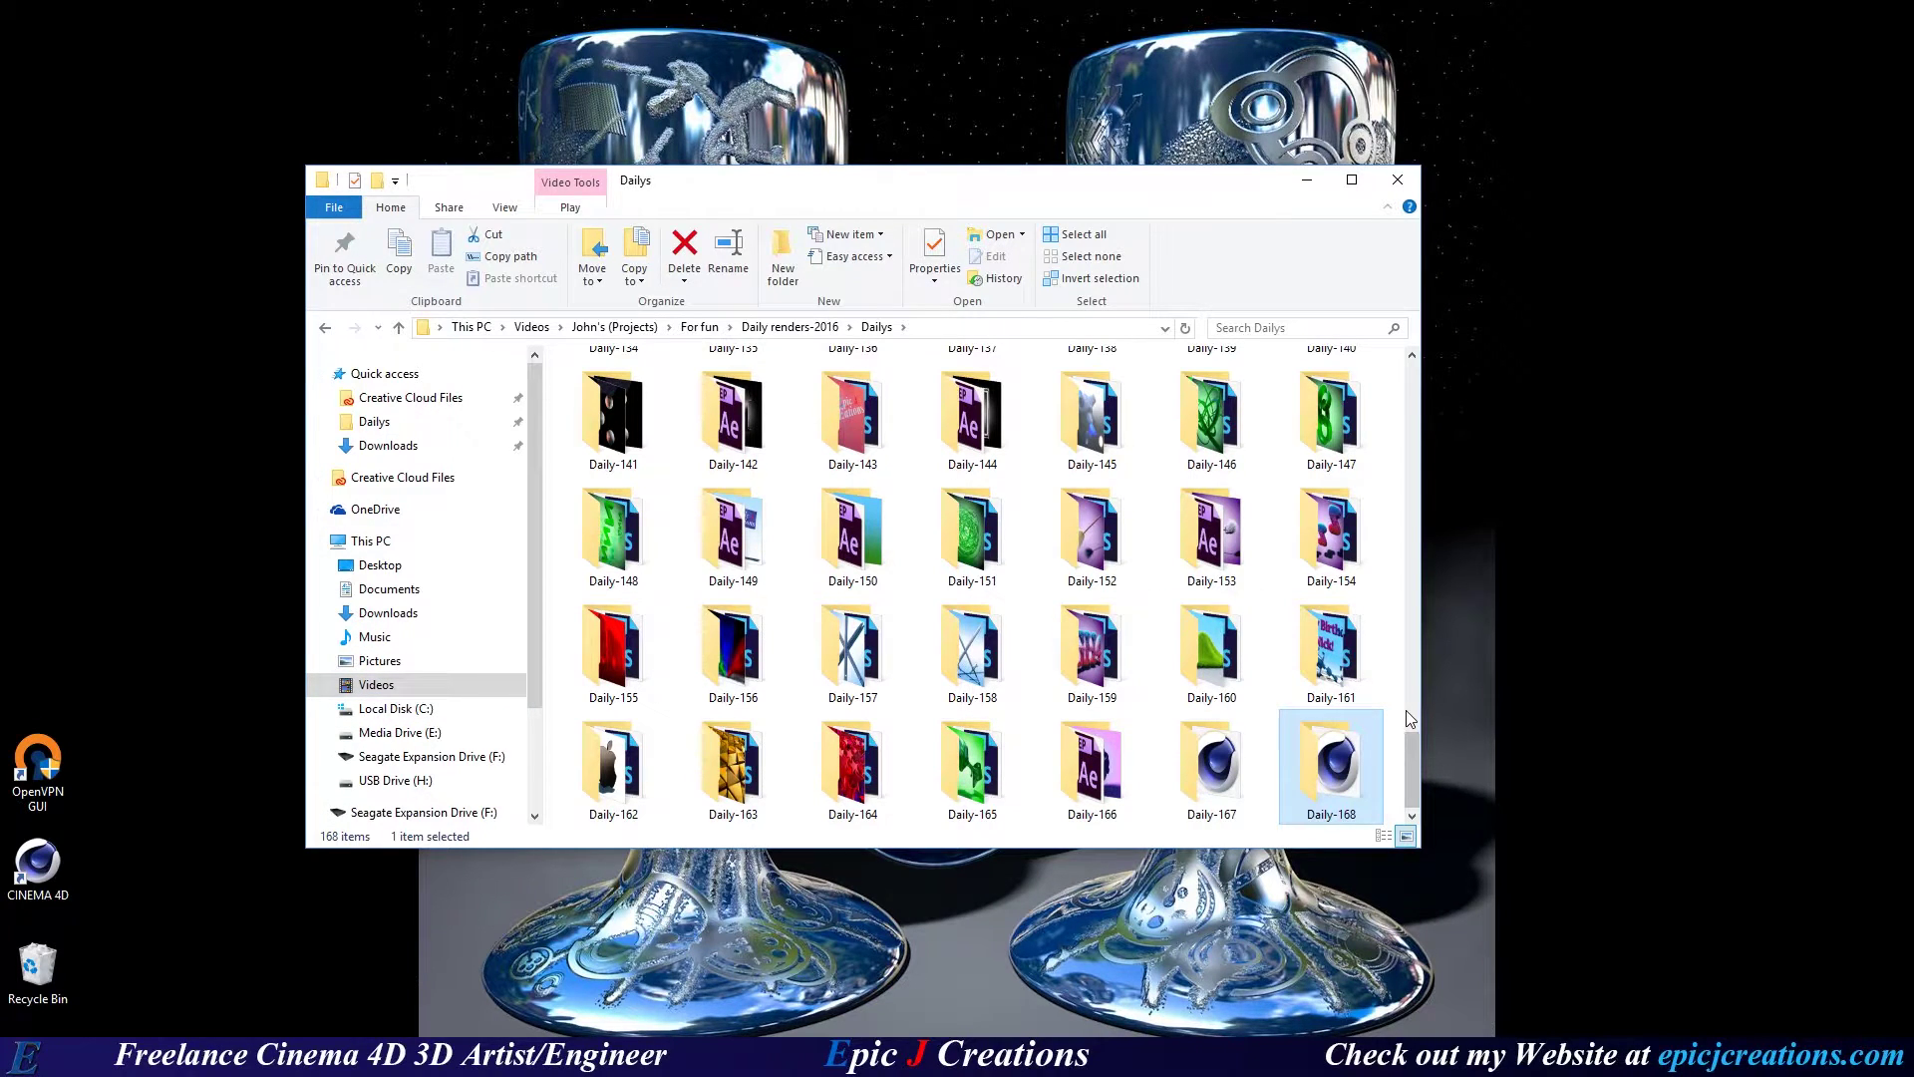
pyautogui.moveTo(1364, 728)
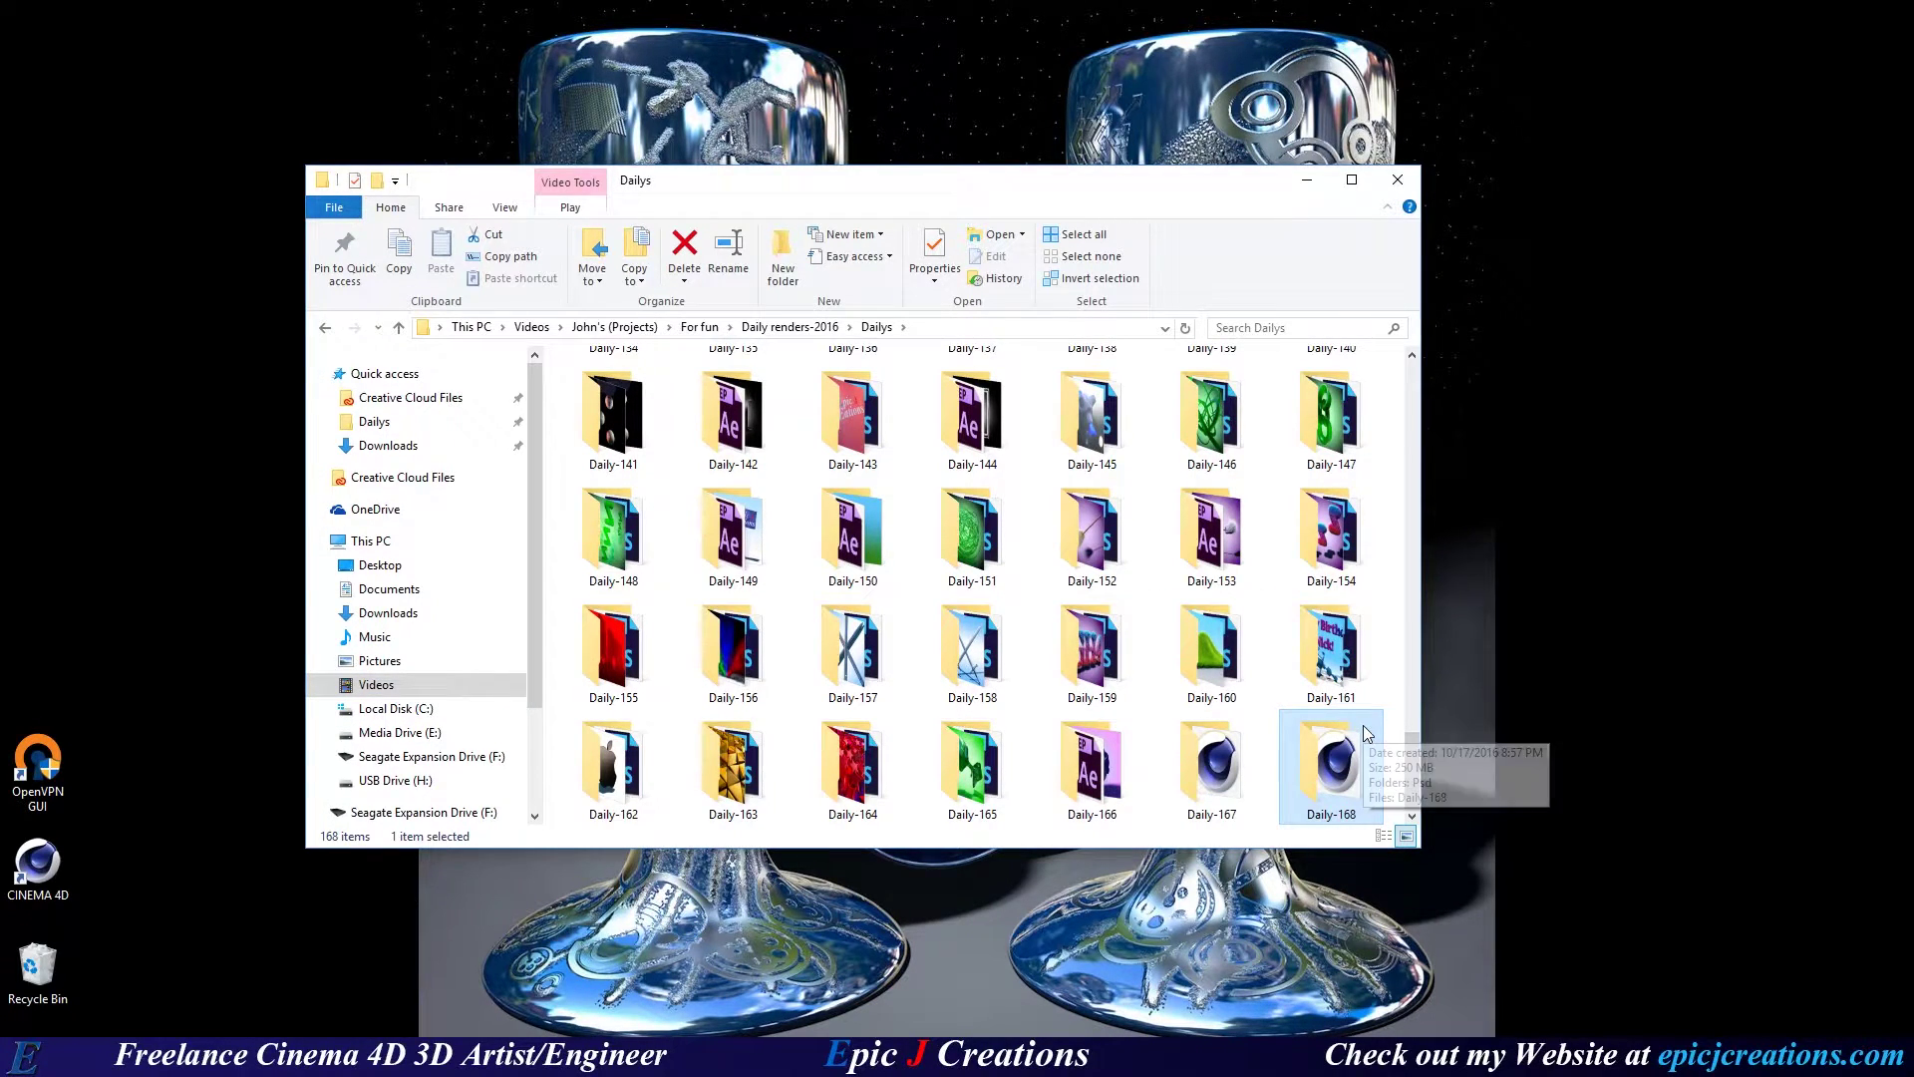
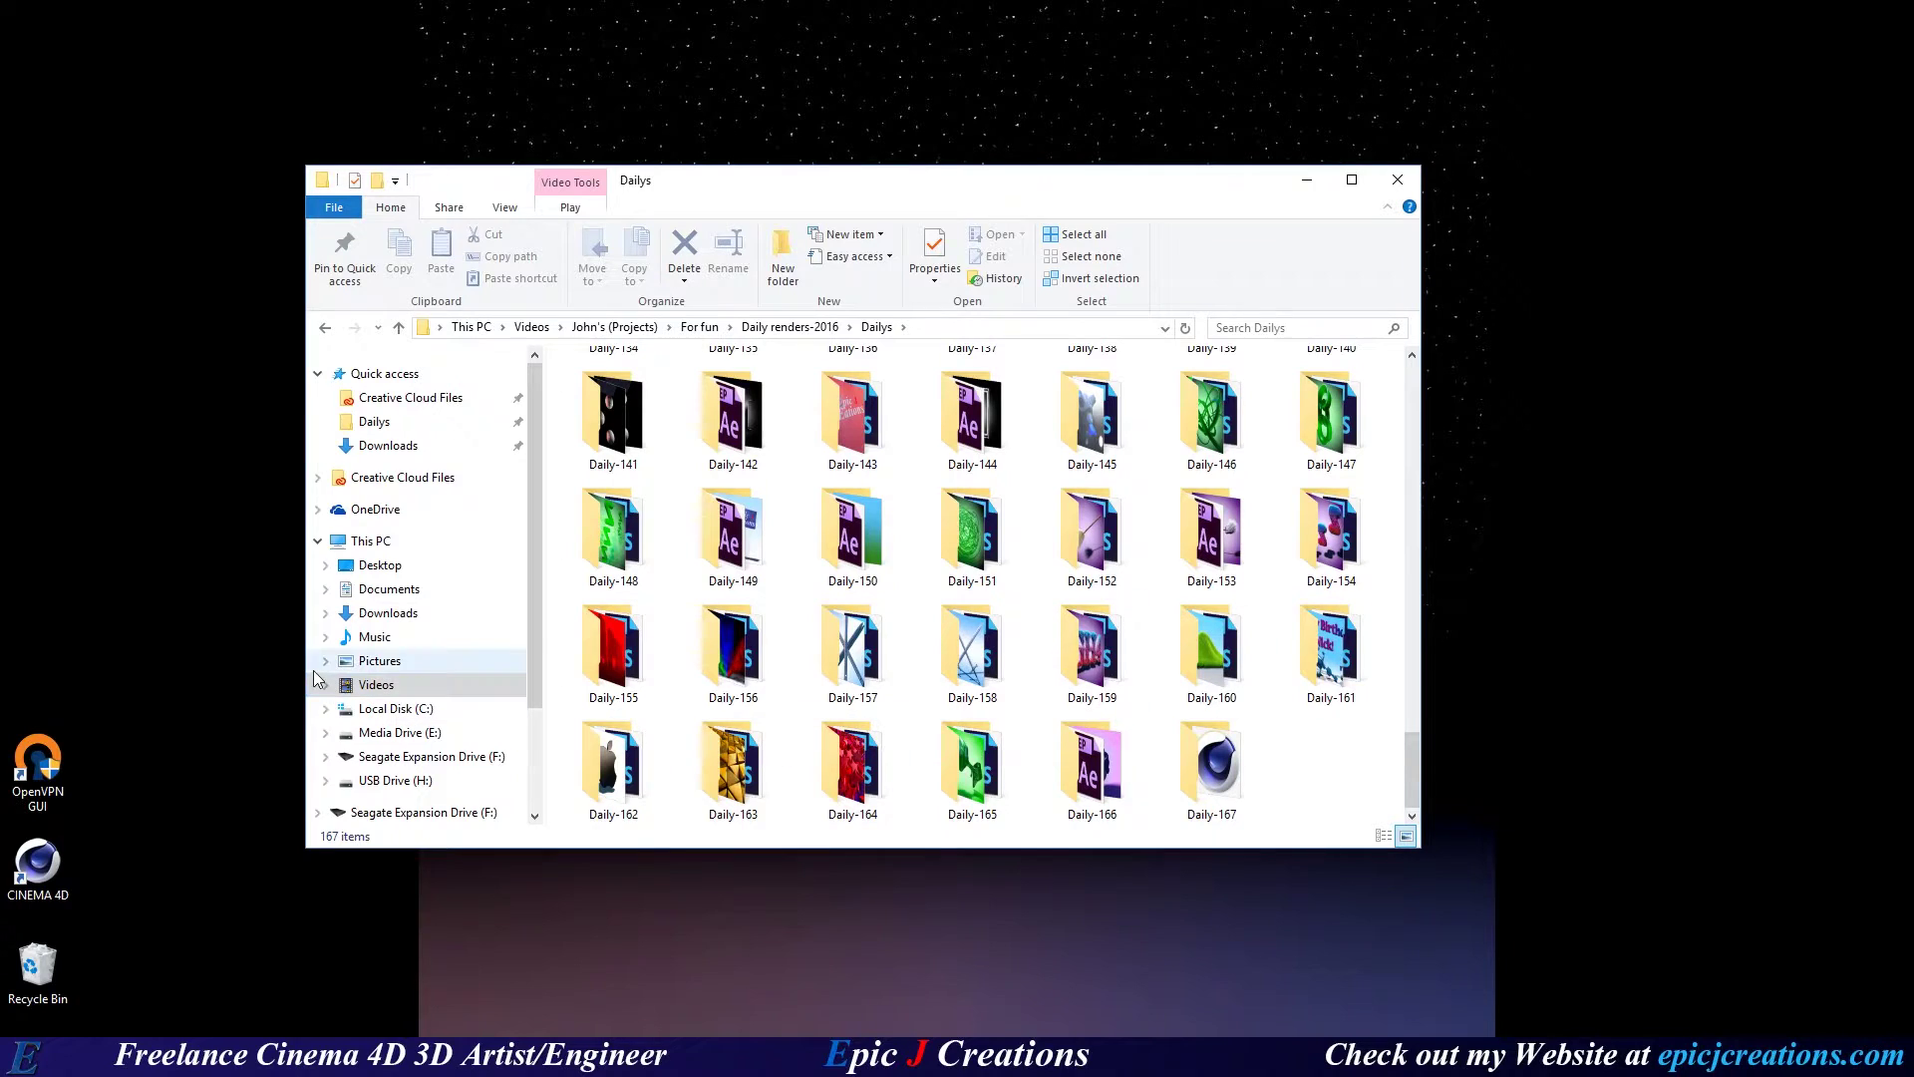
# Look through the Local Disk (C:) and Videos folders, and return to the Dailys folder.
pyautogui.click(417, 709)
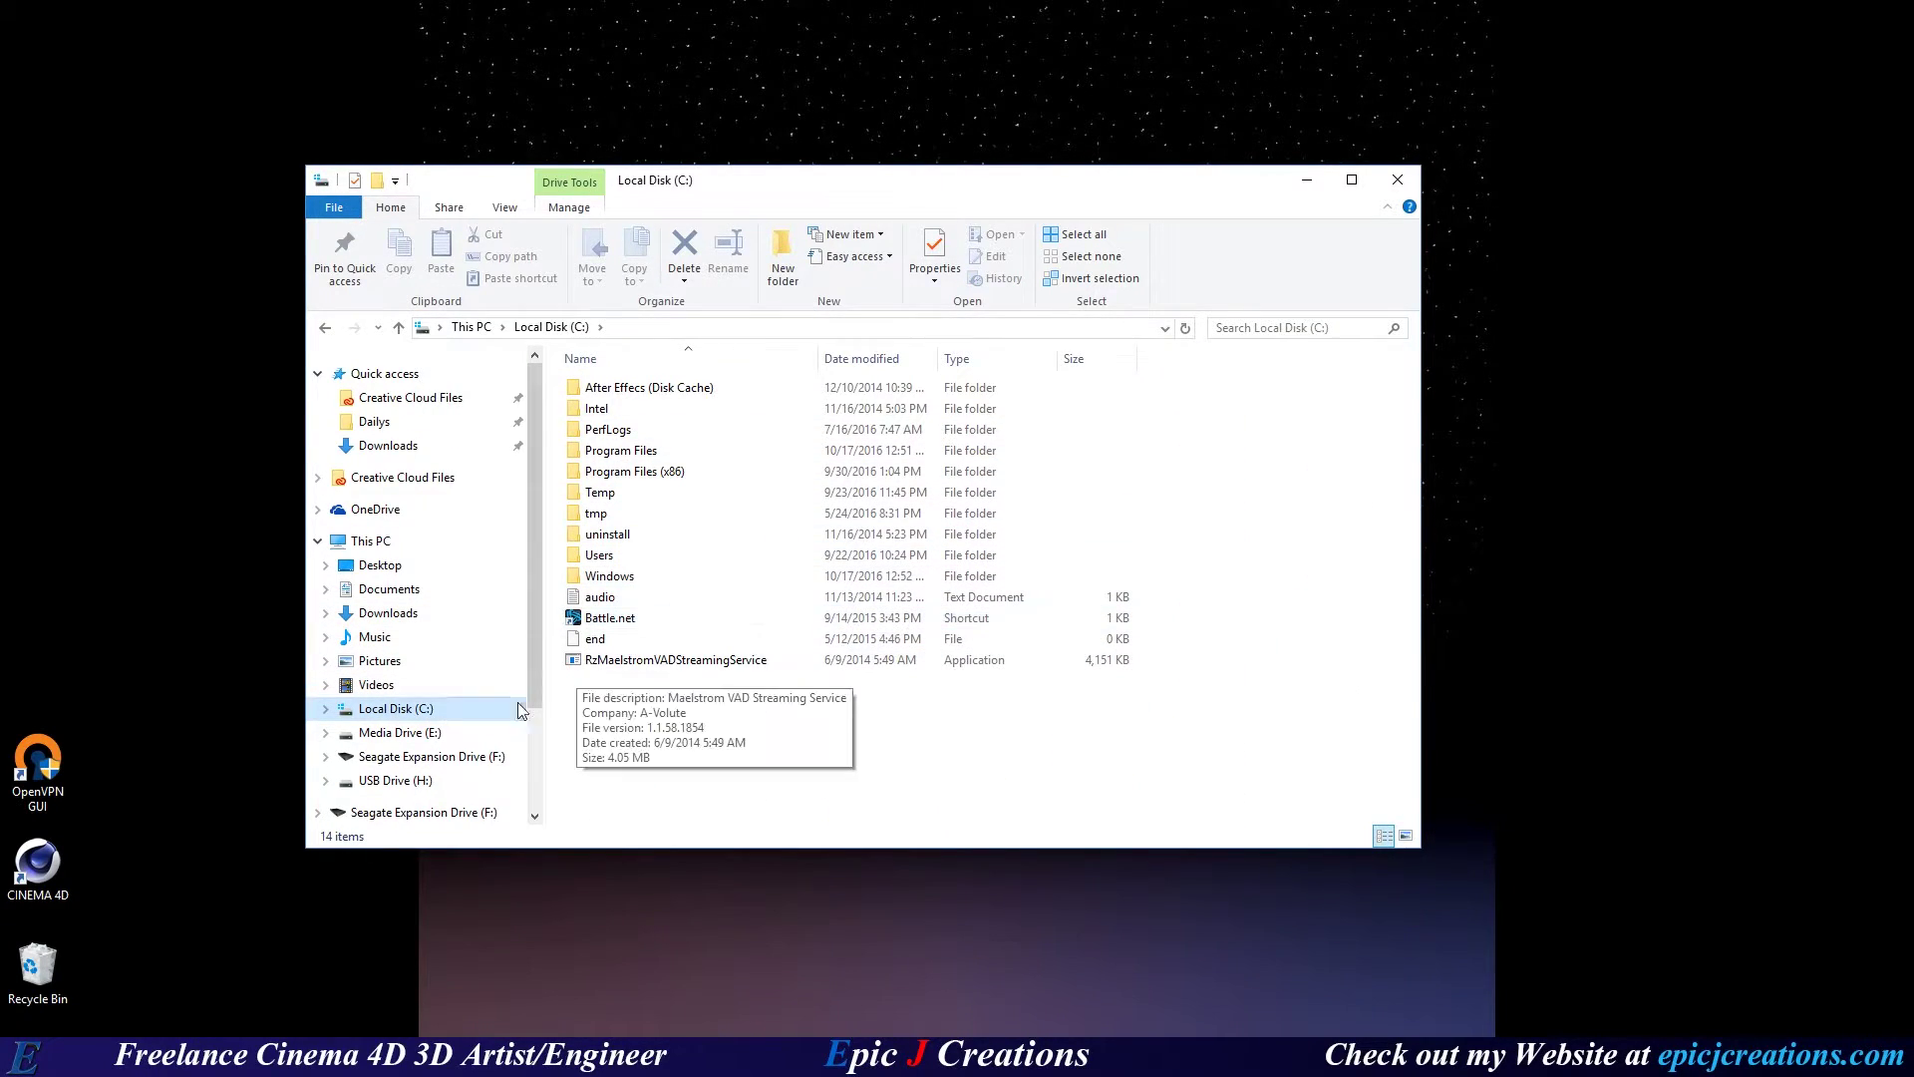
pyautogui.click(399, 685)
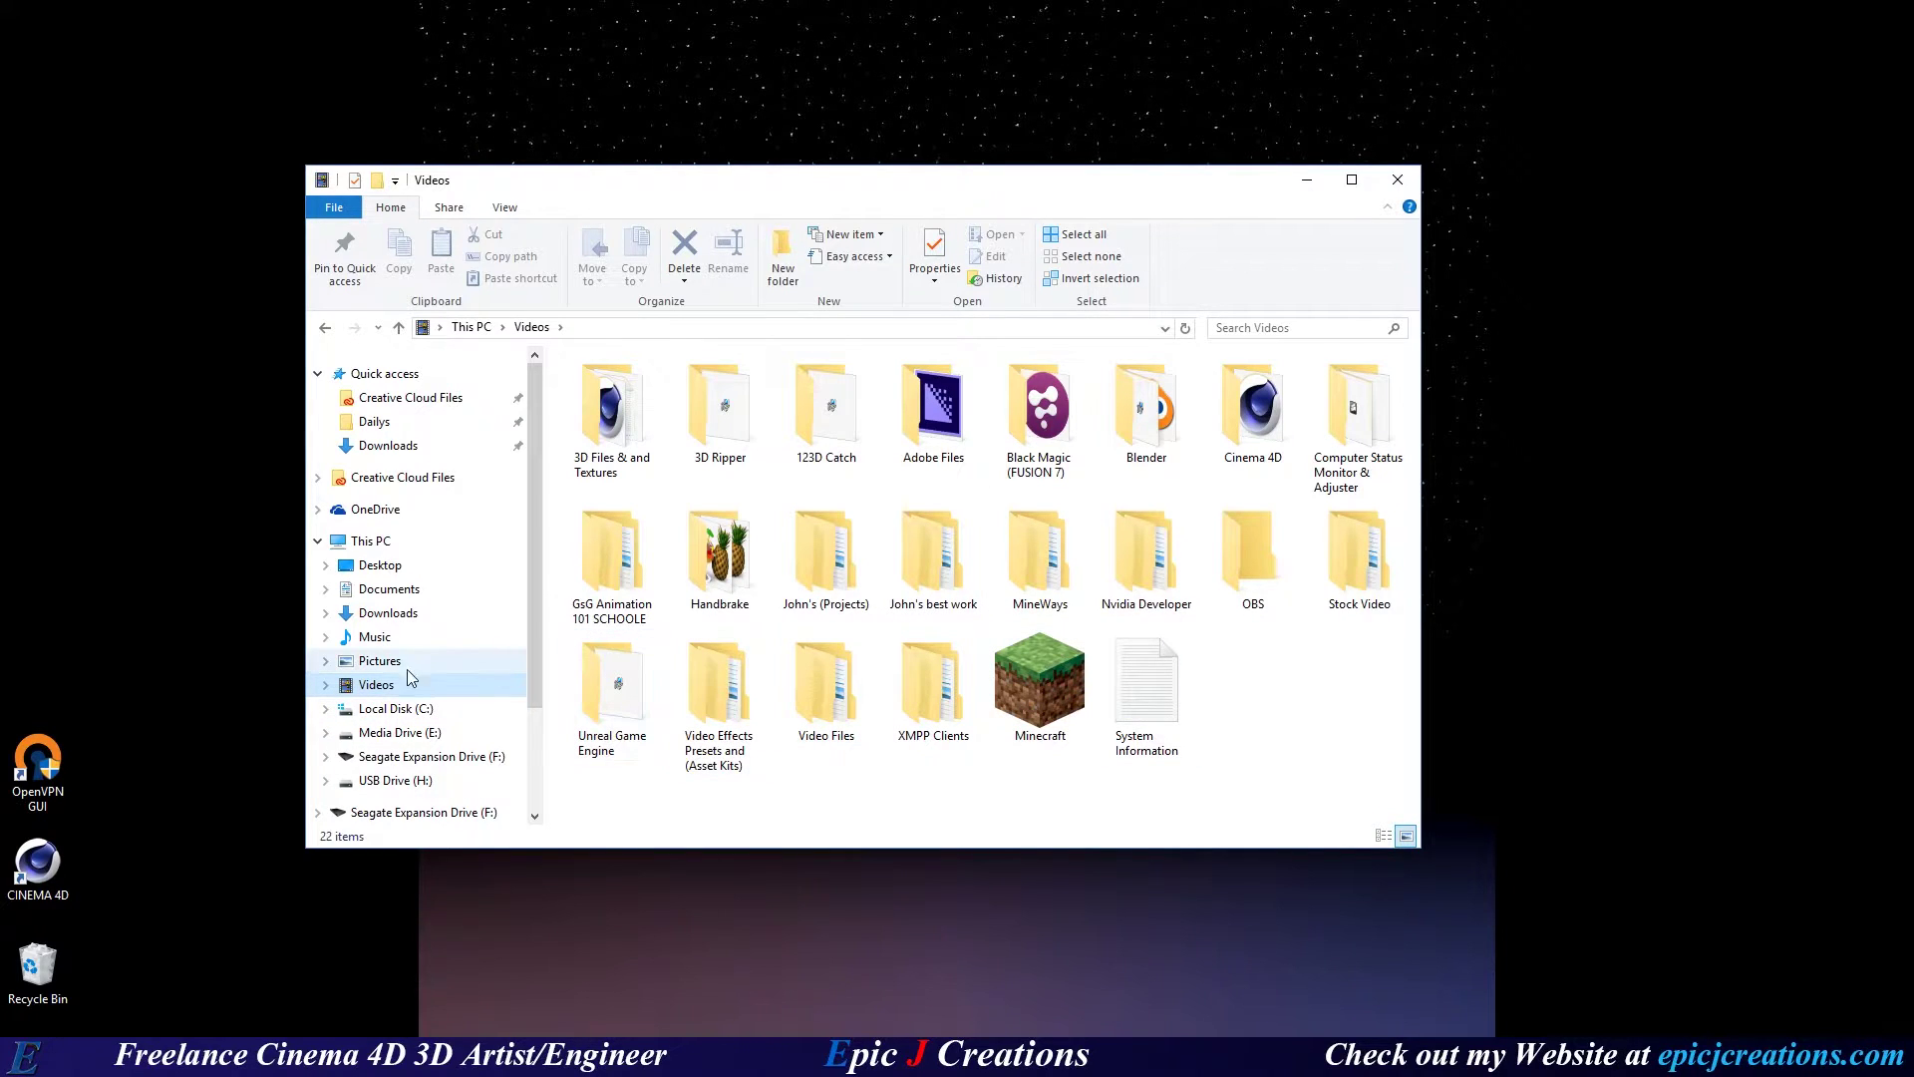
pyautogui.click(324, 328)
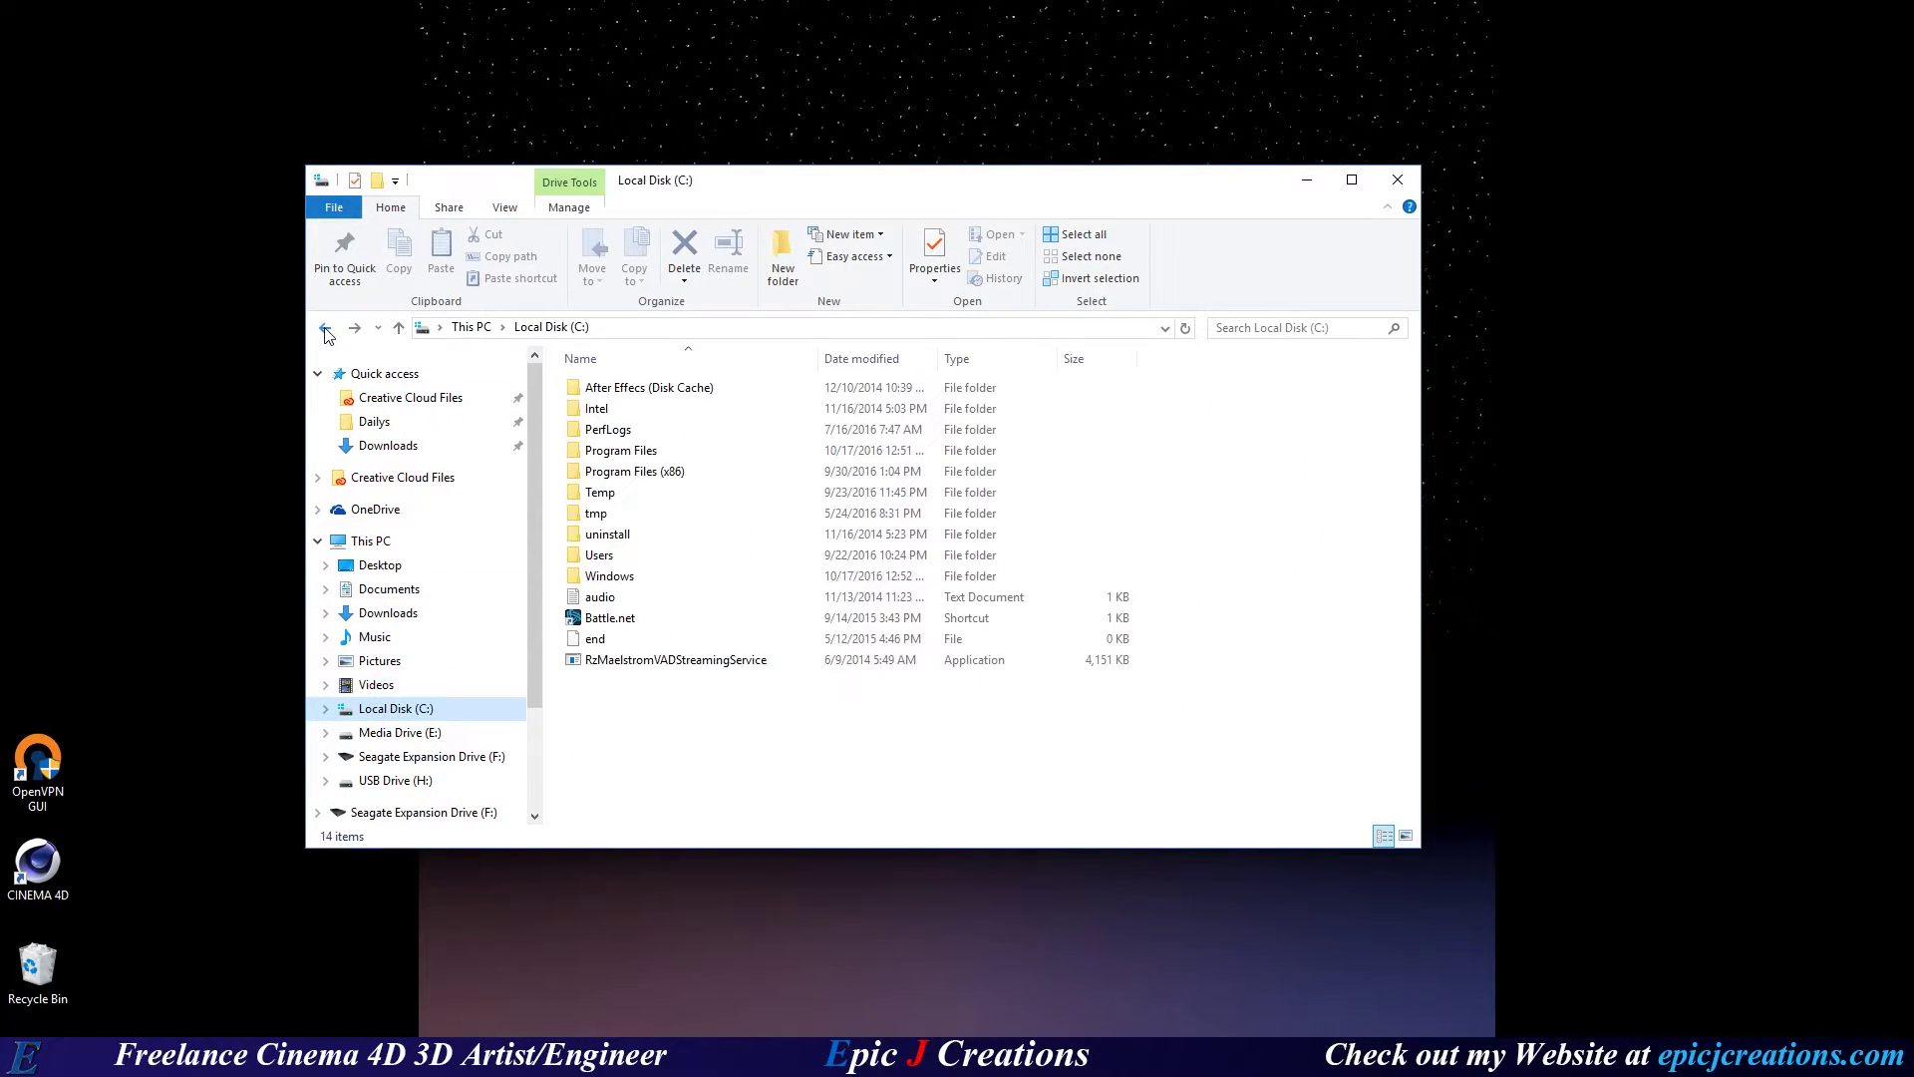
pyautogui.click(324, 328)
# Create a new folder in Dailys with the default name, open it to check its contents, and return to Dailys.
pyautogui.click(1324, 803)
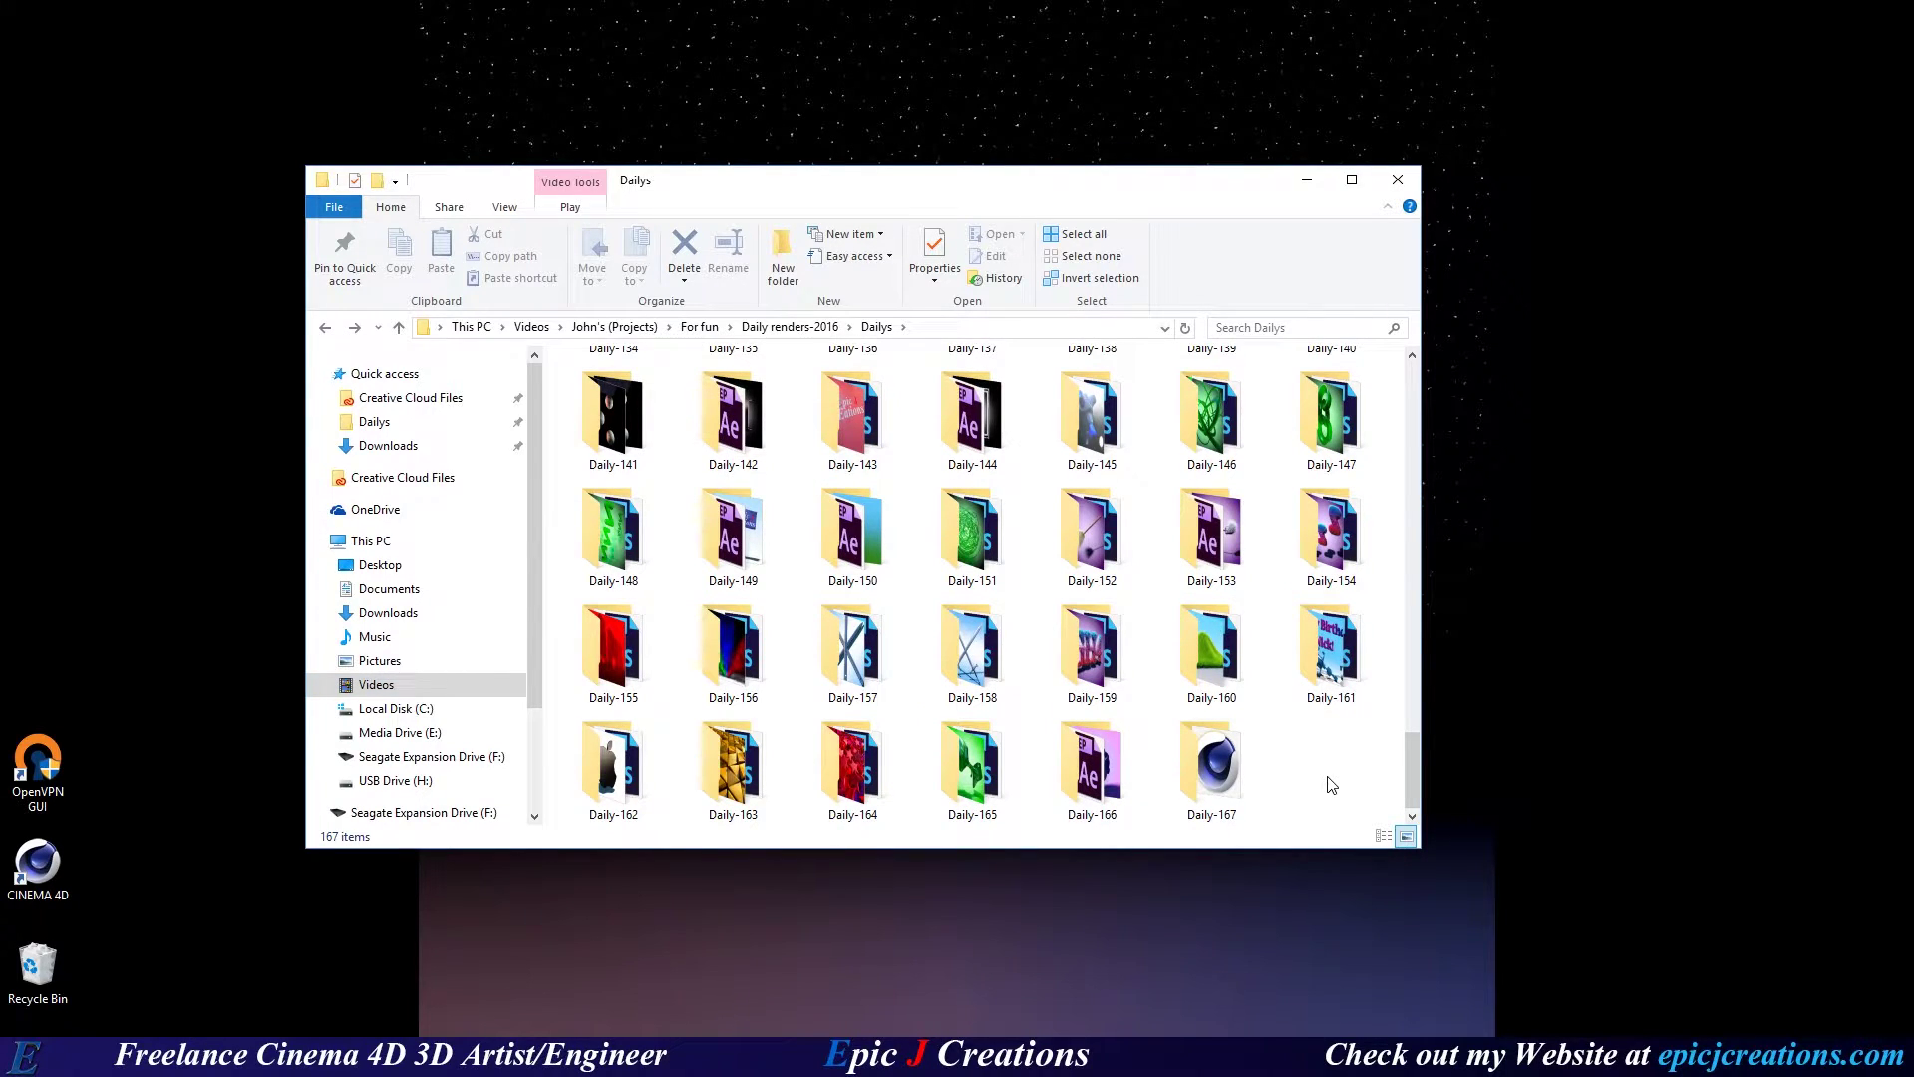
pyautogui.hotkey('ctrl', 'shift', 'n')
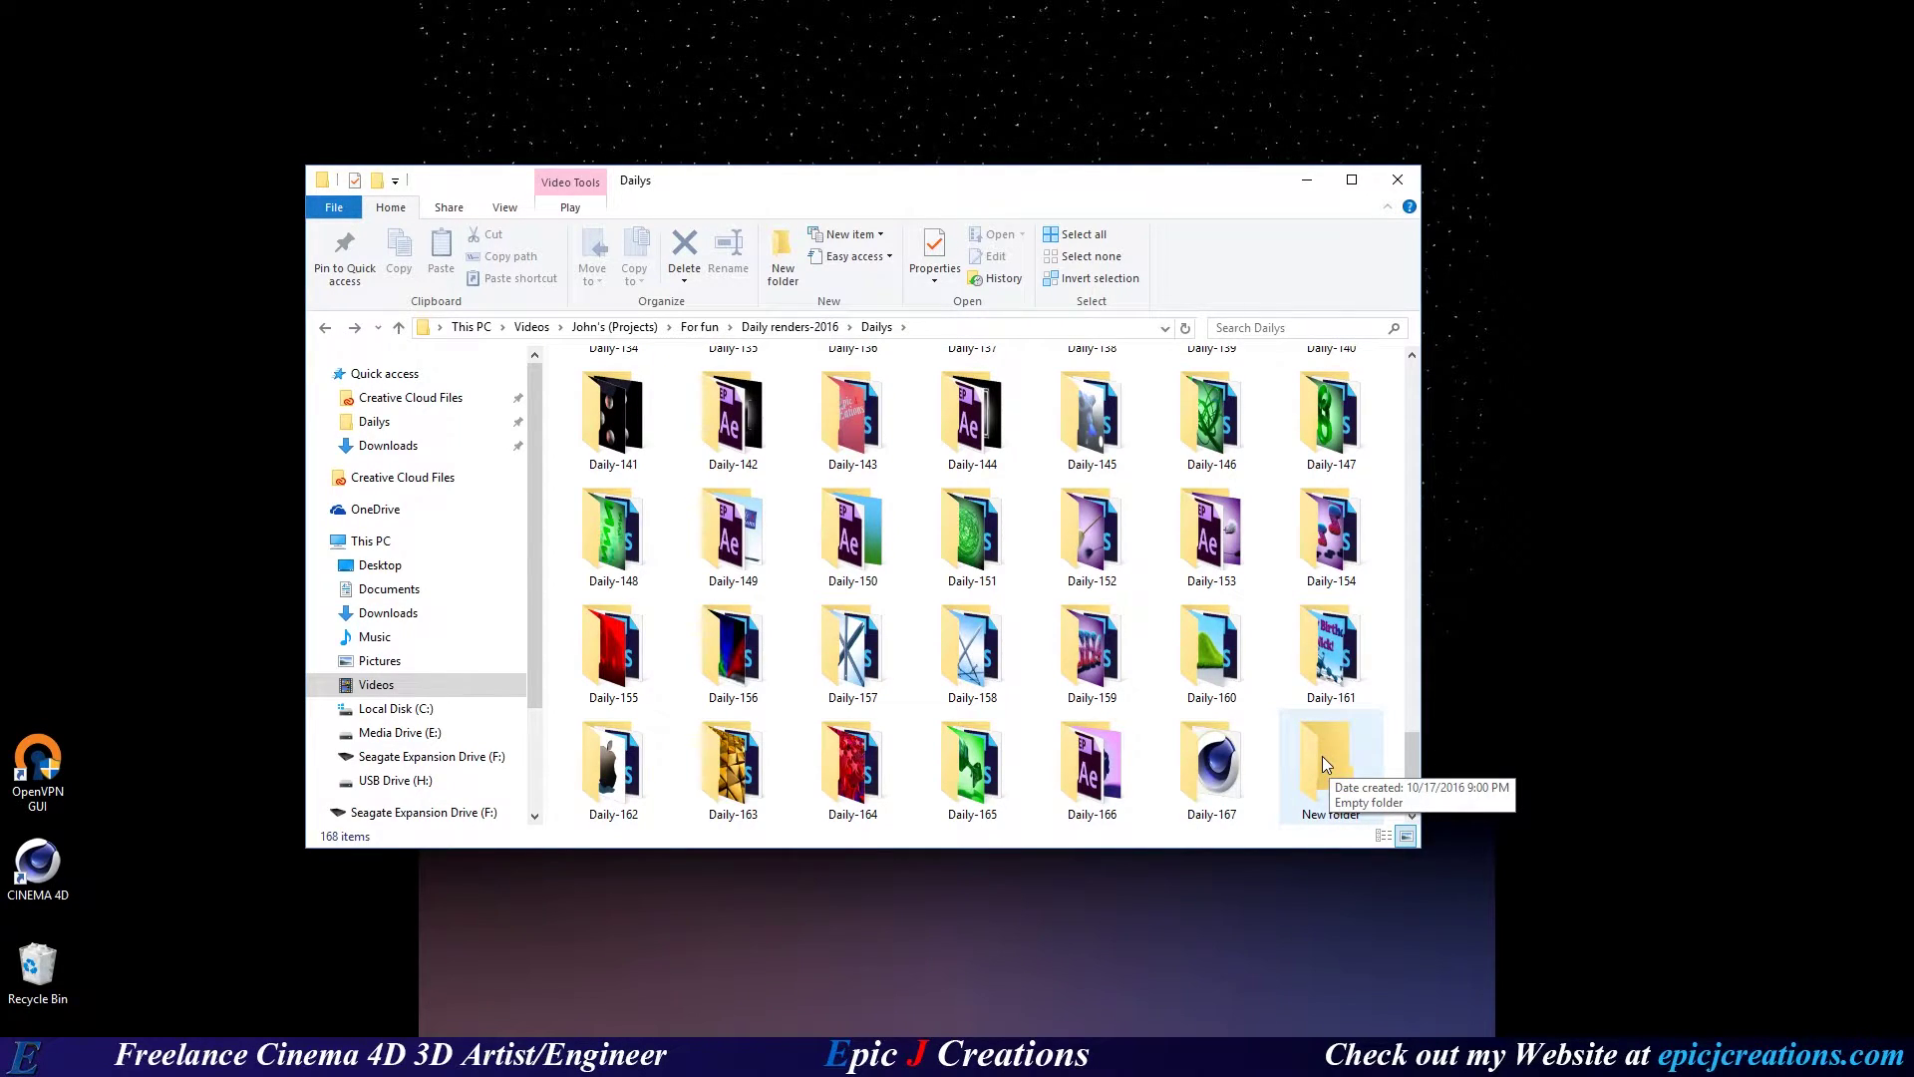
pyautogui.doubleClick(1322, 756)
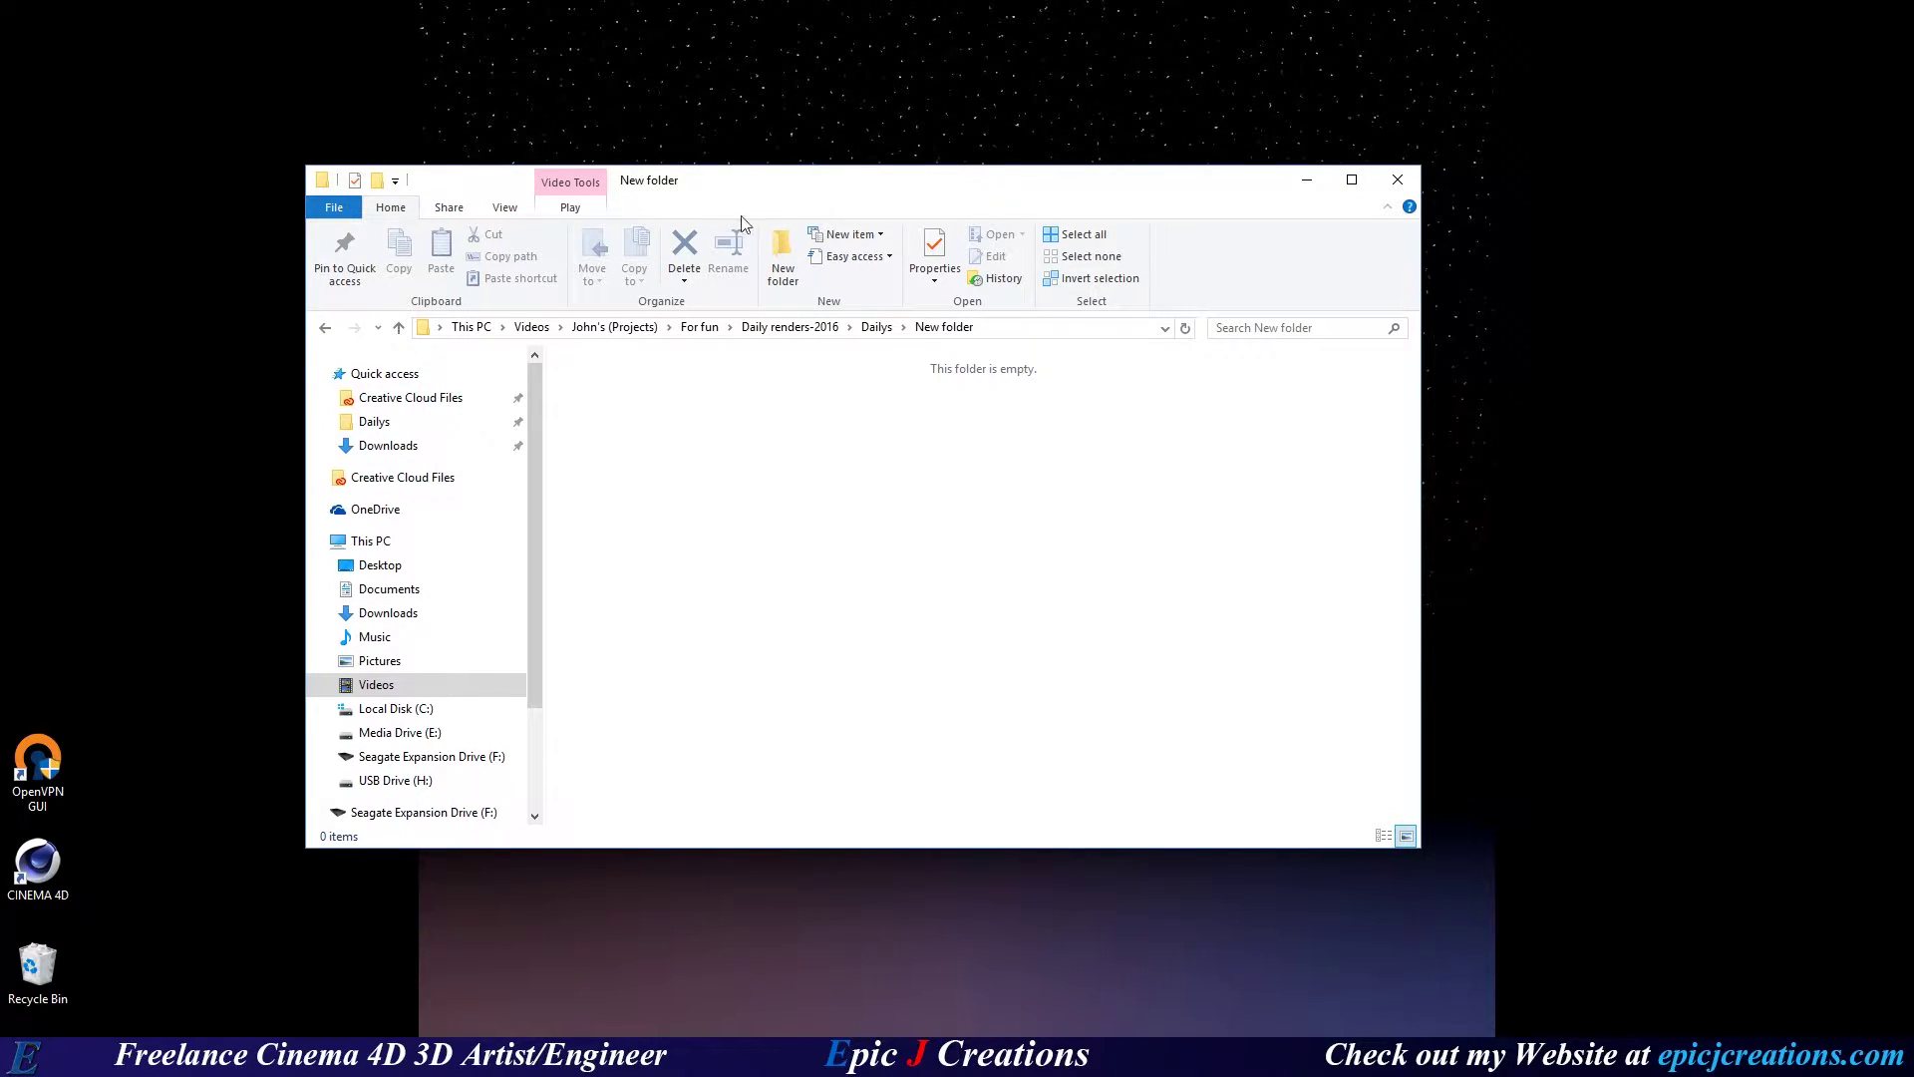
pyautogui.click(877, 329)
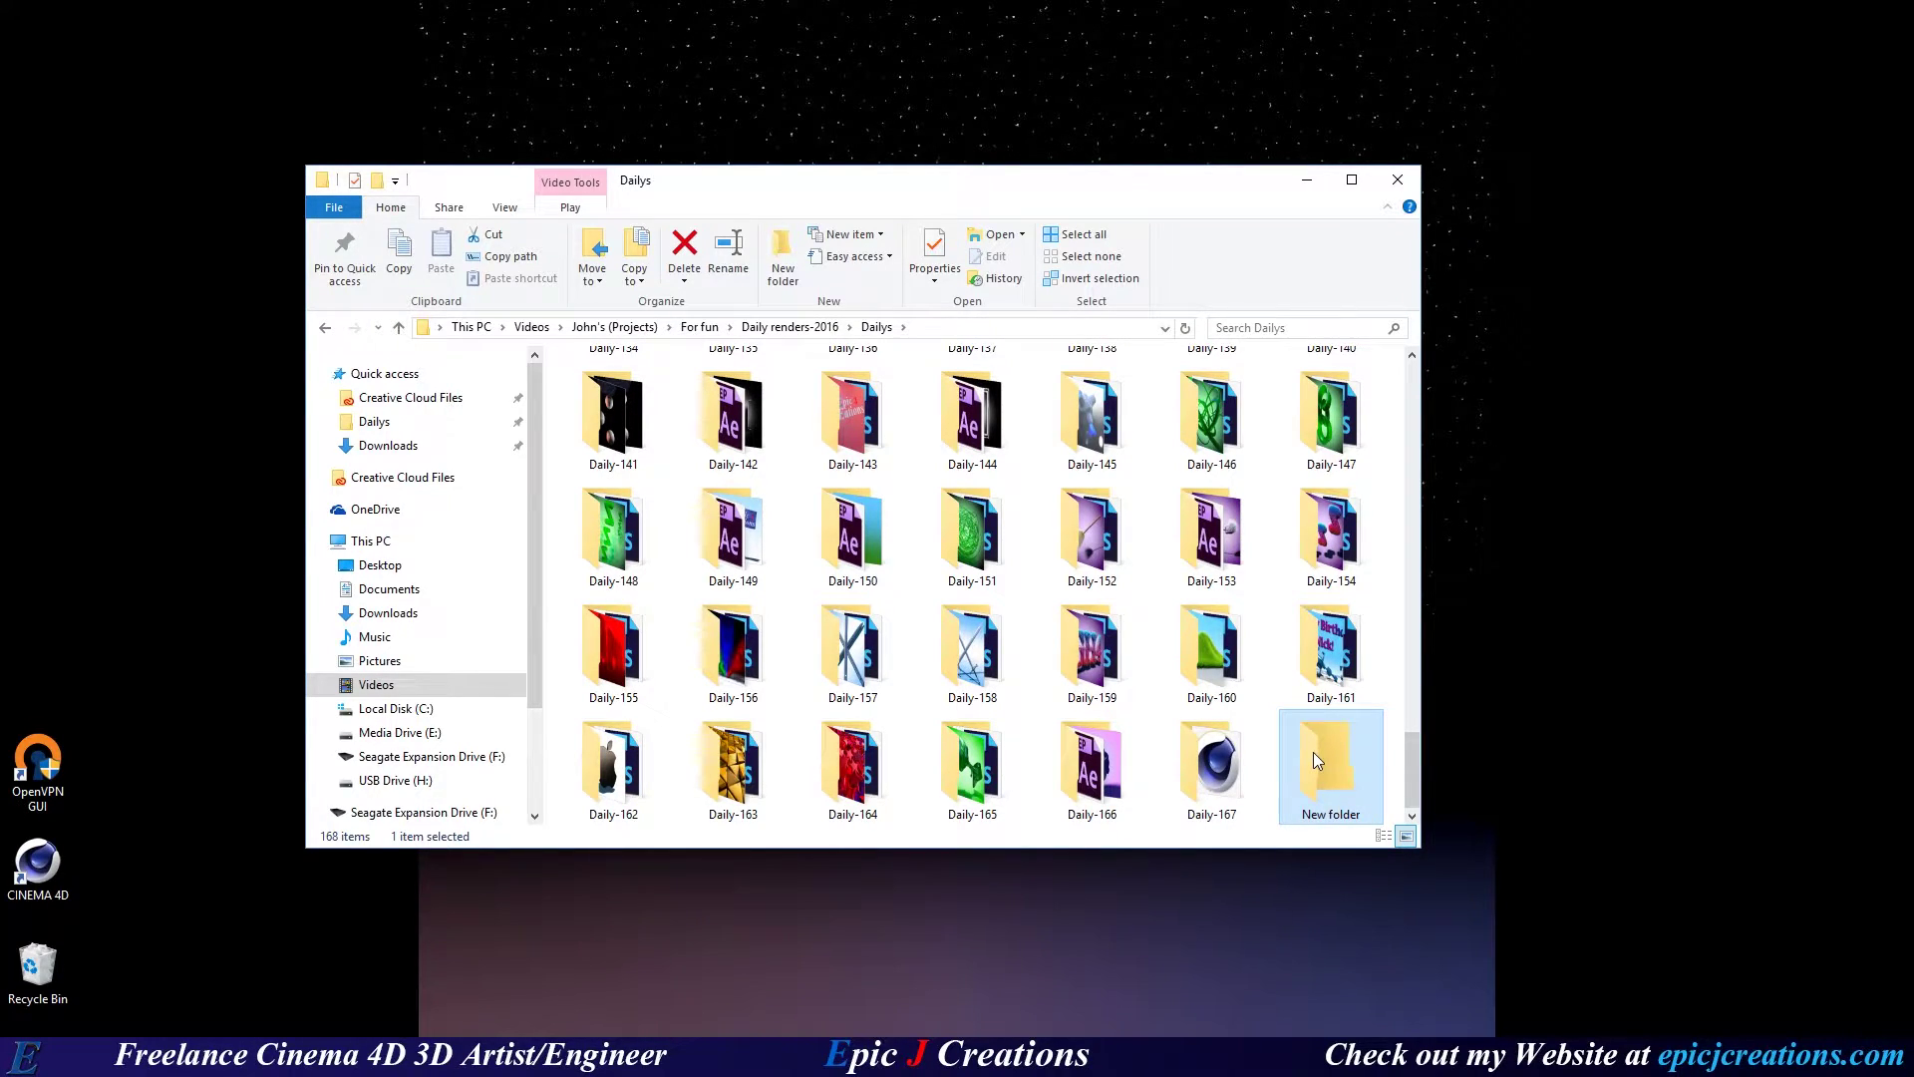
# Restore the three deleted items named New folder from the Recycle Bin and close the bin's window.
pyautogui.doubleClick(40, 963)
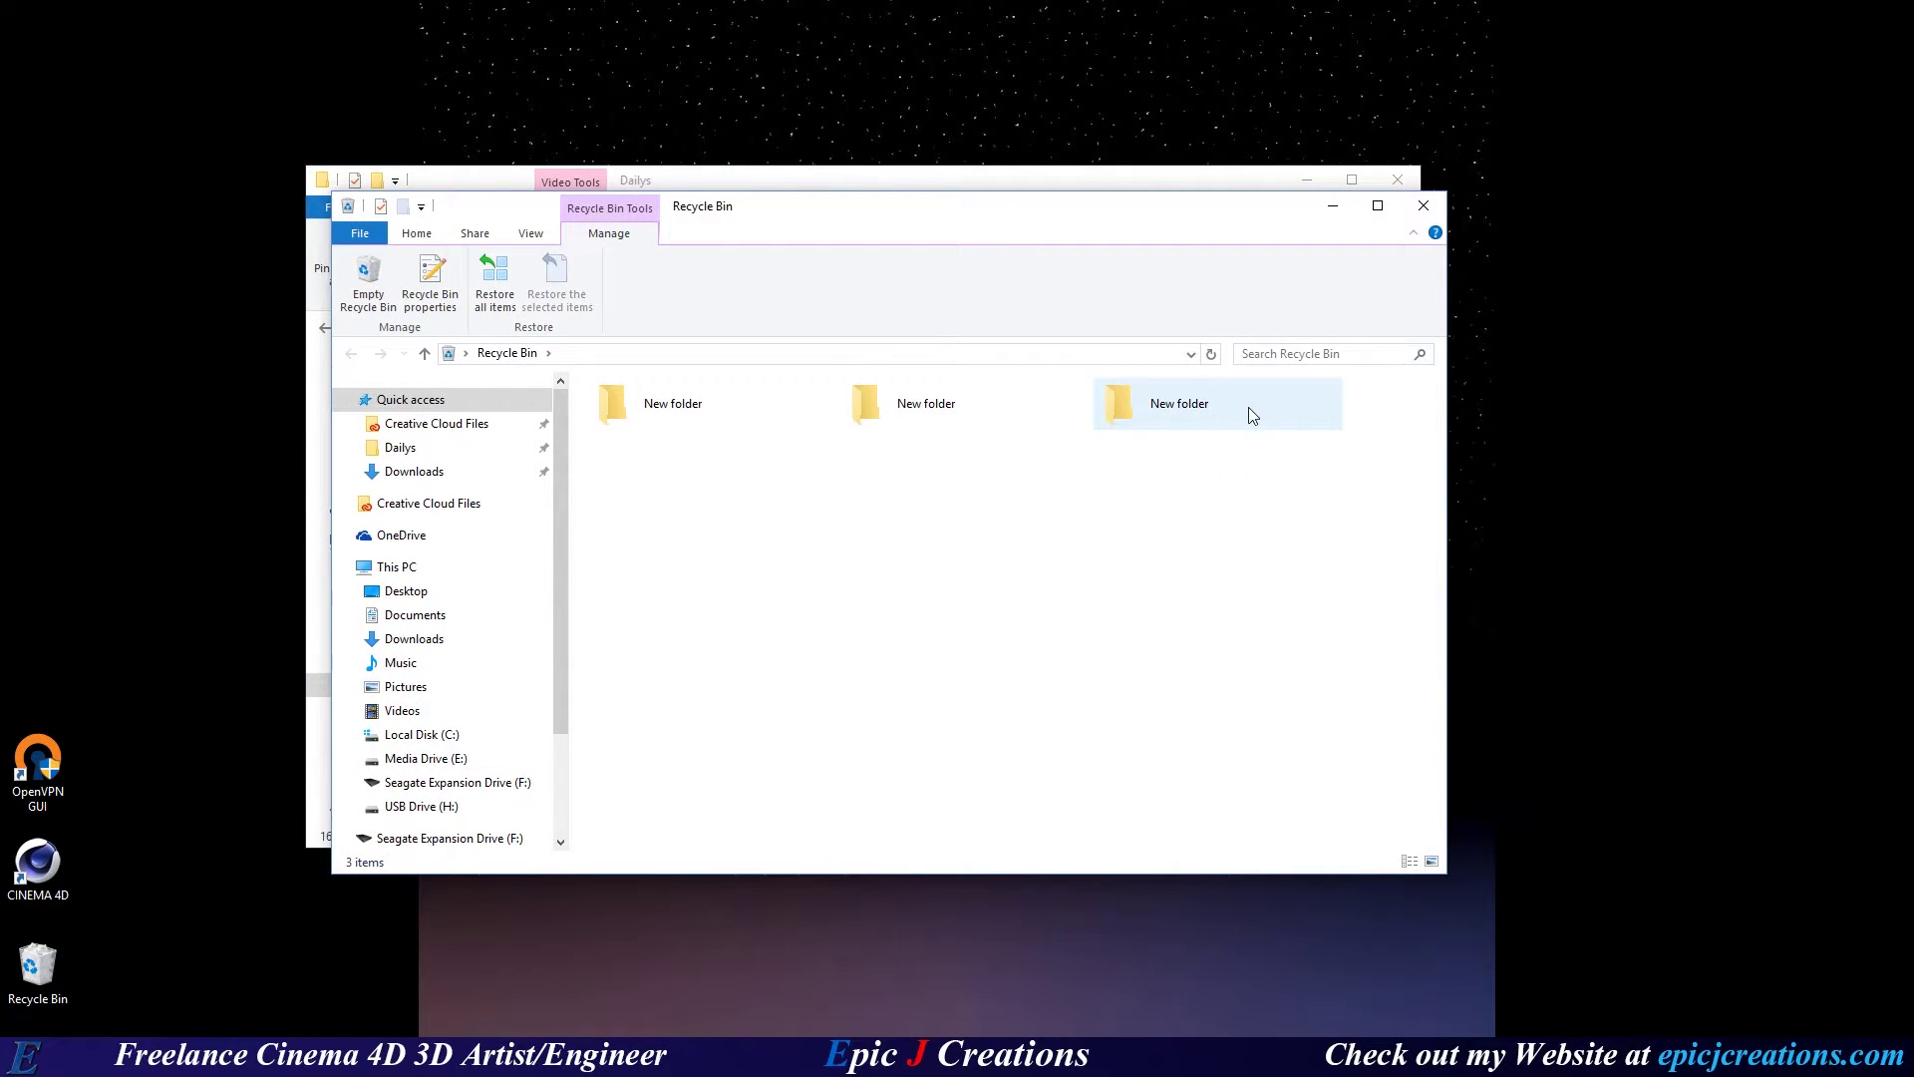
pyautogui.moveTo(805, 219); pyautogui.dragTo(1057, 276)
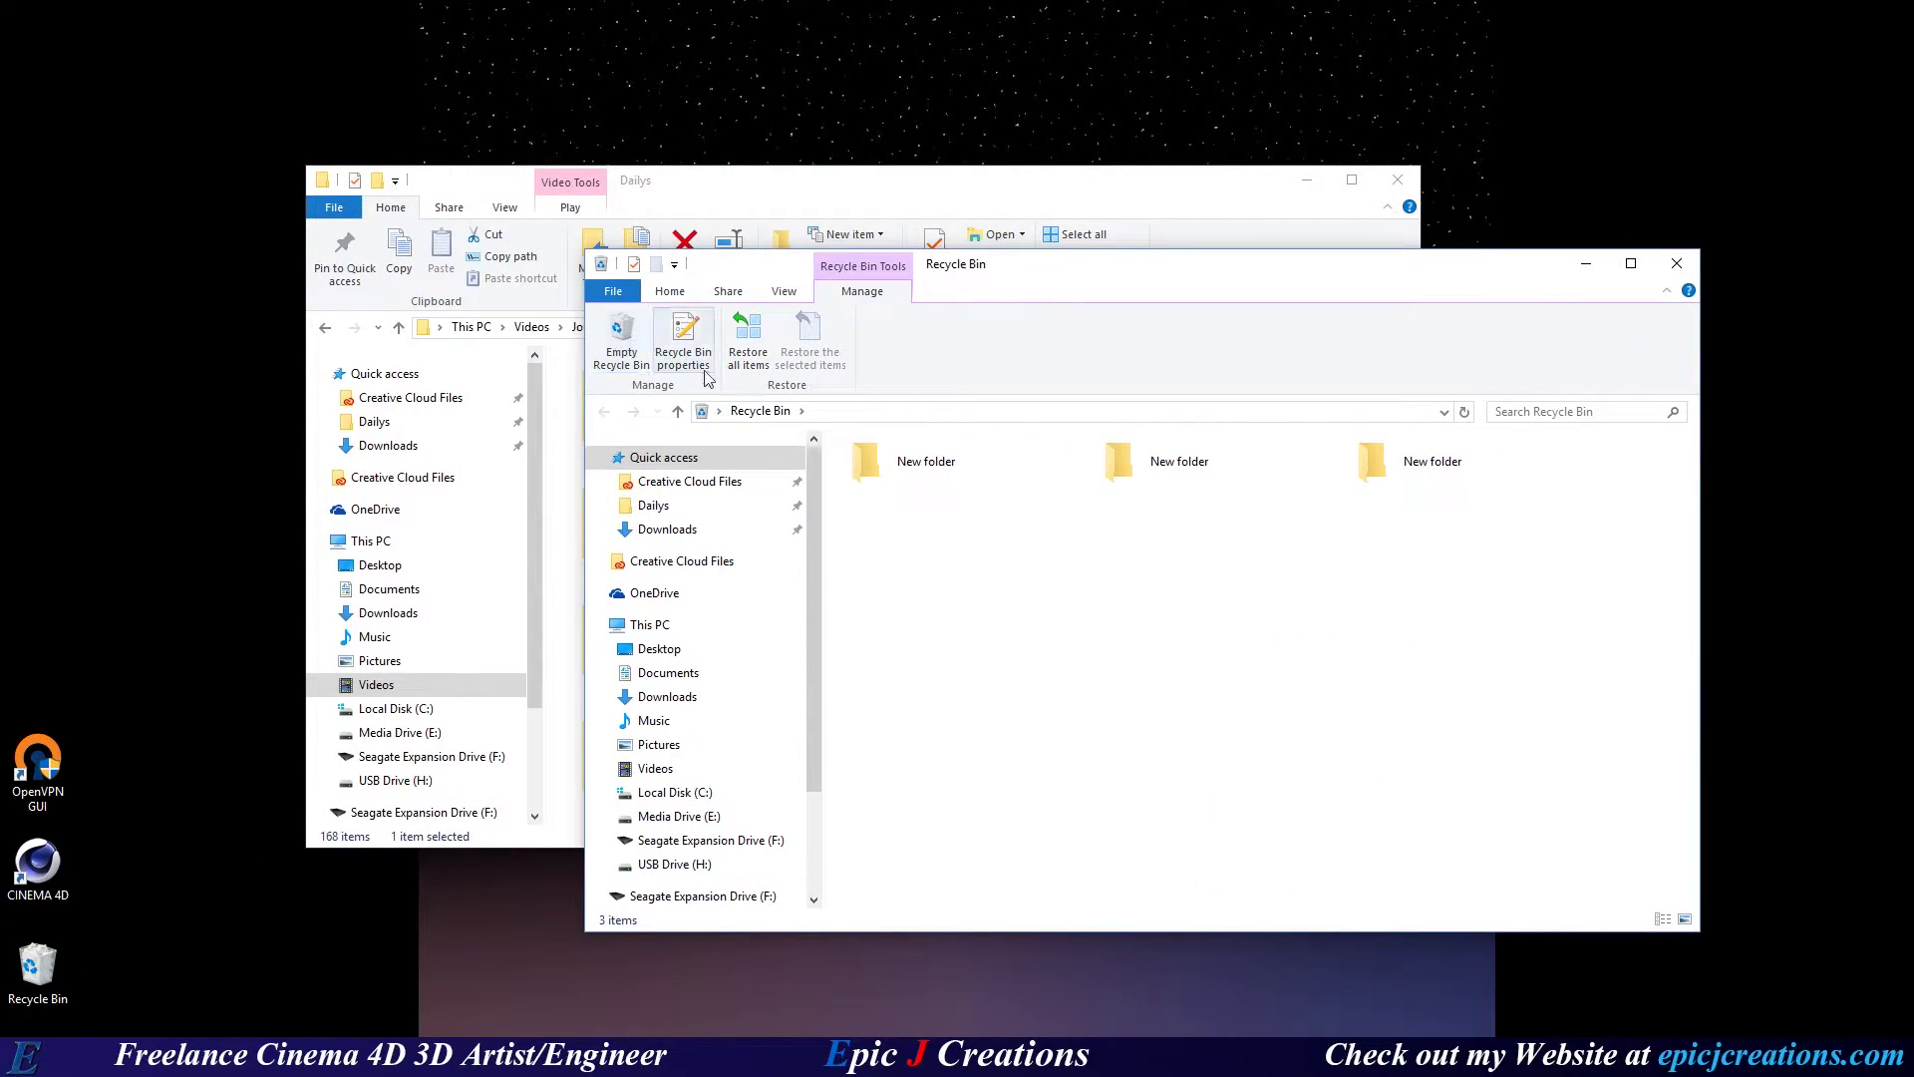
pyautogui.rightClick(933, 464)
pyautogui.click(987, 473)
pyautogui.rightClick(892, 468)
pyautogui.click(957, 488)
pyautogui.rightClick(902, 457)
pyautogui.click(992, 486)
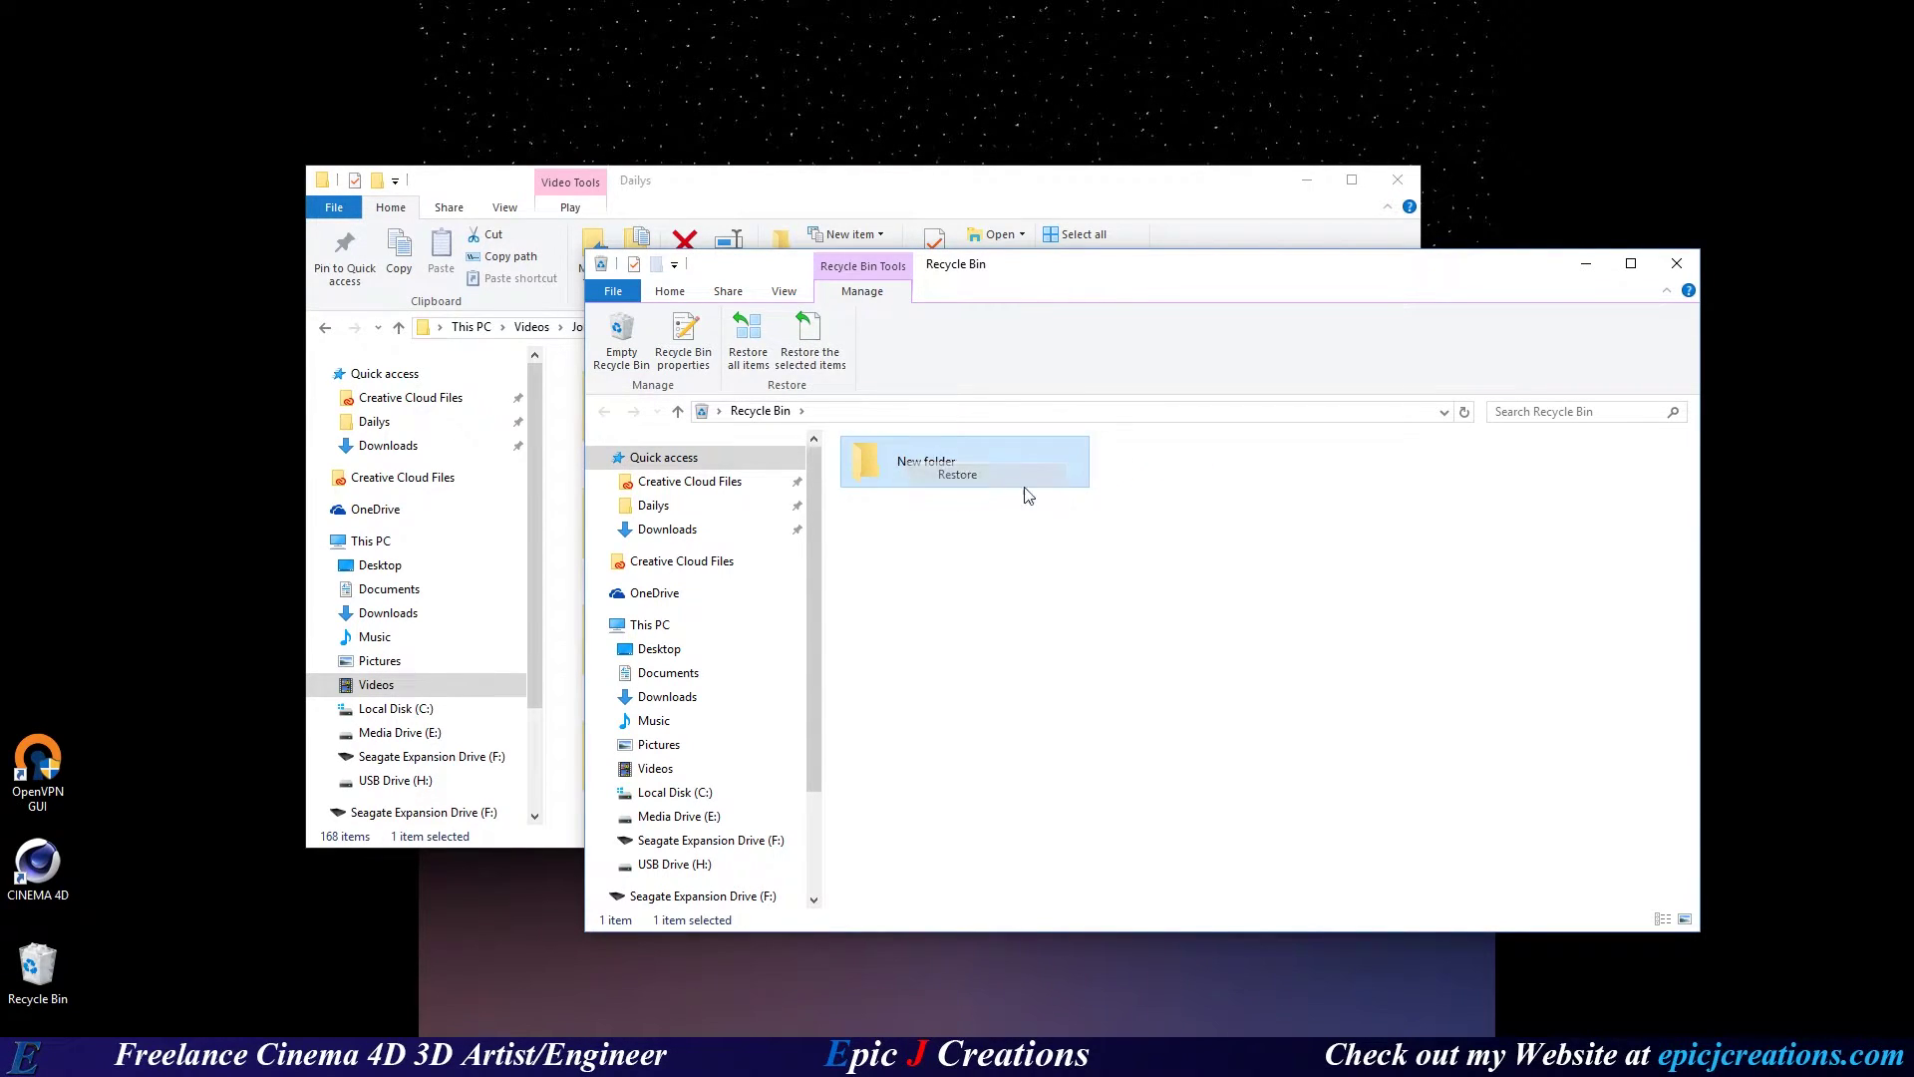
pyautogui.click(1679, 263)
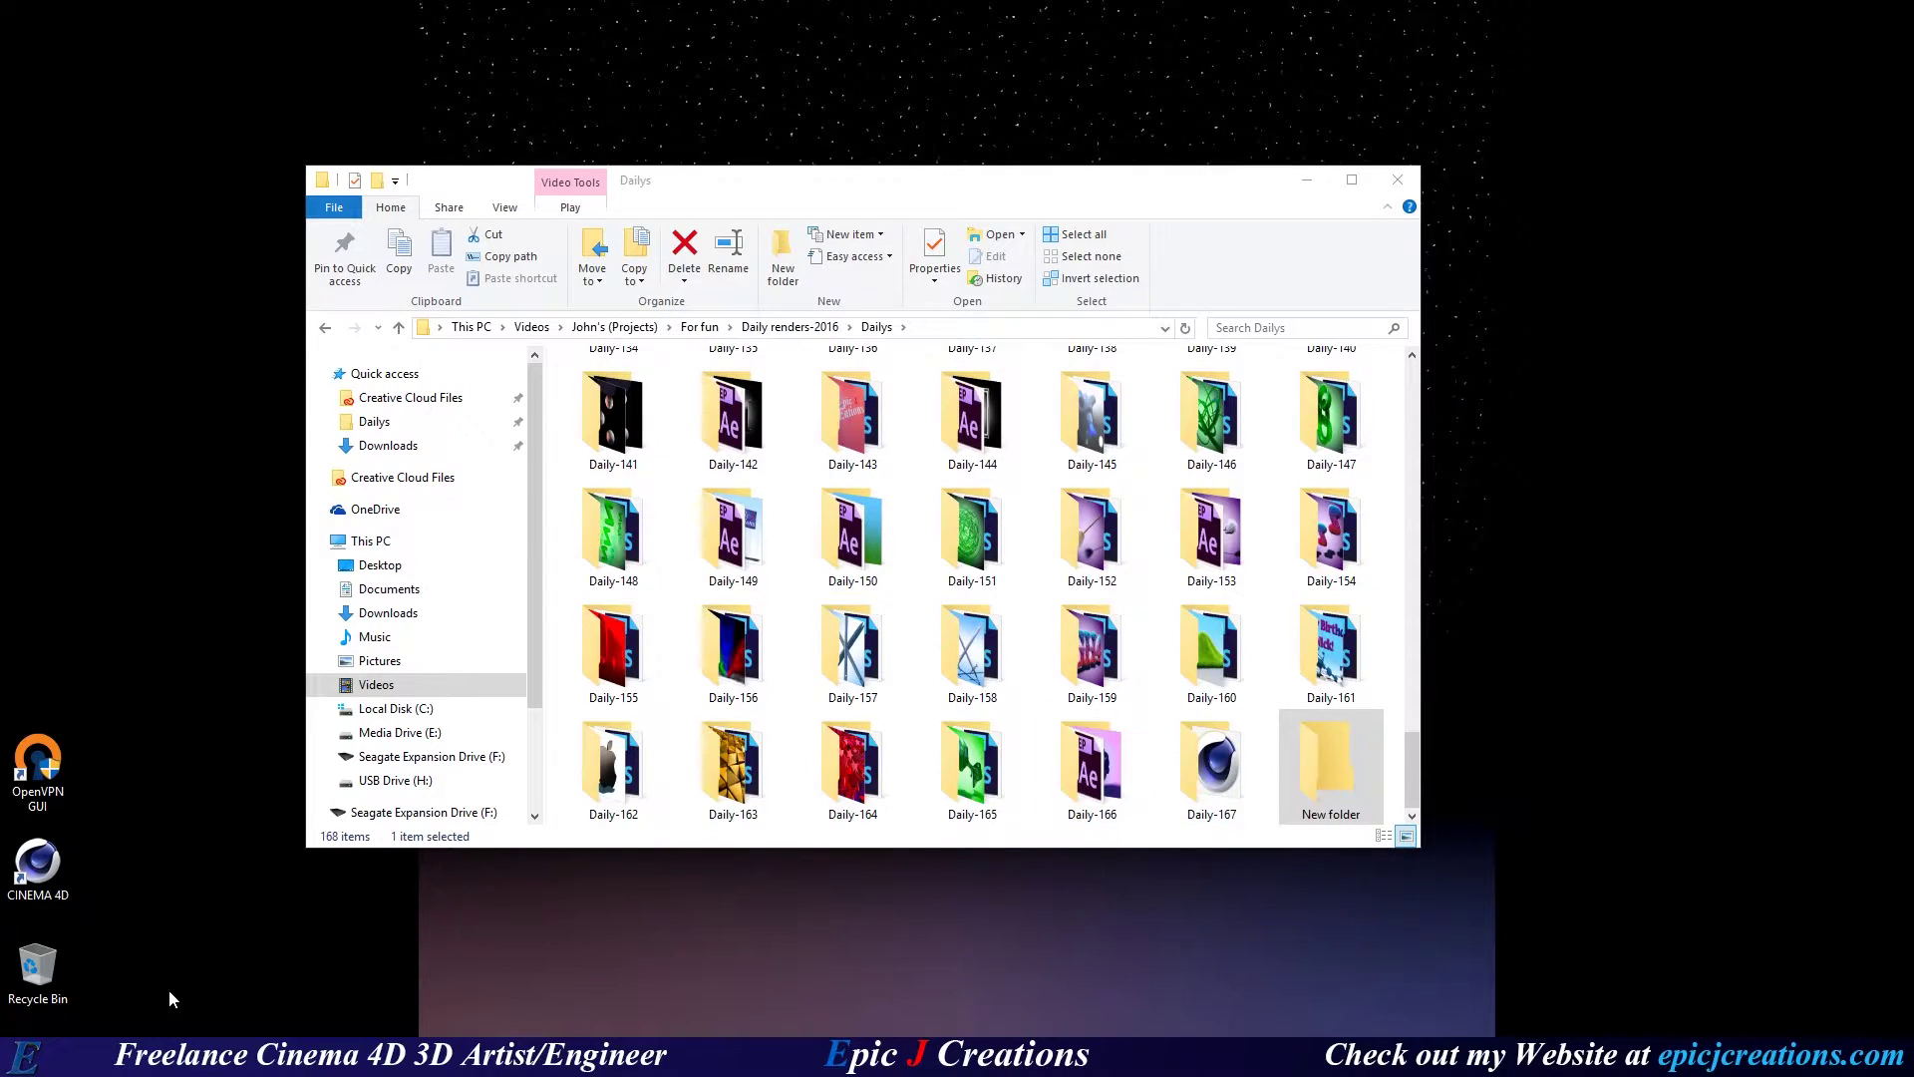
# Check the contents of New folder in Dailys and delete that folder.
pyautogui.doubleClick(1332, 750)
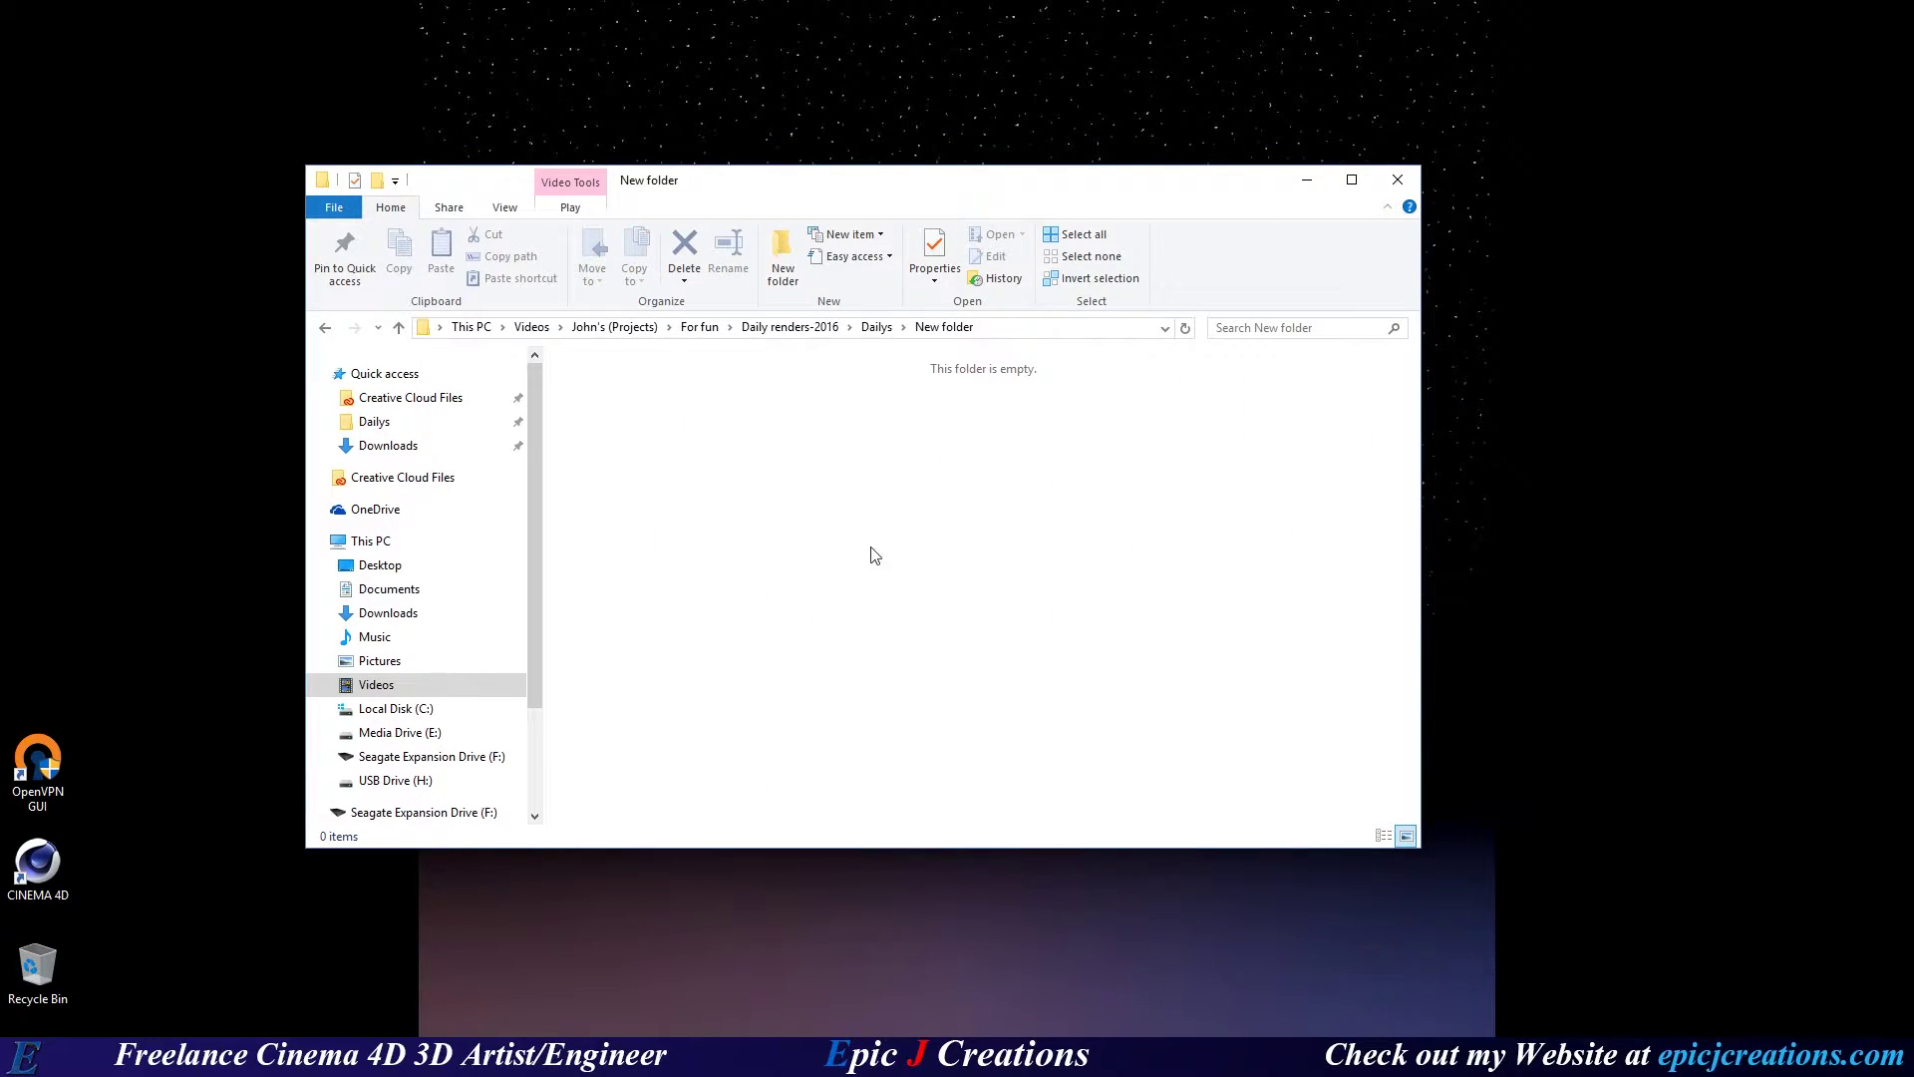
pyautogui.click(876, 327)
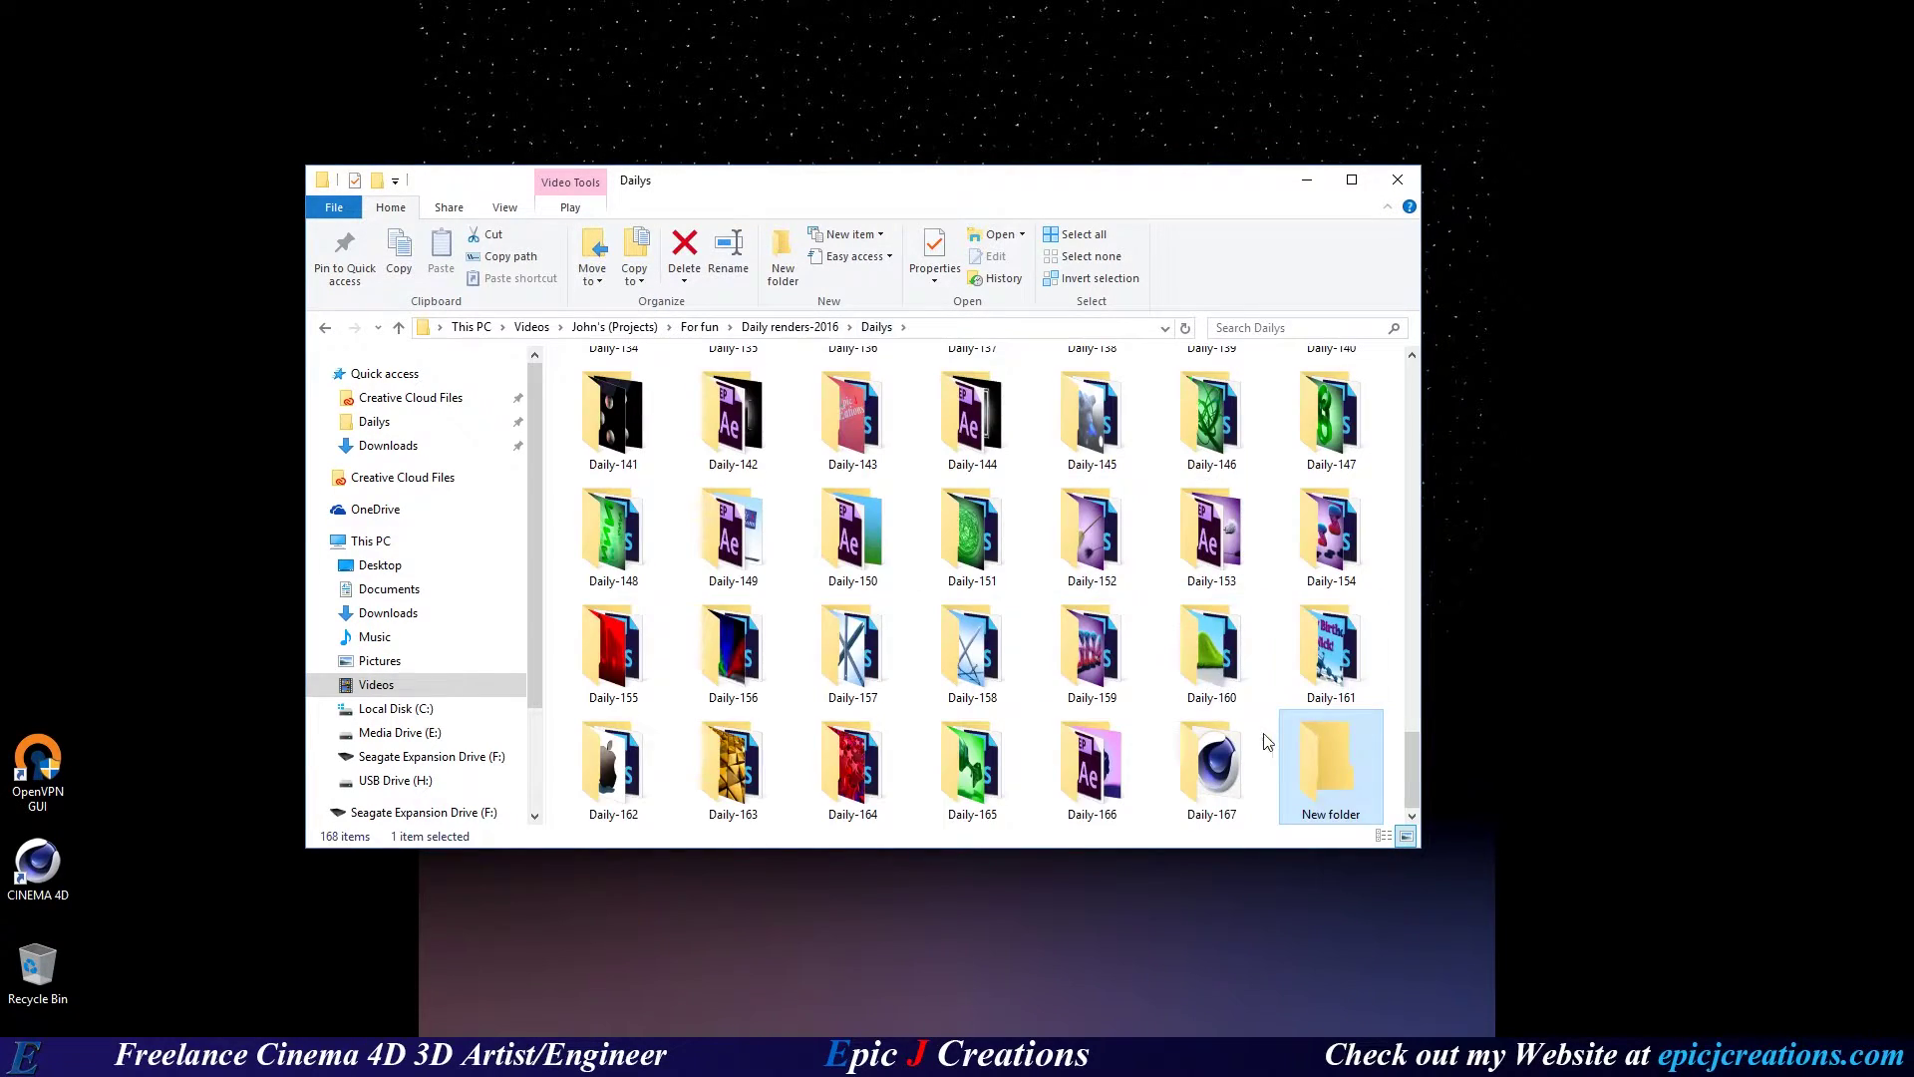
pyautogui.click(1182, 742)
pyautogui.click(326, 328)
pyautogui.click(353, 328)
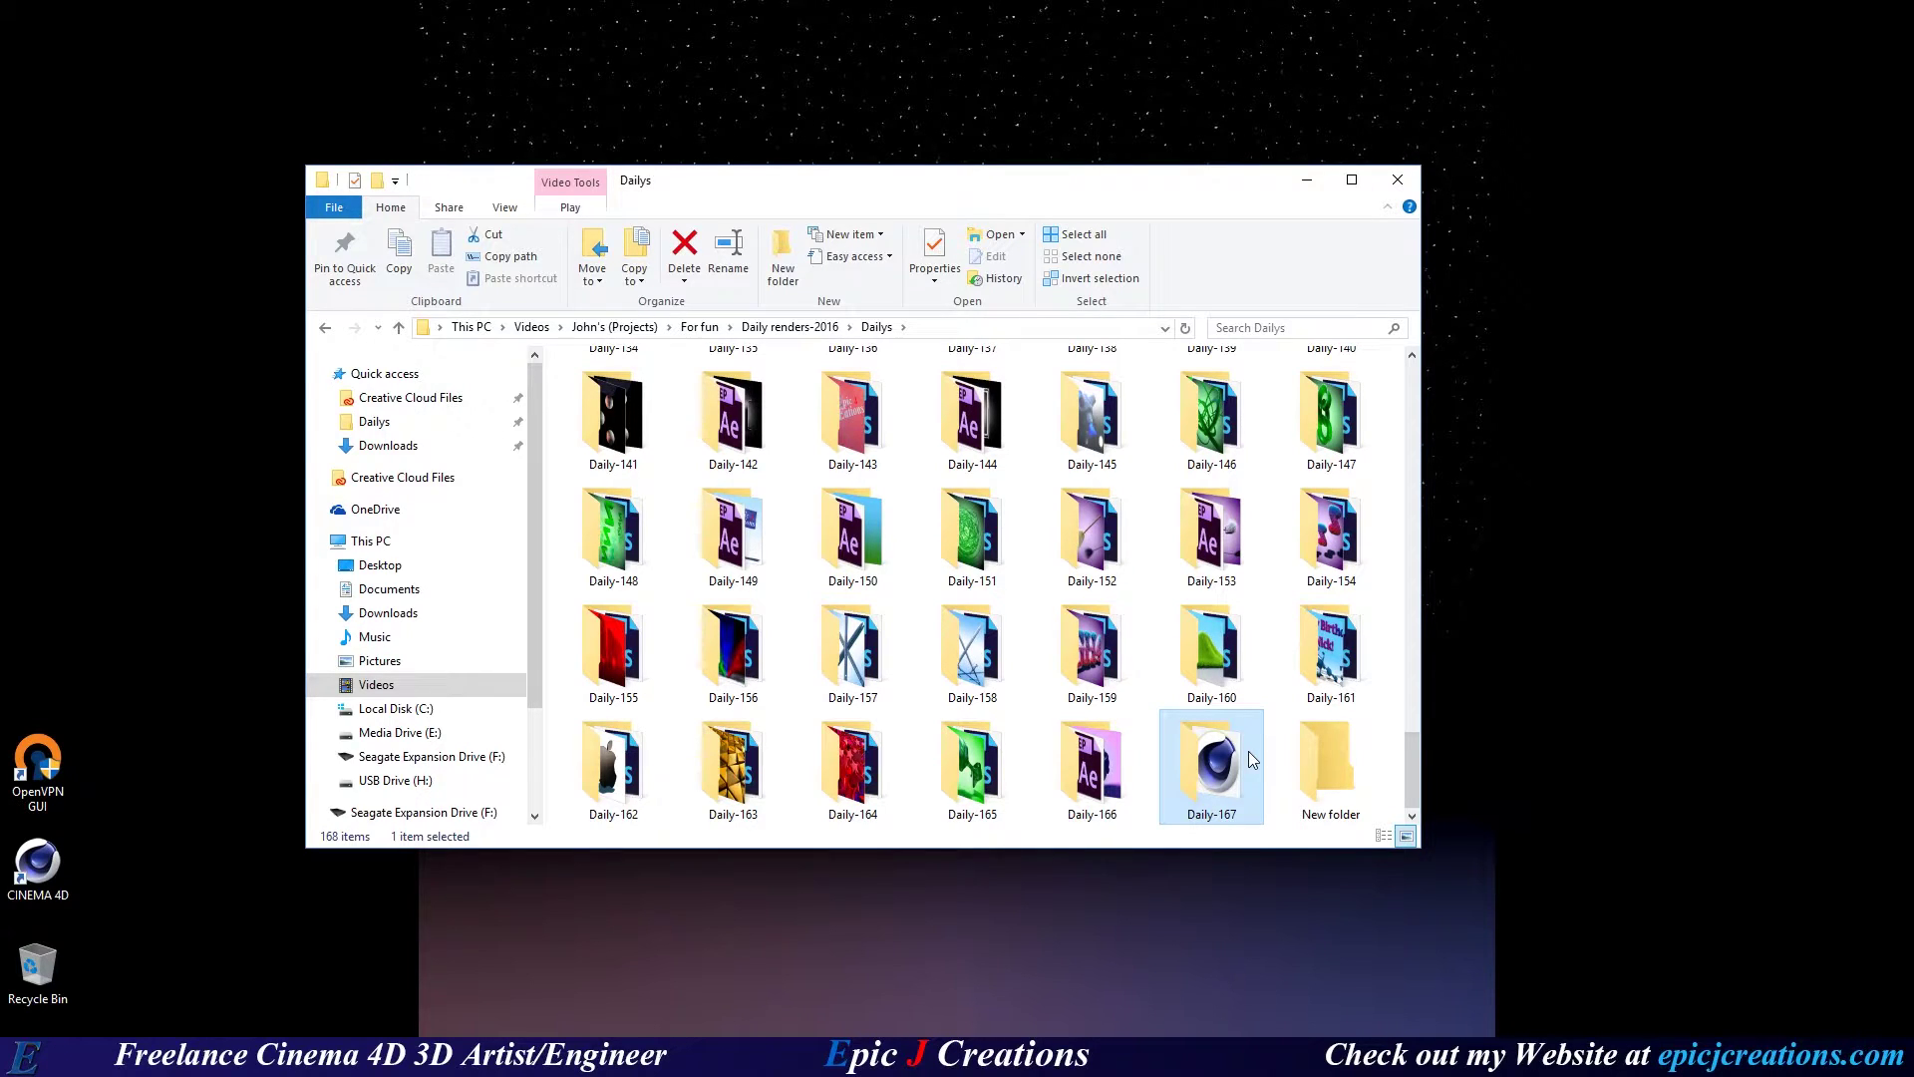
pyautogui.moveTo(1250, 755)
pyautogui.click(1347, 753)
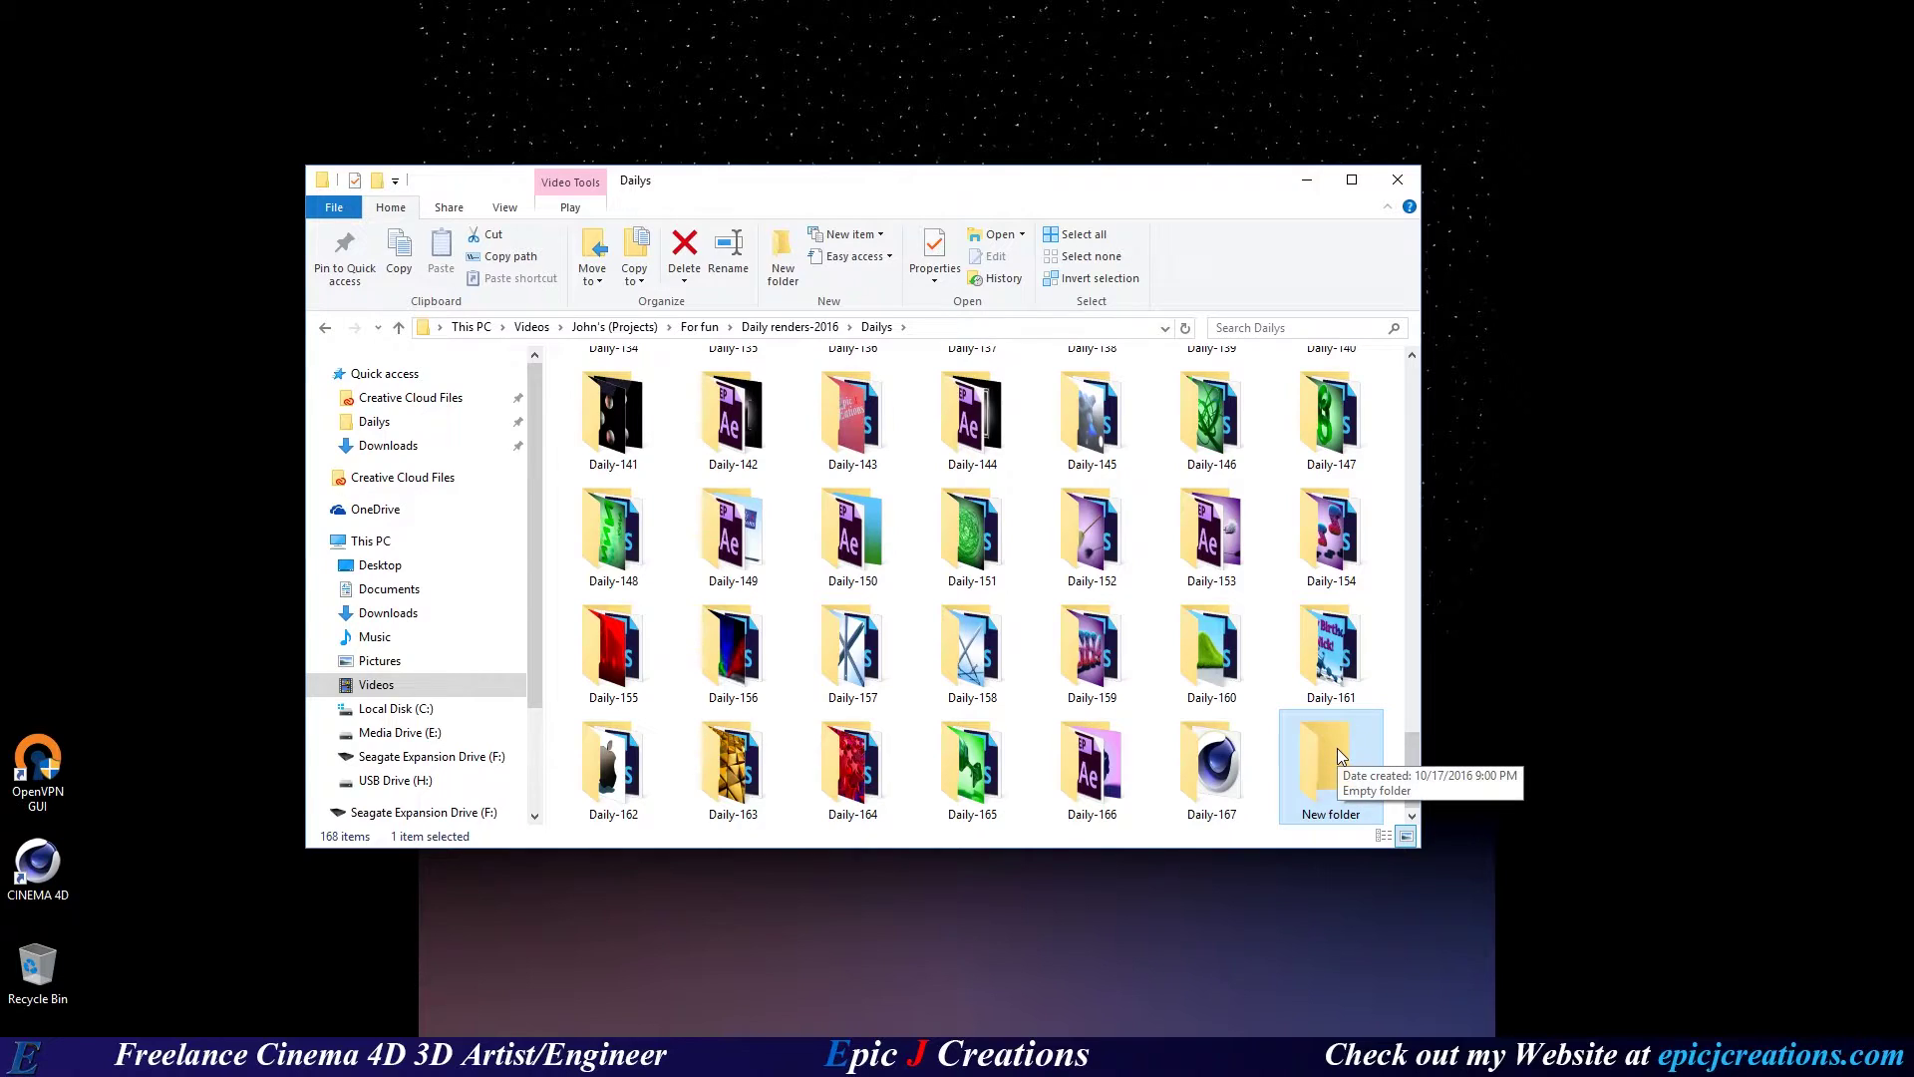
pyautogui.press('Delete')
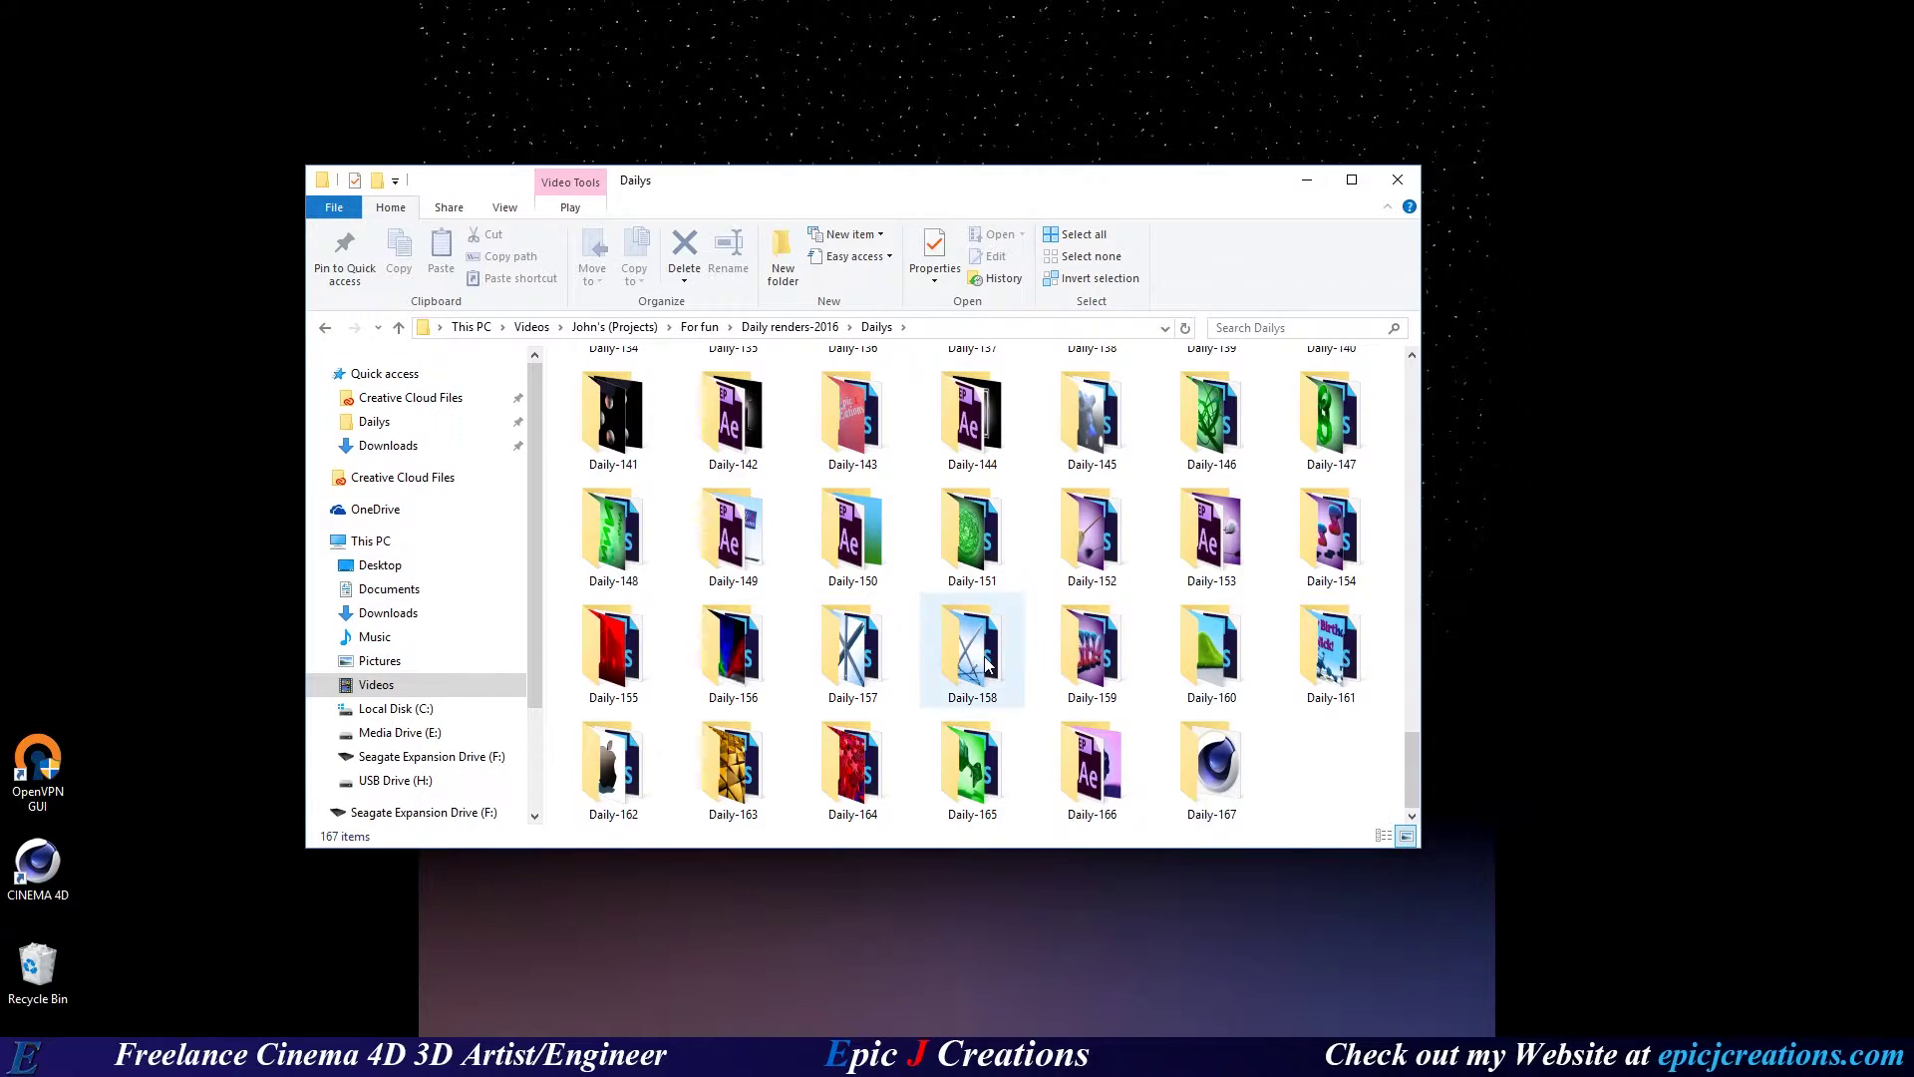
# View the Daily-158.jpg image in the Daily-158 folder, close it, and return to Dailys.
pyautogui.doubleClick(947, 643)
pyautogui.doubleClick(806, 405)
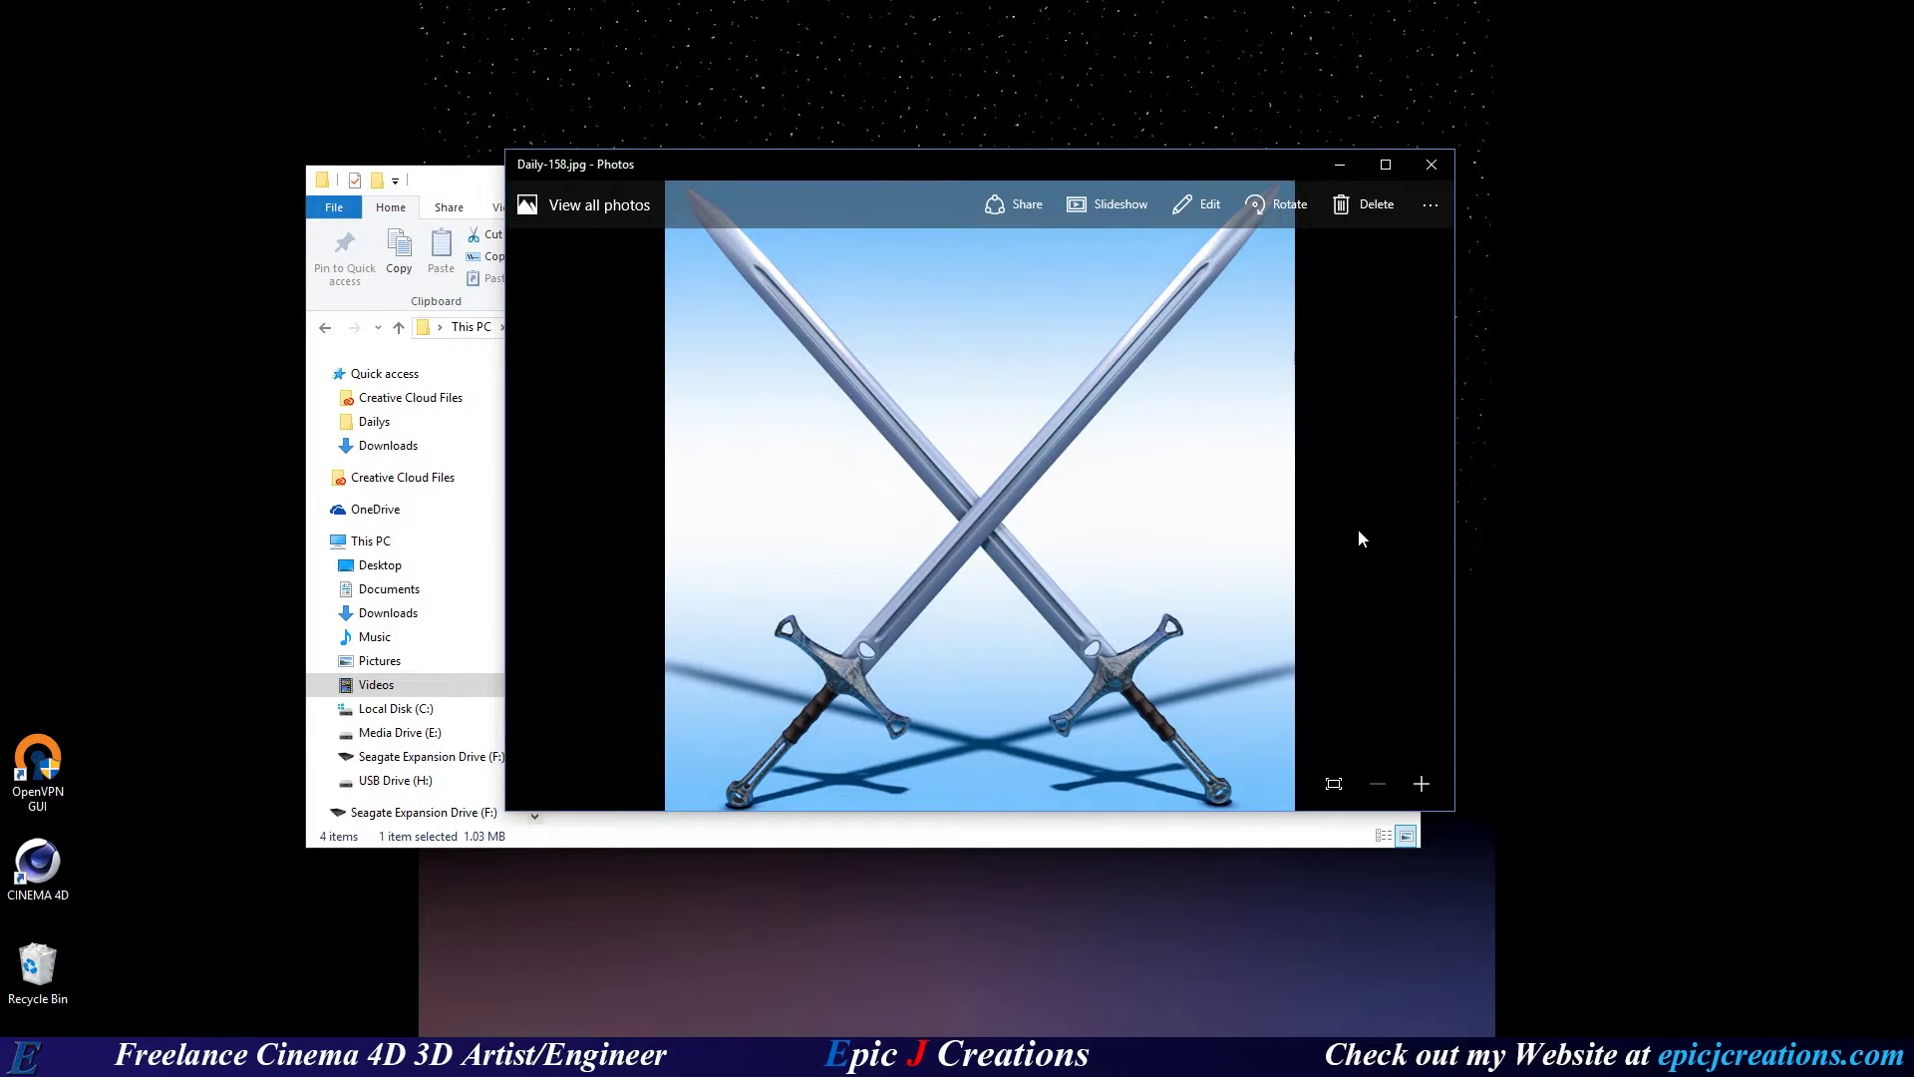
pyautogui.click(1432, 164)
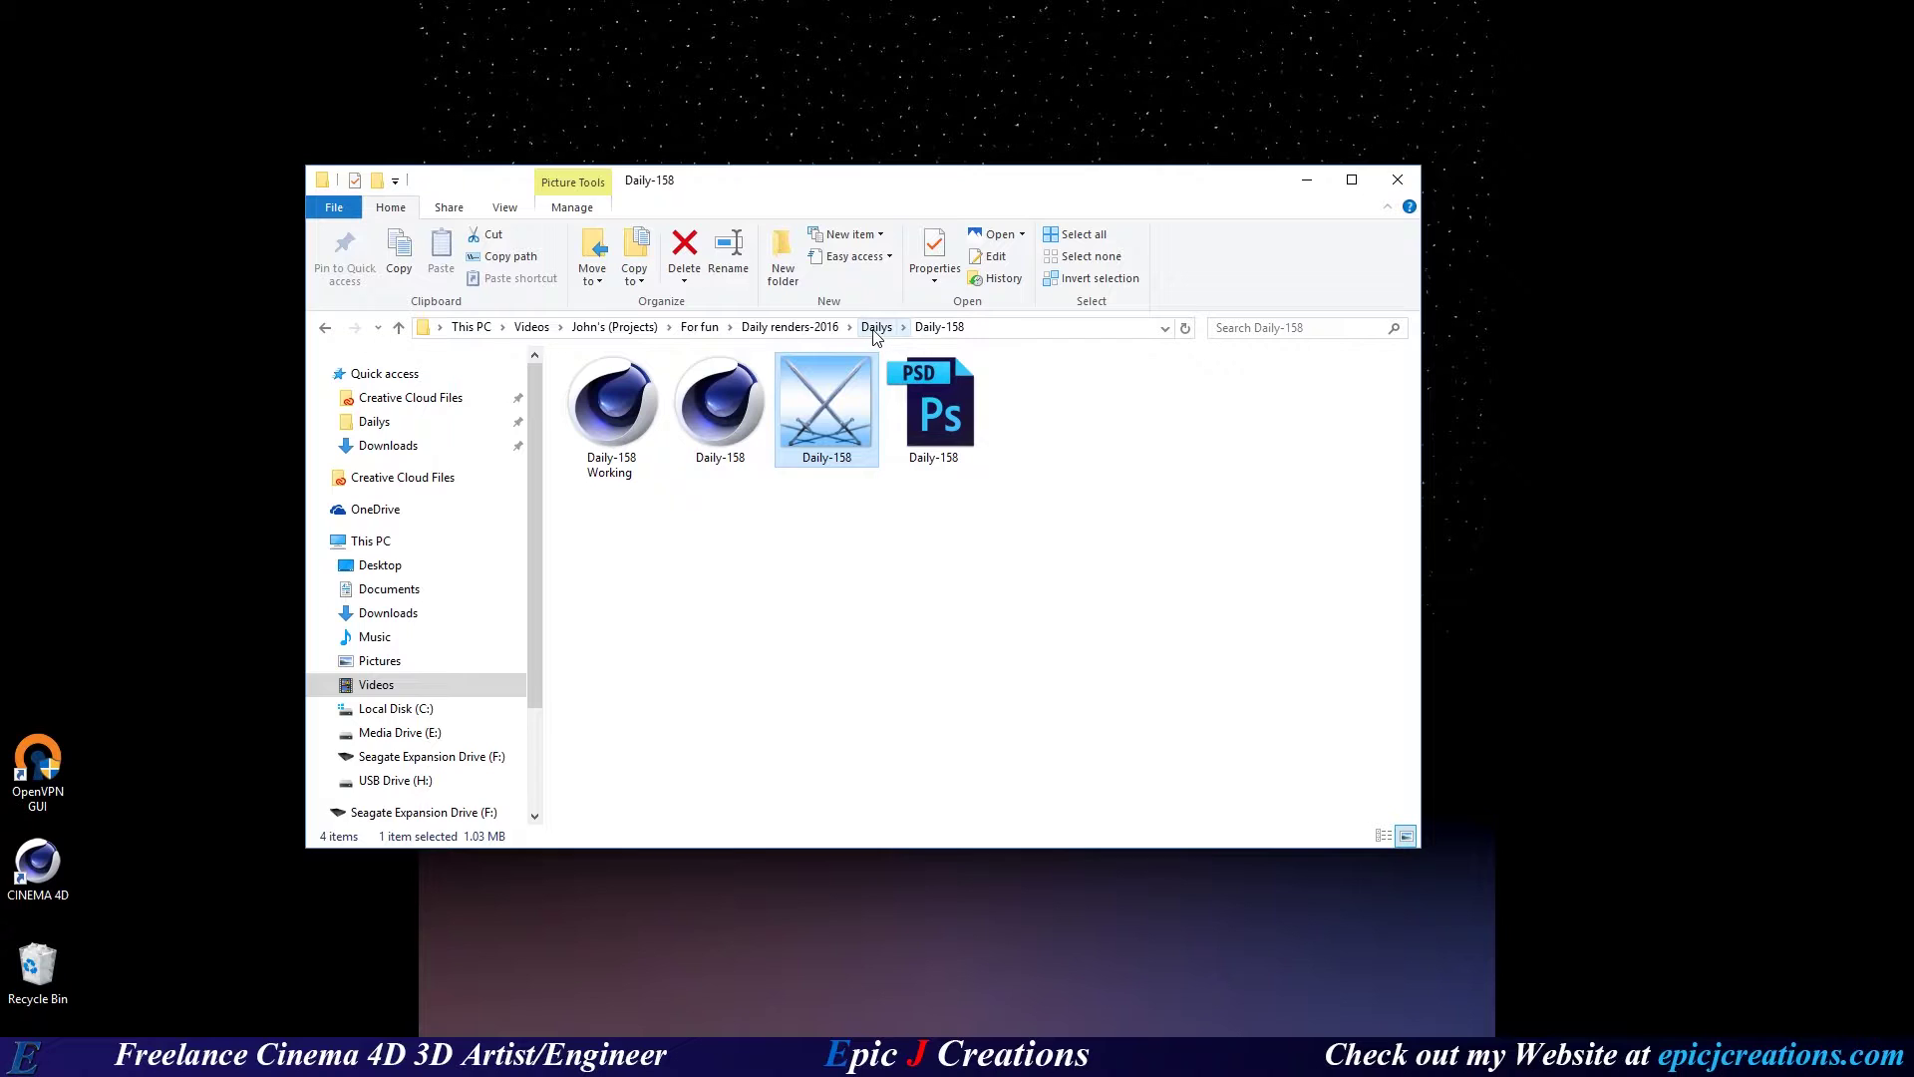
pyautogui.click(877, 328)
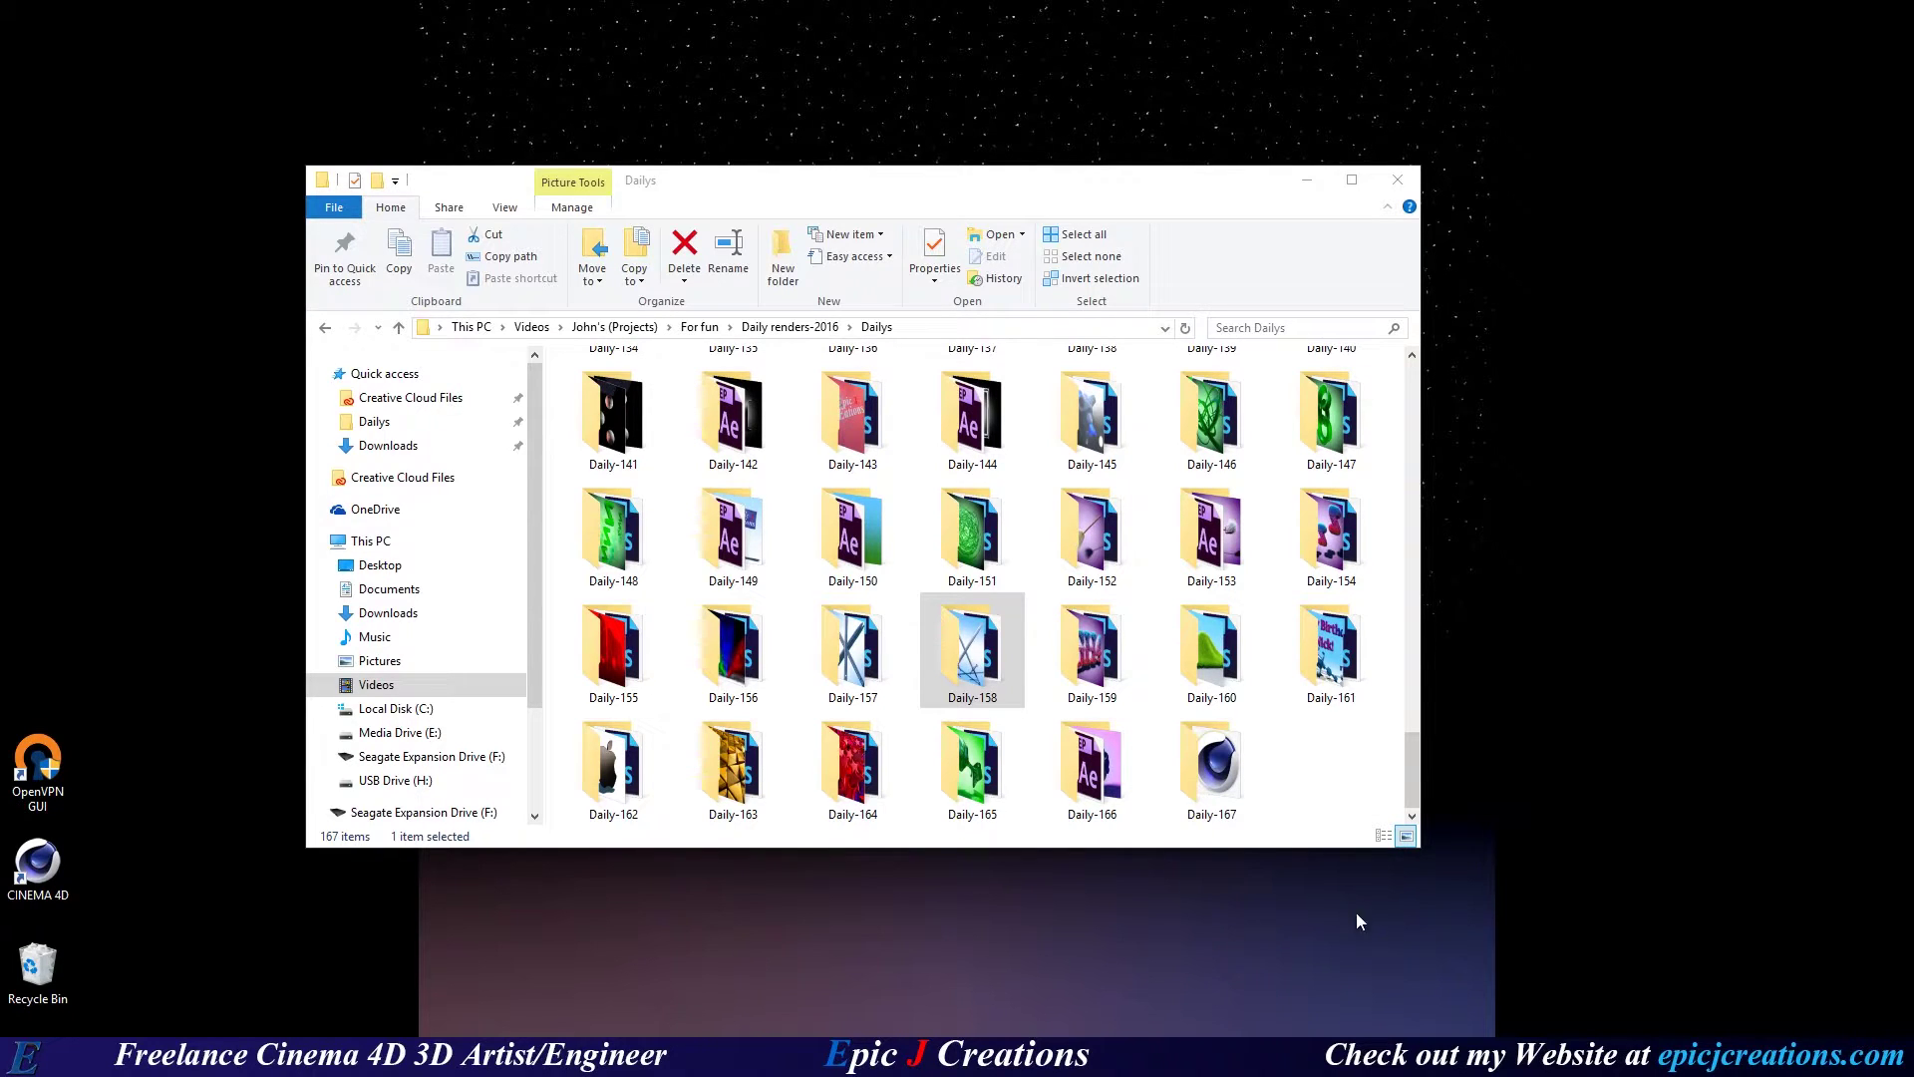
# Switch to Cinema 4D and try to open Daily-168.c4d from the recently used files.
pyautogui.moveTo(1147, 197); pyautogui.dragTo(1242, 326)
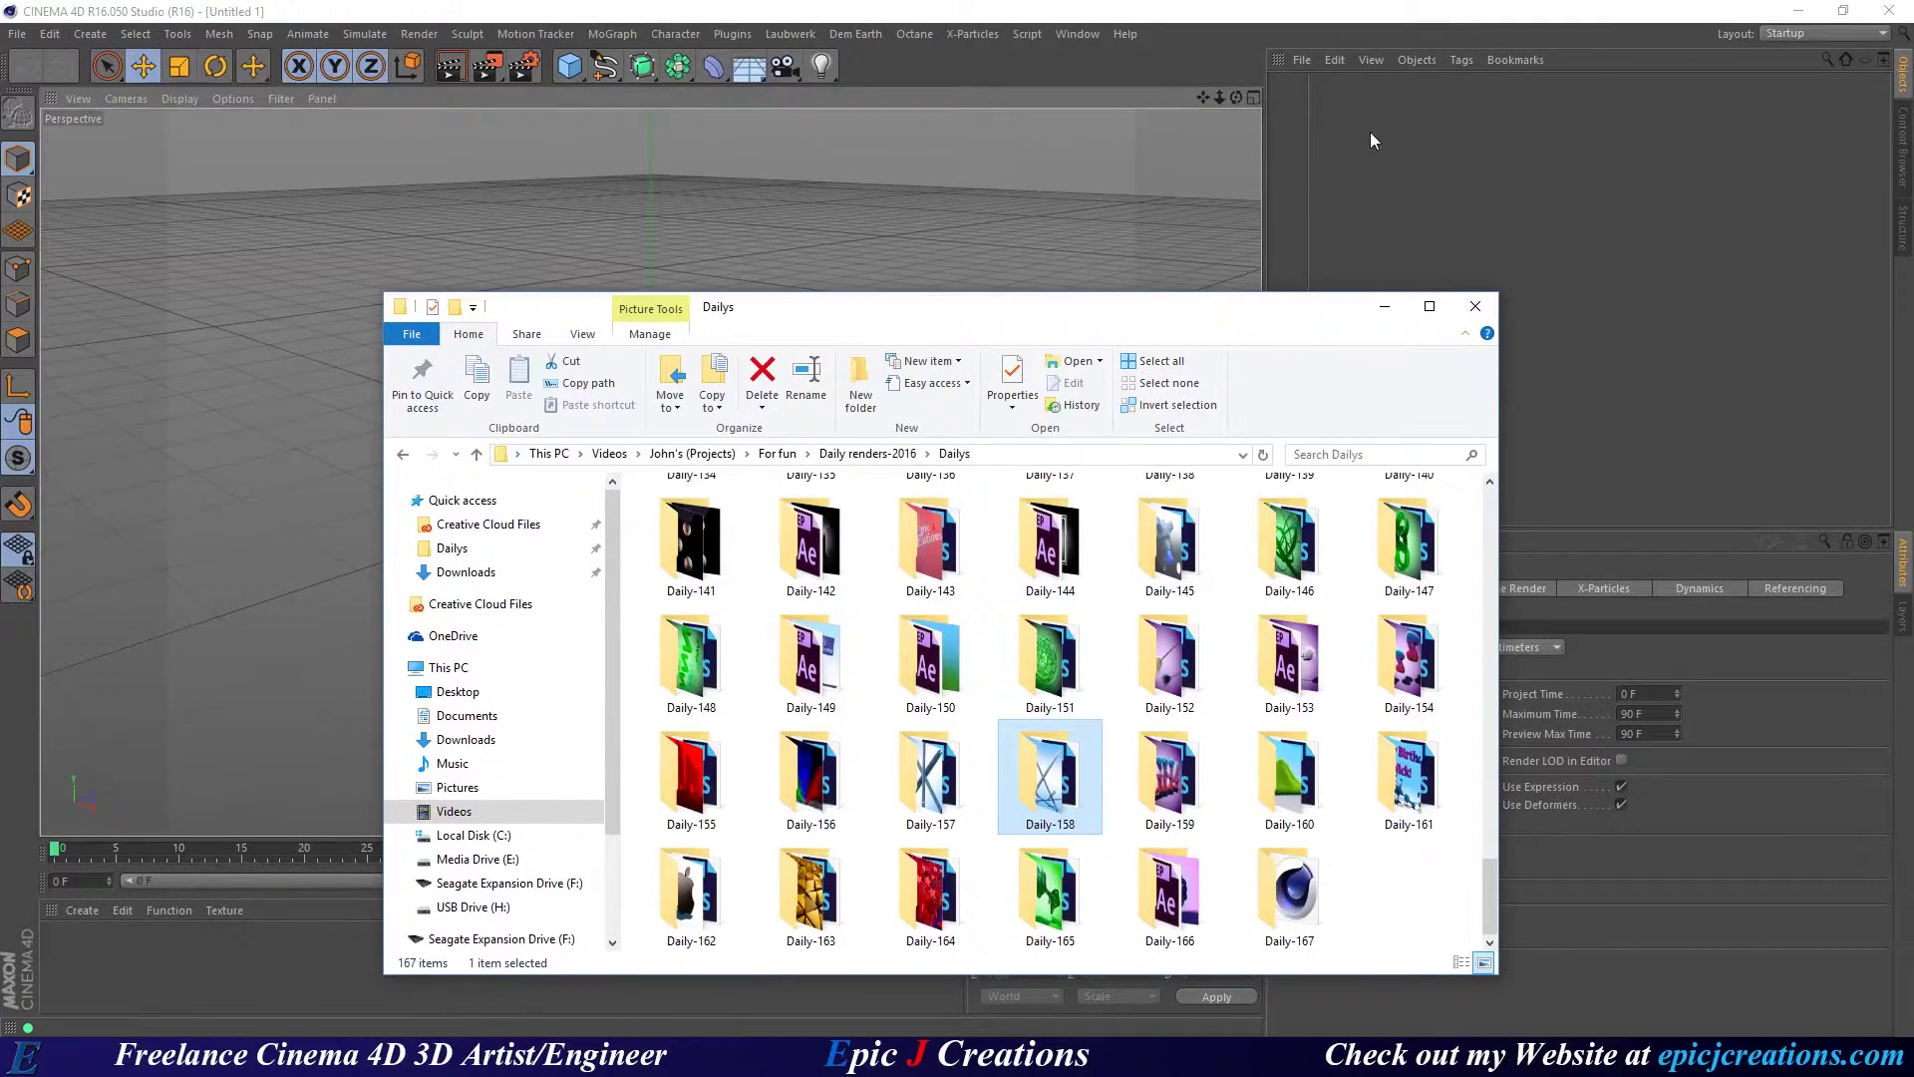
pyautogui.click(1362, 133)
pyautogui.click(22, 35)
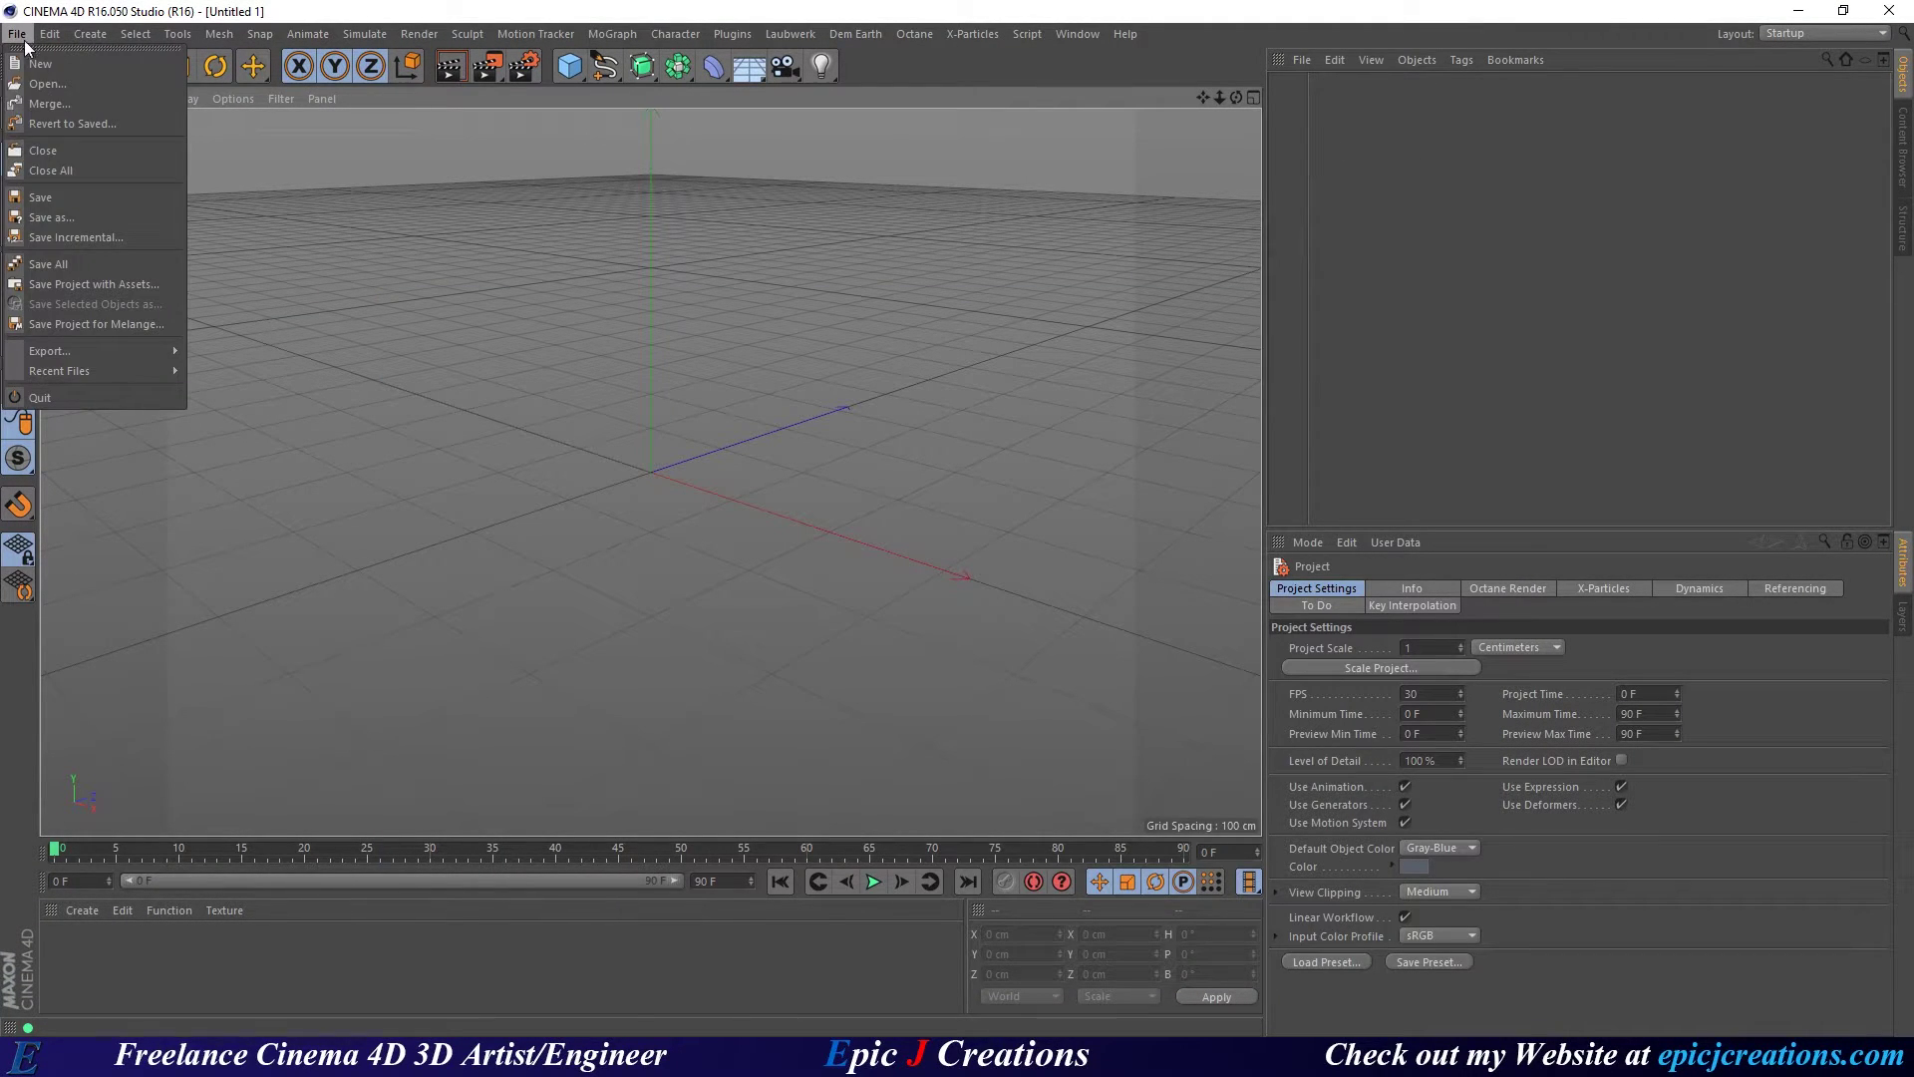
pyautogui.moveTo(146, 369)
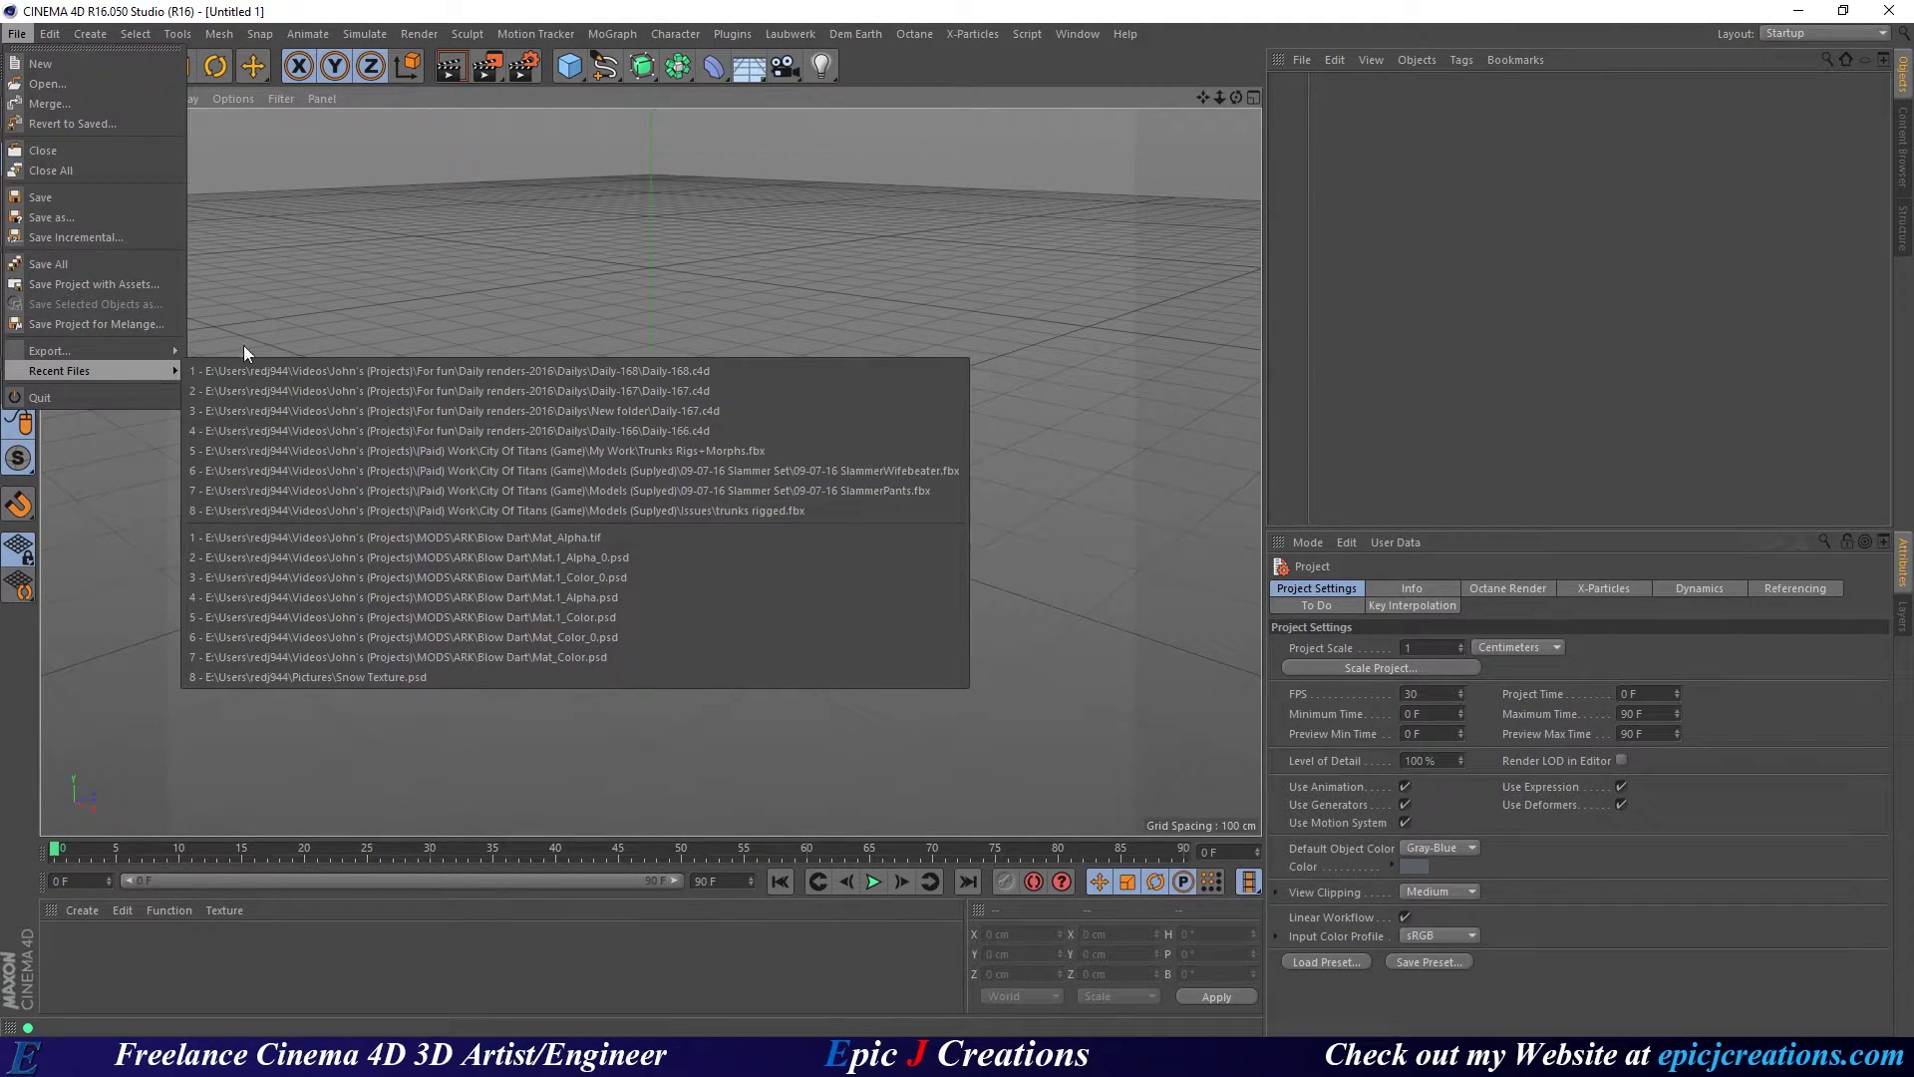
pyautogui.click(618, 371)
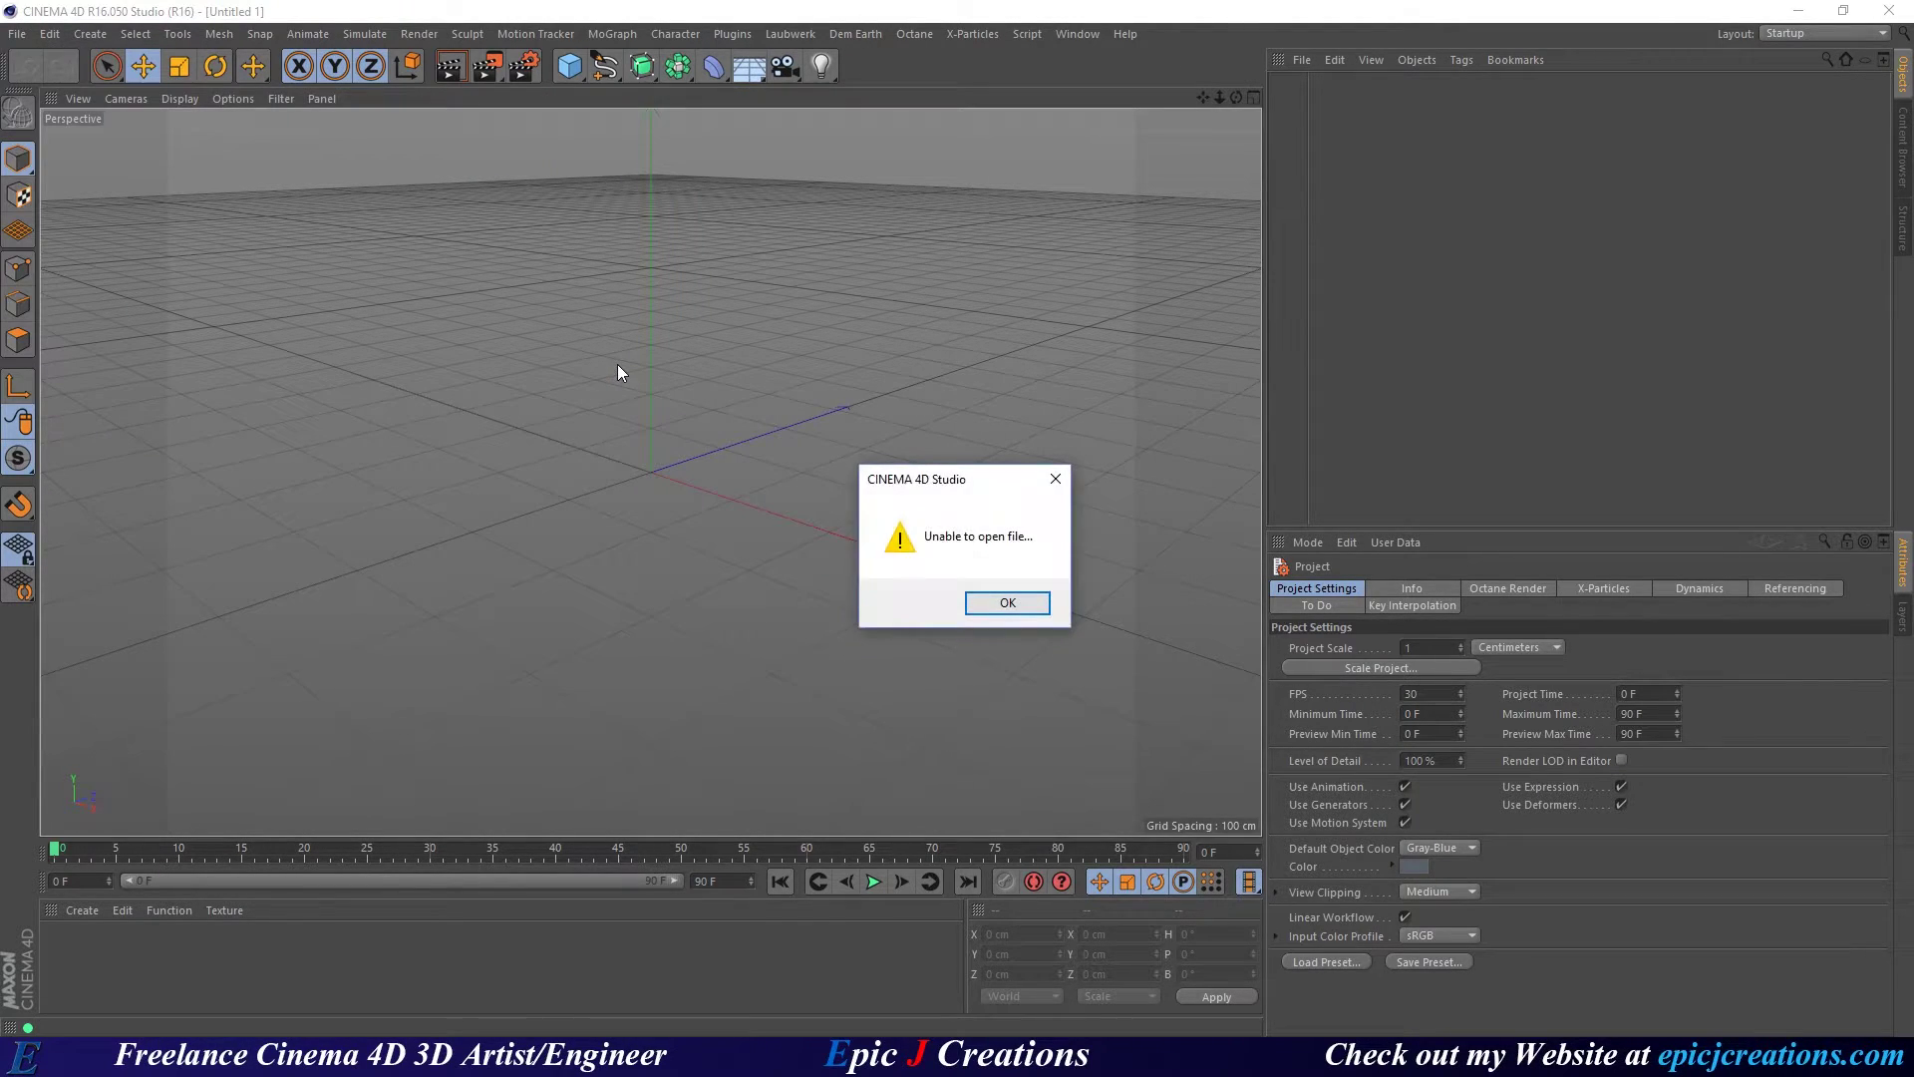
pyautogui.click(1002, 608)
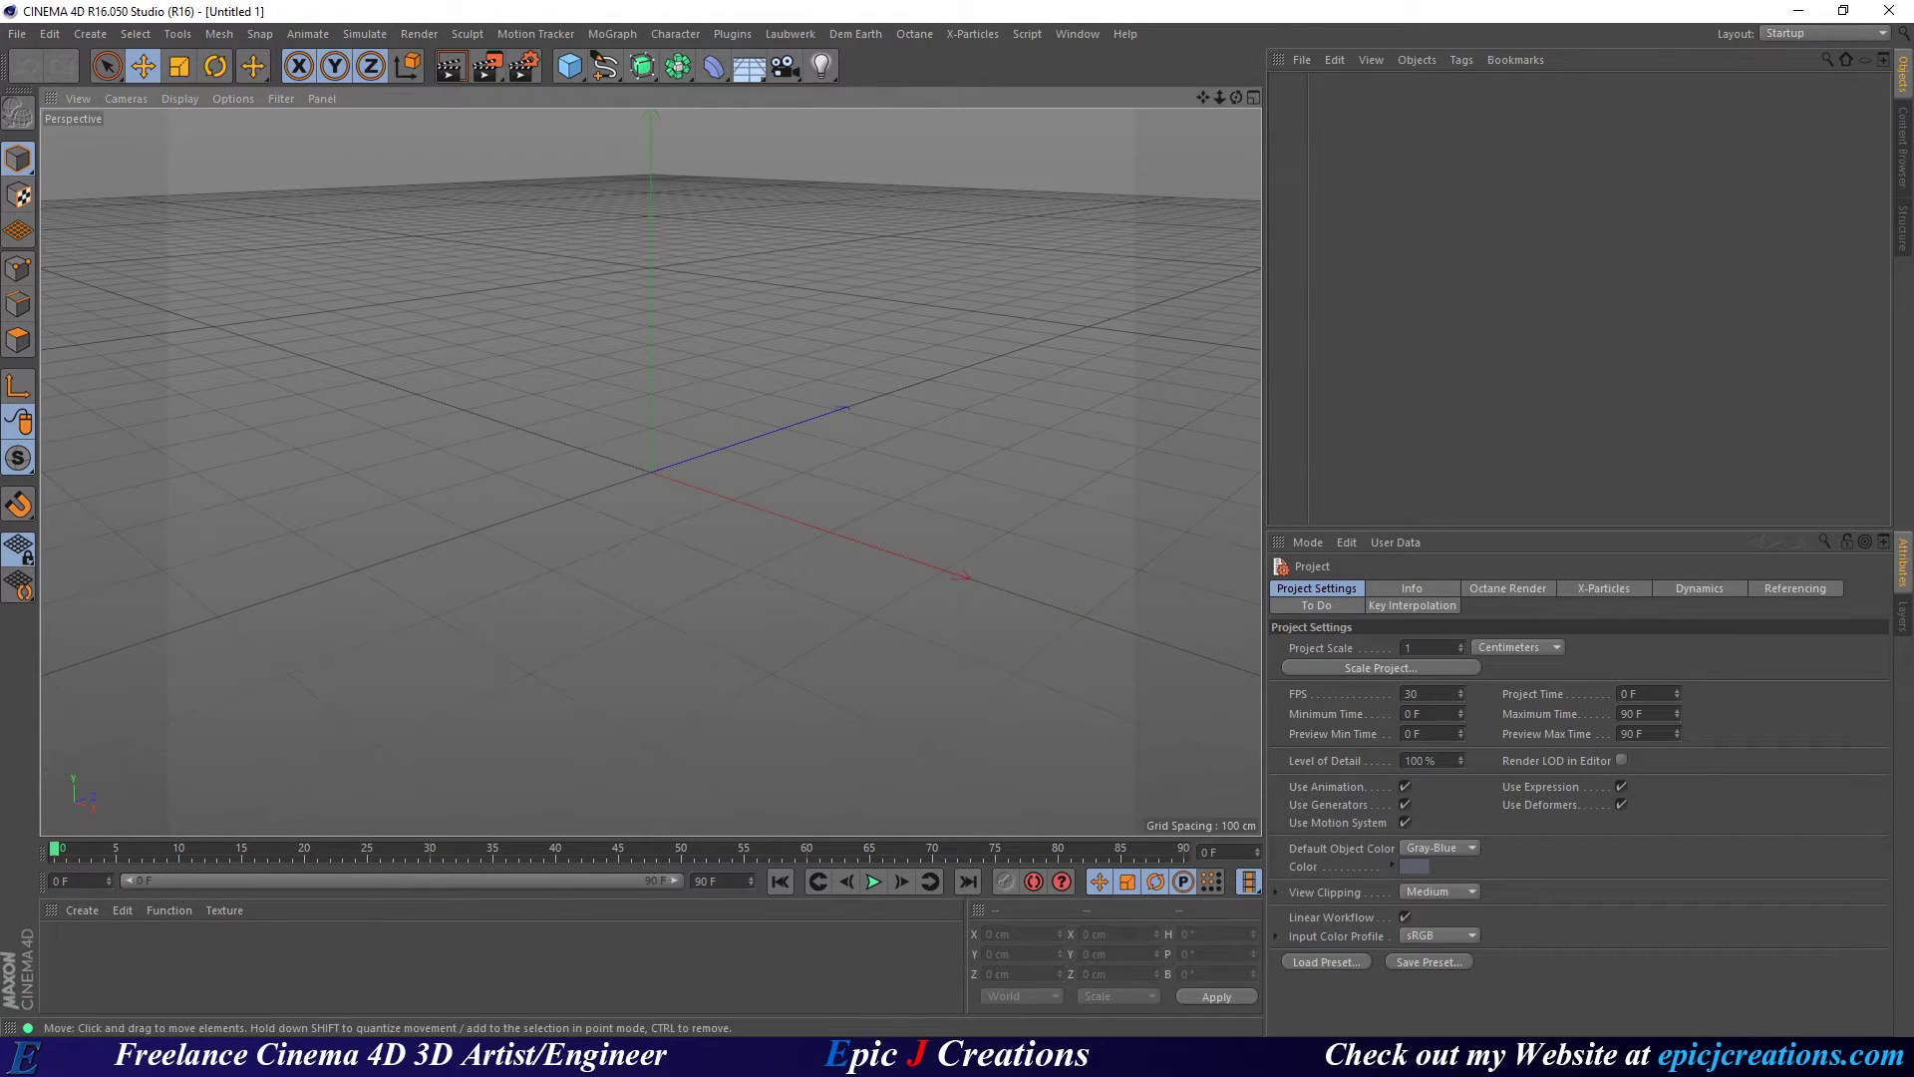
# Switch to File Explorer and inspect the rendered frames in Daily-167's PSD Sequence folder.
pyautogui.hotkey('alt', 'Tab')
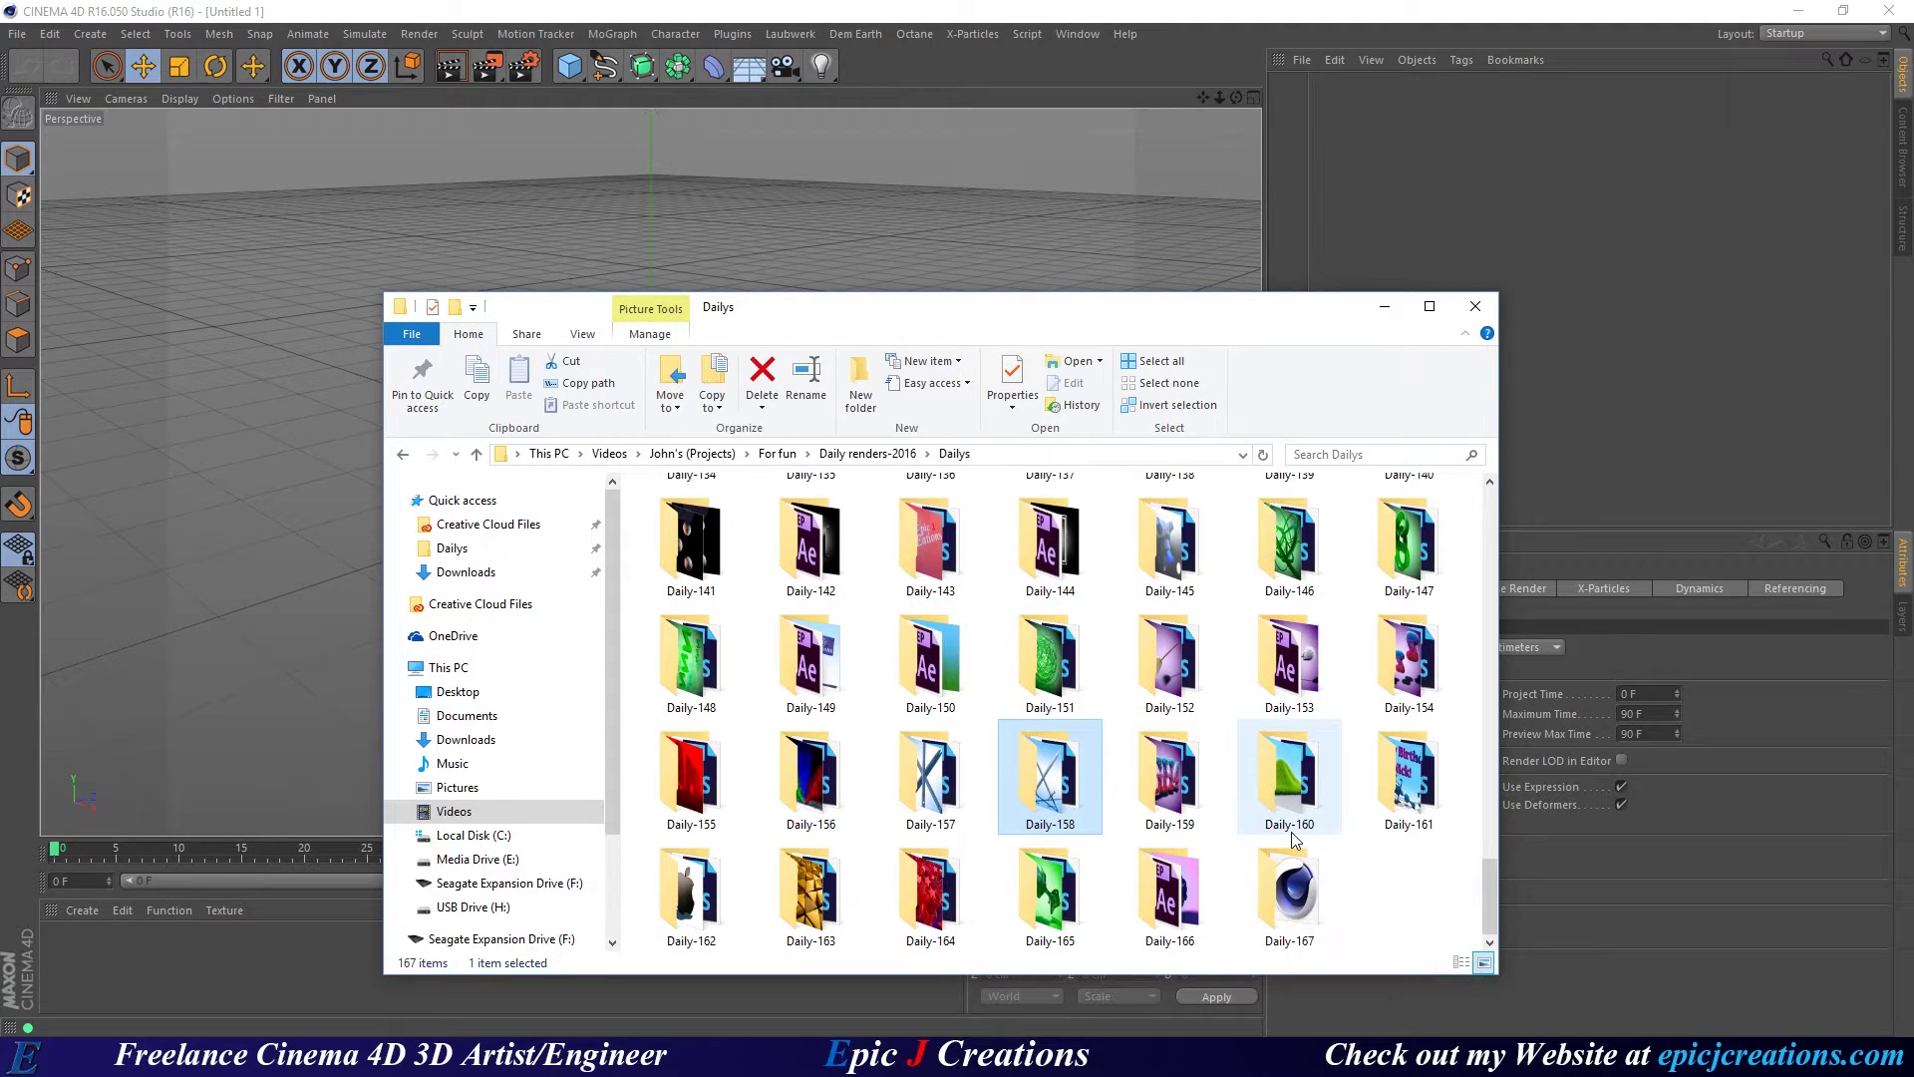
pyautogui.click(1399, 875)
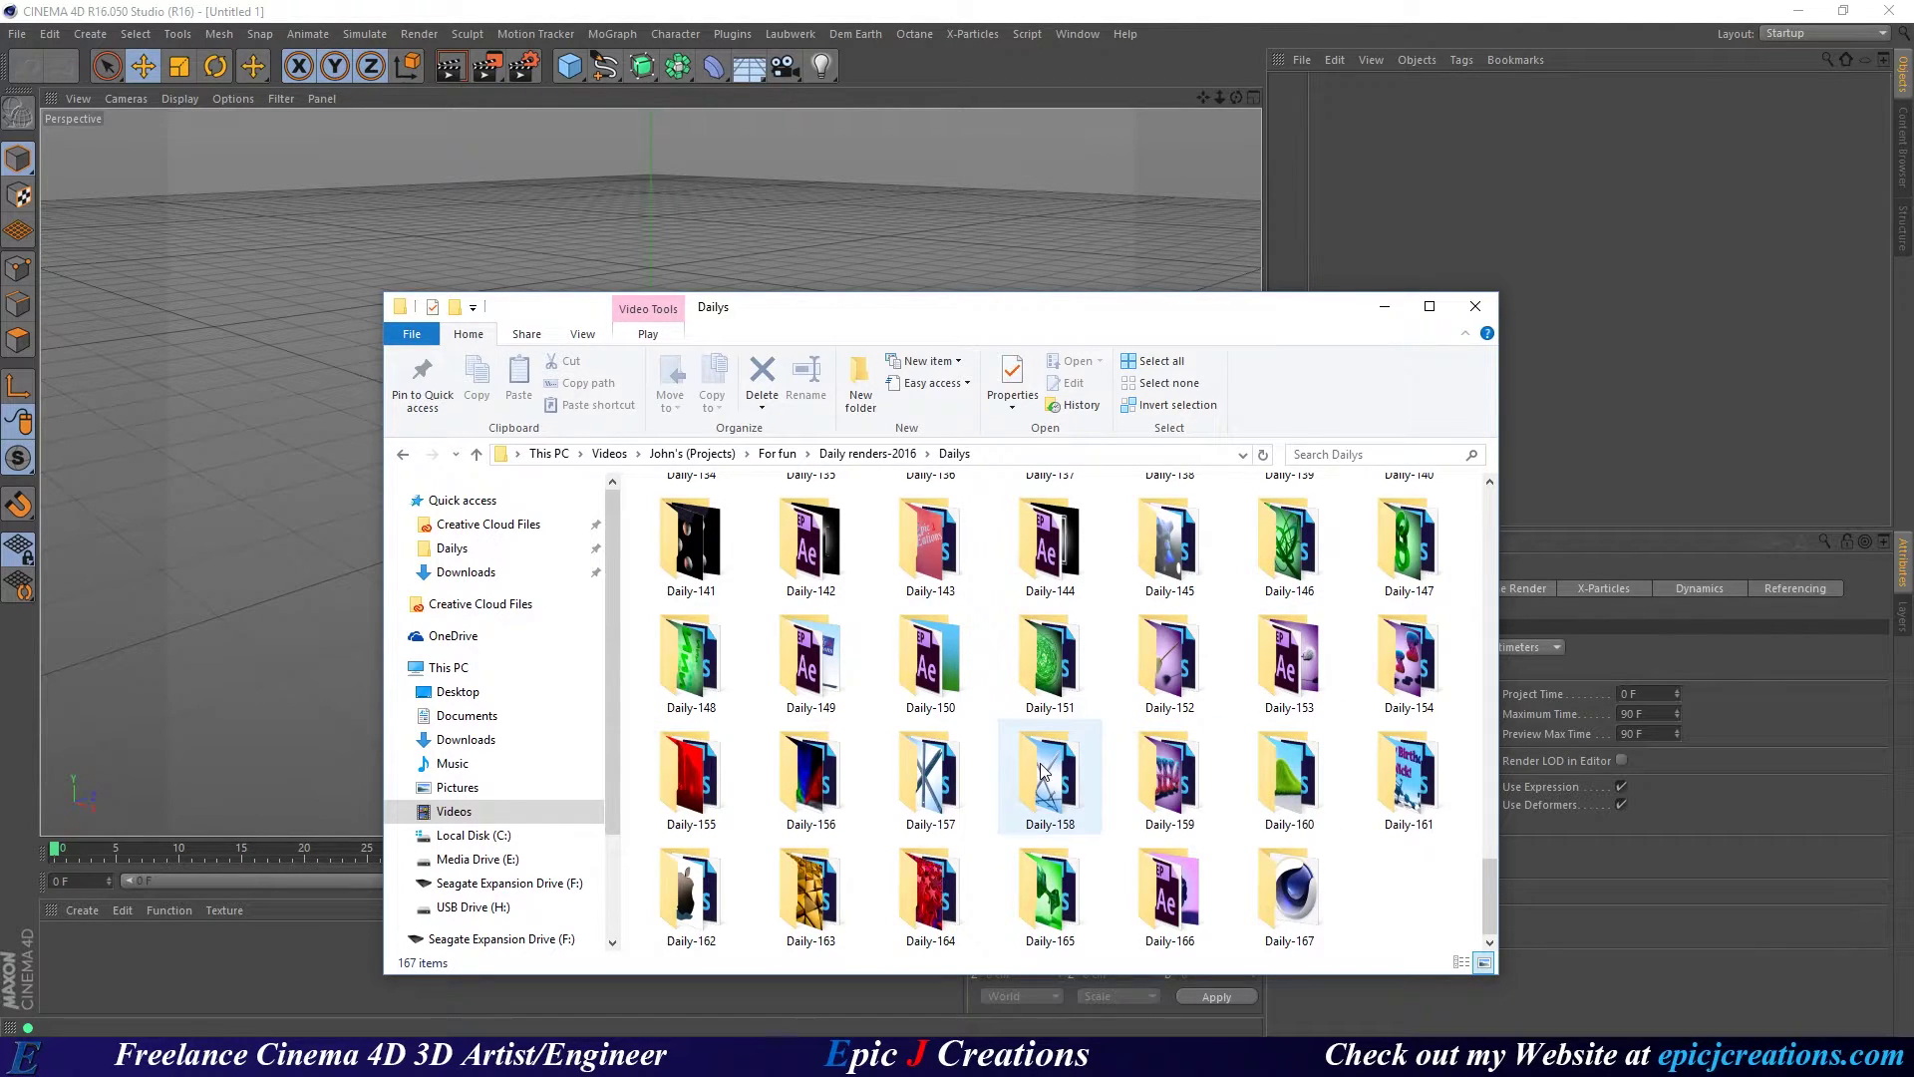
pyautogui.moveTo(1041, 776)
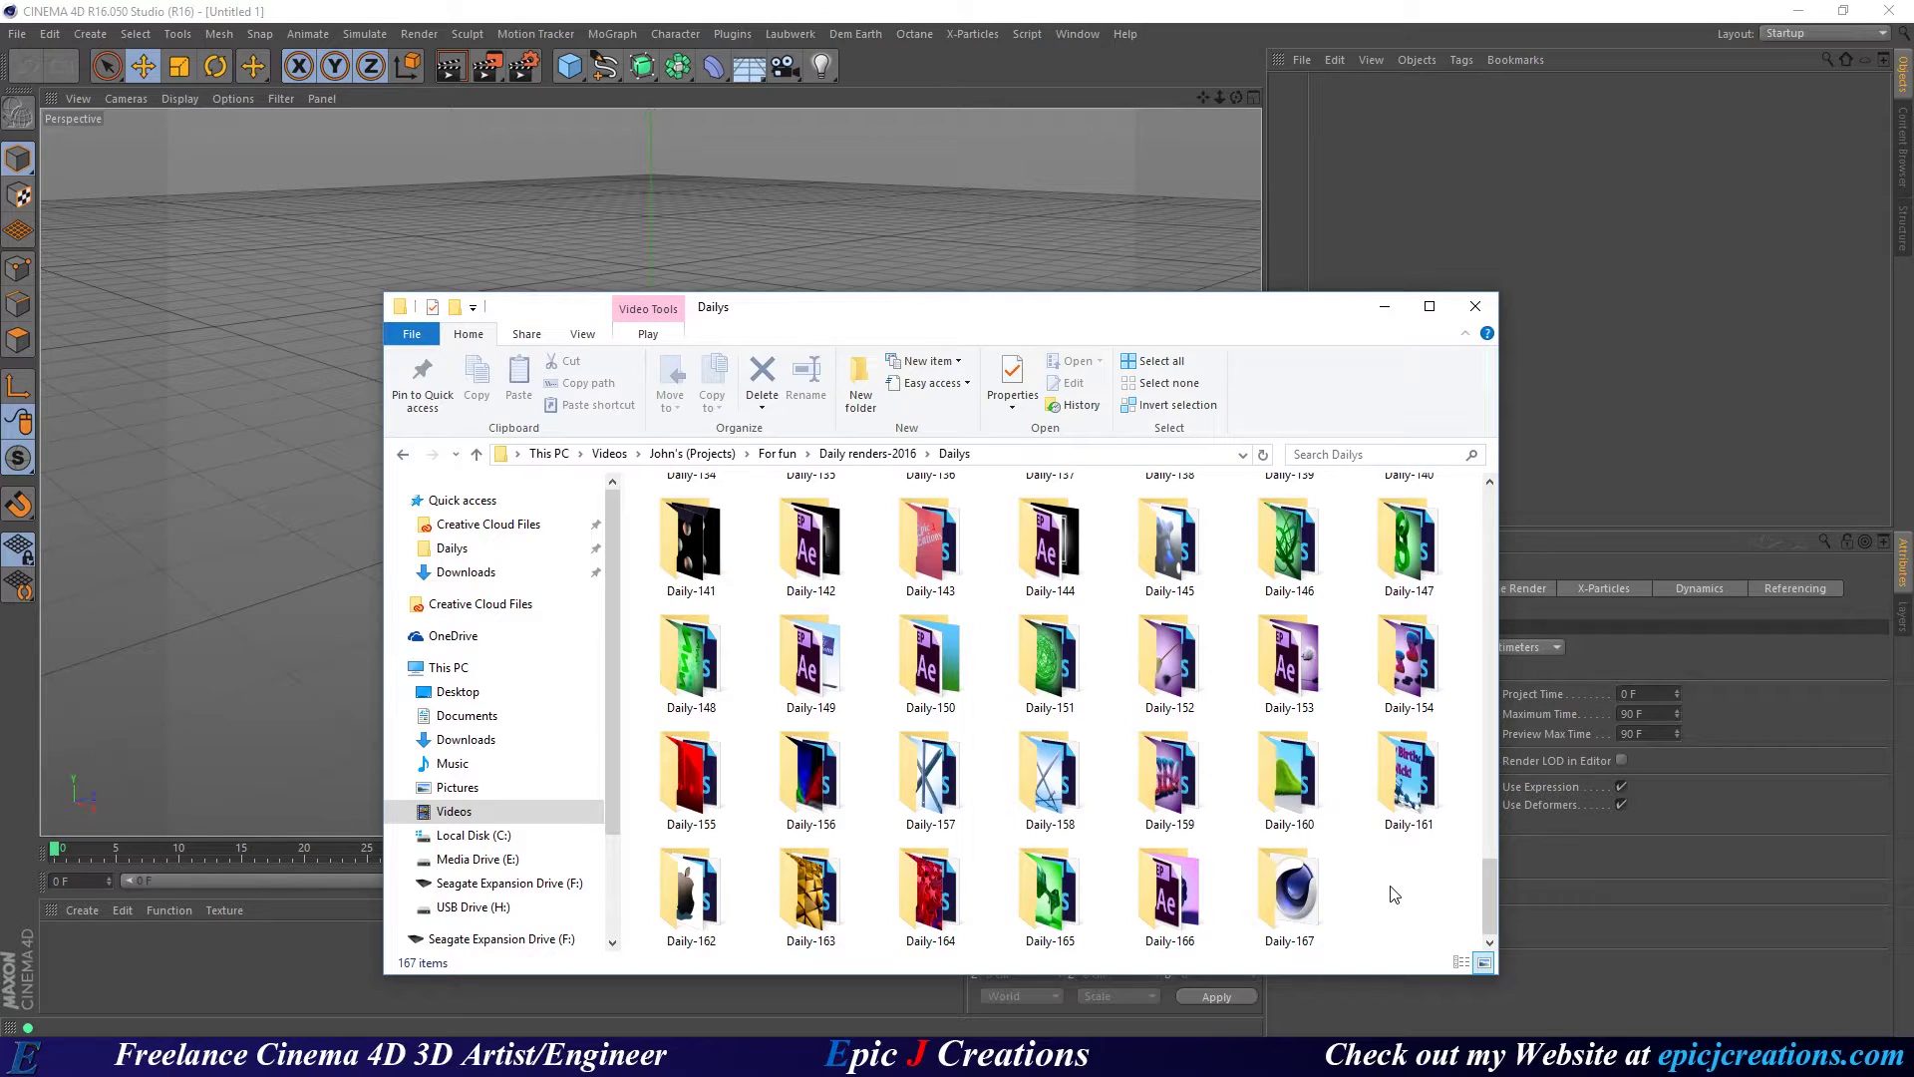
pyautogui.doubleClick(1286, 897)
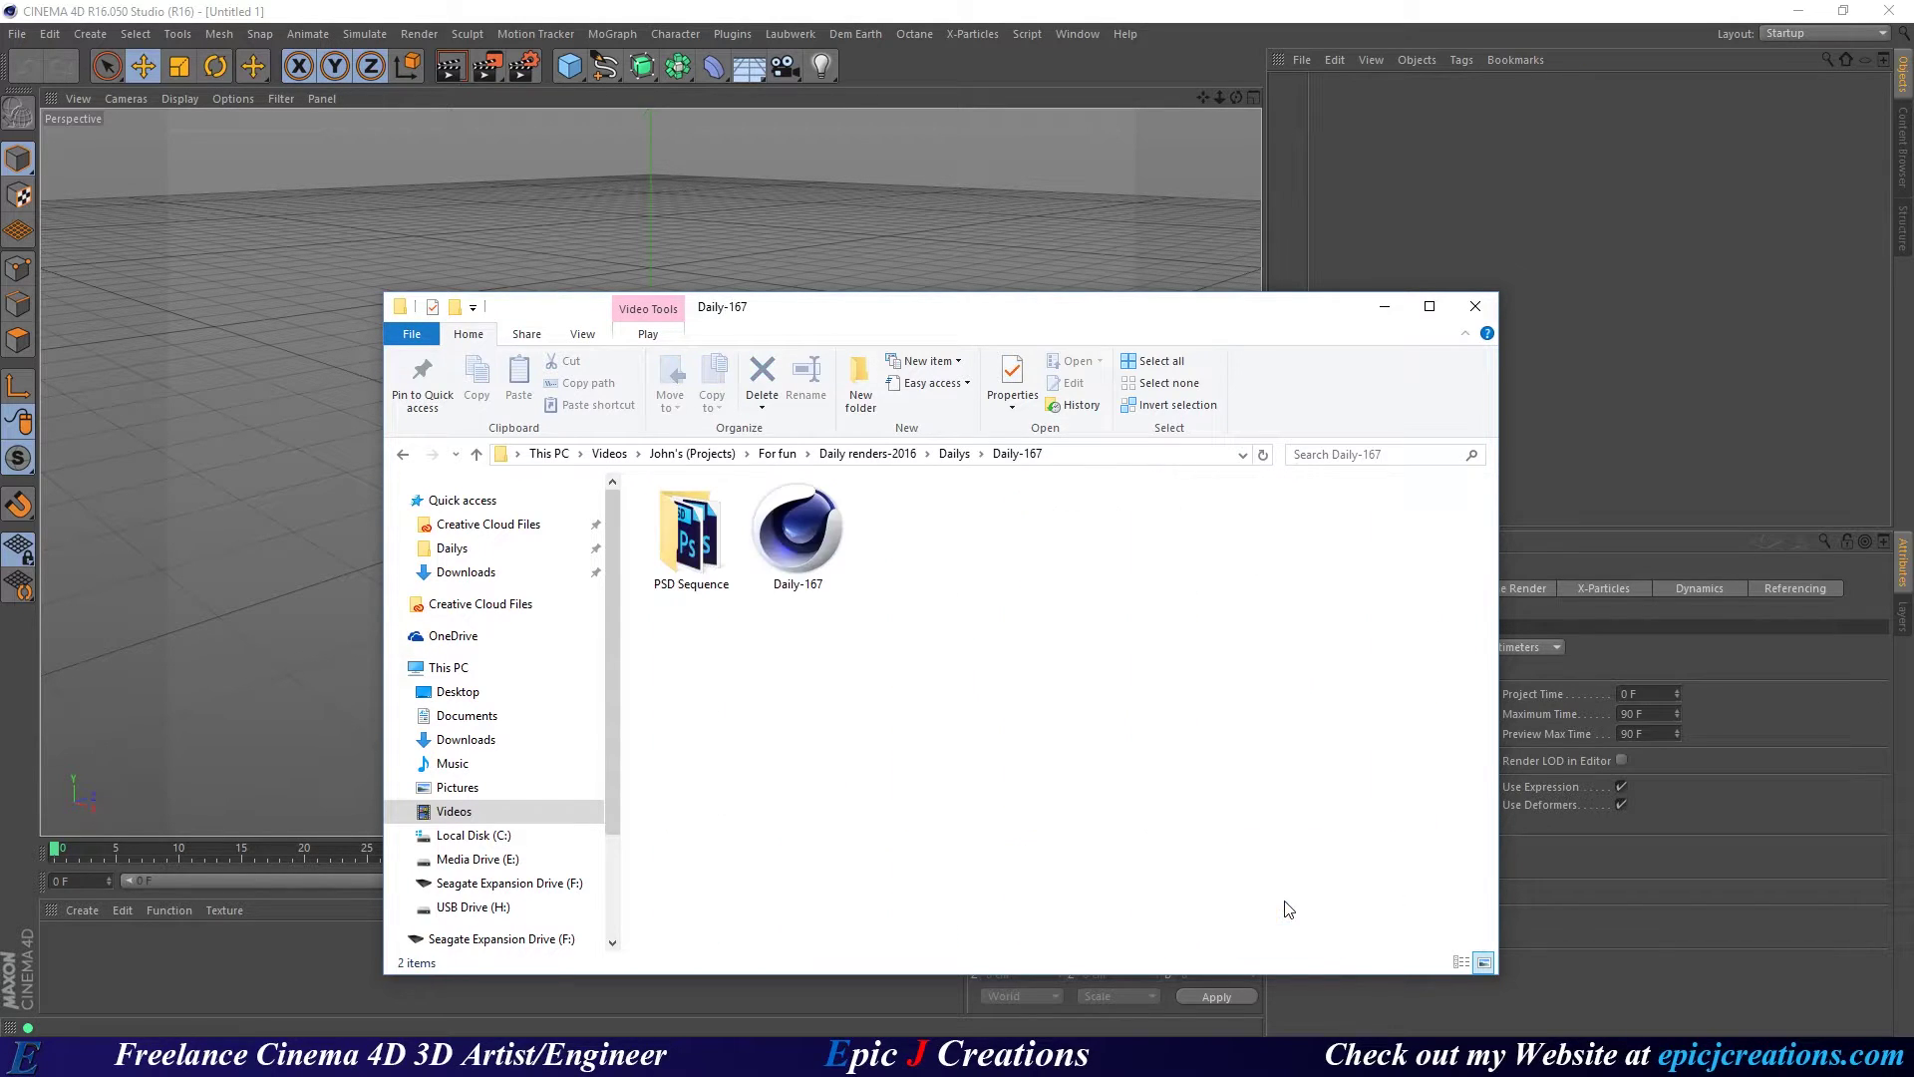
pyautogui.doubleClick(693, 535)
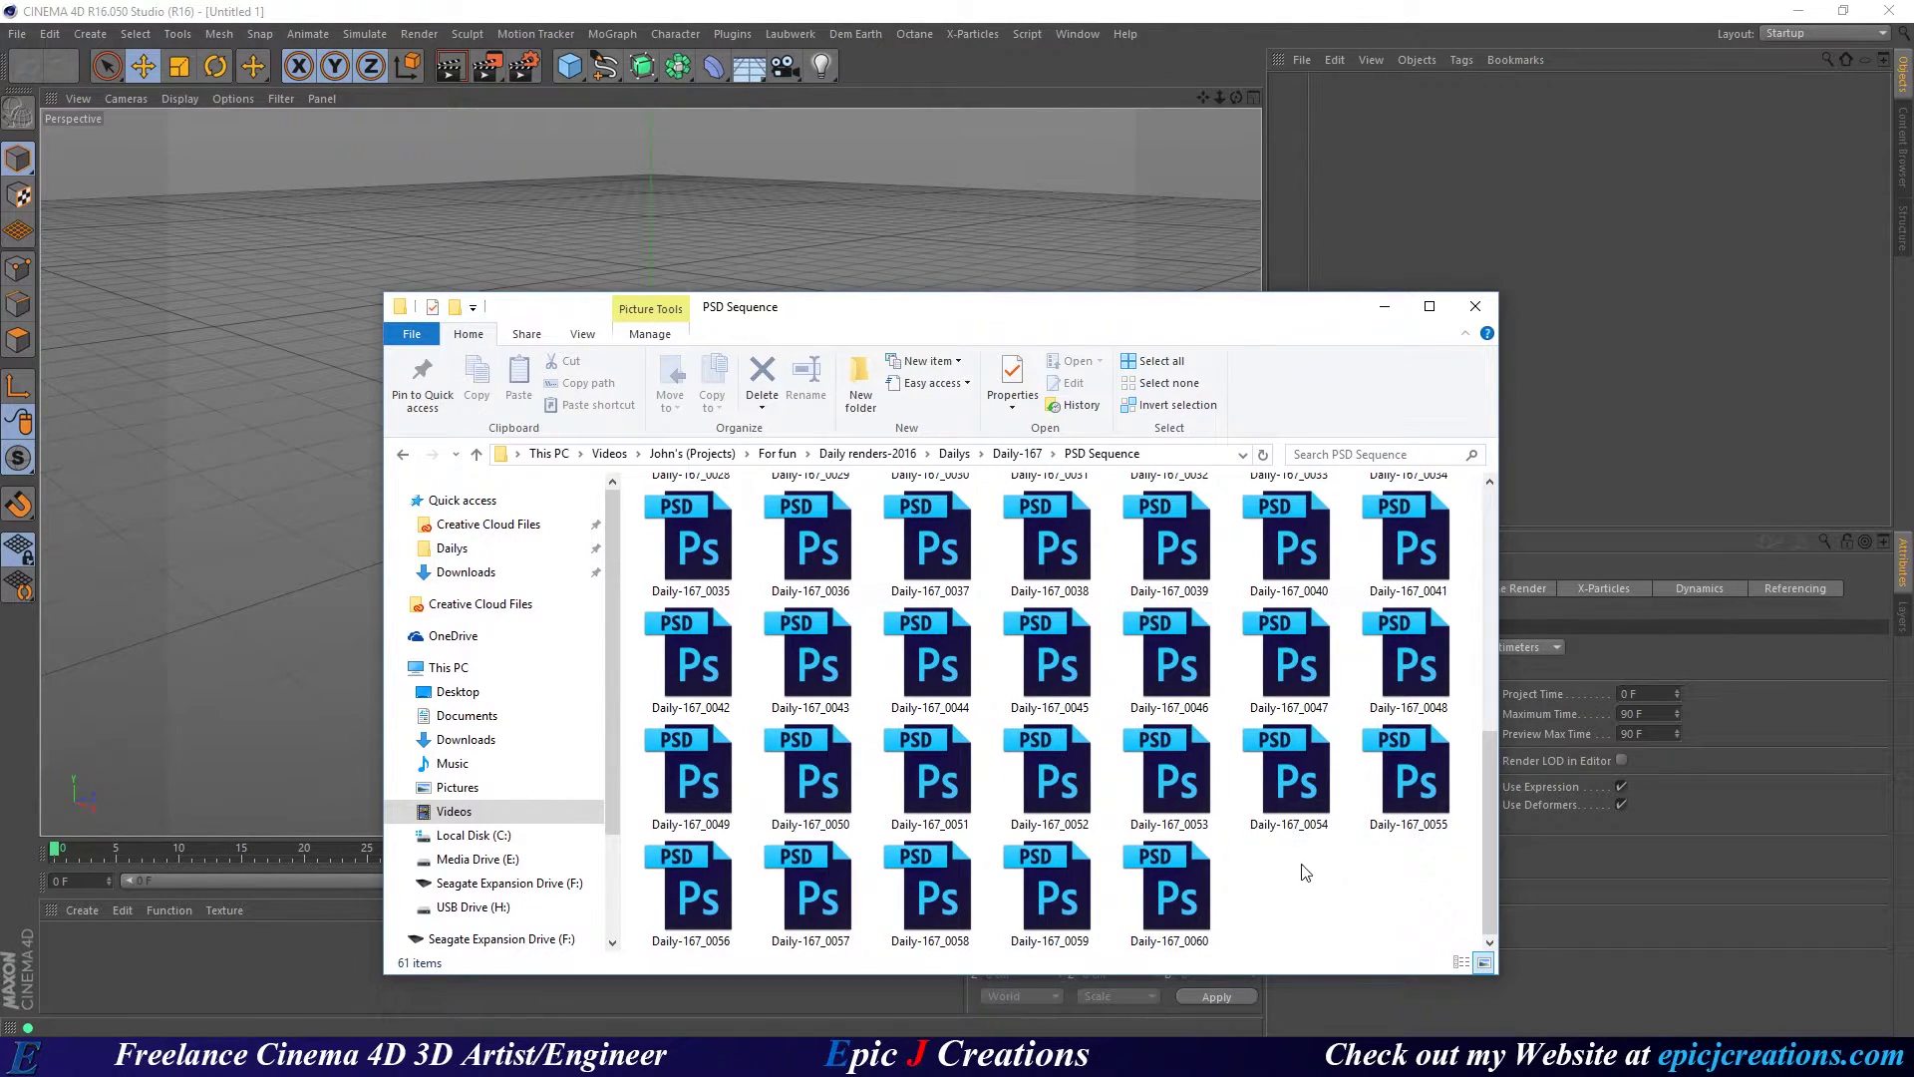
# Leave Daily-167's PSD Sequence folder, switch to Chrome, and open the bookmarked EpicJCreations website to its footer links.
pyautogui.click(1027, 455)
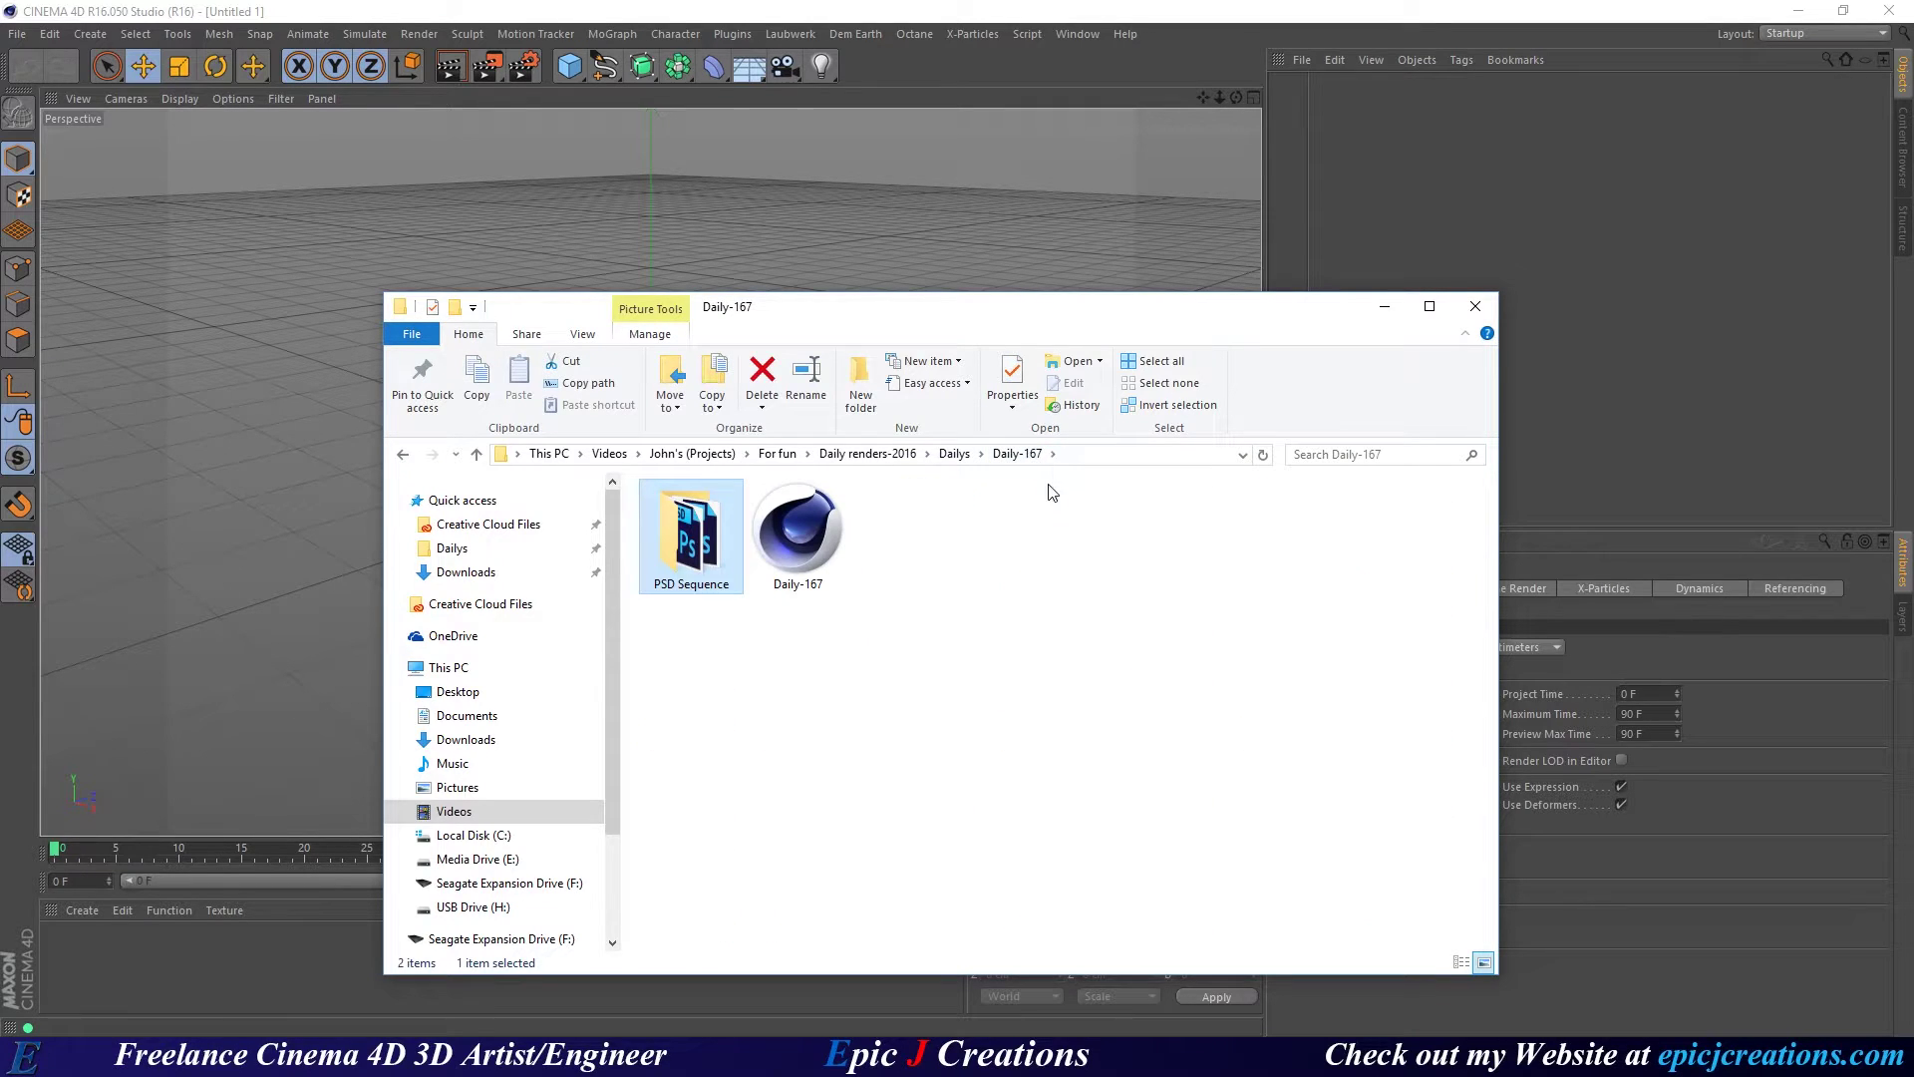
pyautogui.hotkey('alt', 'Tab')
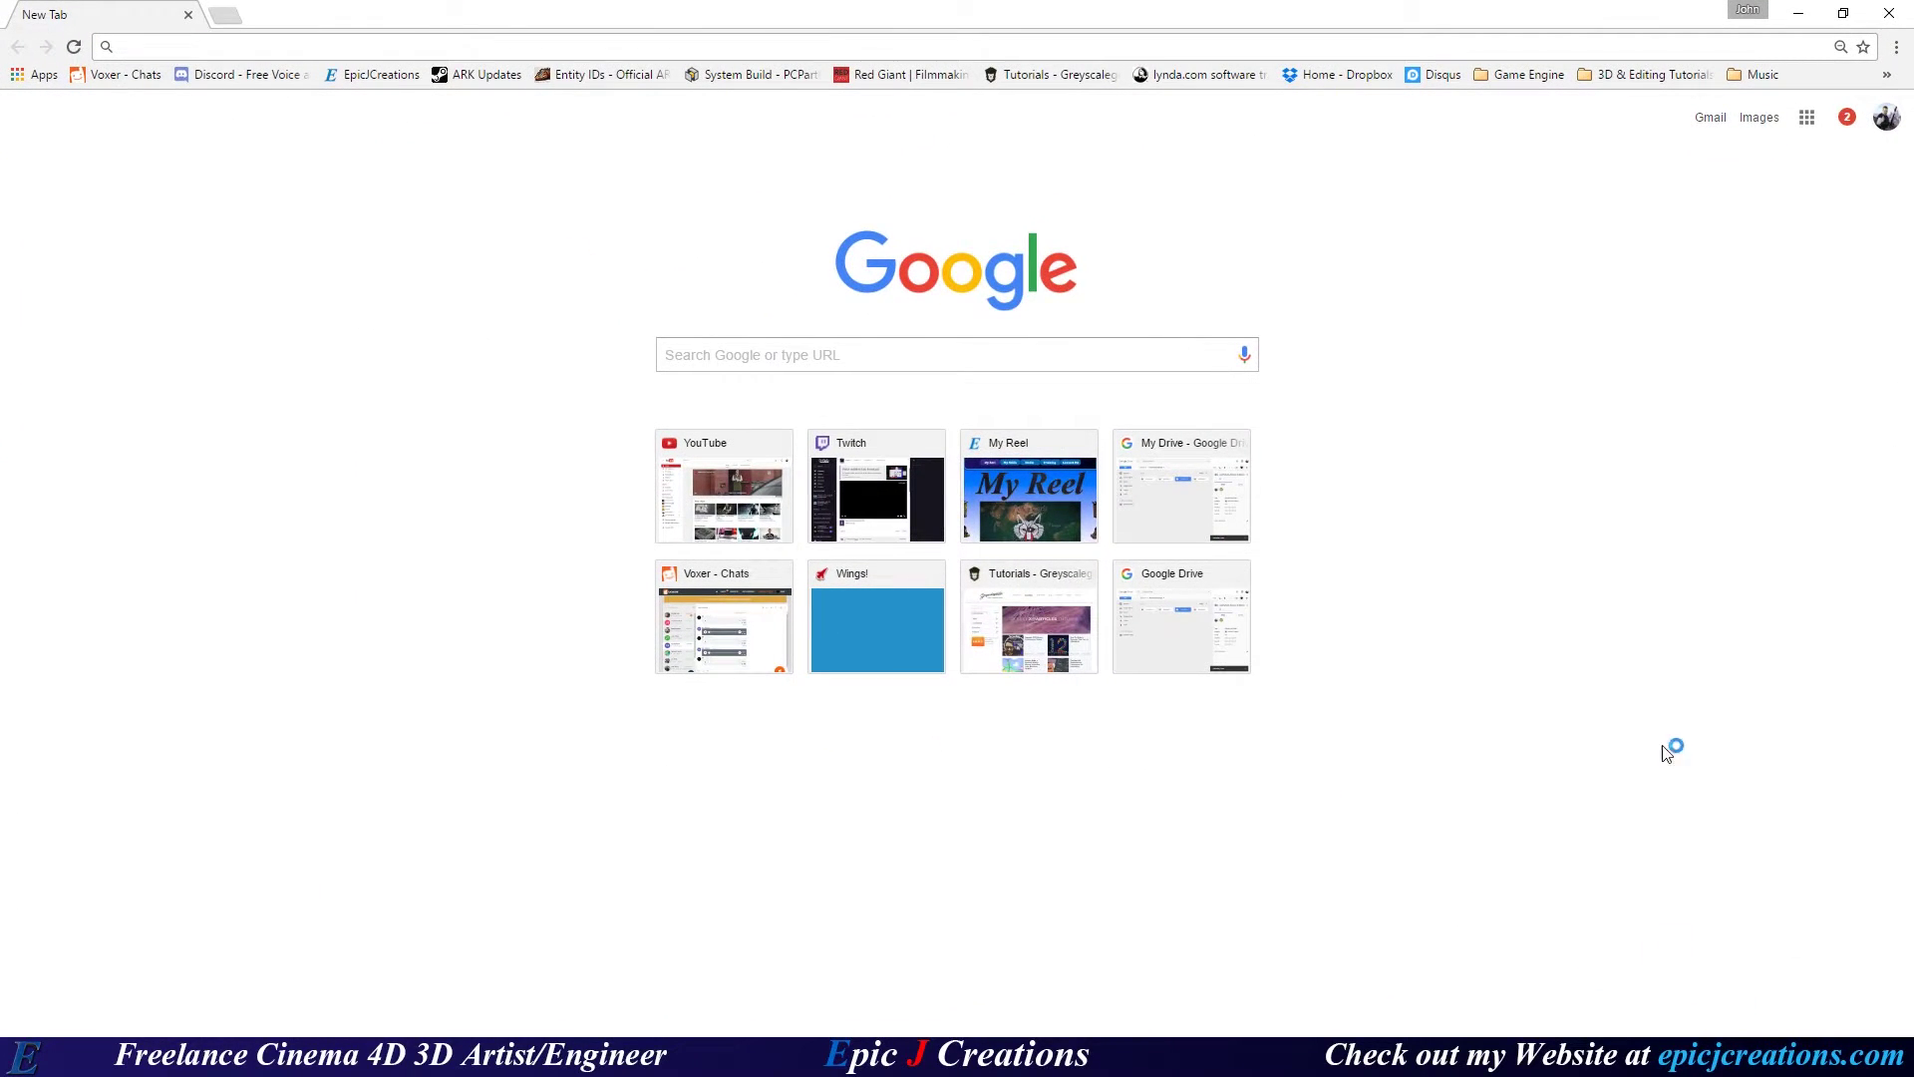
pyautogui.click(365, 76)
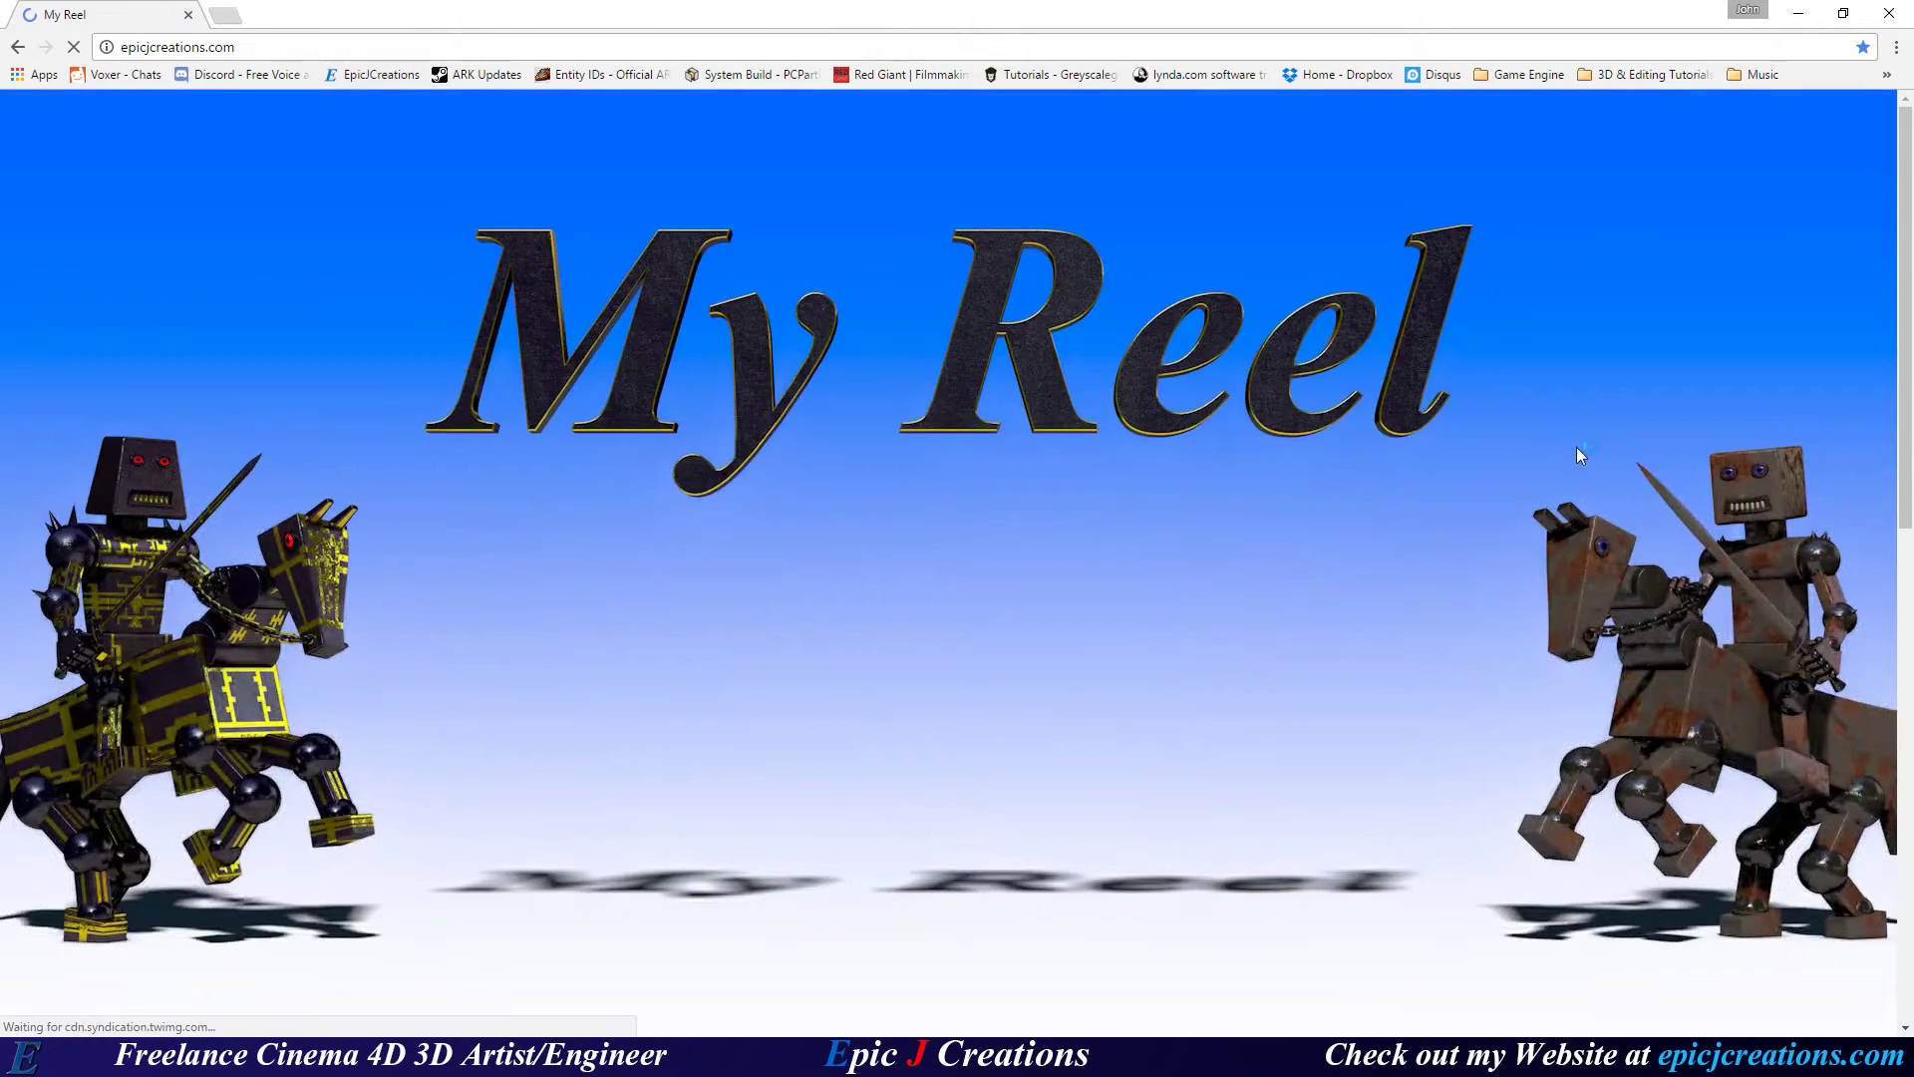
pyautogui.scroll(-15, 1585, 523)
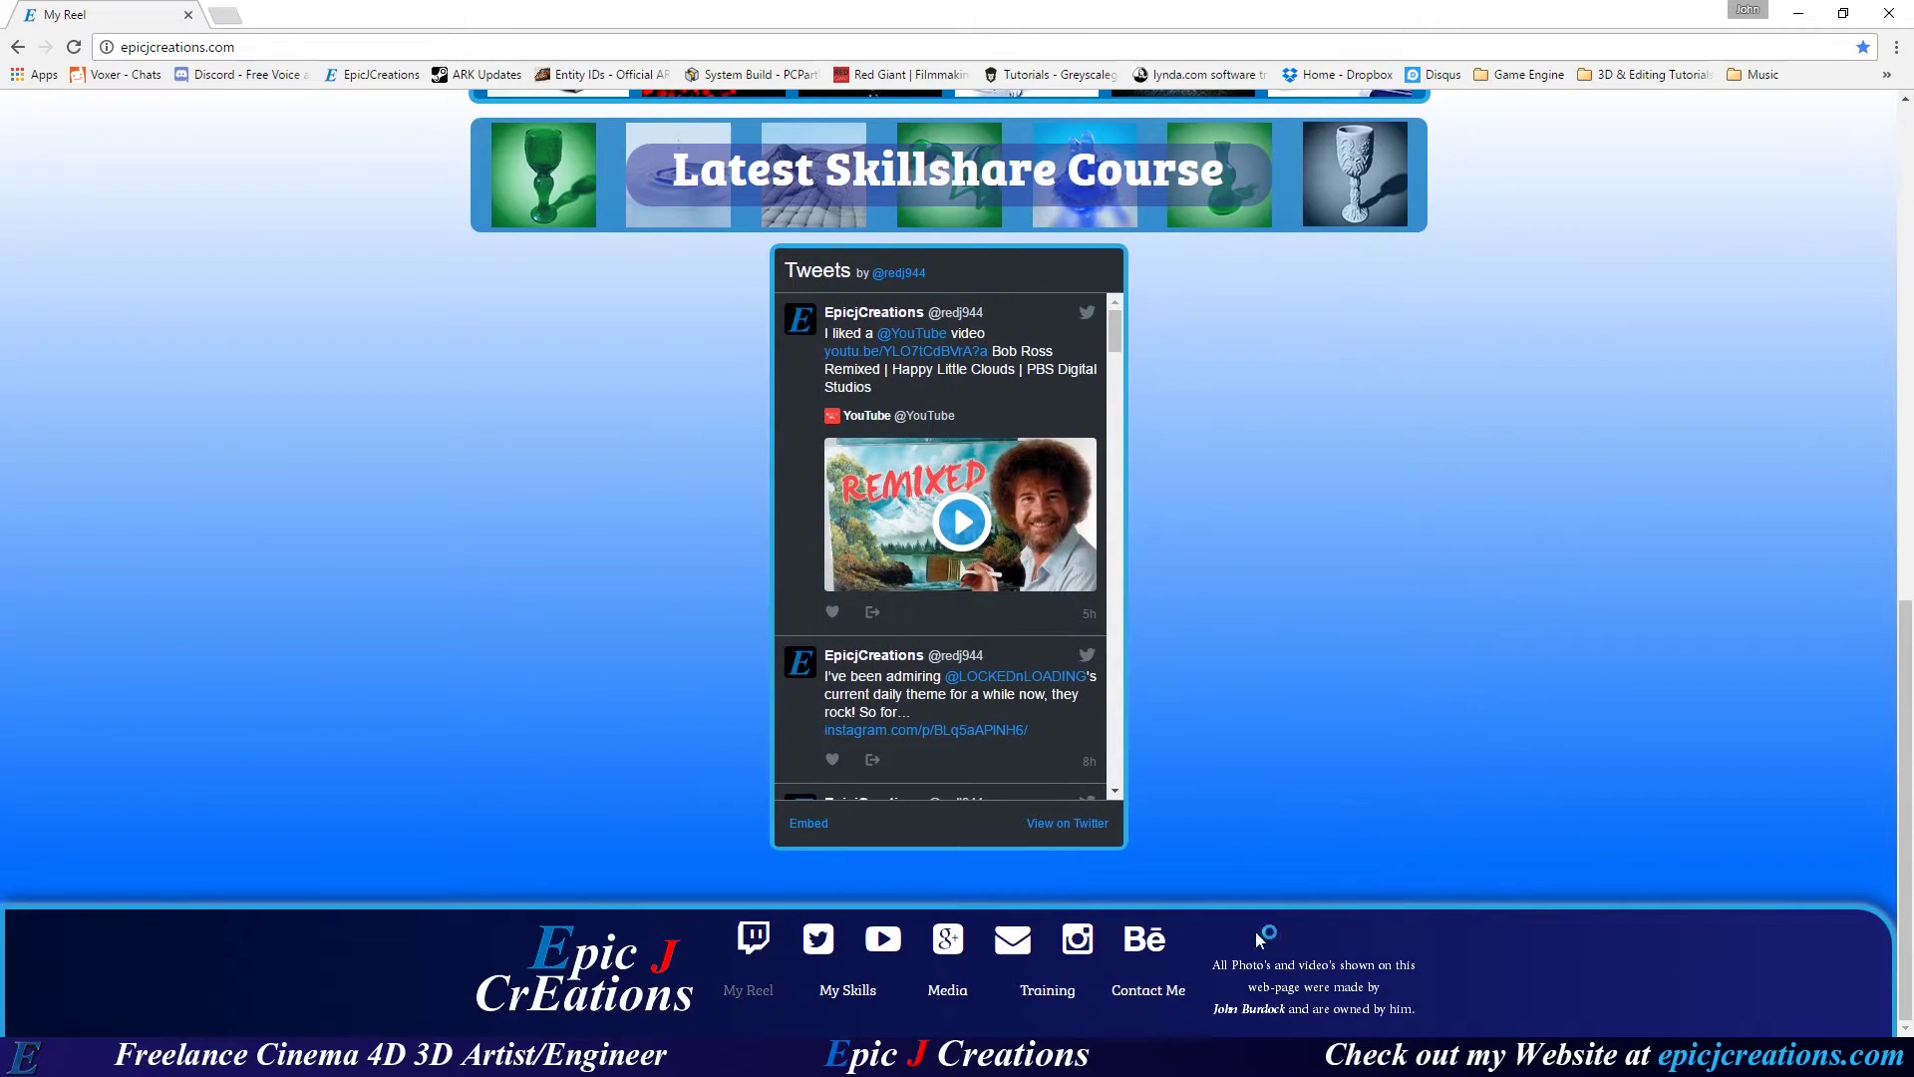
# Open the website's linked Instagram profile, view the newest post of the blue and purple render, and minimize Chrome.
pyautogui.click(1077, 940)
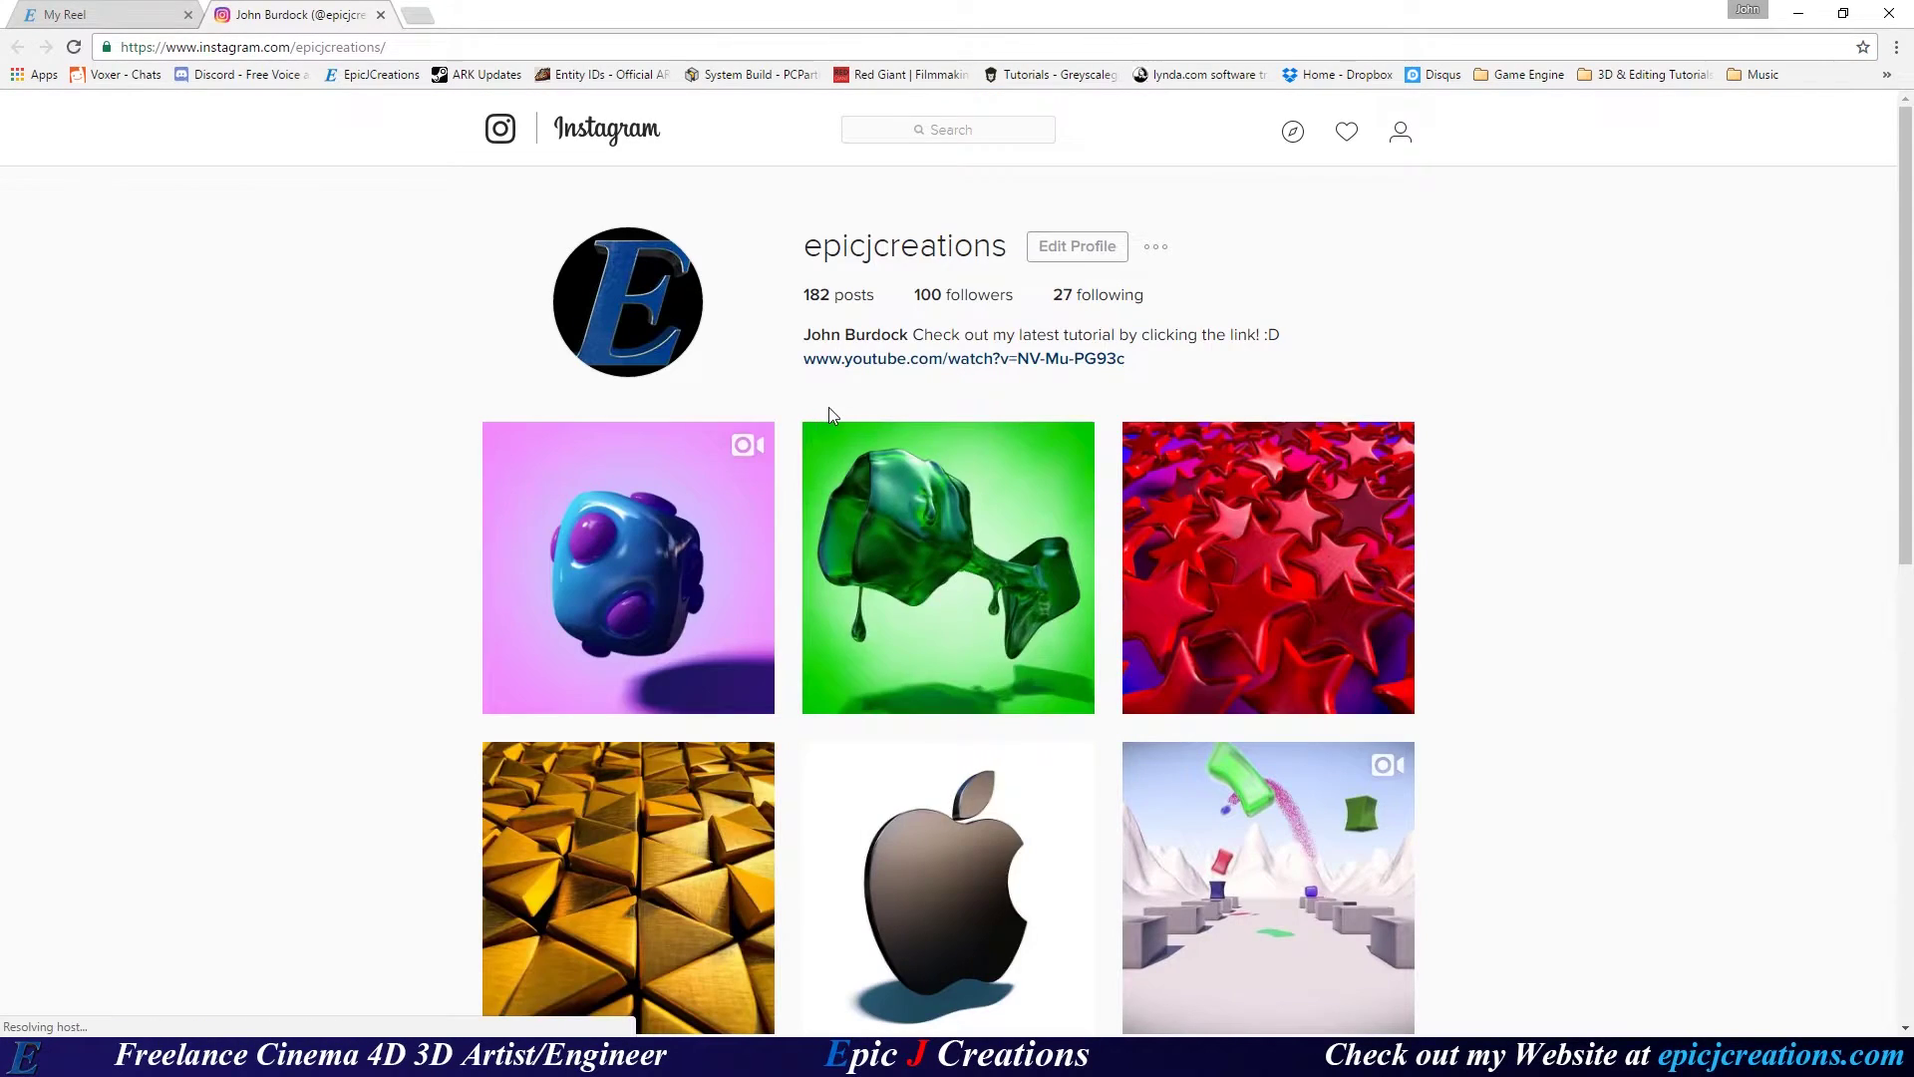
pyautogui.click(635, 520)
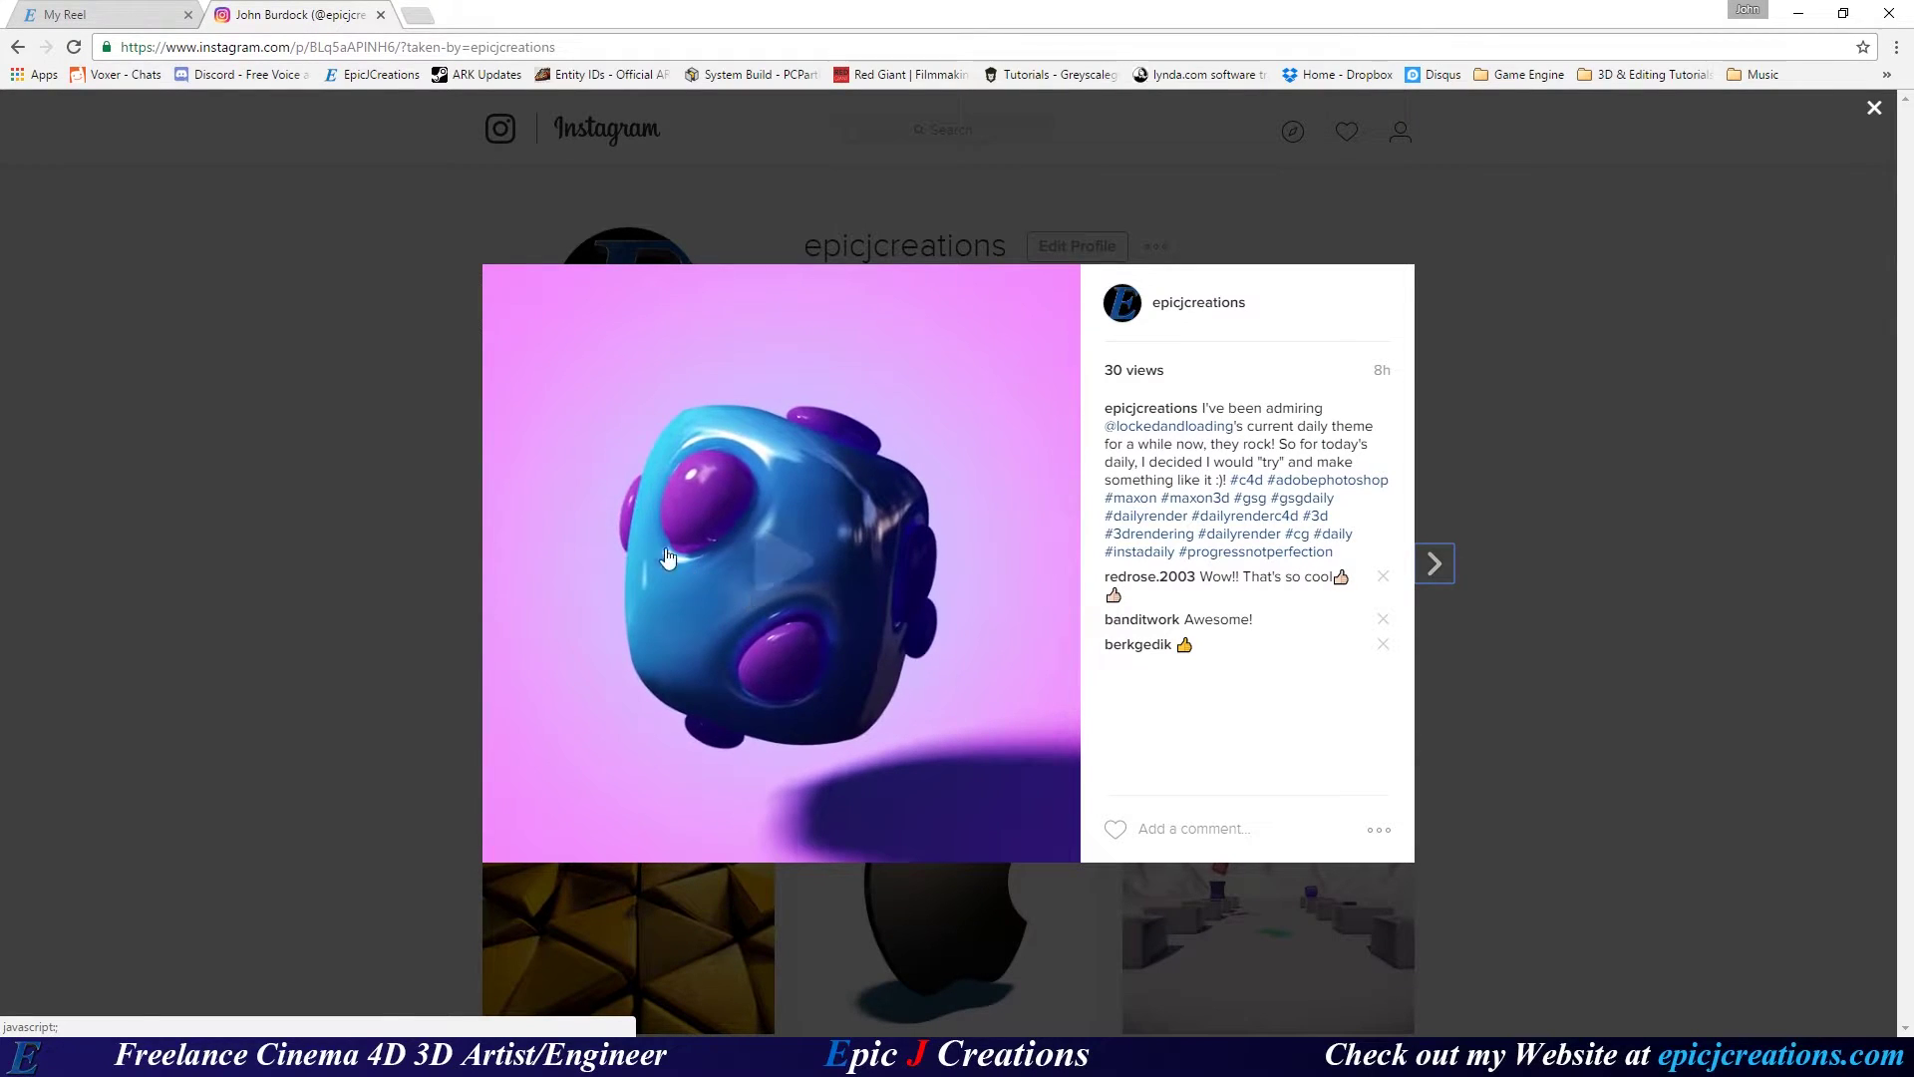
pyautogui.click(1807, 10)
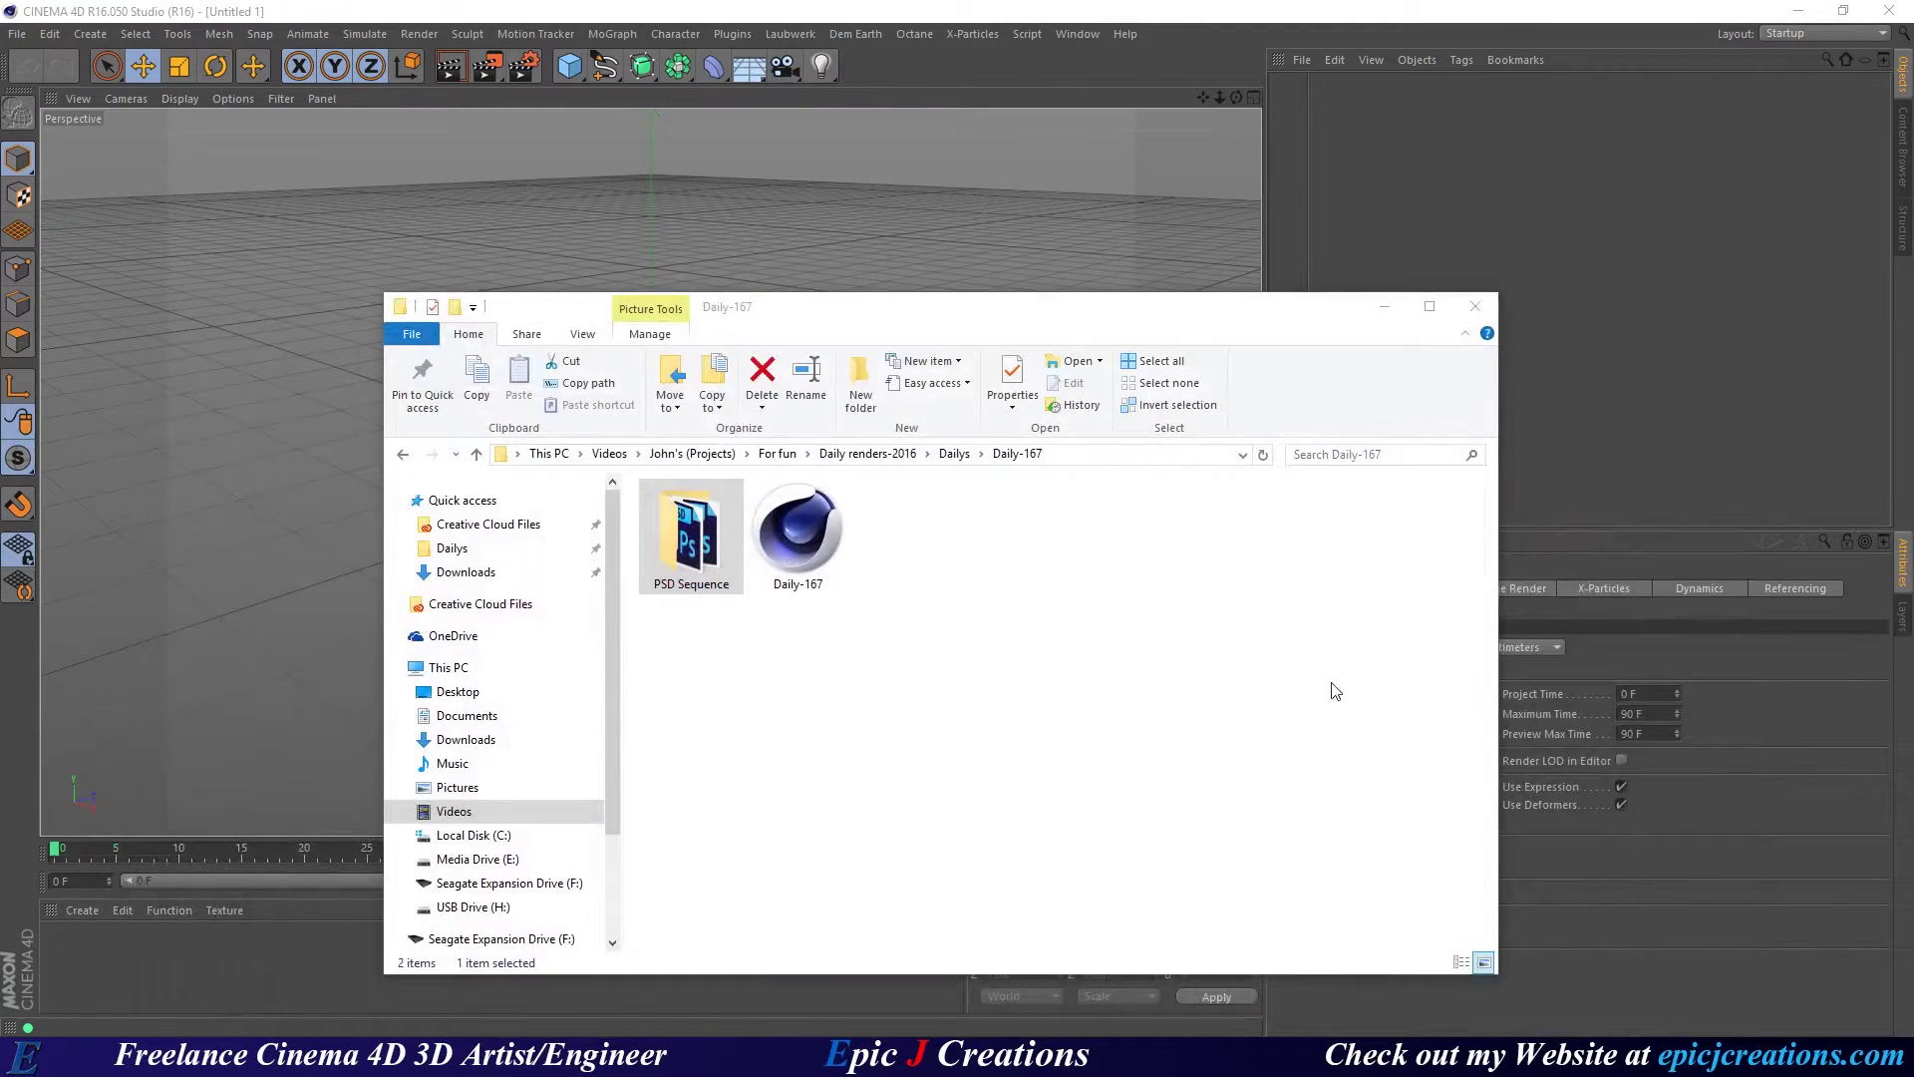
# Return to the Dailys folder in File Explorer, clear the selection, and look through the daily project folders.
pyautogui.click(953, 454)
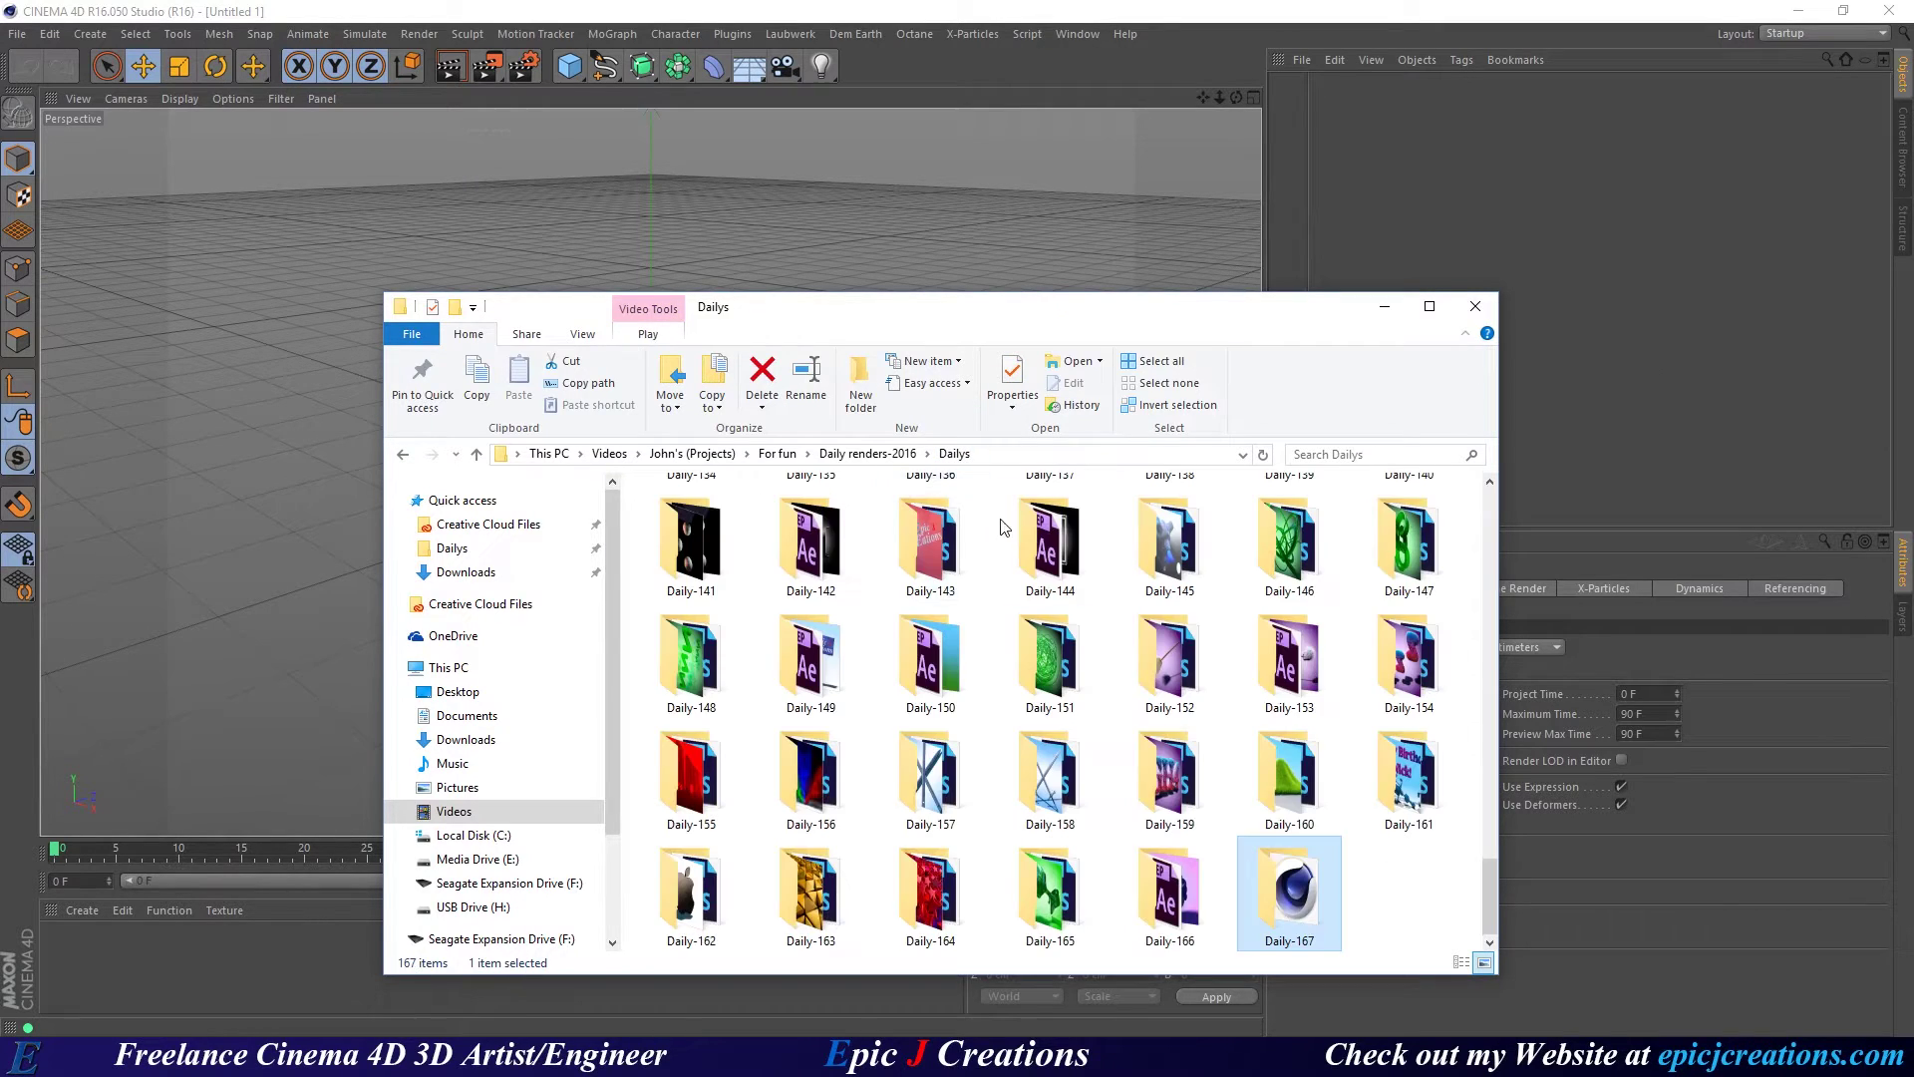
pyautogui.click(1385, 915)
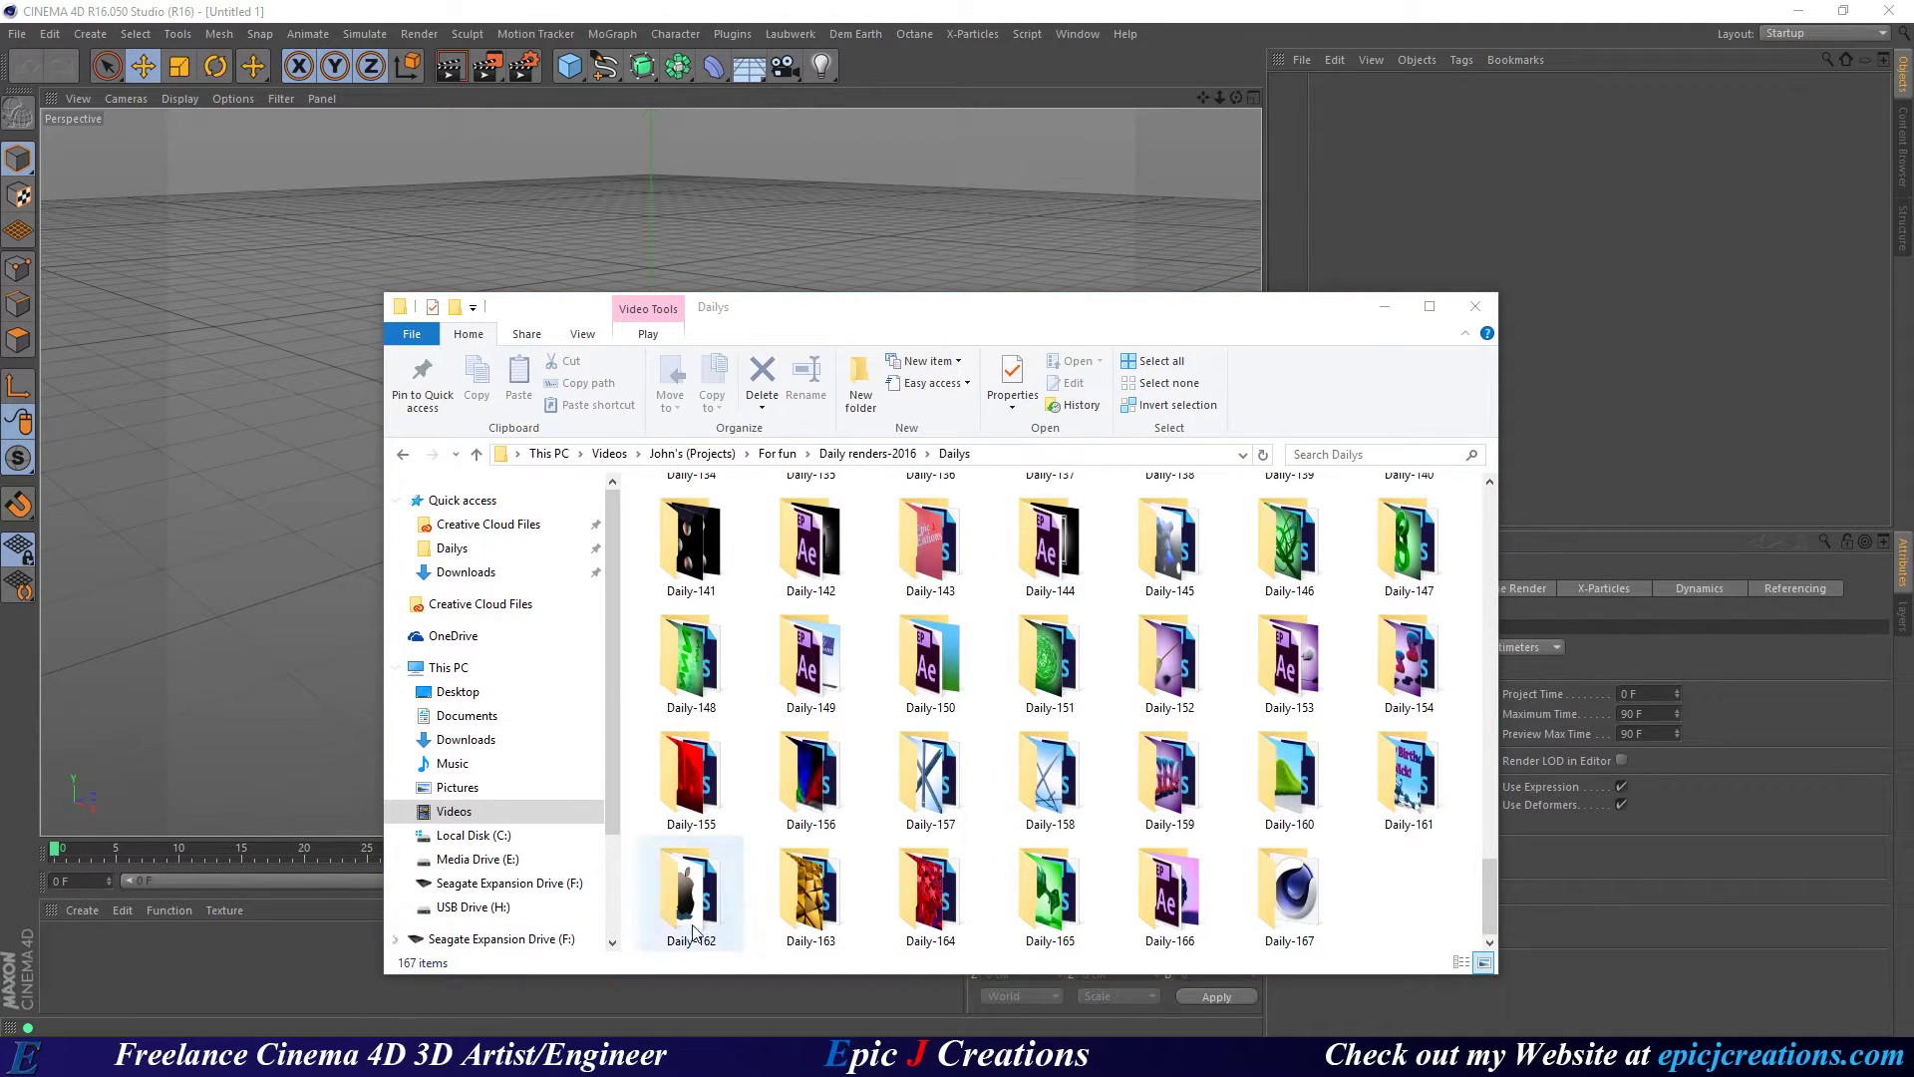
pyautogui.click(1386, 886)
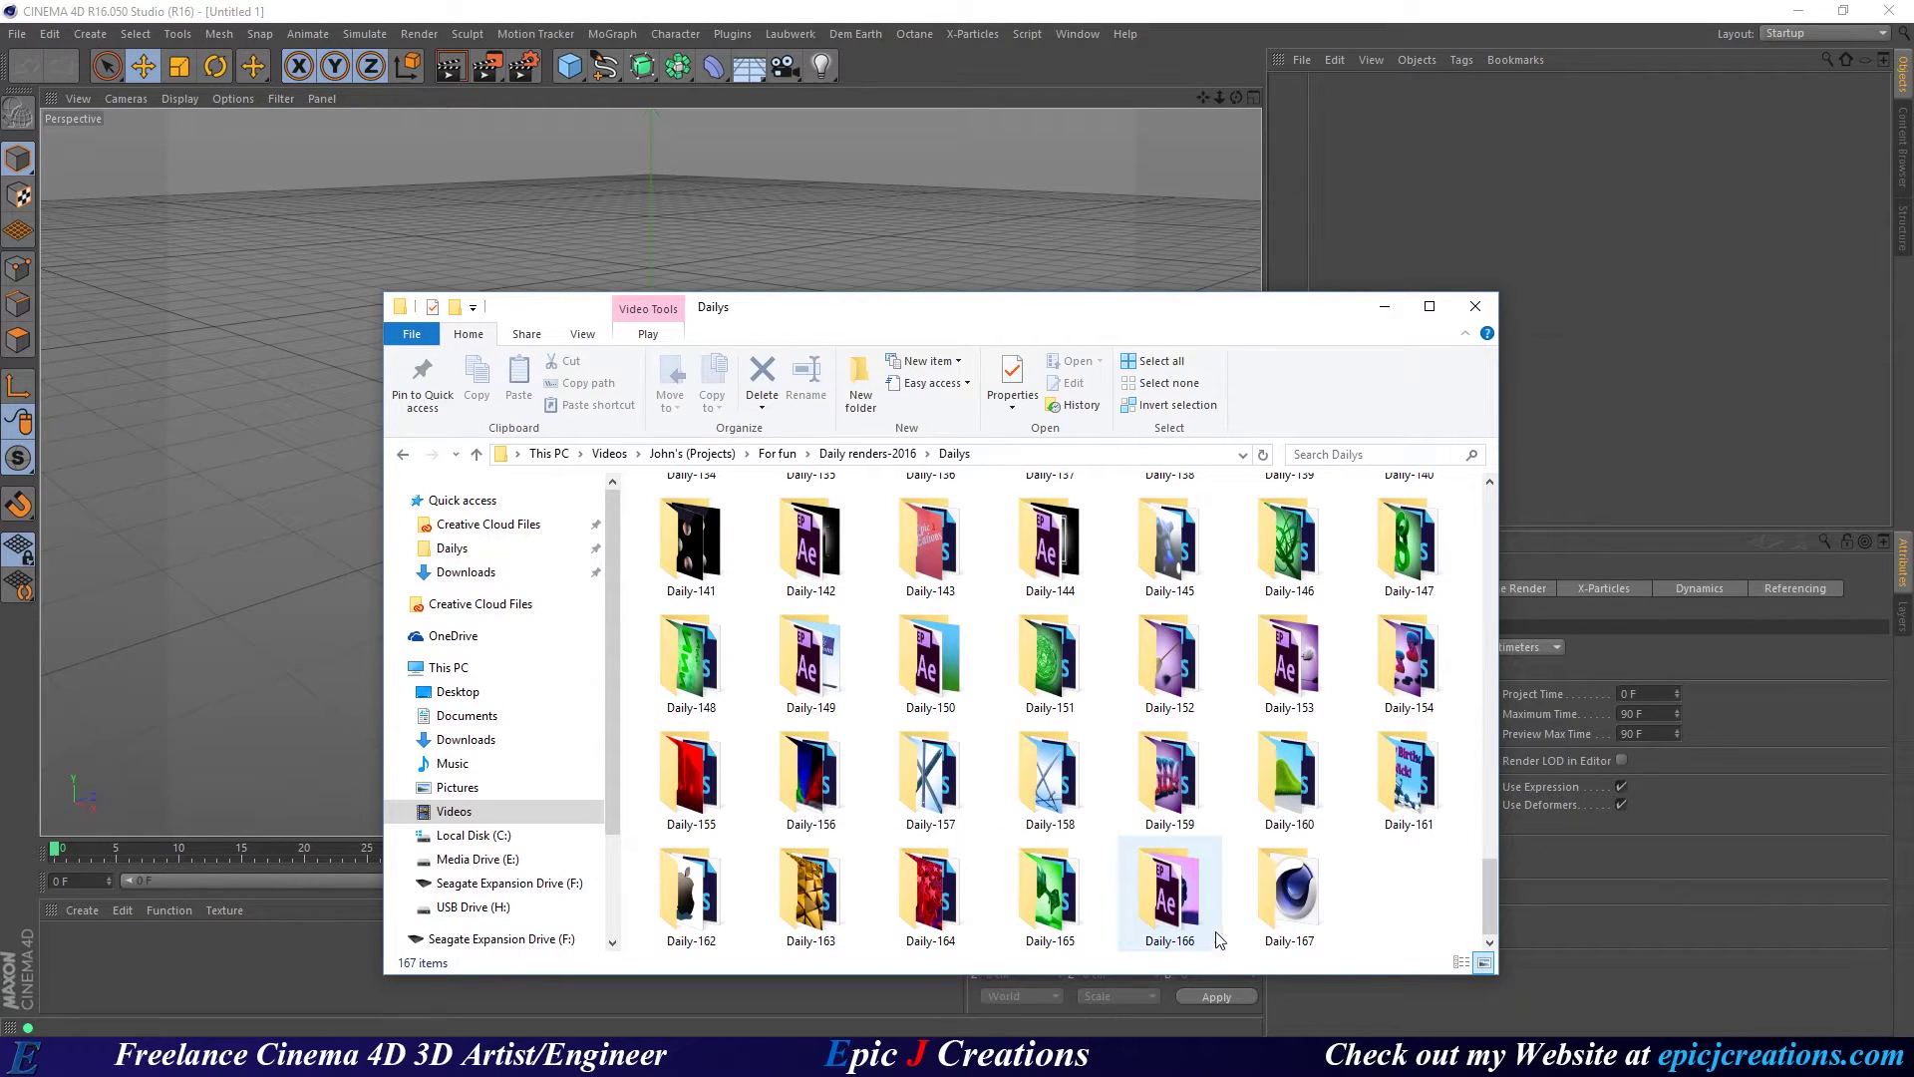
pyautogui.moveTo(1217, 903)
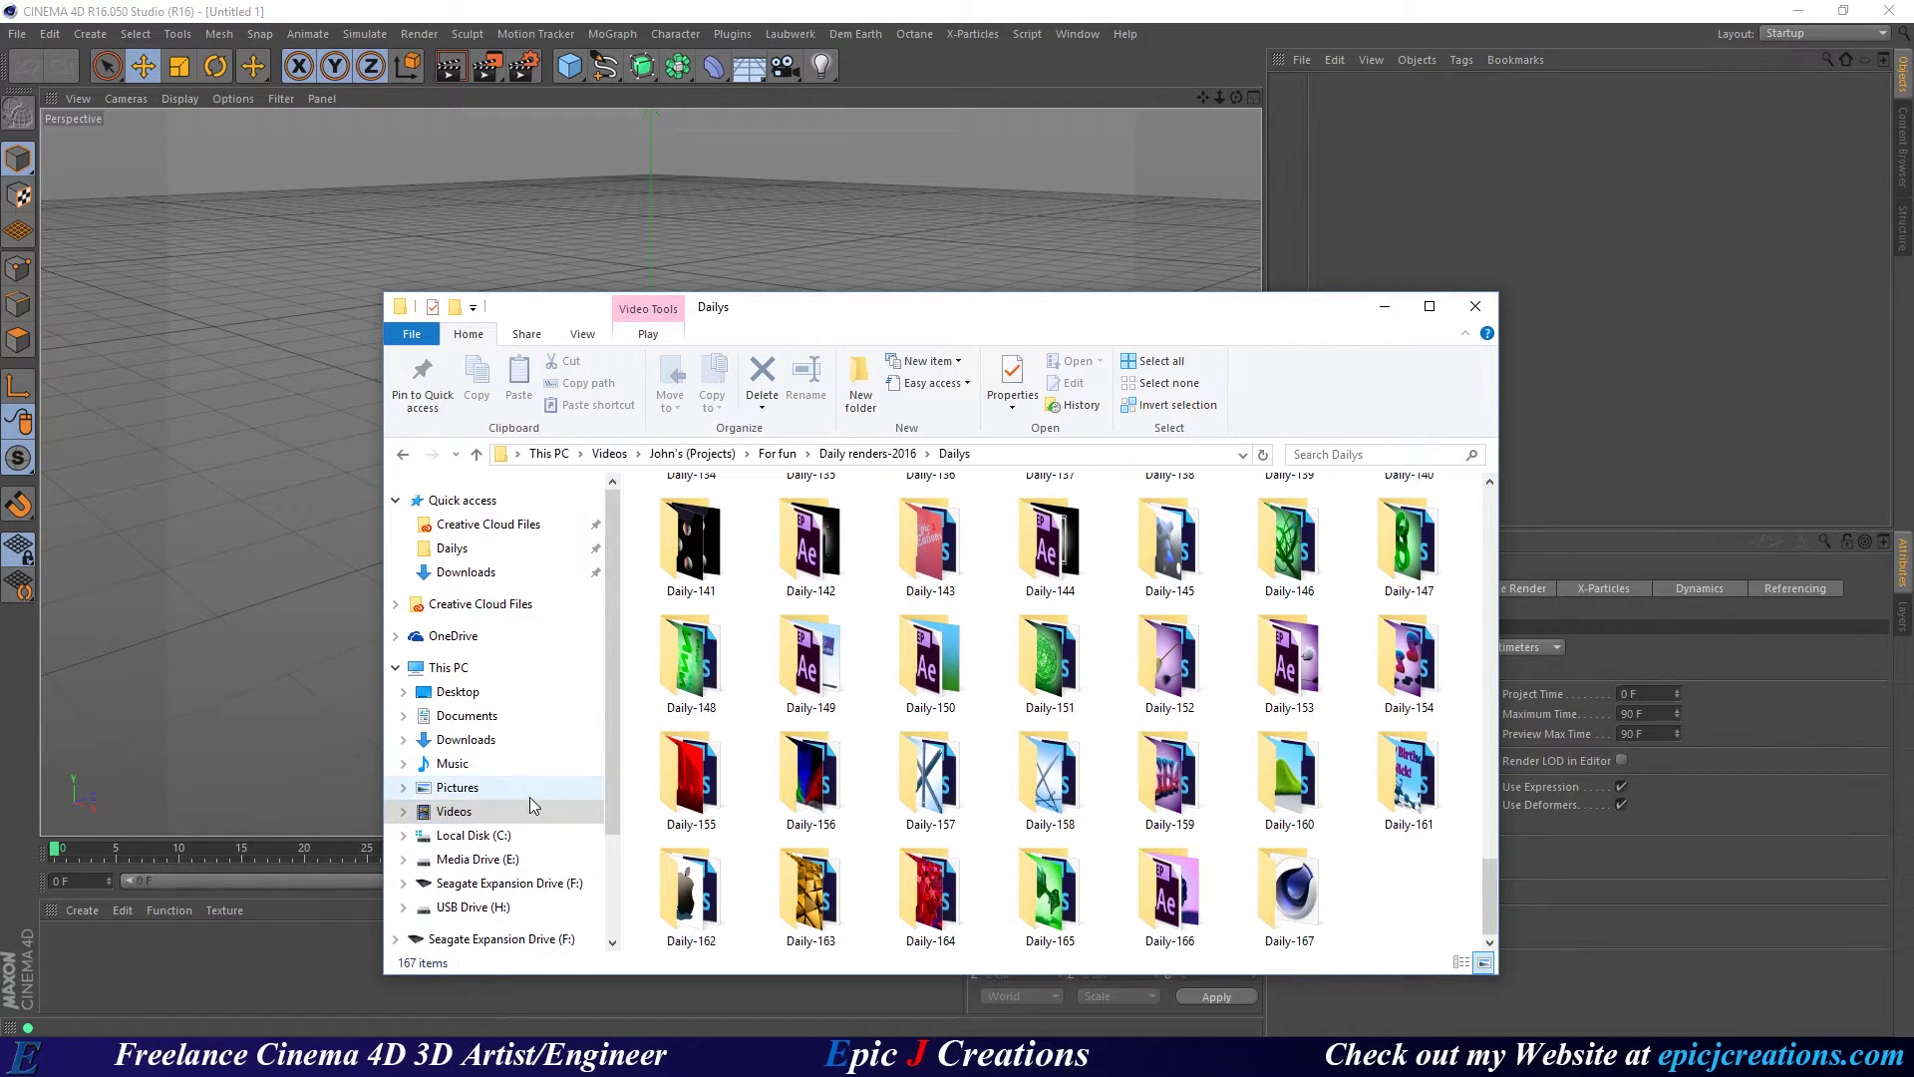
pyautogui.scroll(10, 1425, 743)
pyautogui.scroll(-10, 1425, 743)
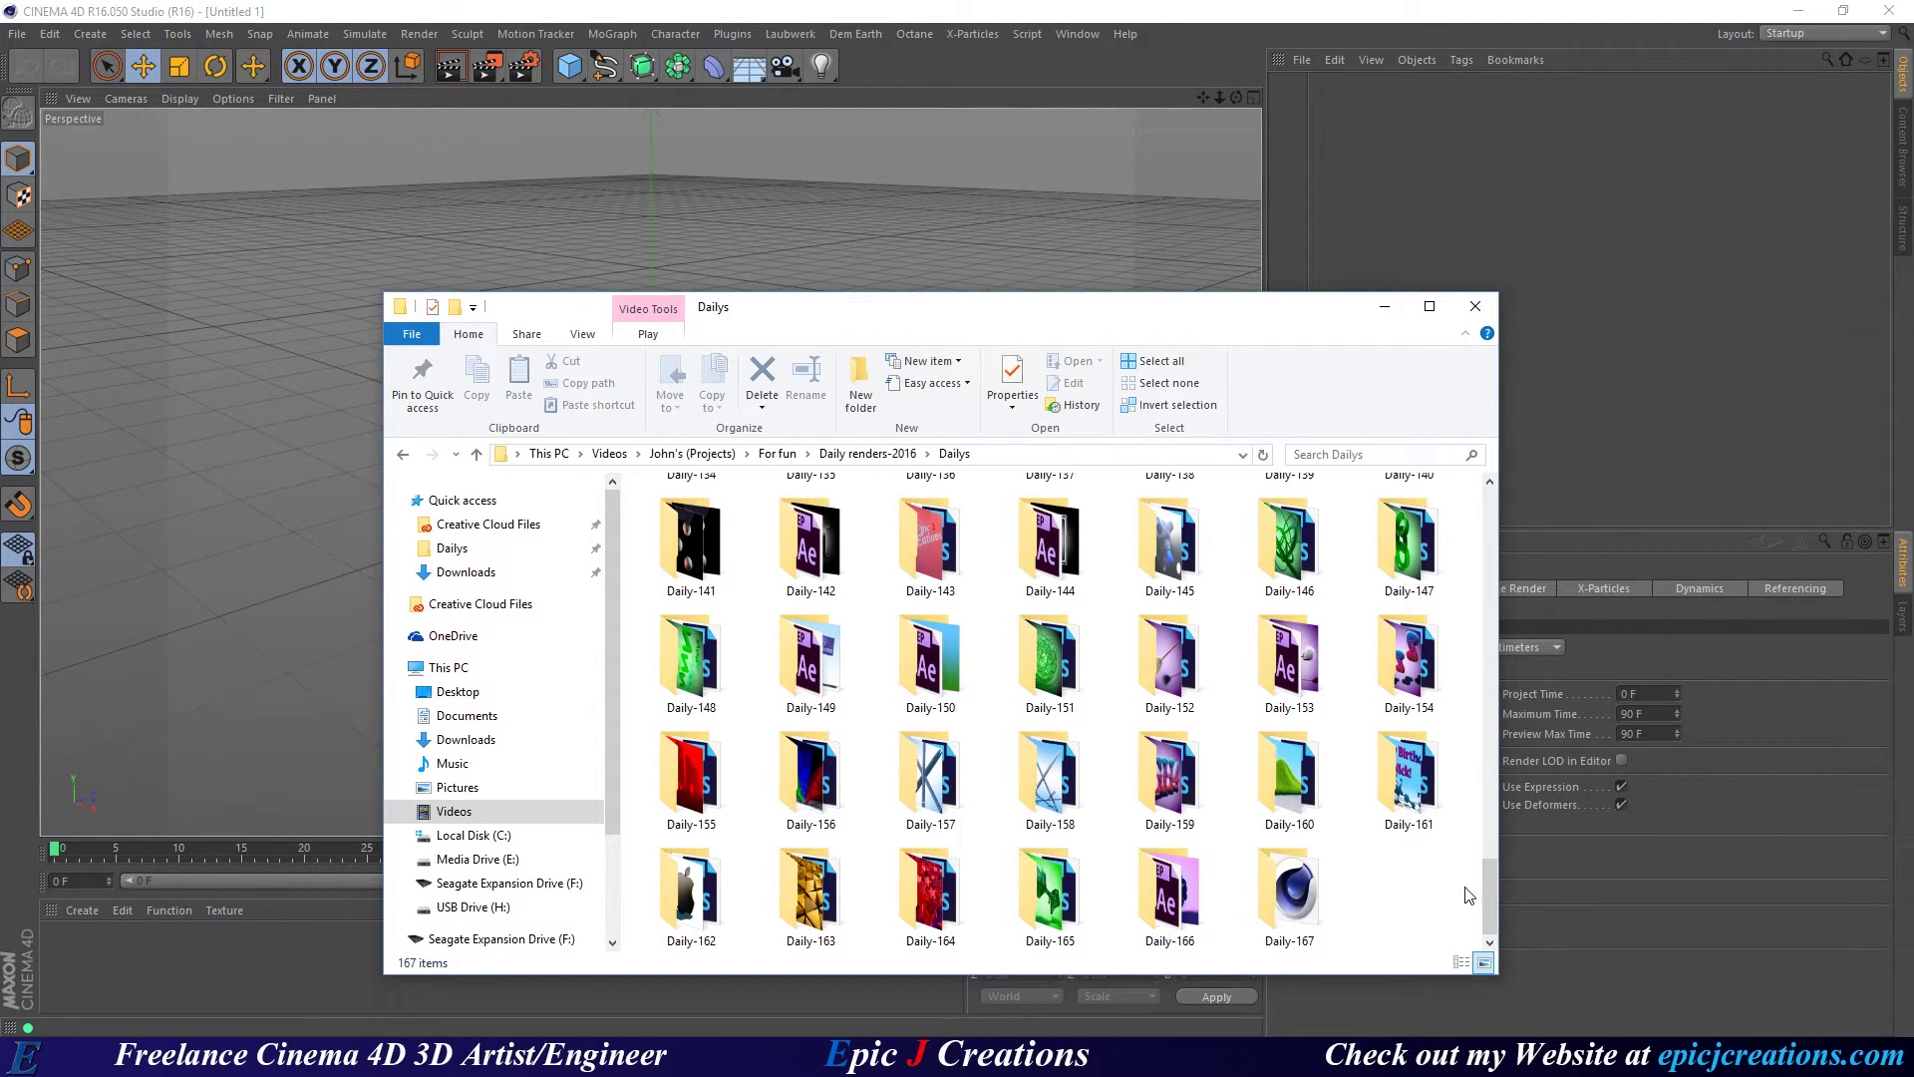
# Inspect the rendered PSD frames in Daily-167's PSD Sequence subfolder and go back up to Dailys.
pyautogui.doubleClick(1295, 884)
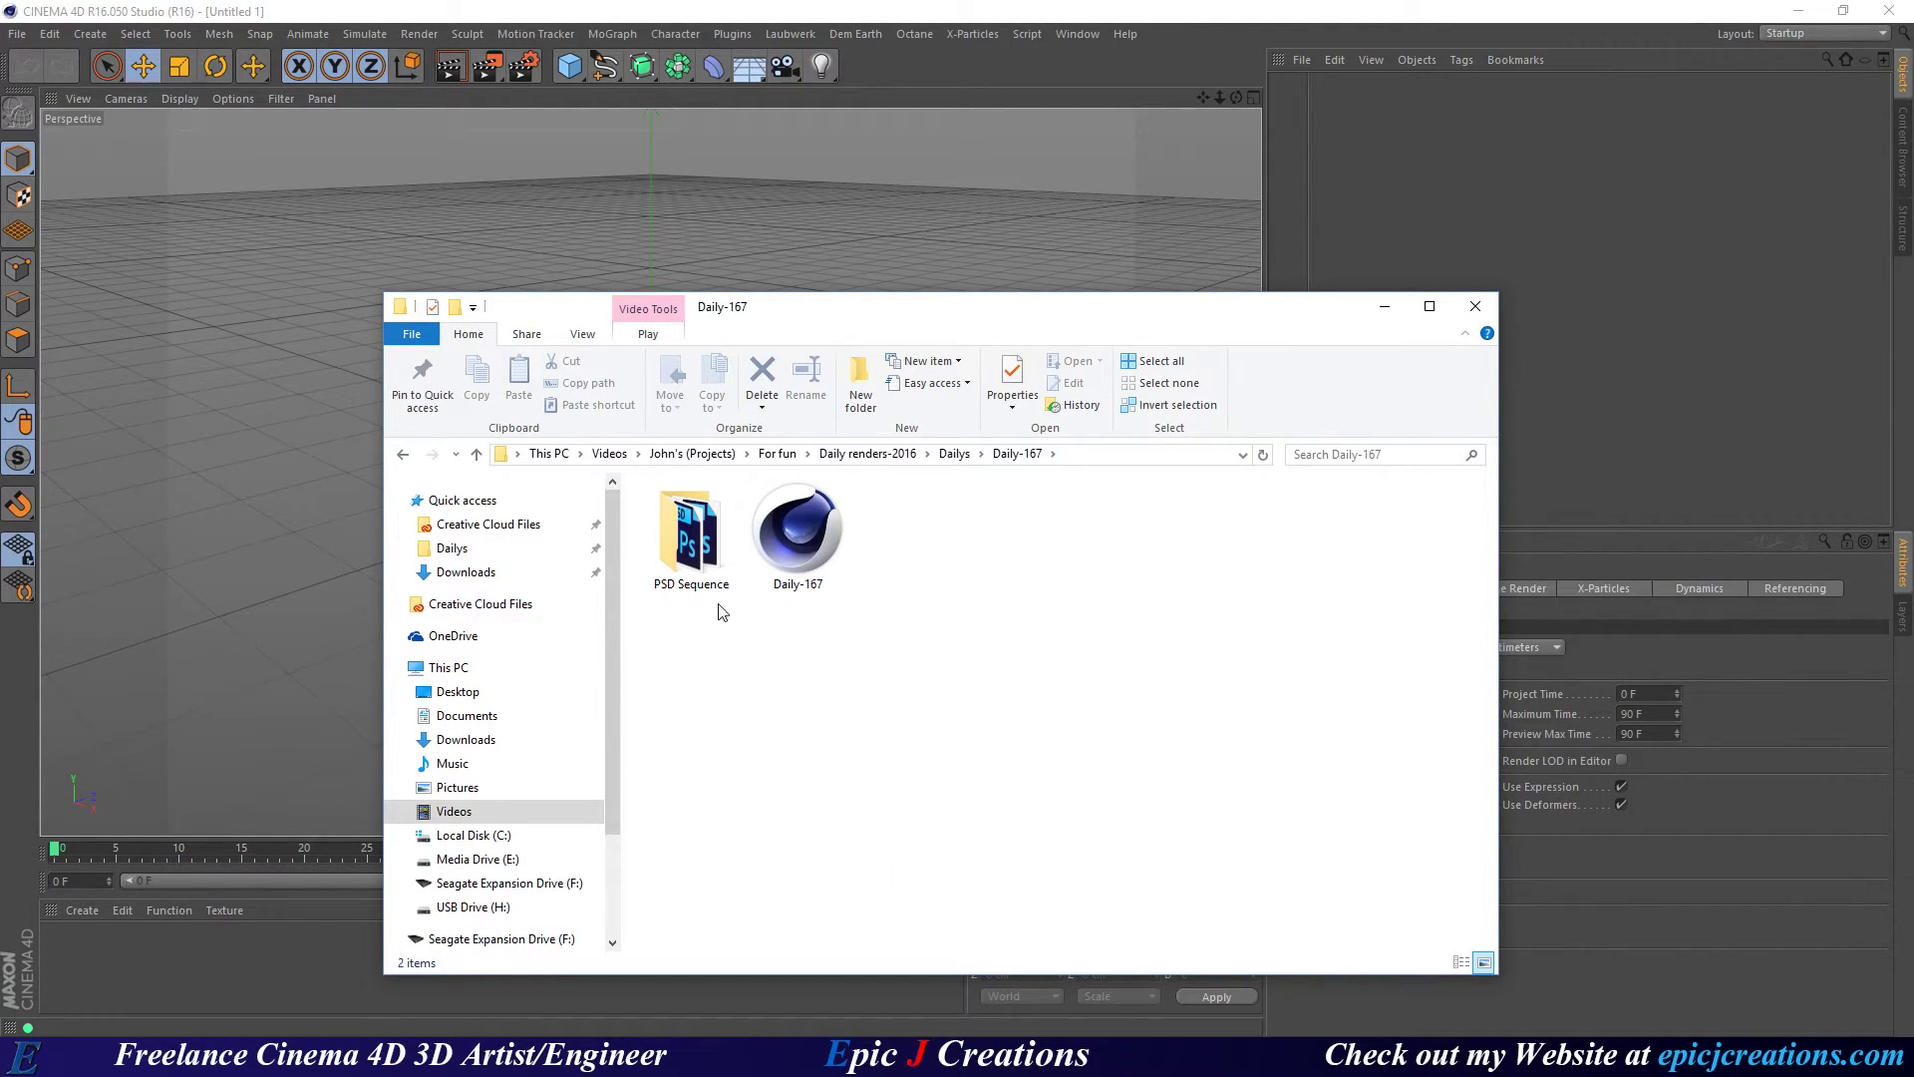
pyautogui.doubleClick(693, 554)
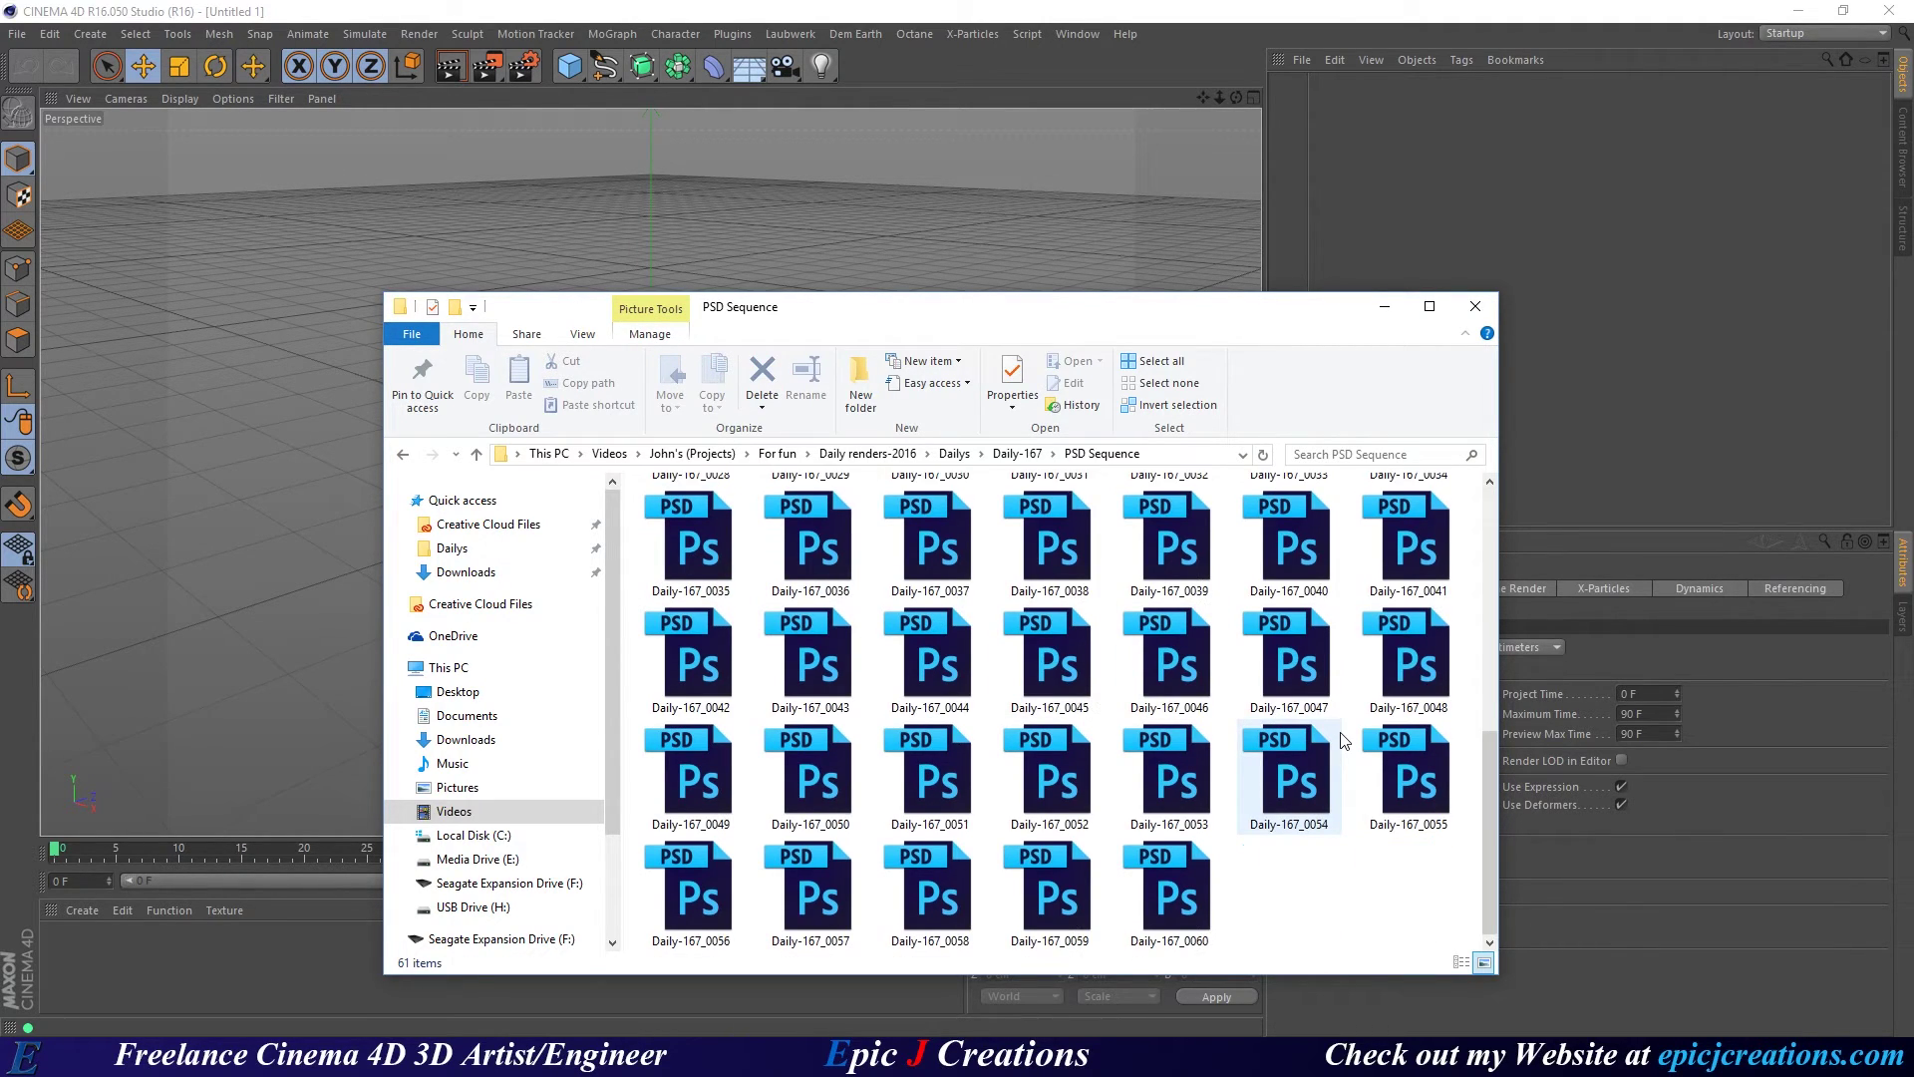
pyautogui.click(1017, 453)
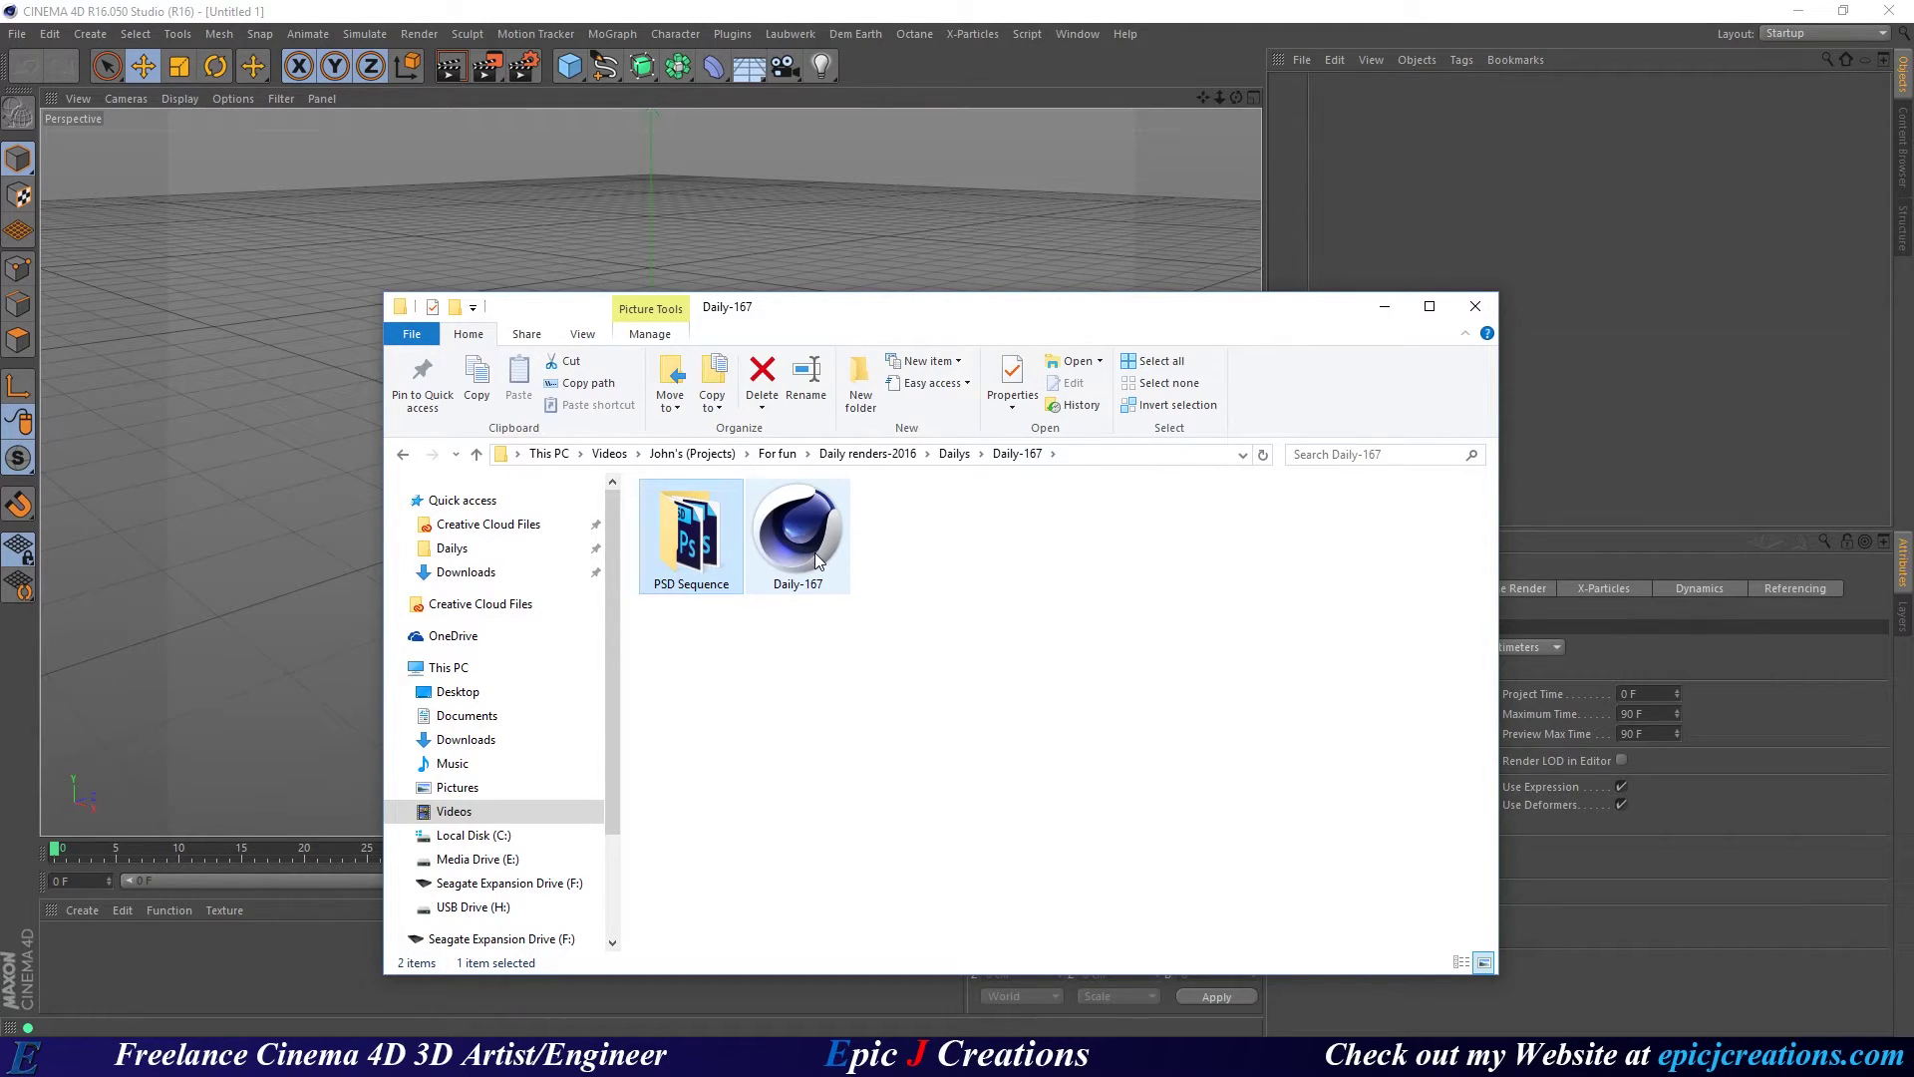
pyautogui.click(952, 454)
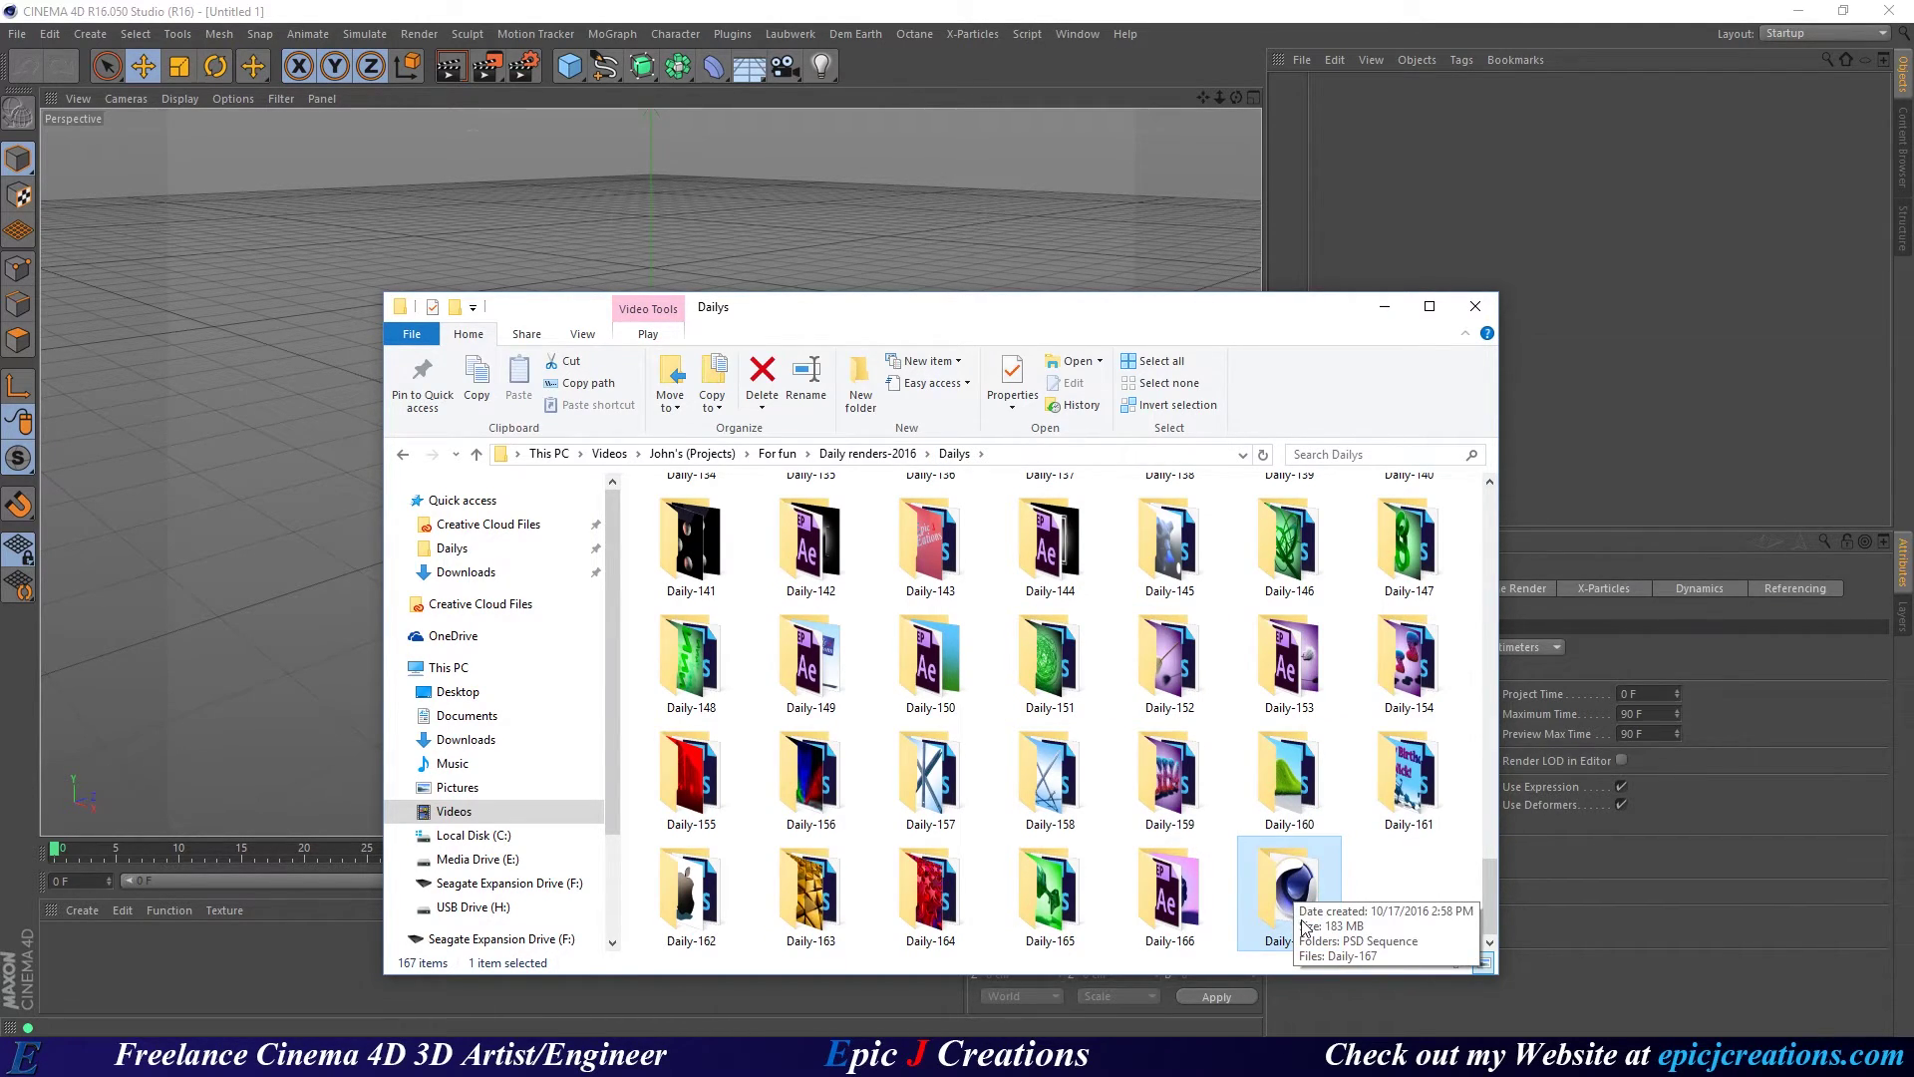
# Recheck the contents of the Daily-167 project folder, return to Dailys, and deselect the folder.
pyautogui.doubleClick(1293, 871)
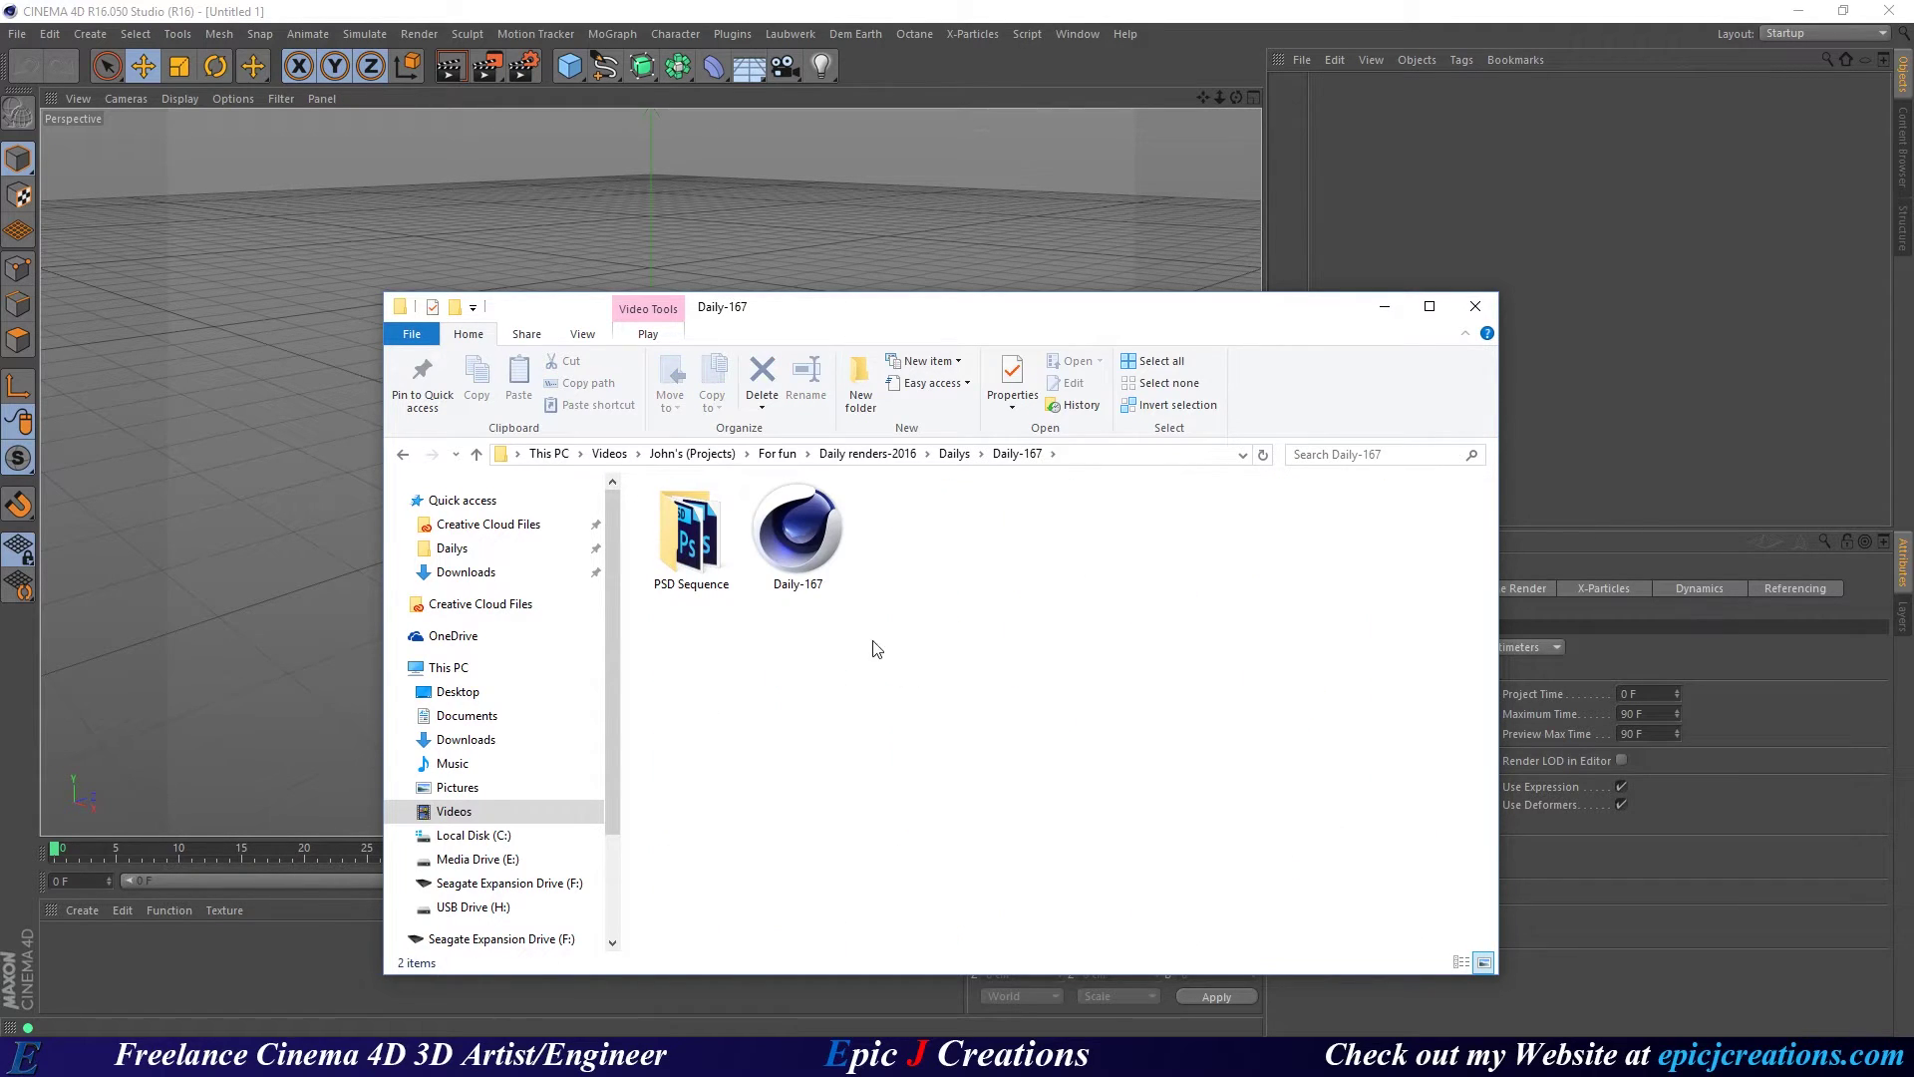
pyautogui.click(956, 454)
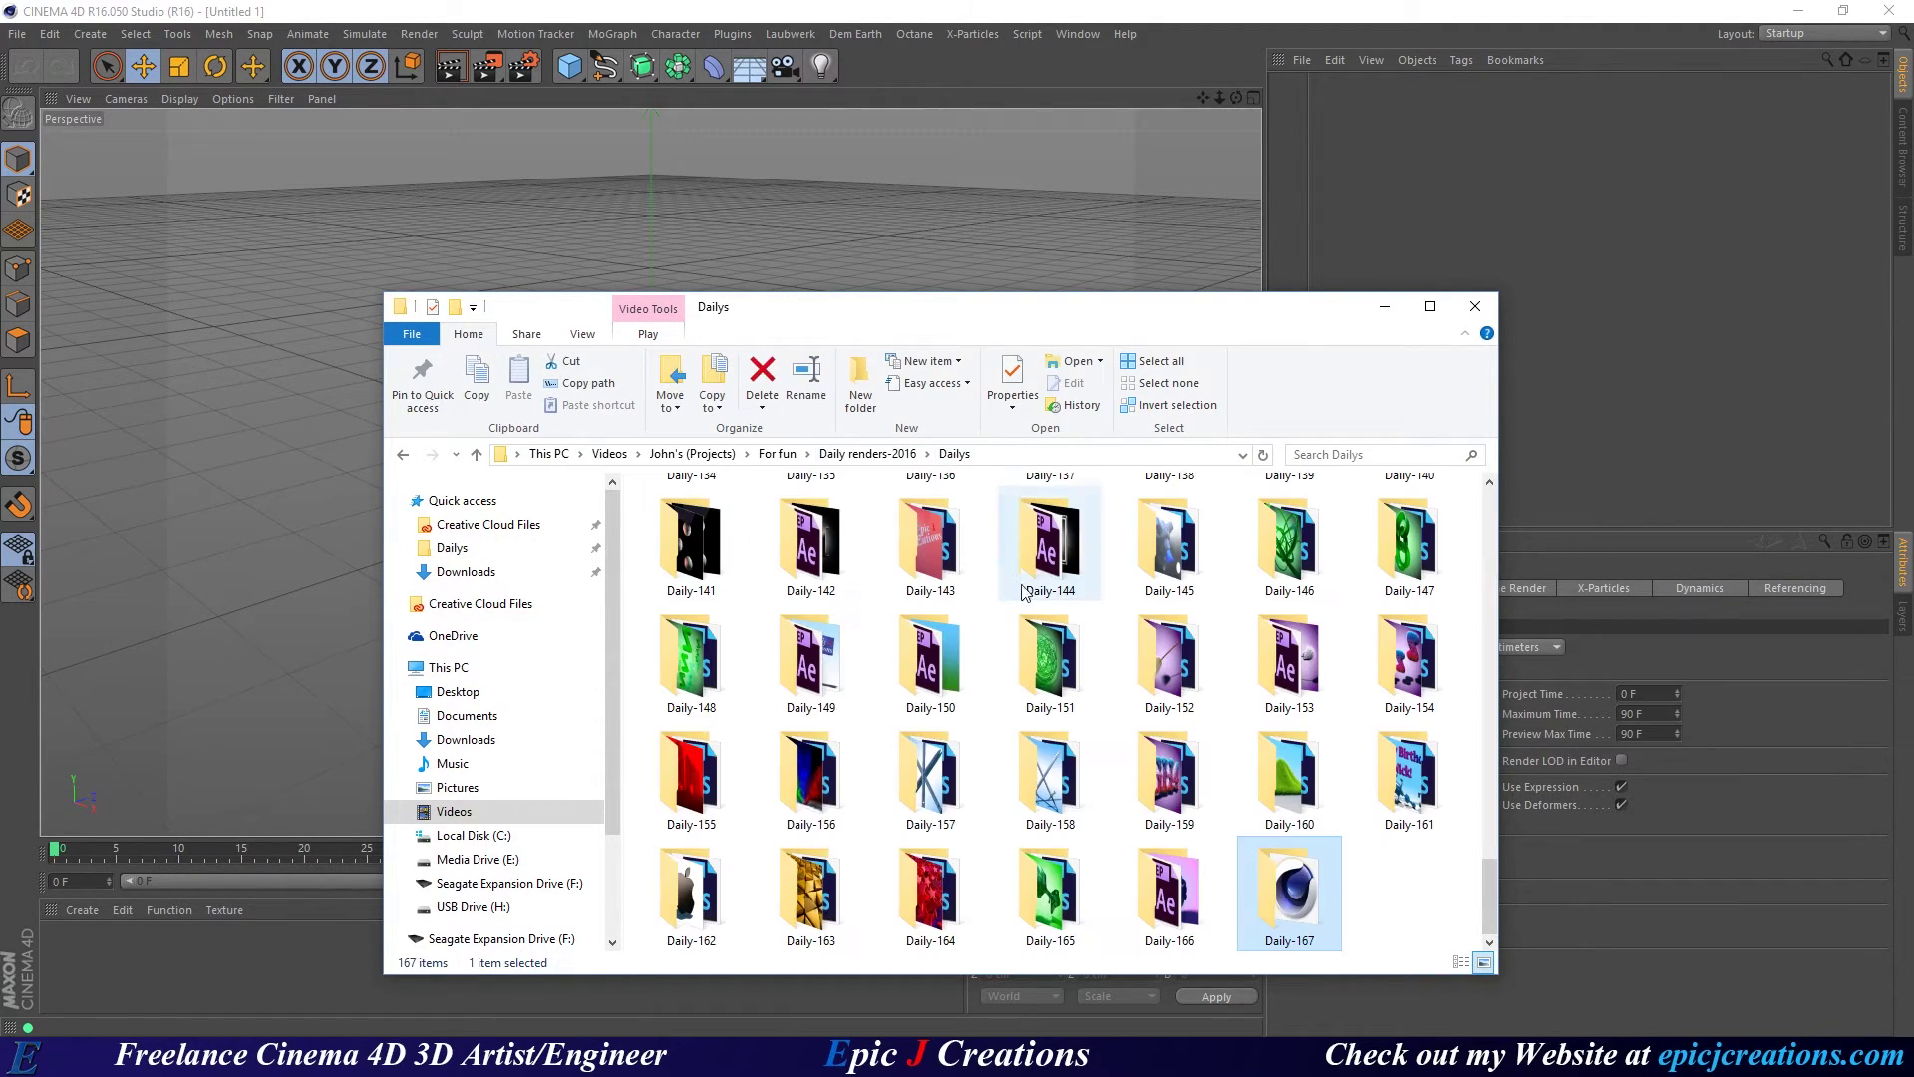
pyautogui.doubleClick(1274, 871)
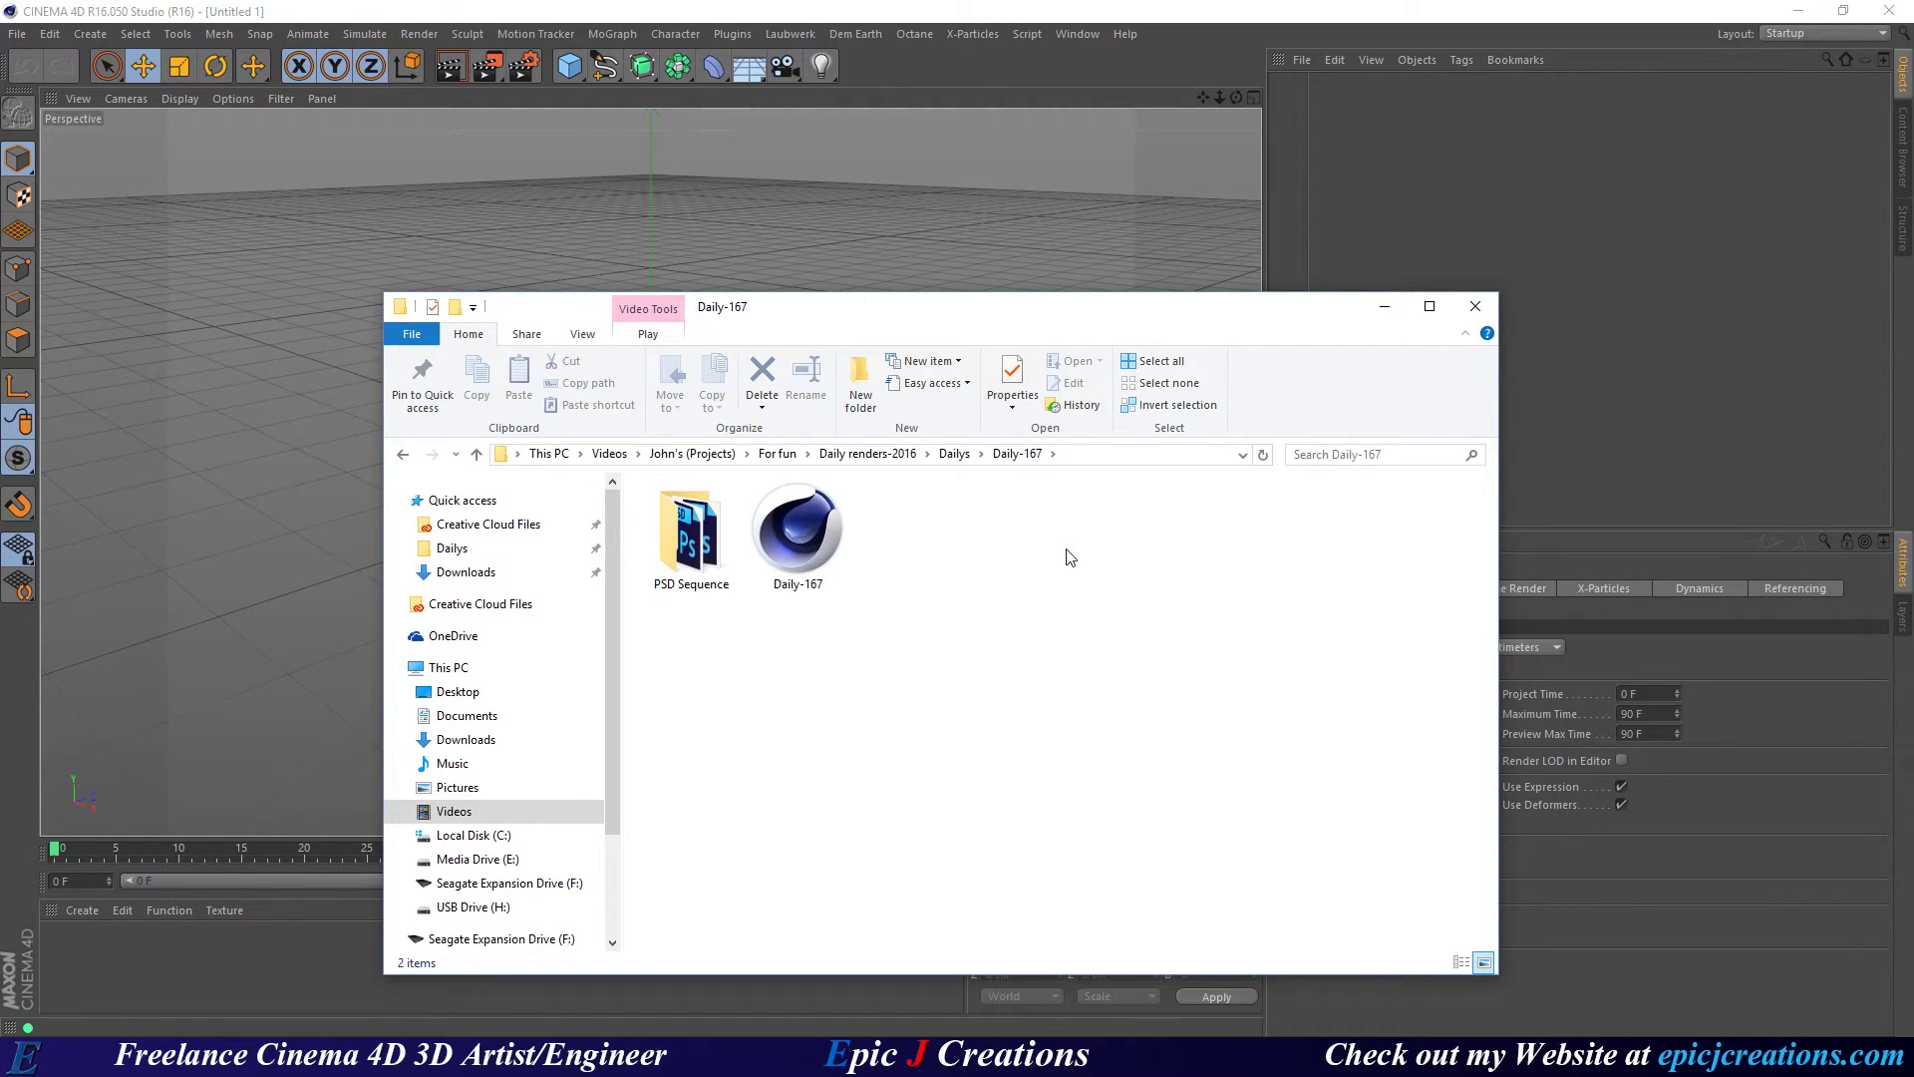
pyautogui.click(958, 454)
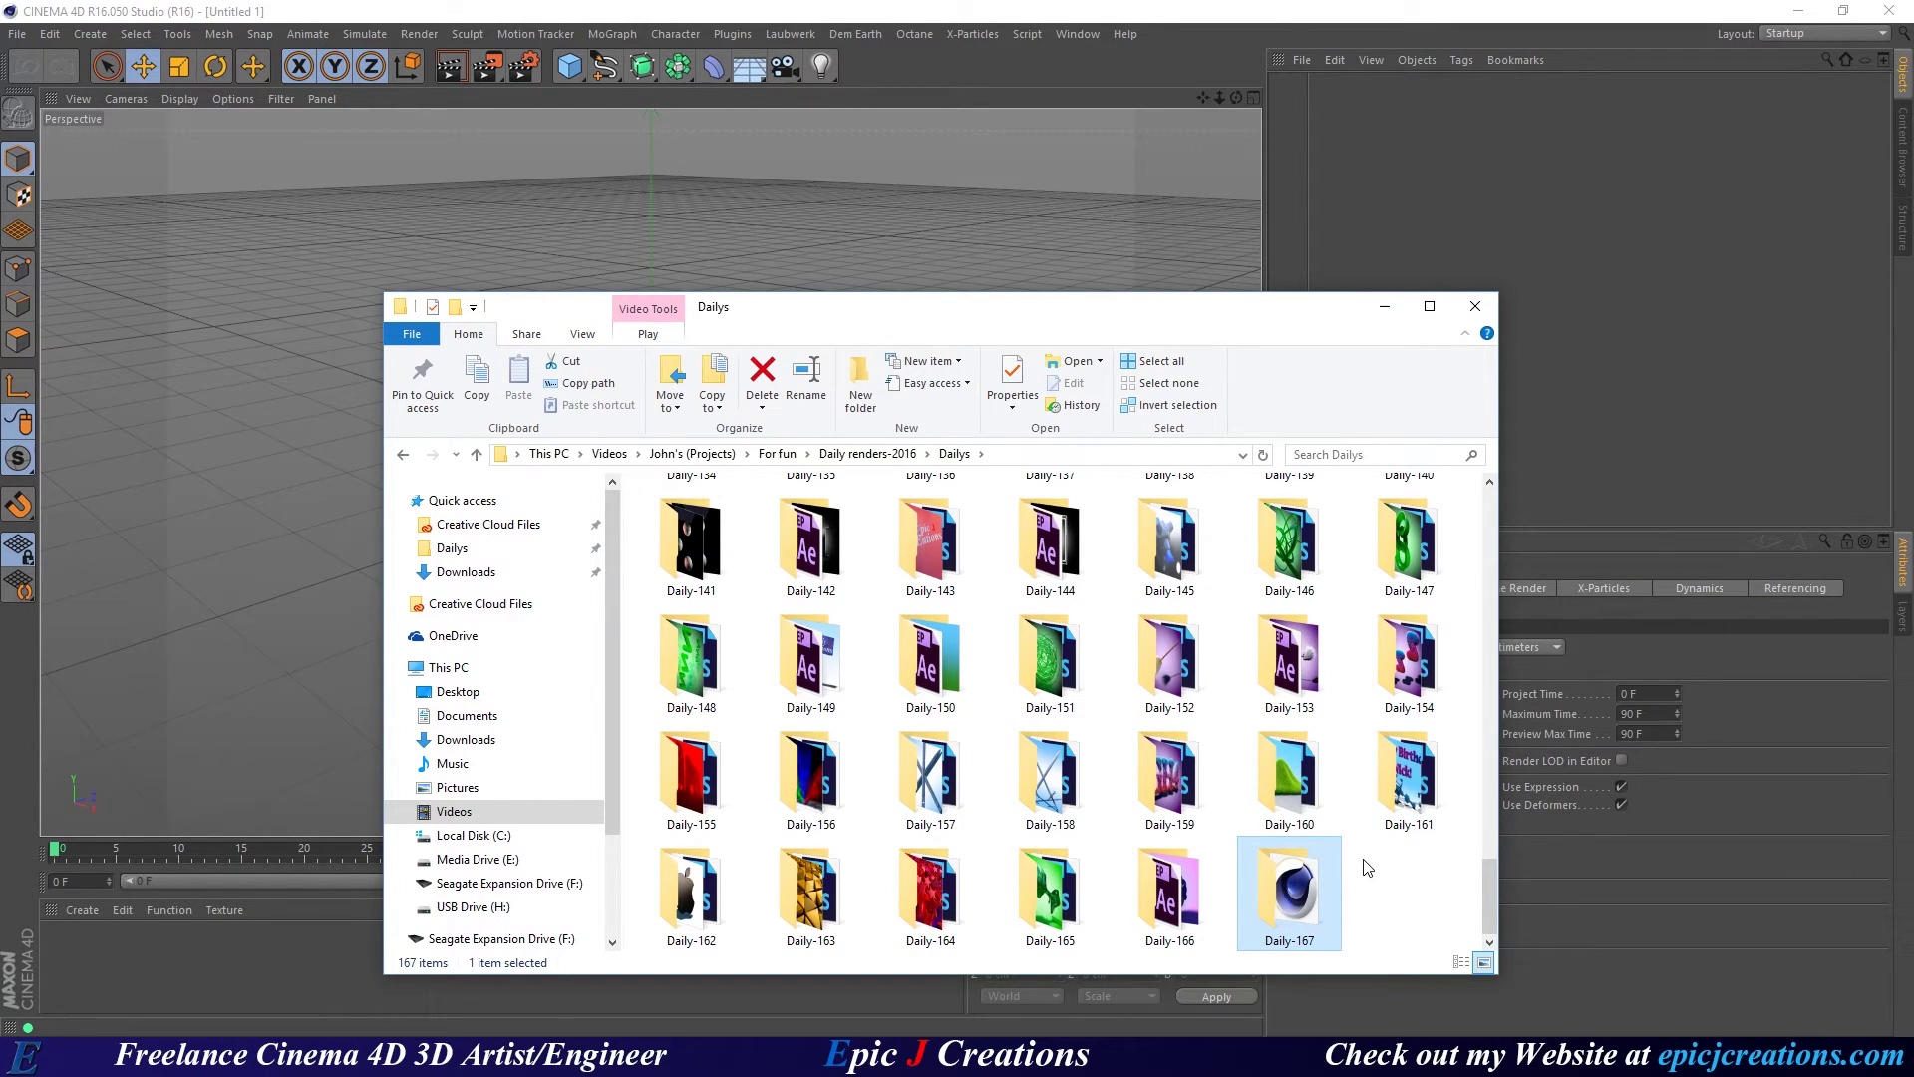
pyautogui.click(1361, 897)
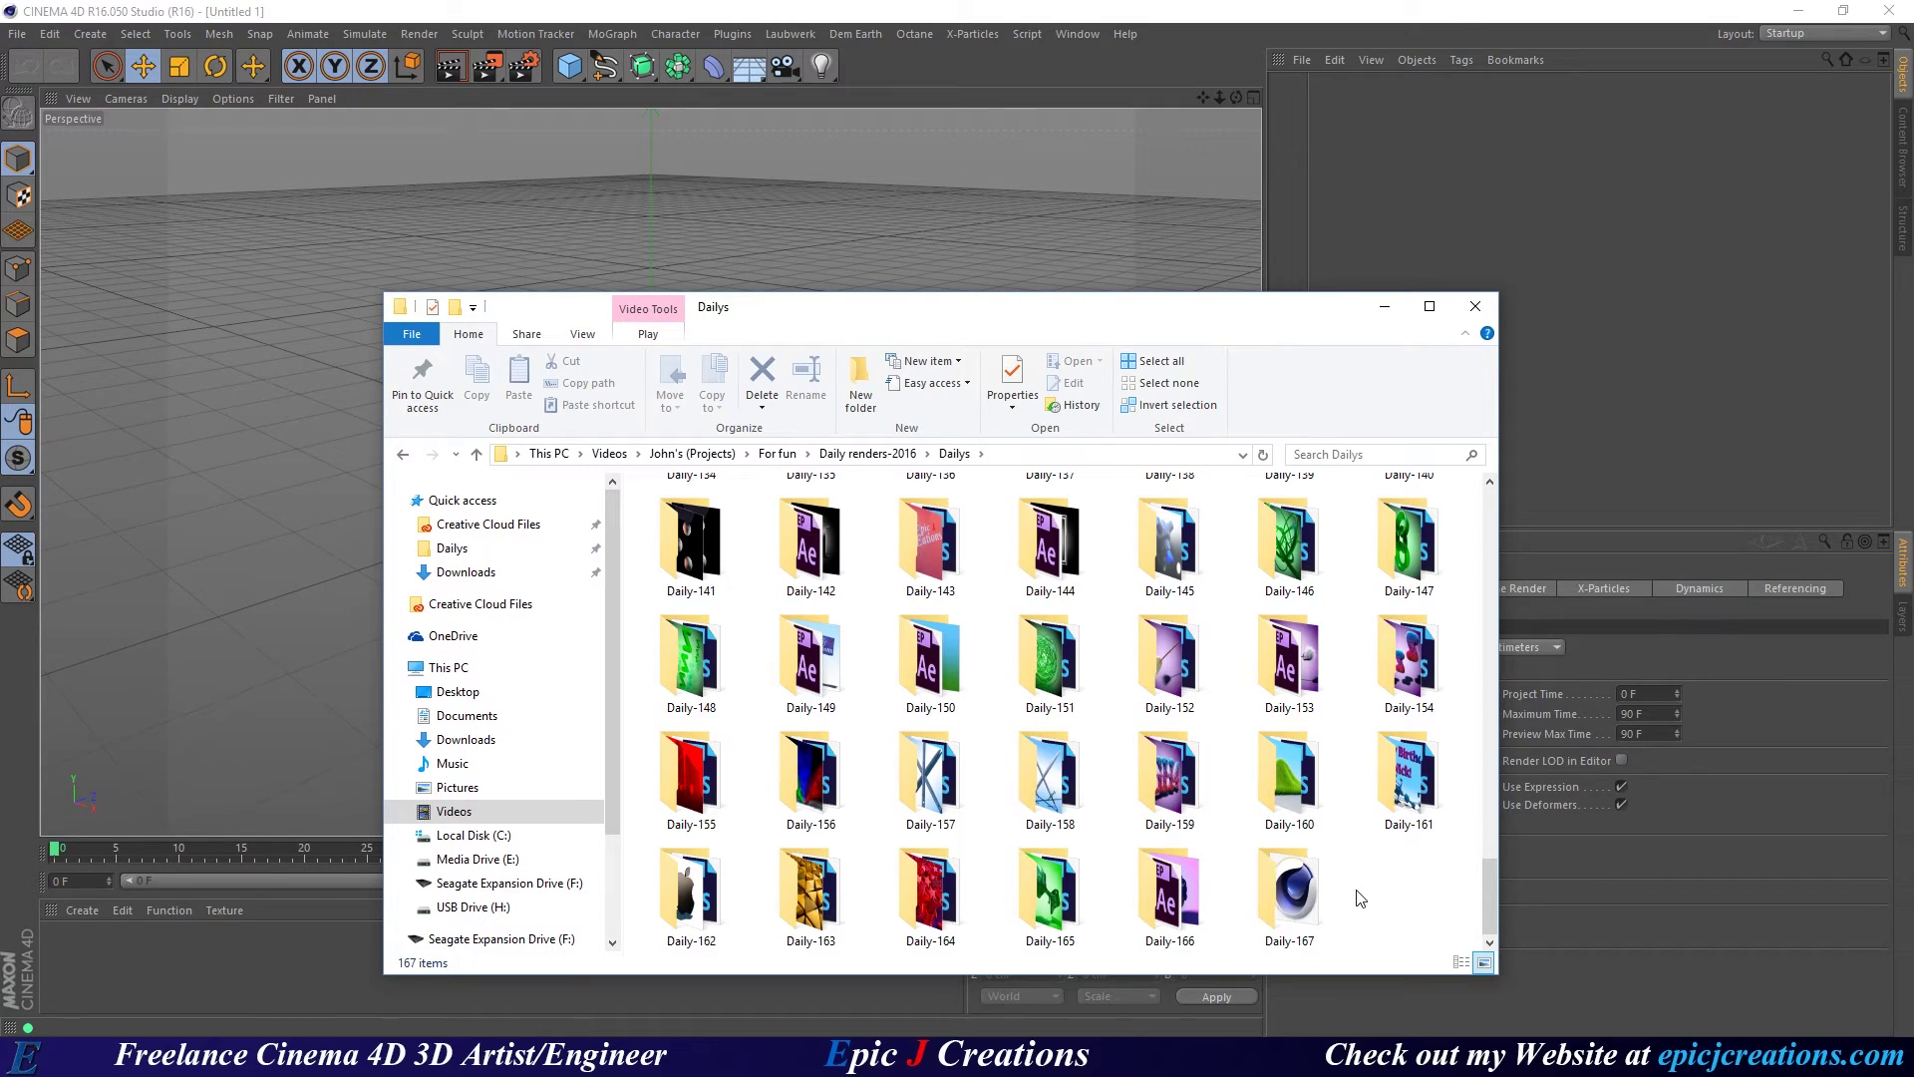